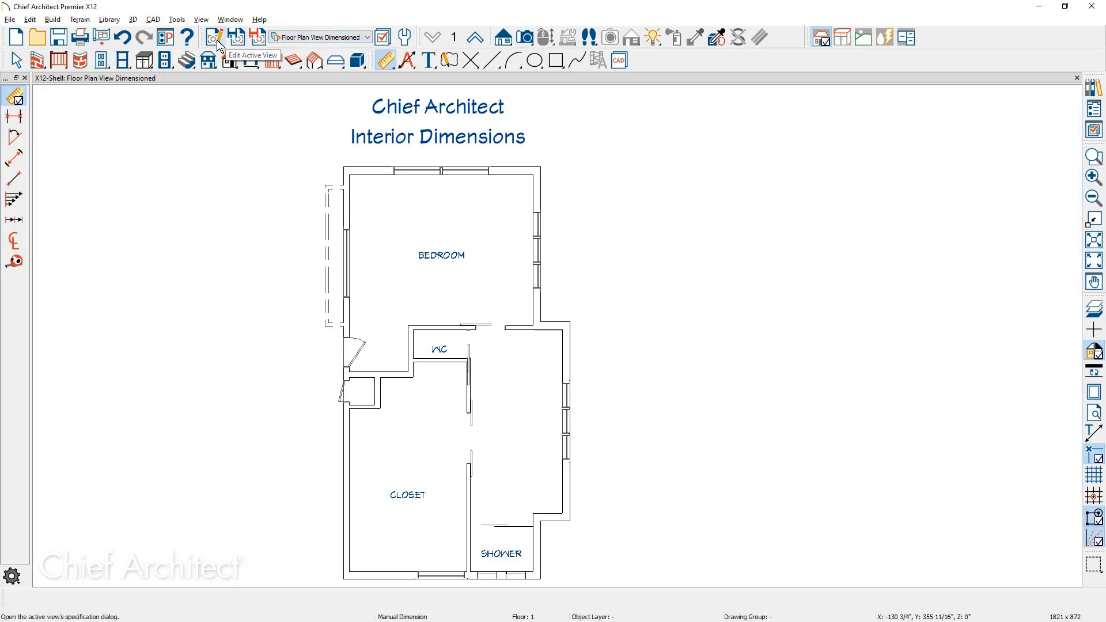
Create a new dimension default named "Interior Rooms" from the 1/4" Scale Dimension Defaults in the active plan view's specification.
{"action": "left_click", "coordinate": [214, 38]}
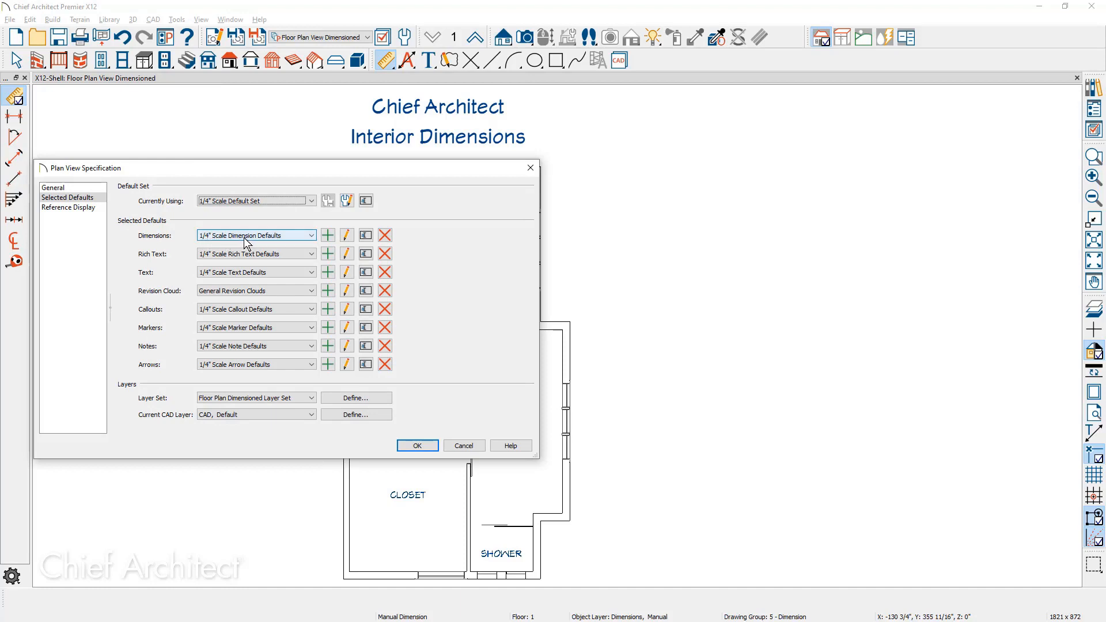
{"action": "left_click", "coordinate": [311, 237]}
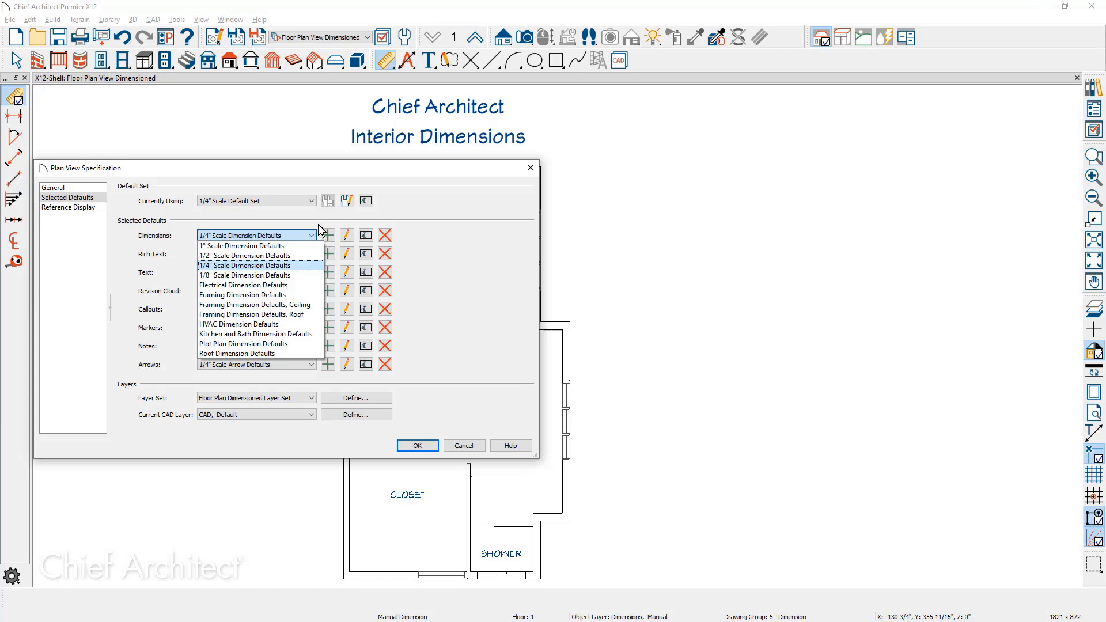
{"action": "left_click", "coordinate": [331, 216]}
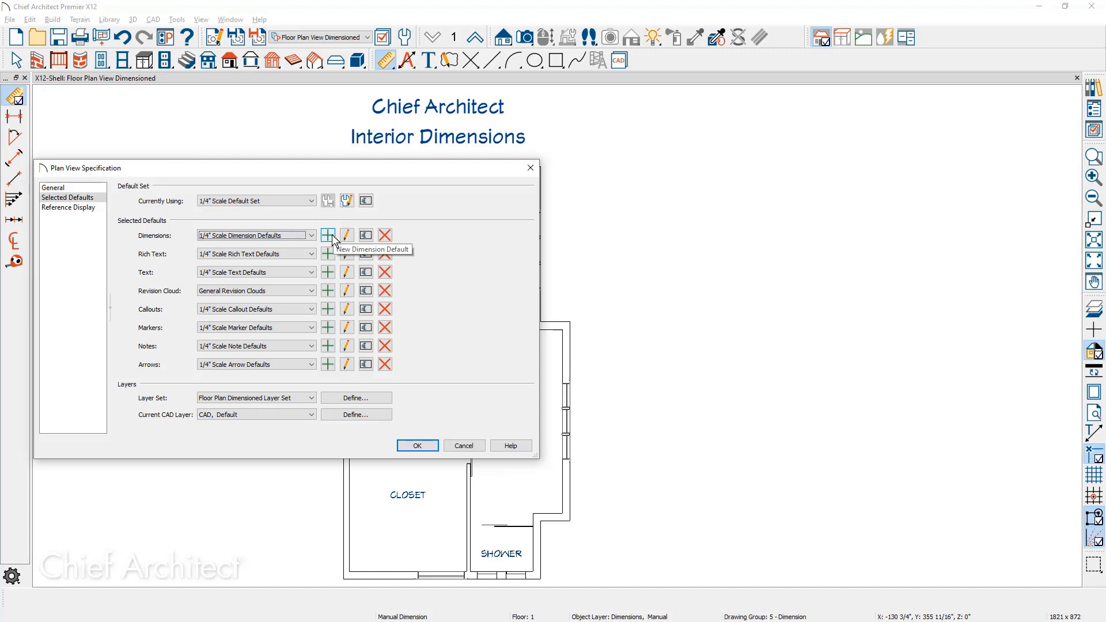
{"action": "left_click", "coordinate": [332, 238]}
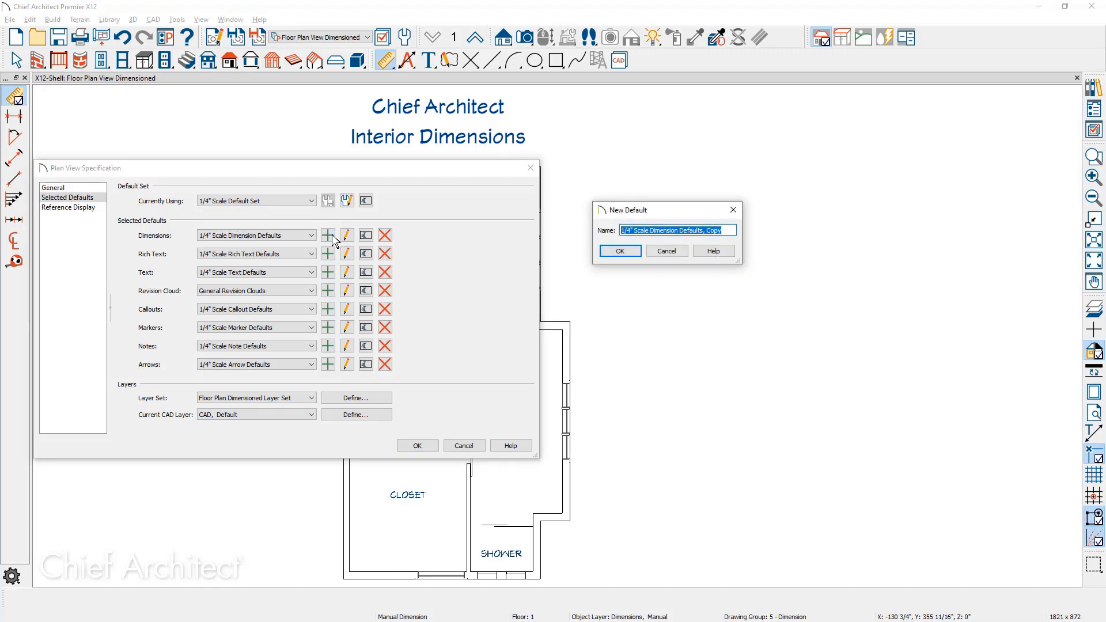
{"action": "type", "text": "Interior Rooms"}
{"action": "key", "text": "Return"}
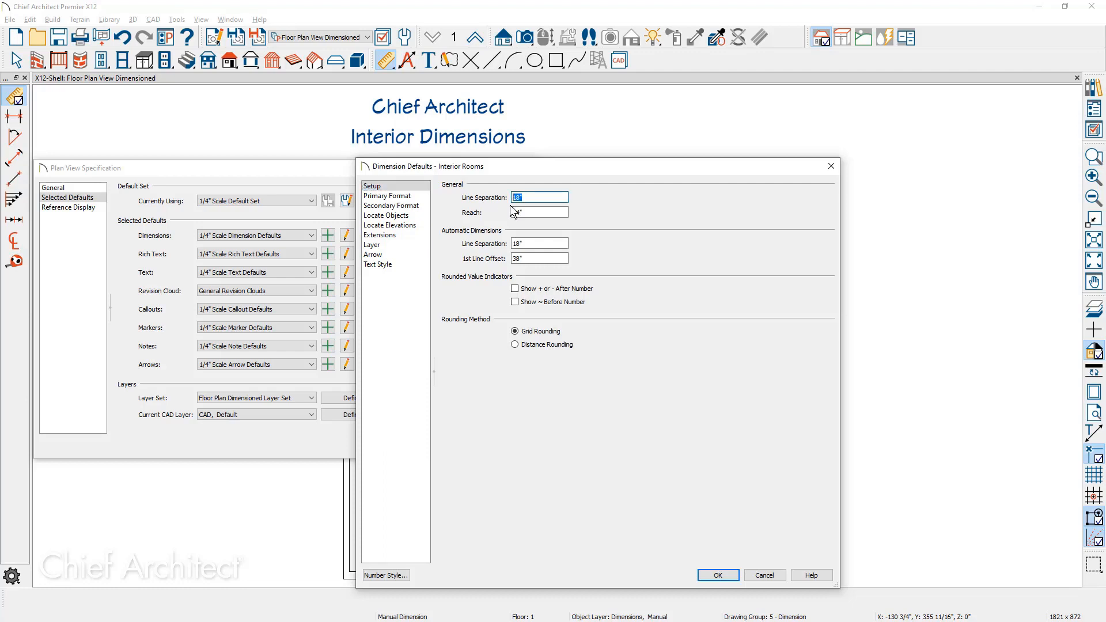
Set the general line separation to 12", the automatic dimension line separation to 15" and the first line offset to 15".
{"action": "type", "text": "12"}
{"action": "left_click_drag", "start_coordinate": [539, 242], "coordinate": [506, 244]}
{"action": "type", "text": "15"}
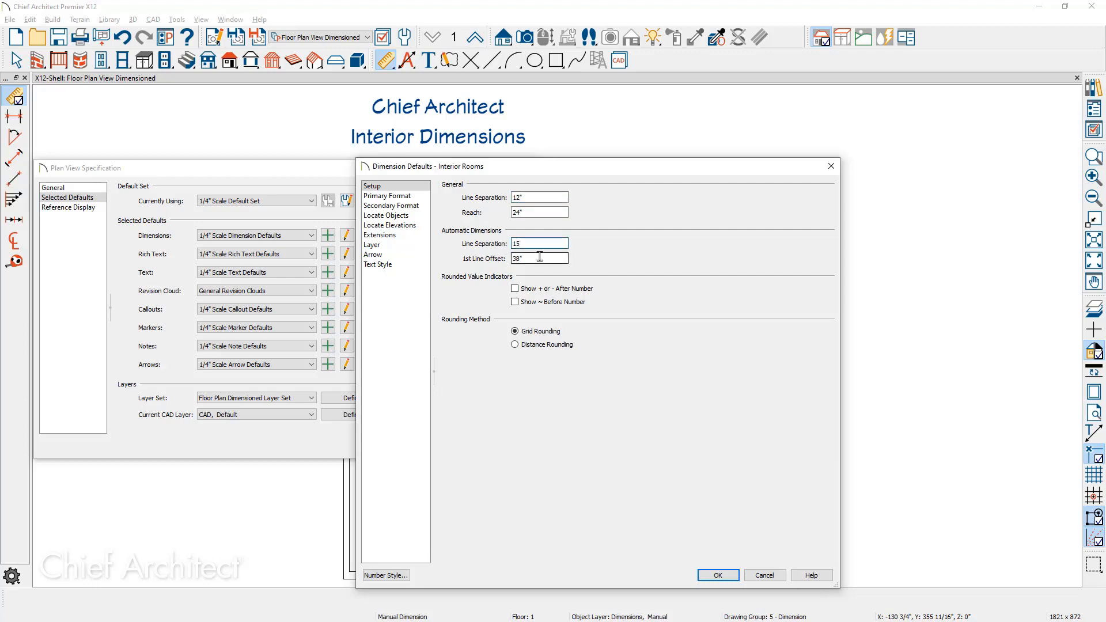
{"action": "left_click_drag", "start_coordinate": [537, 259], "coordinate": [510, 260]}
{"action": "type", "text": "15"}
Set the primary dimension format to inches (") with a smallest fraction of 1/4.
{"action": "left_click", "coordinate": [414, 198]}
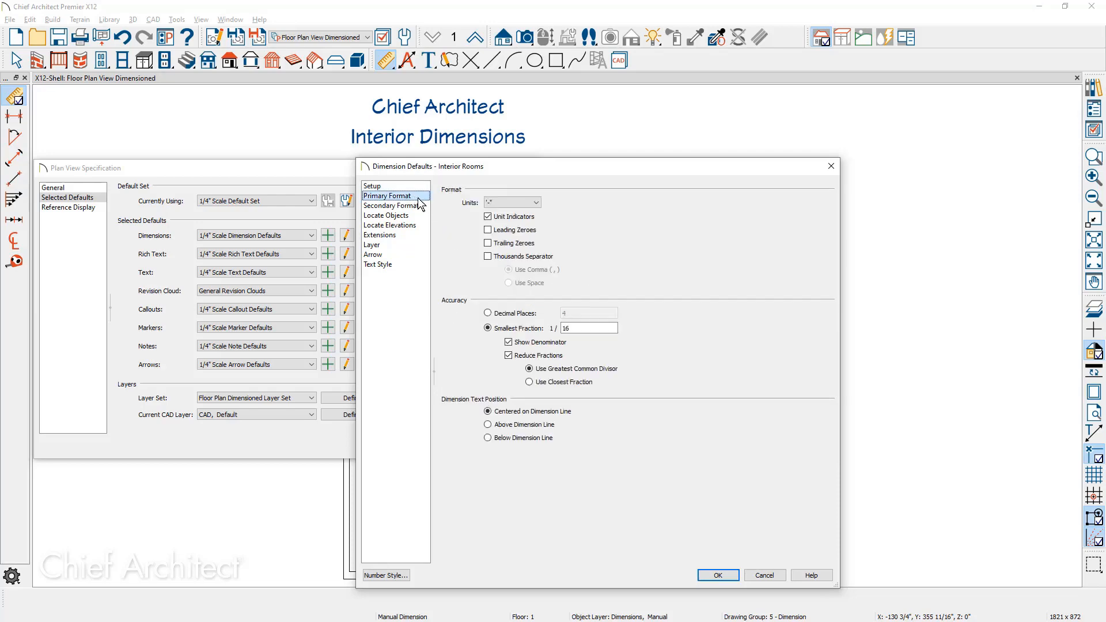
{"action": "left_click", "coordinate": [538, 203]}
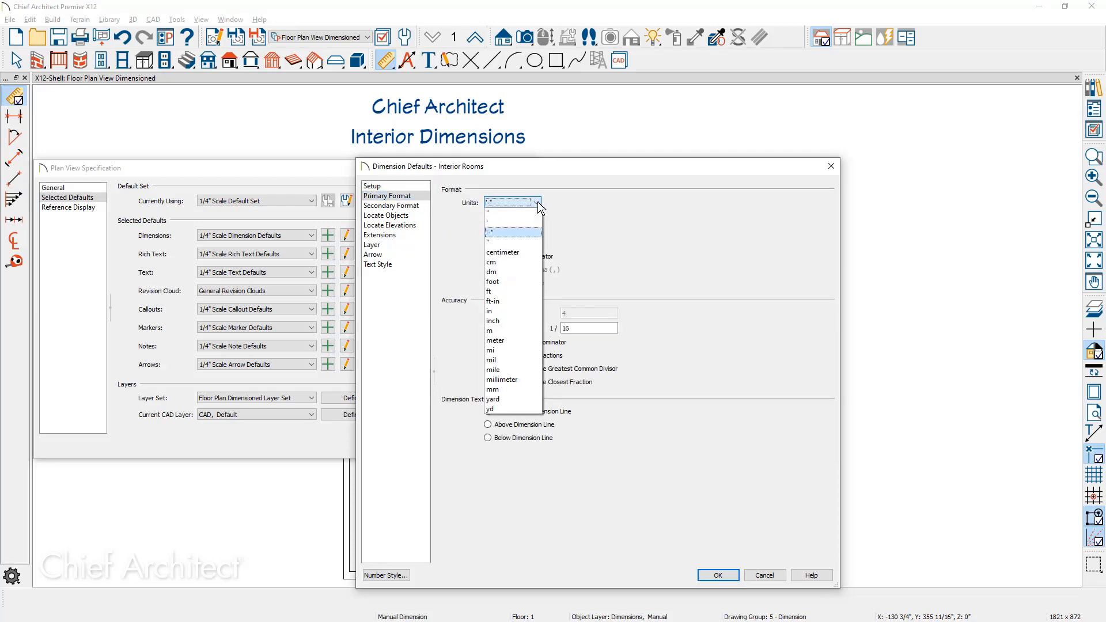
{"action": "left_click", "coordinate": [533, 212]}
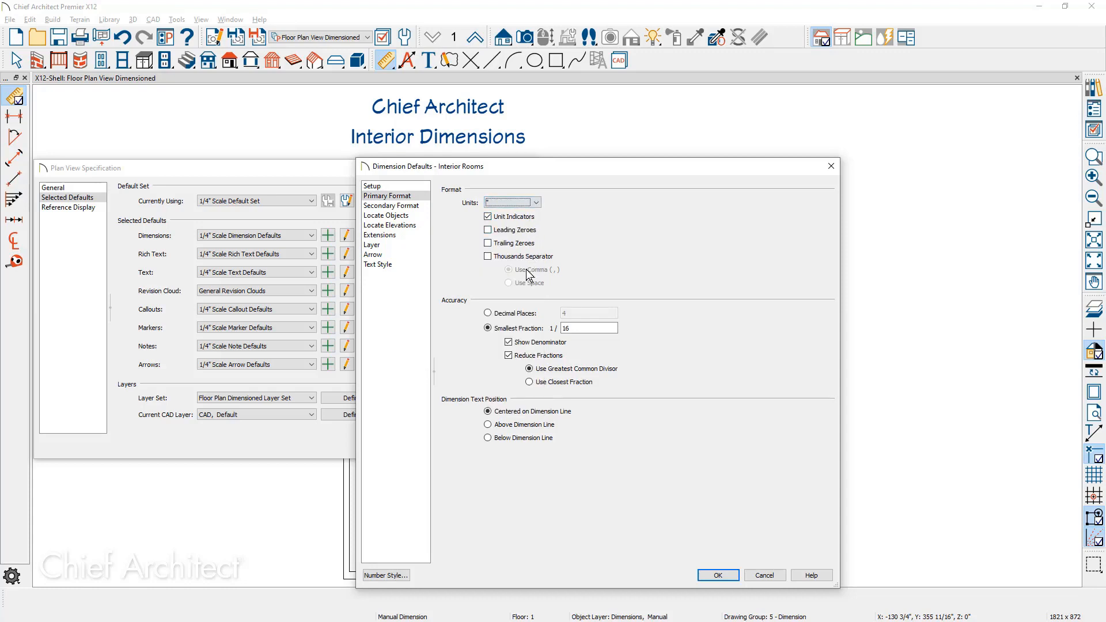
{"action": "double_click", "coordinate": [568, 328]}
{"action": "type", "text": "4"}
Locate walls by surfaces and turn off locating cabinets, fixtures/appliances, furniture, openings, CAD objects, primitives/shapes, framing and other objects.
{"action": "left_click", "coordinate": [422, 207]}
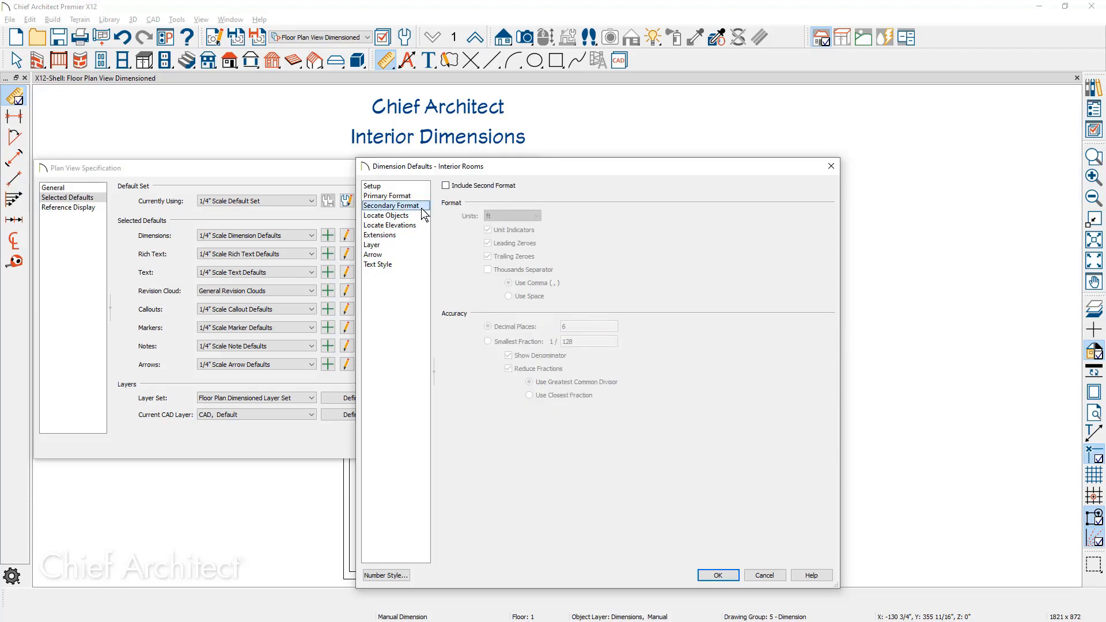
{"action": "left_click", "coordinate": [420, 216]}
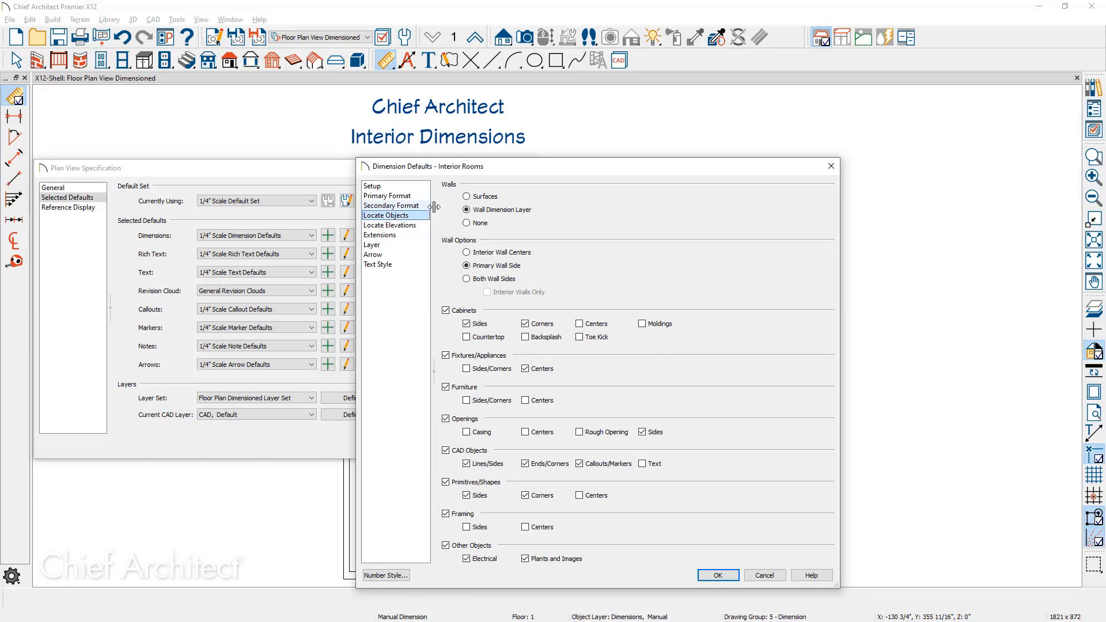
{"action": "left_click", "coordinate": [468, 197]}
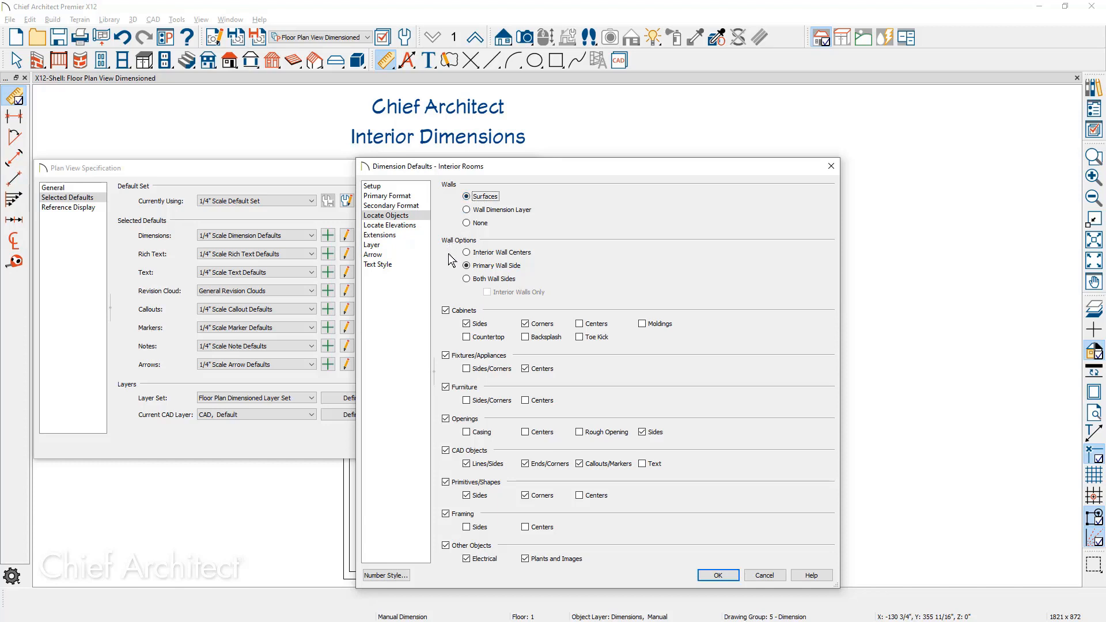
{"action": "left_click", "coordinate": [445, 311]}
{"action": "left_click", "coordinate": [446, 356]}
{"action": "left_click", "coordinate": [446, 387]}
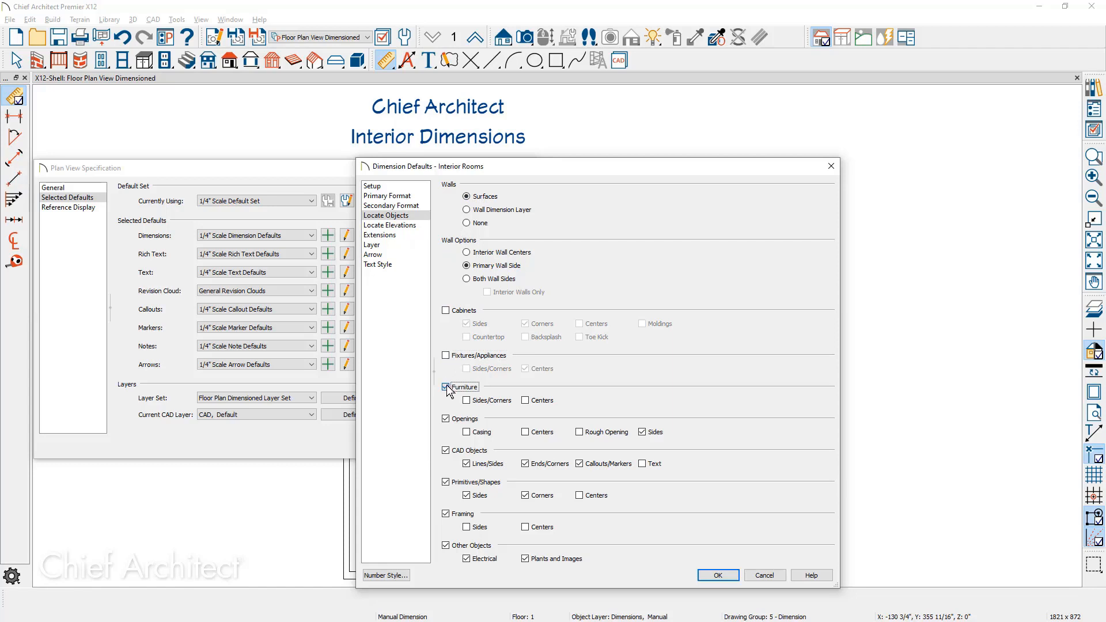
{"action": "left_click", "coordinate": [446, 419]}
{"action": "left_click", "coordinate": [445, 451]}
{"action": "left_click", "coordinate": [445, 482]}
{"action": "left_click", "coordinate": [446, 514]}
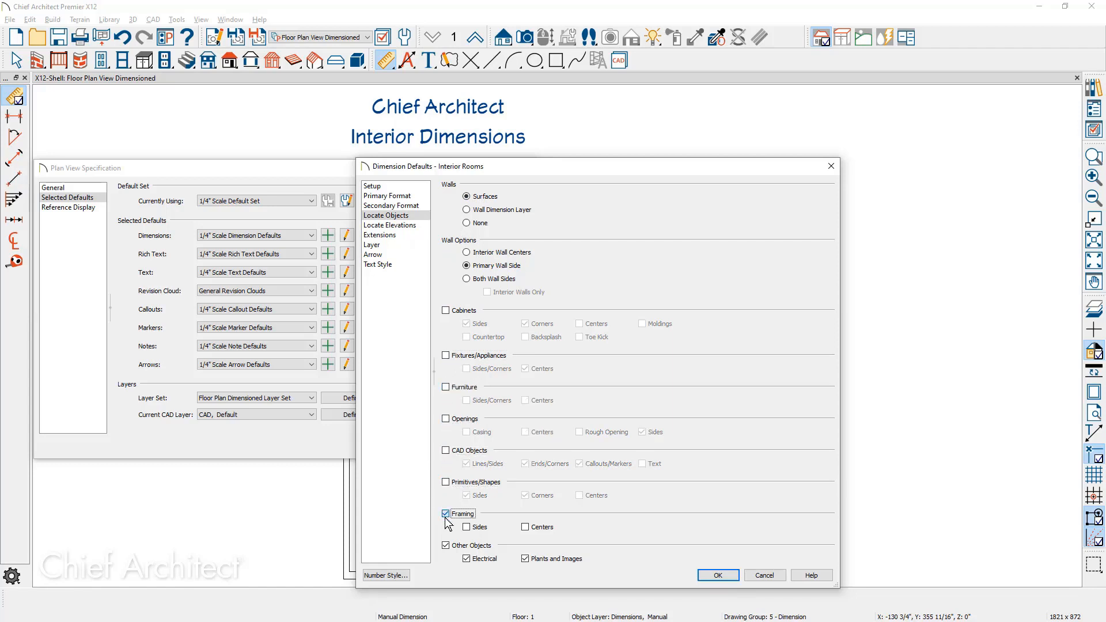
{"action": "left_click", "coordinate": [446, 545]}
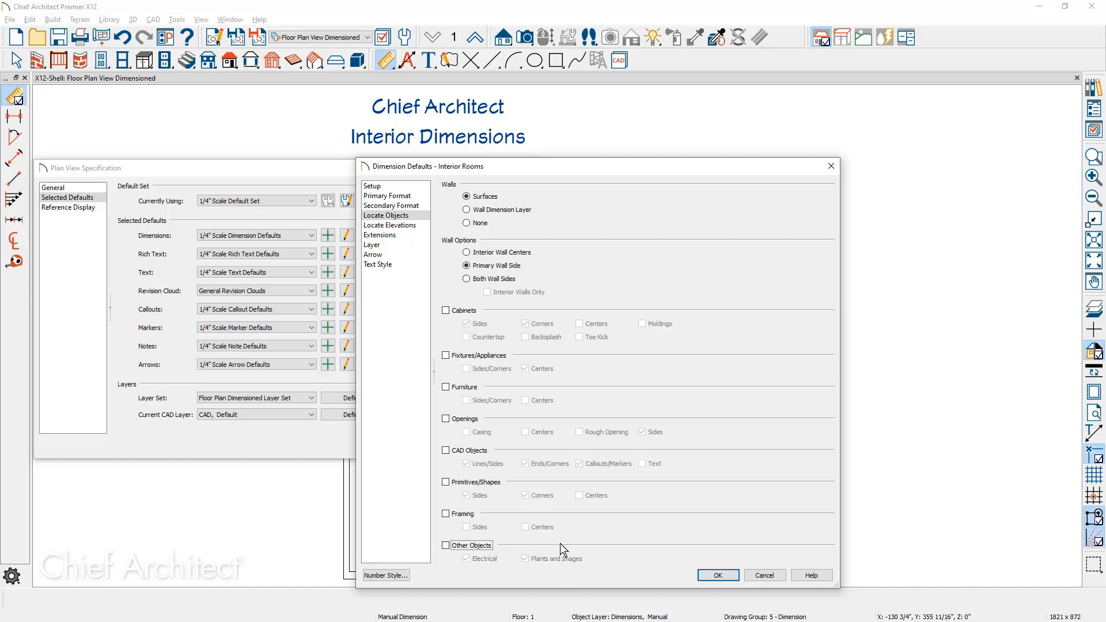
Copy the "Dimensions, Manual" layer and name the copy "Dimensions, Interiors".
{"action": "left_click", "coordinate": [422, 218]}
{"action": "left_click", "coordinate": [407, 244]}
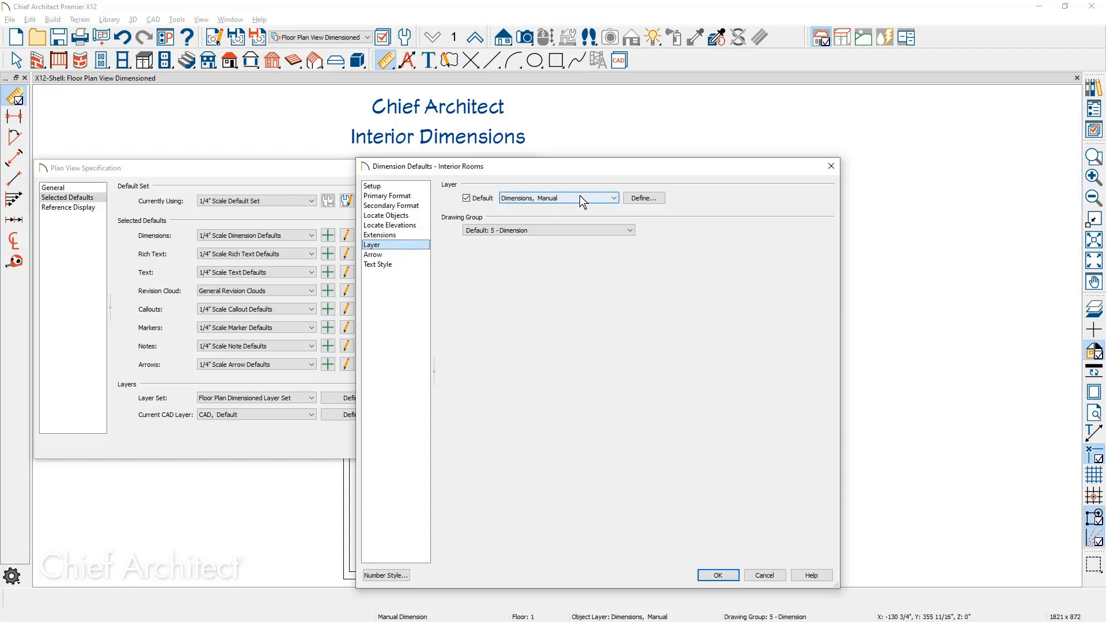
{"action": "left_click", "coordinate": [644, 198]}
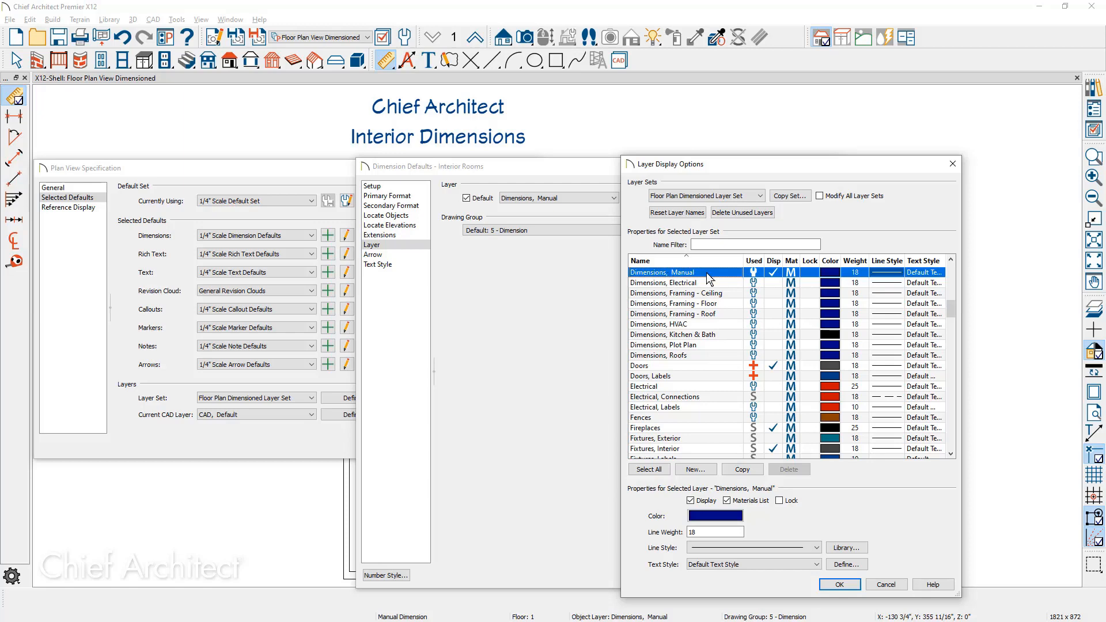
{"action": "left_click", "coordinate": [744, 471]}
{"action": "left_click", "coordinate": [690, 283]}
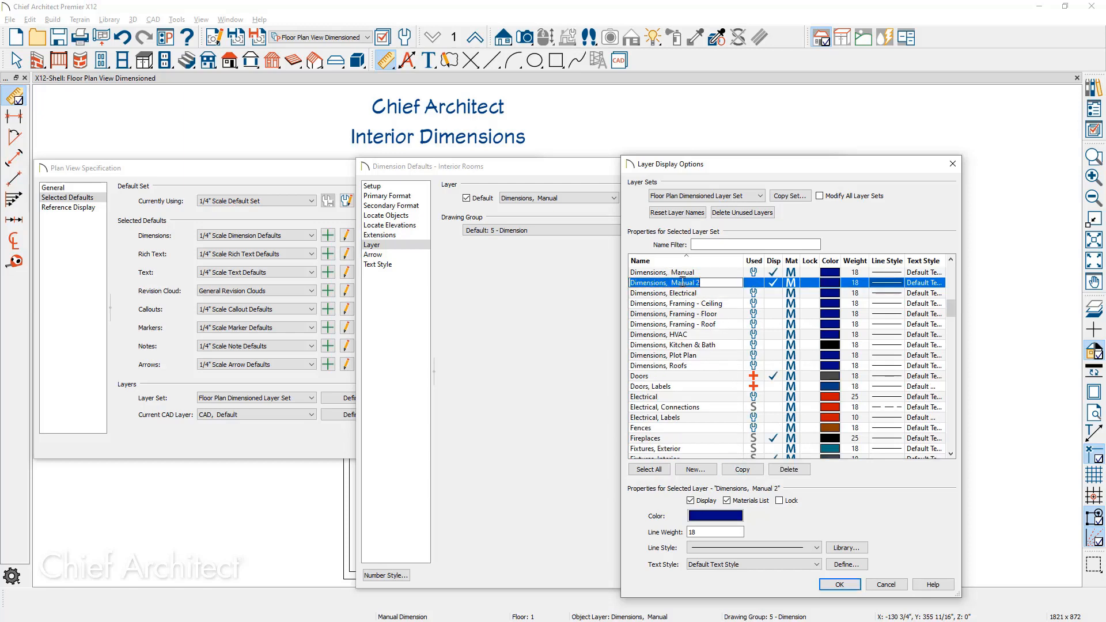
{"action": "left_click_drag", "start_coordinate": [672, 282], "coordinate": [721, 283]}
{"action": "type", "text": "Interiors"}
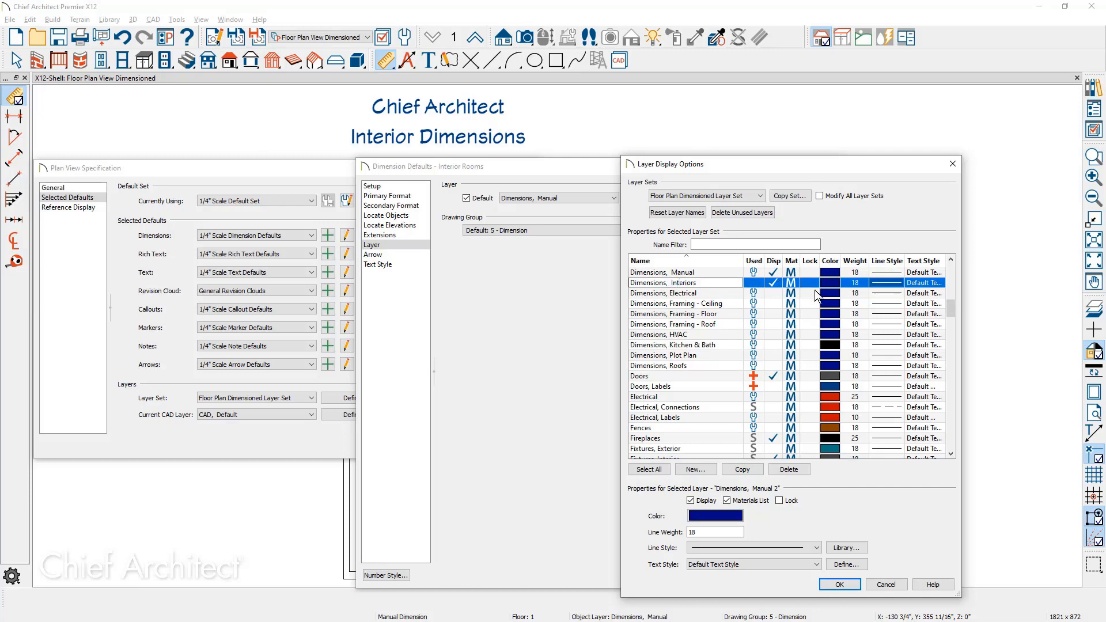
{"action": "left_click", "coordinate": [840, 585]}
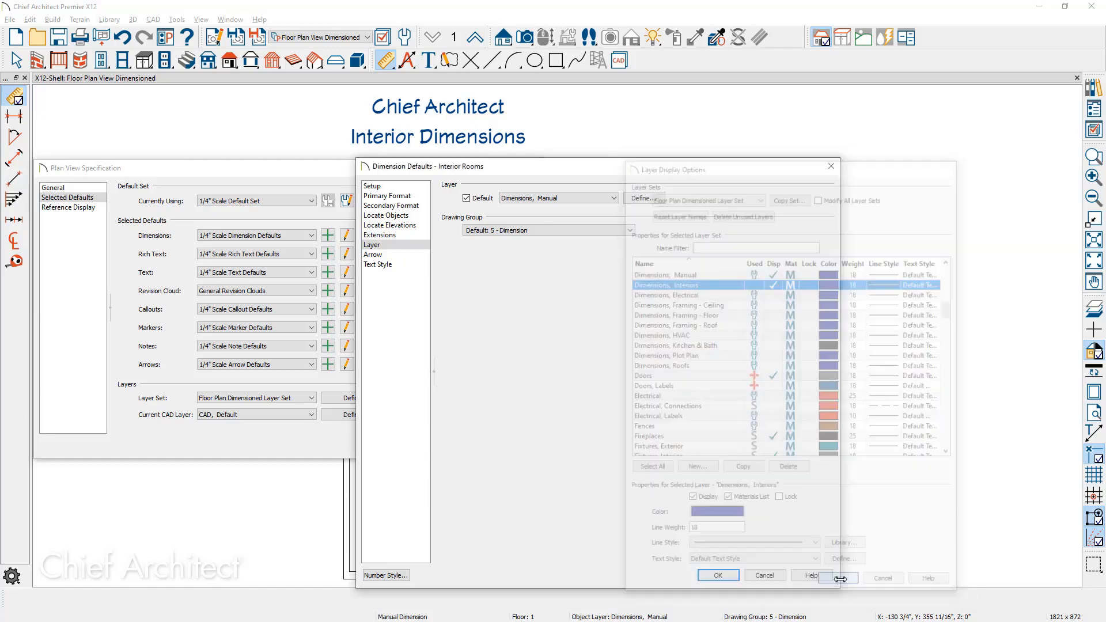
Set the dimension arrow size to 3" and choose a thin slash arrow style.
{"action": "left_click", "coordinate": [398, 255]}
{"action": "double_click", "coordinate": [495, 233]}
{"action": "type", "text": "3"}
{"action": "left_click", "coordinate": [544, 201]}
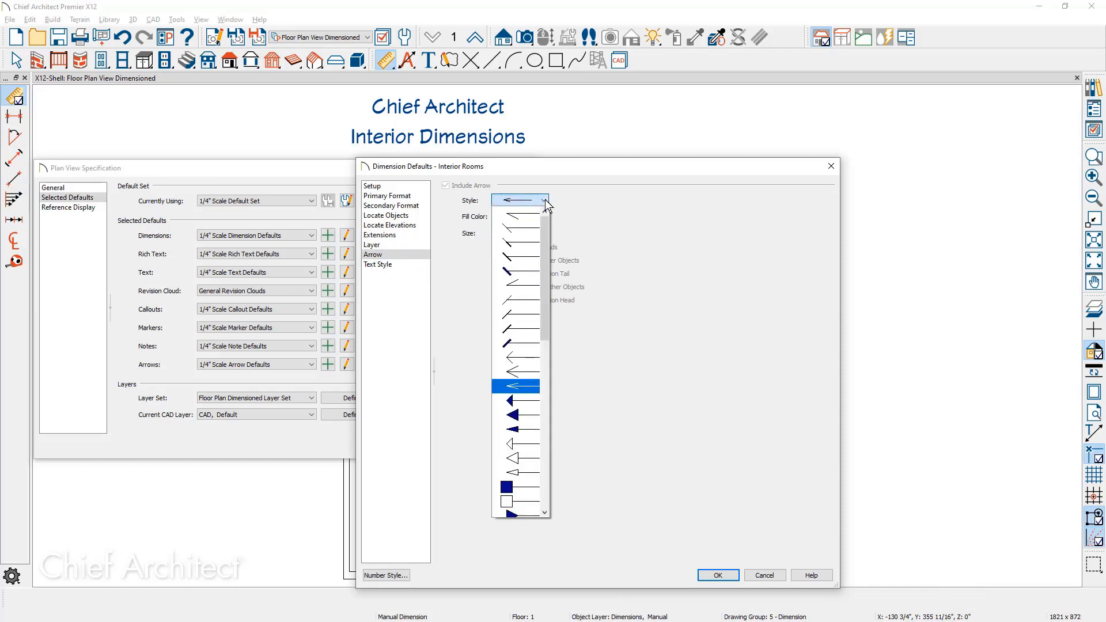
{"action": "left_click", "coordinate": [528, 231]}
Use a custom text style with a 4" character height for the Interior Rooms dimensions and apply the plan view settings.
{"action": "left_click", "coordinate": [408, 265]}
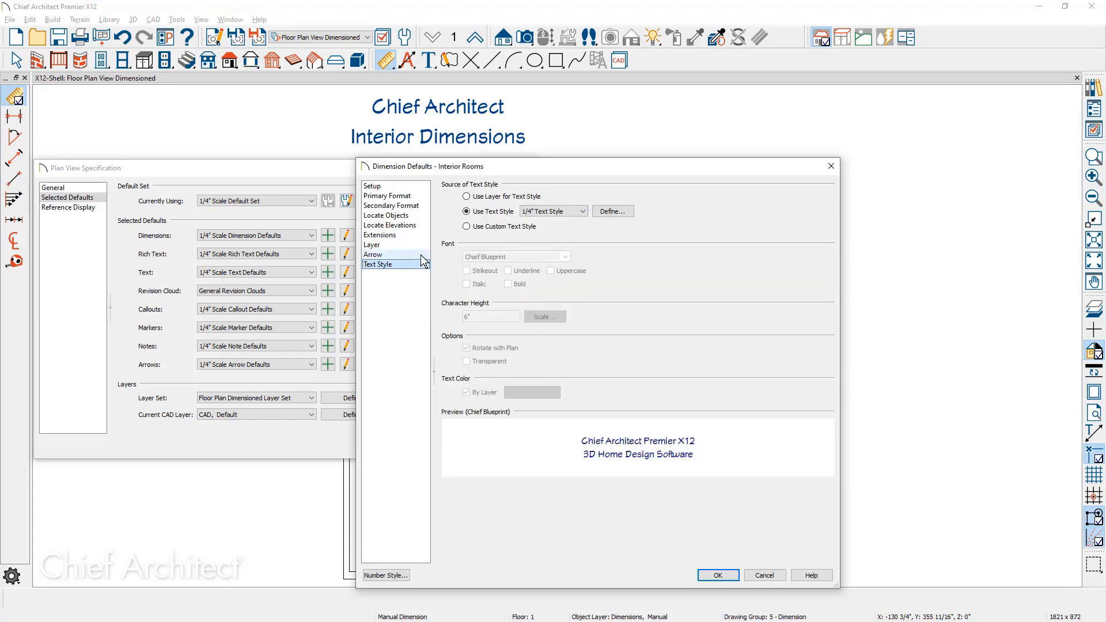
{"action": "left_click", "coordinate": [478, 229]}
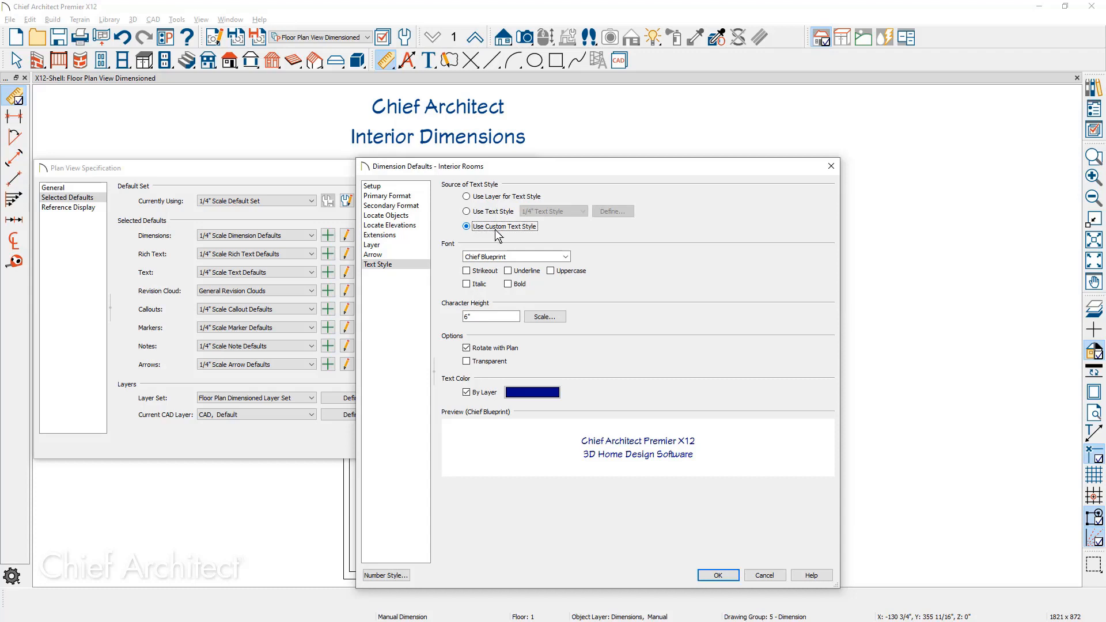
{"action": "double_click", "coordinate": [488, 317]}
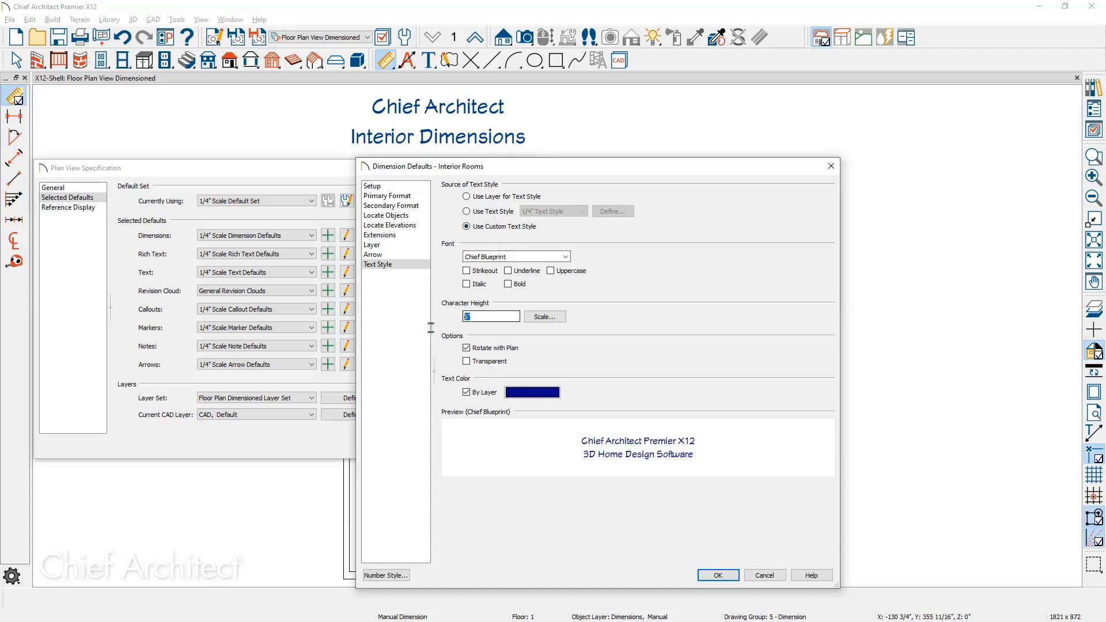
{"action": "type", "text": "4"}
{"action": "left_click", "coordinate": [709, 576]}
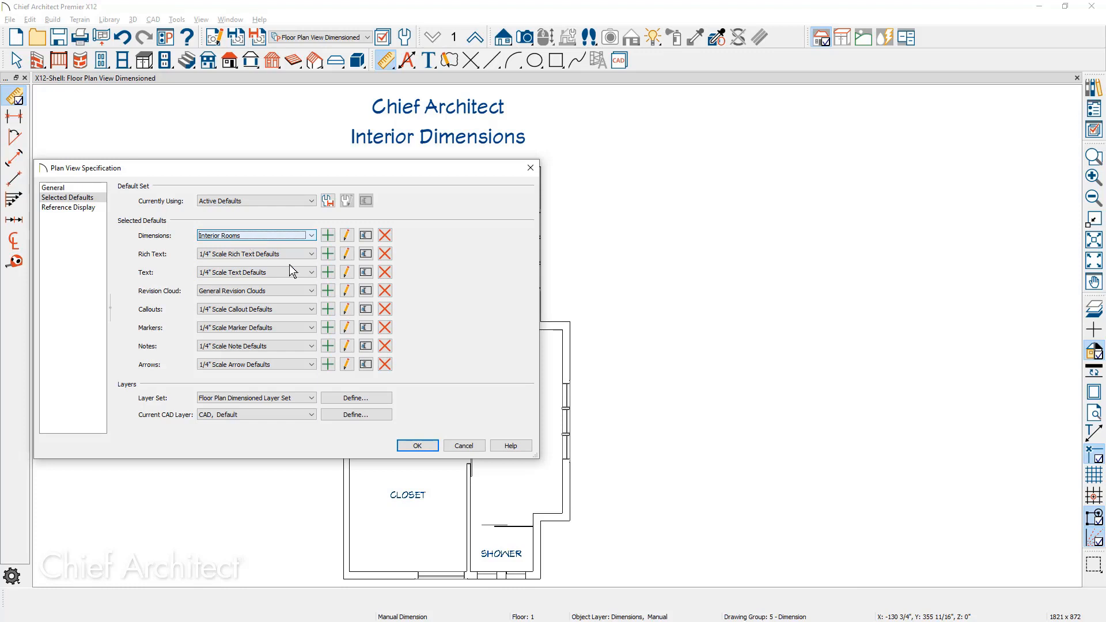
{"action": "left_click", "coordinate": [427, 445]}
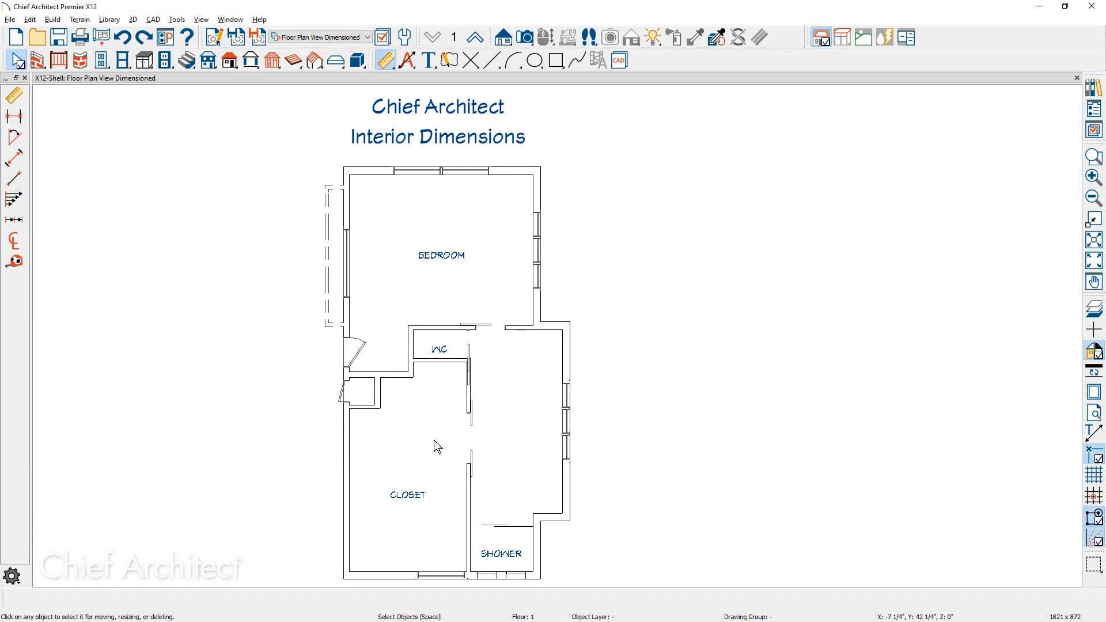
Generate automatic interior dimensions for the Bedroom.
{"action": "left_click", "coordinate": [448, 304]}
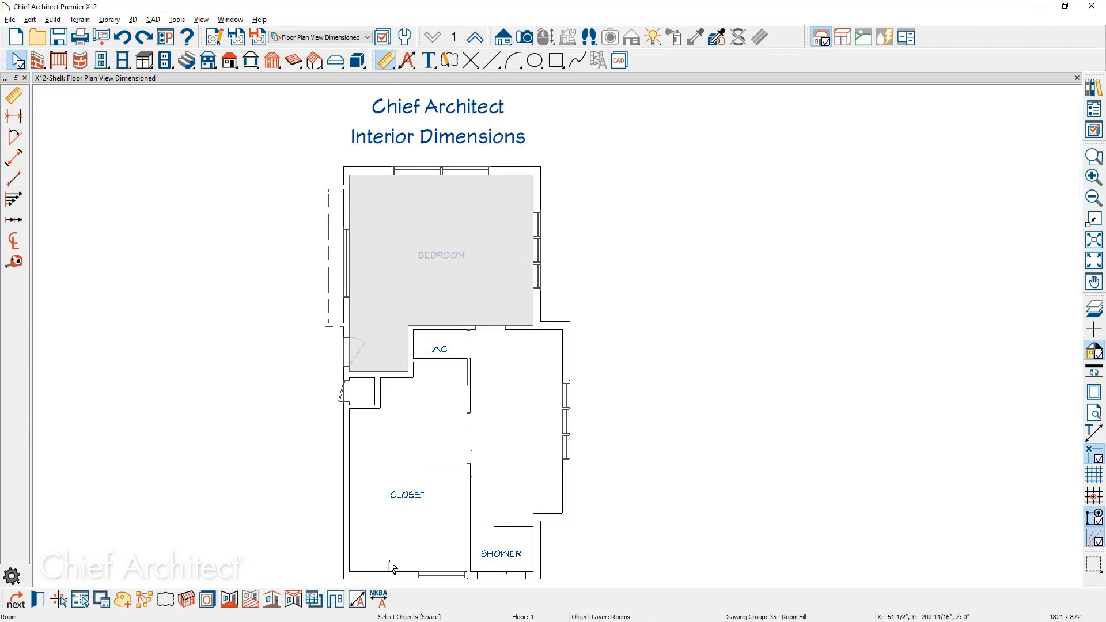
{"action": "left_click", "coordinate": [357, 601]}
{"action": "key", "text": "Escape"}
{"action": "scroll", "coordinate": [330, 246], "scroll_direction": "up", "scroll_amount": 3}
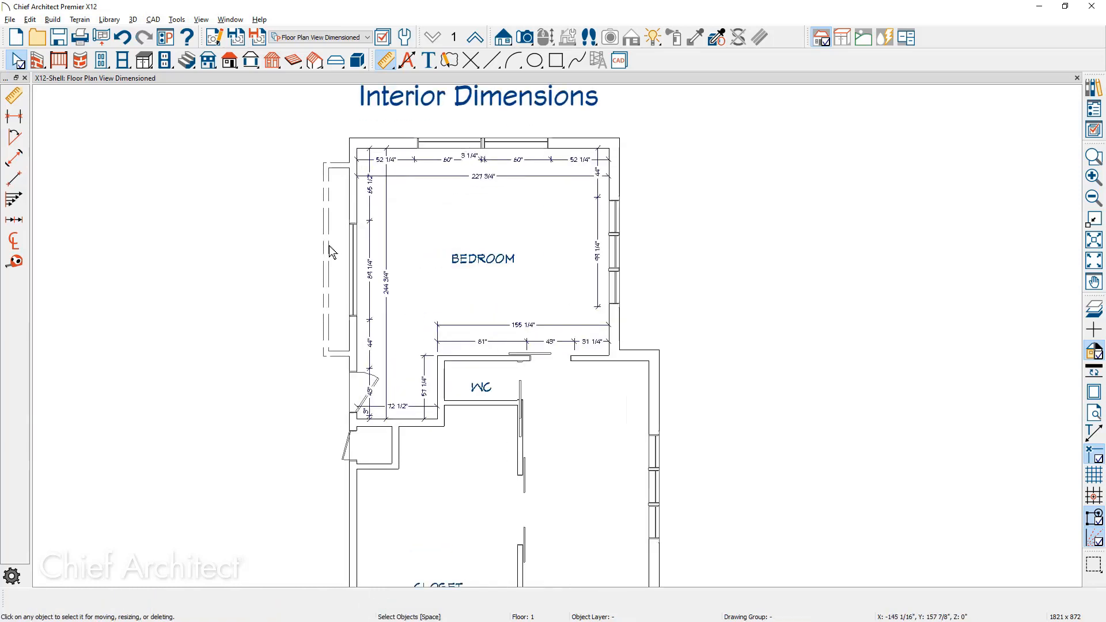
{"action": "middle_click_drag", "start_coordinate": [330, 246], "coordinate": [321, 283]}
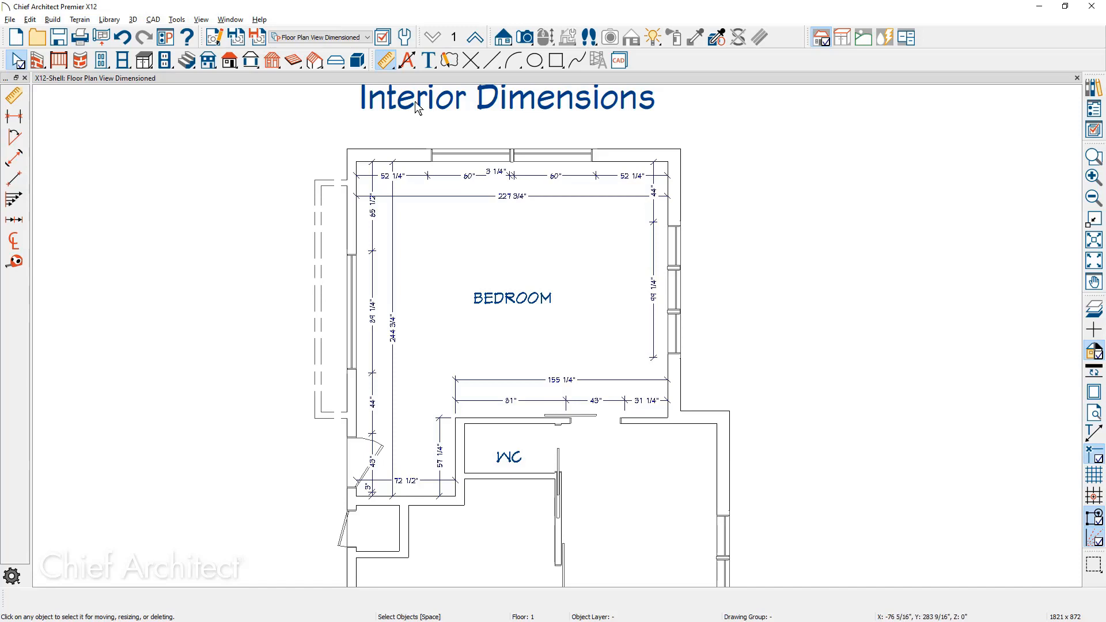
Turn off locating openings in the Auto Interior Dimension Defaults.
{"action": "left_click", "coordinate": [406, 40]}
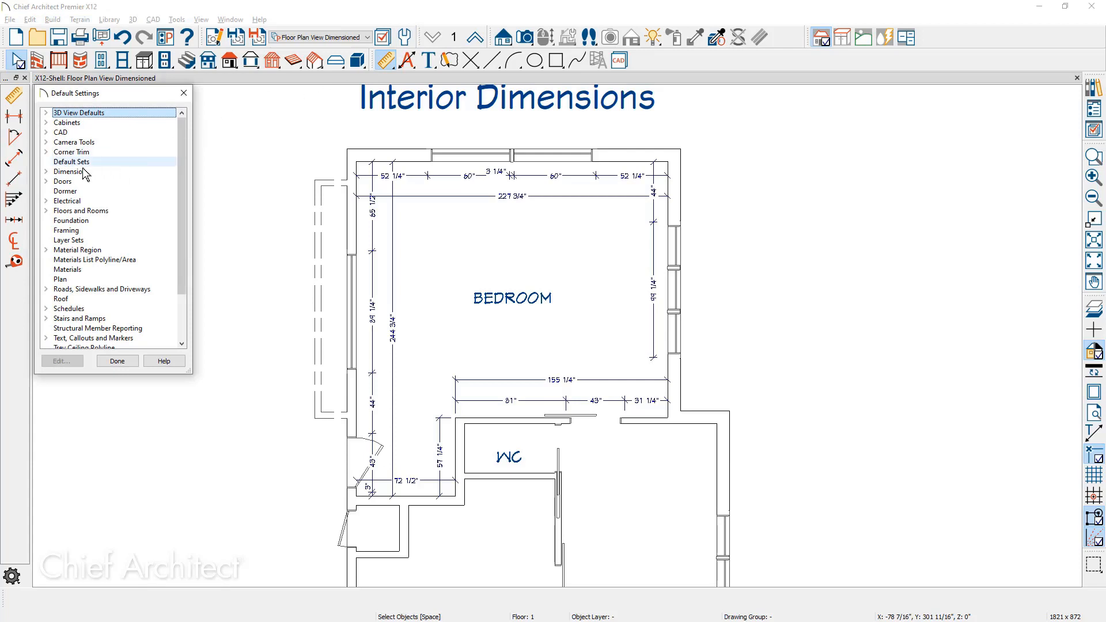
{"action": "left_click", "coordinate": [46, 172]}
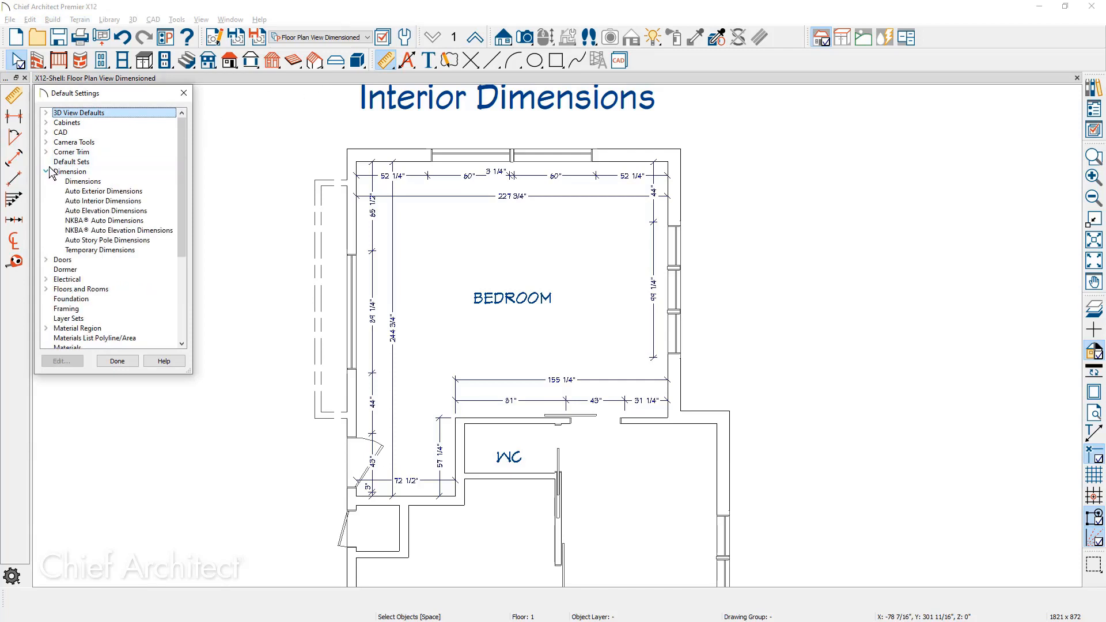
{"action": "double_click", "coordinate": [146, 202]}
{"action": "left_click", "coordinate": [245, 204]}
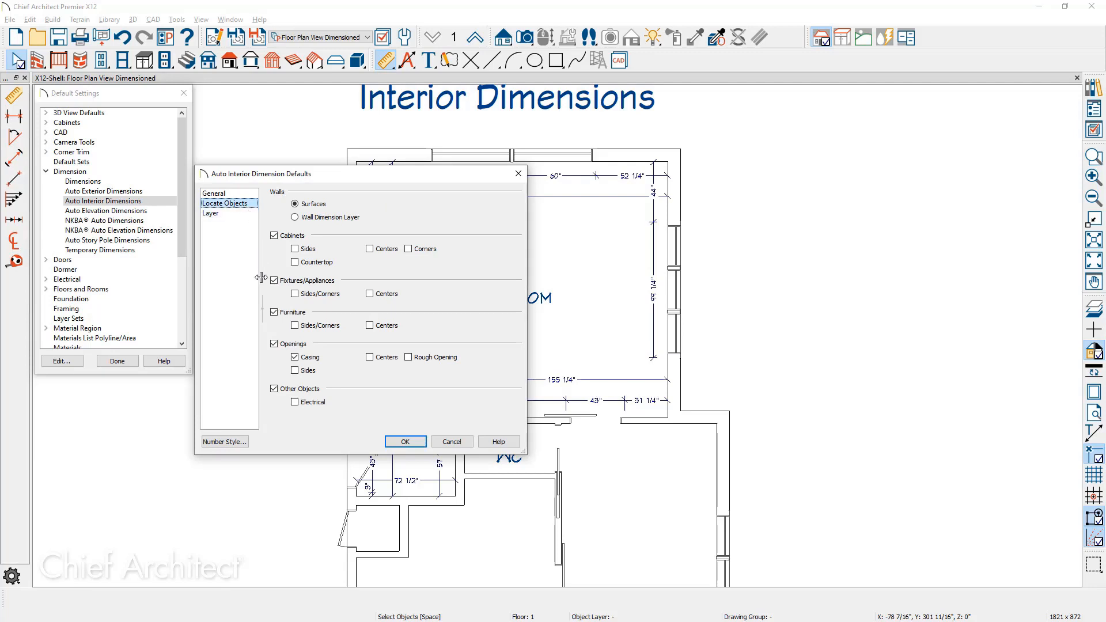
{"action": "left_click", "coordinate": [275, 344]}
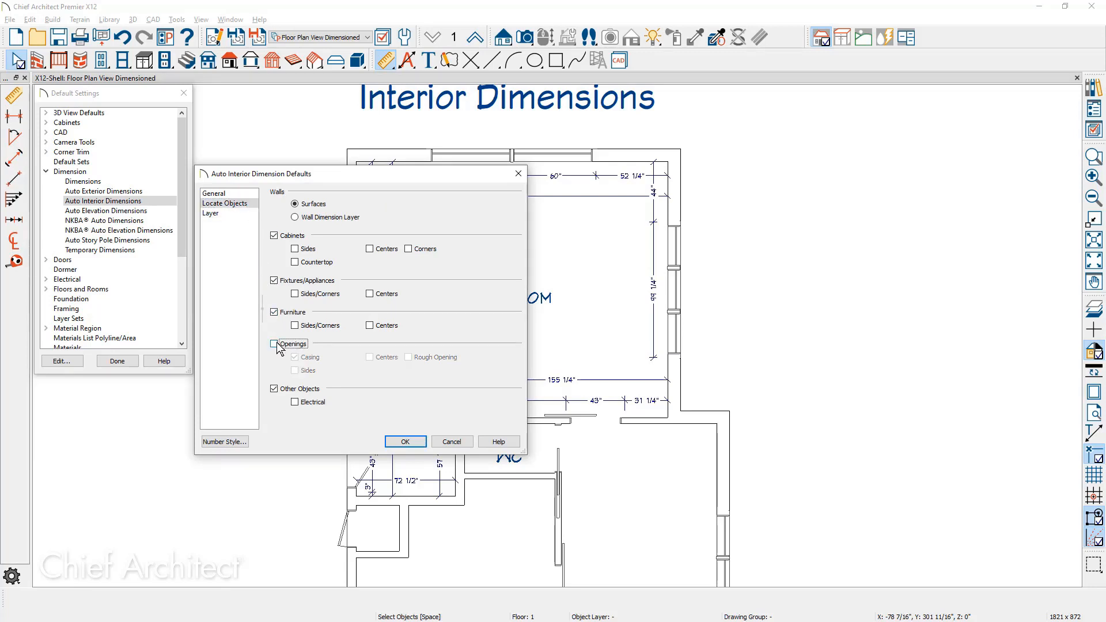
{"action": "left_click", "coordinate": [404, 444]}
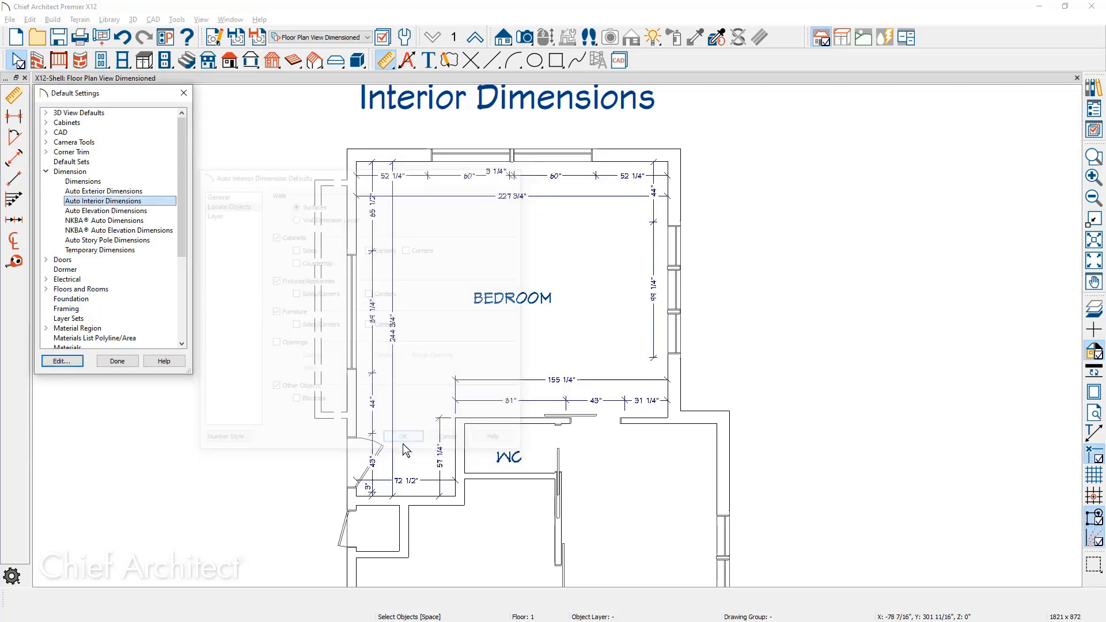
{"action": "left_click", "coordinate": [117, 360]}
Regenerate the automatic interior dimensions for the Bedroom.
{"action": "left_click", "coordinate": [431, 311]}
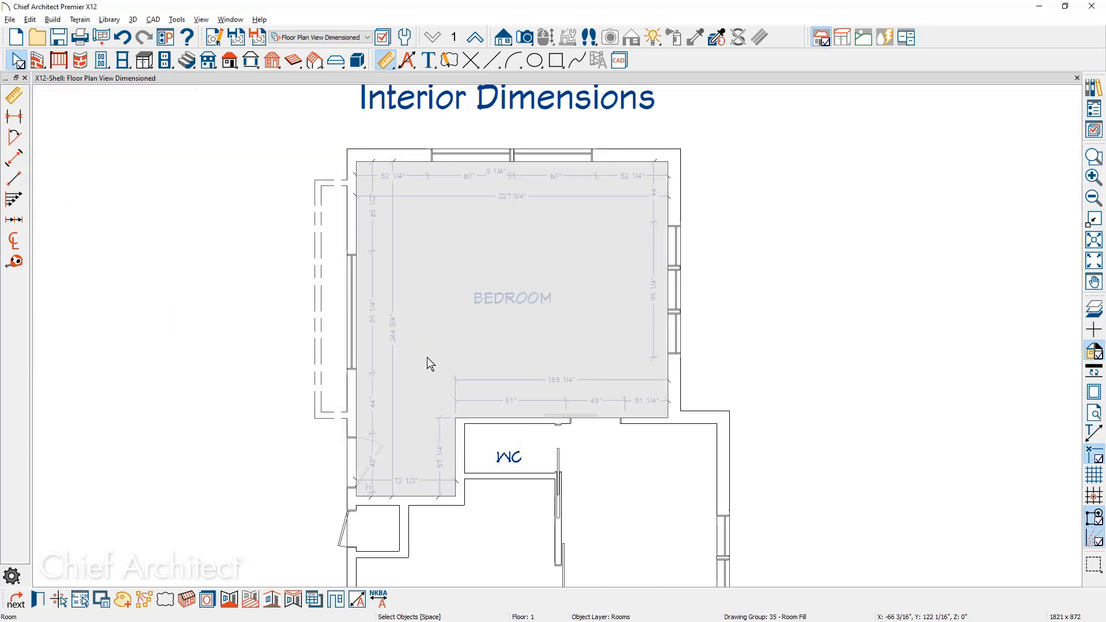
{"action": "left_click", "coordinate": [358, 607]}
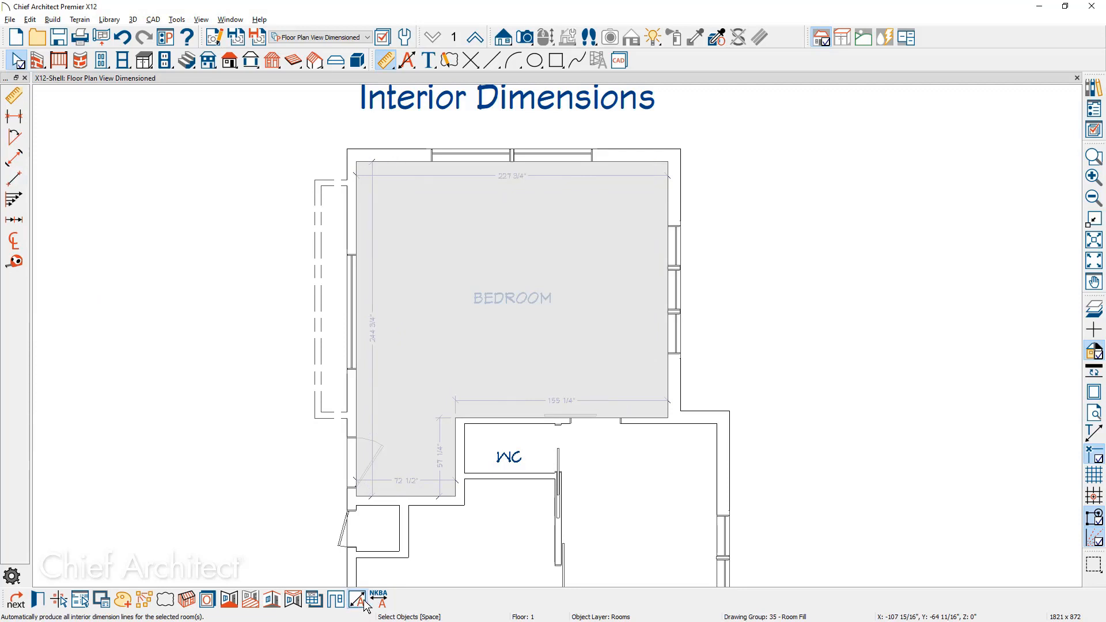
{"action": "key", "text": "Escape"}
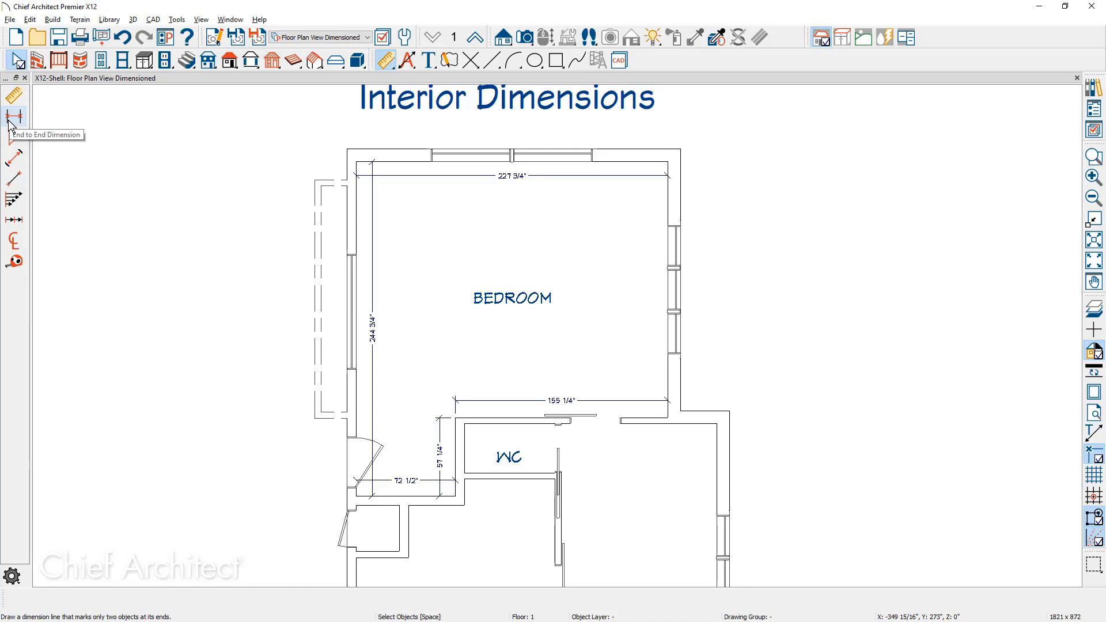
Draw a vertical interior dimension inside the Bedroom, alongside its right-hand exterior wall, spanning from the top wall to the bottom wall.
{"action": "left_click", "coordinate": [12, 163]}
{"action": "left_click_drag", "start_coordinate": [650, 162], "coordinate": [650, 447]}
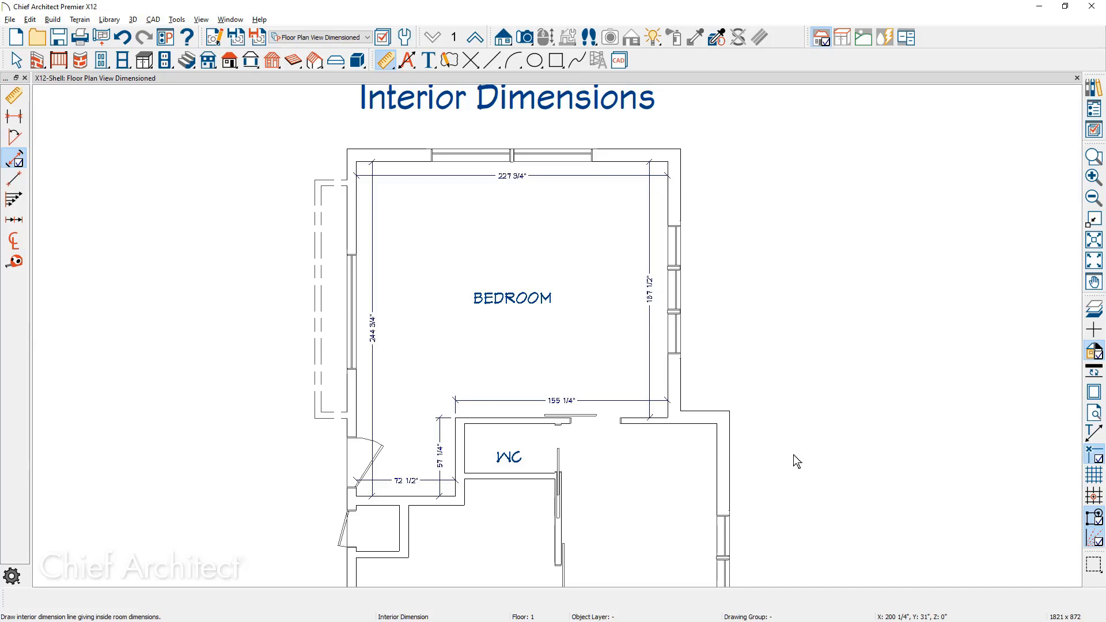
{"action": "key", "text": "space"}
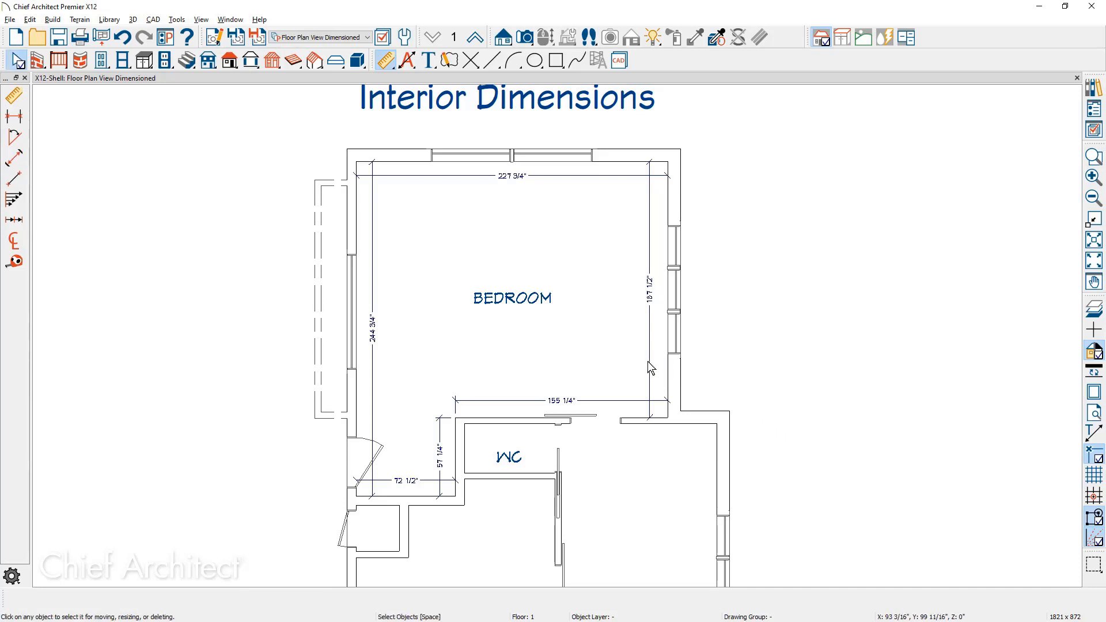
Extend the vertical dimension beside the Bedroom's right-hand wall to also locate the center of that wall's window group.
{"action": "left_click", "coordinate": [652, 367]}
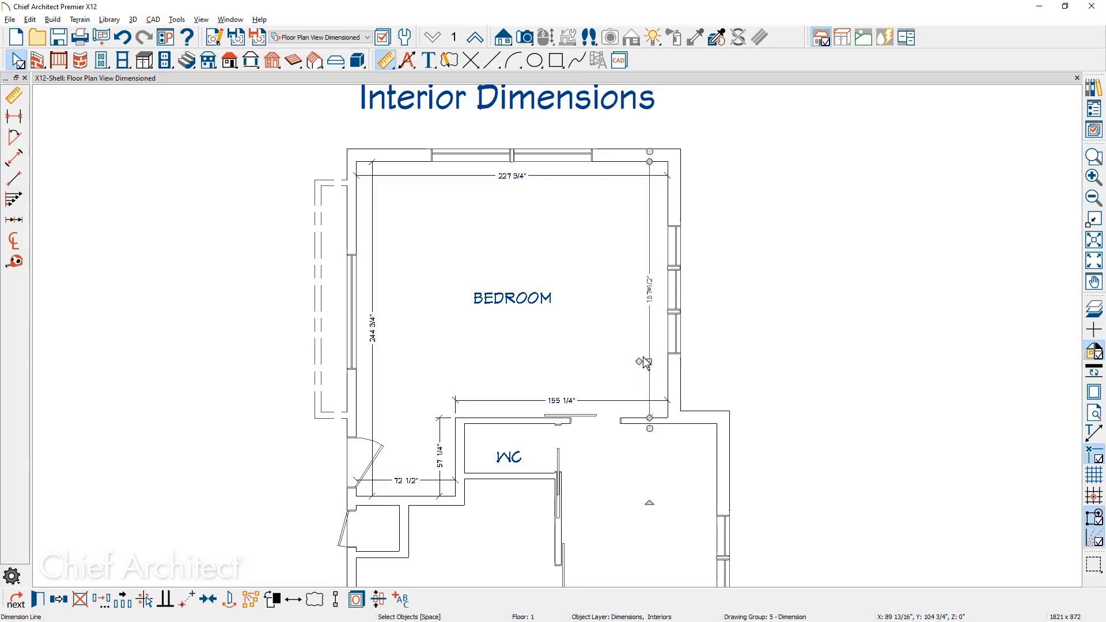
{"action": "left_click_drag", "start_coordinate": [638, 361], "coordinate": [662, 289]}
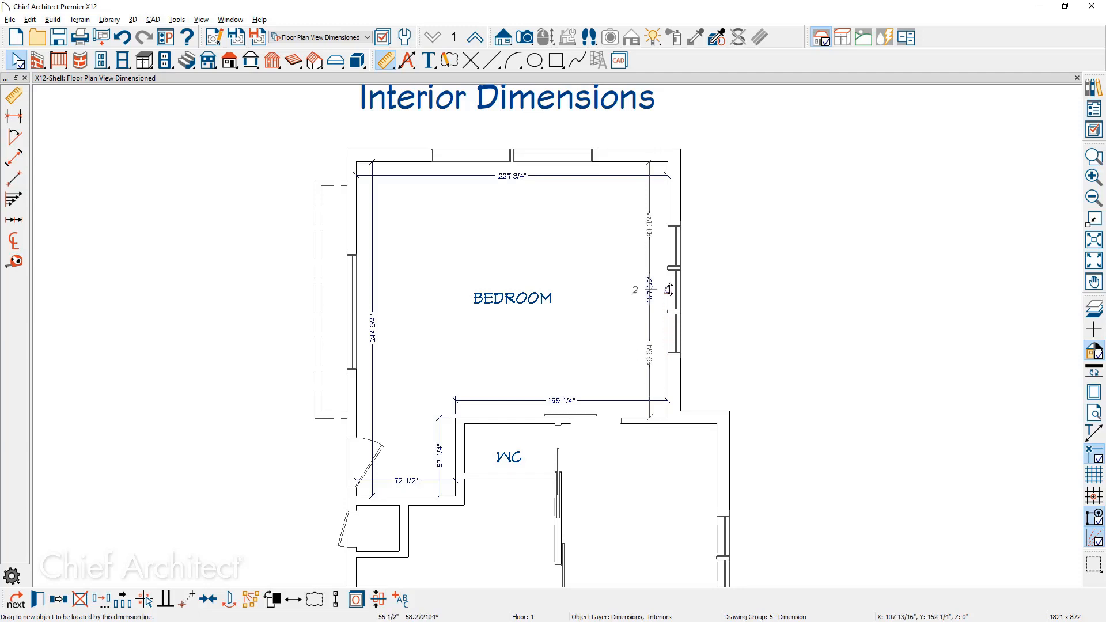
{"action": "left_click", "coordinate": [744, 365]}
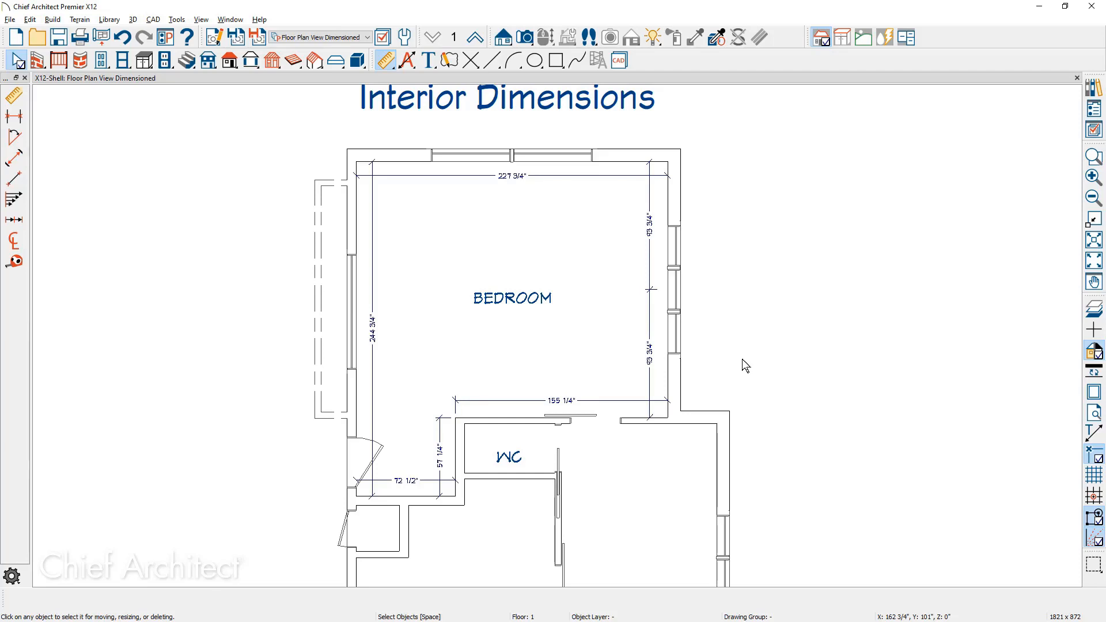
Switch to the Kitchen and Bath Plan View, saving the modified settings of Floor Plan View Dimensioned.
{"action": "scroll", "coordinate": [695, 323], "scroll_direction": "down", "scroll_amount": 4}
{"action": "middle_click_drag", "start_coordinate": [652, 245], "coordinate": [571, 197]}
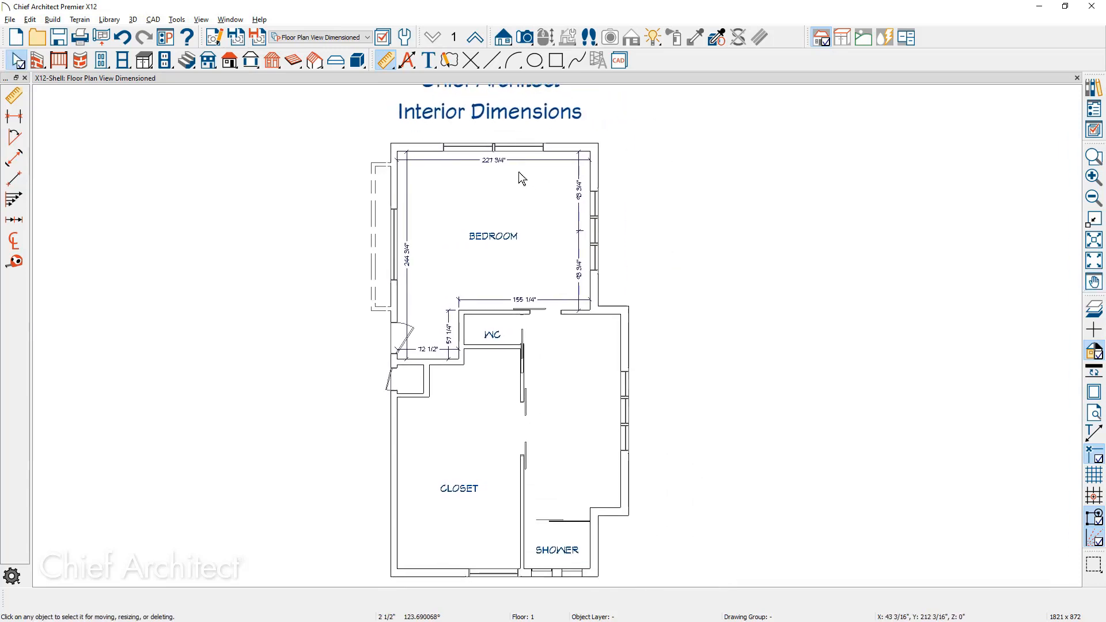
{"action": "left_click", "coordinate": [369, 41]}
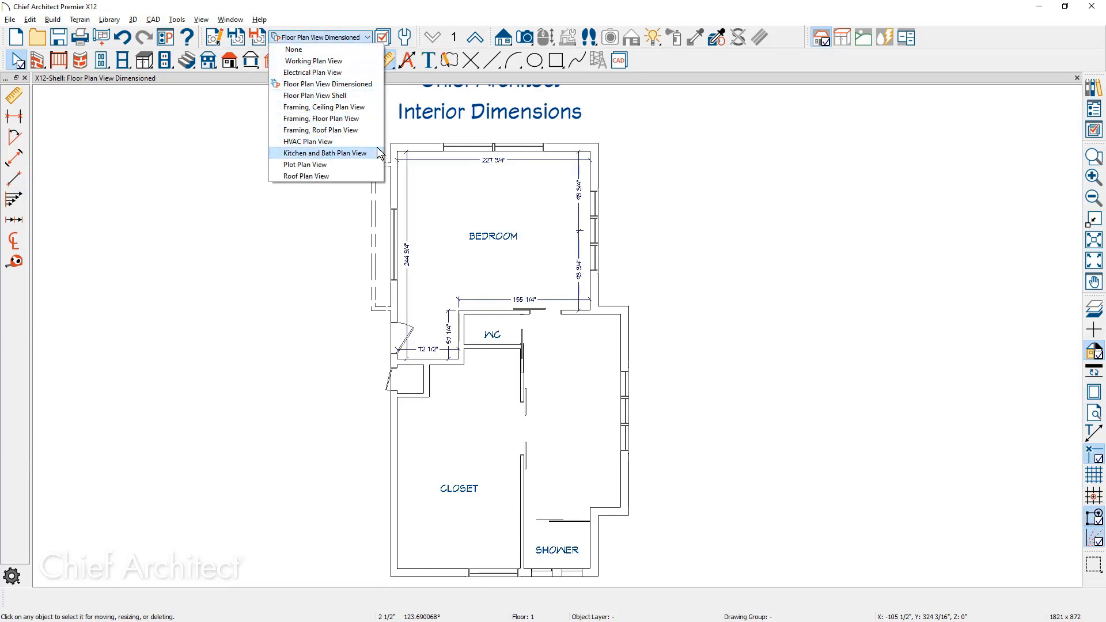
{"action": "left_click", "coordinate": [346, 154]}
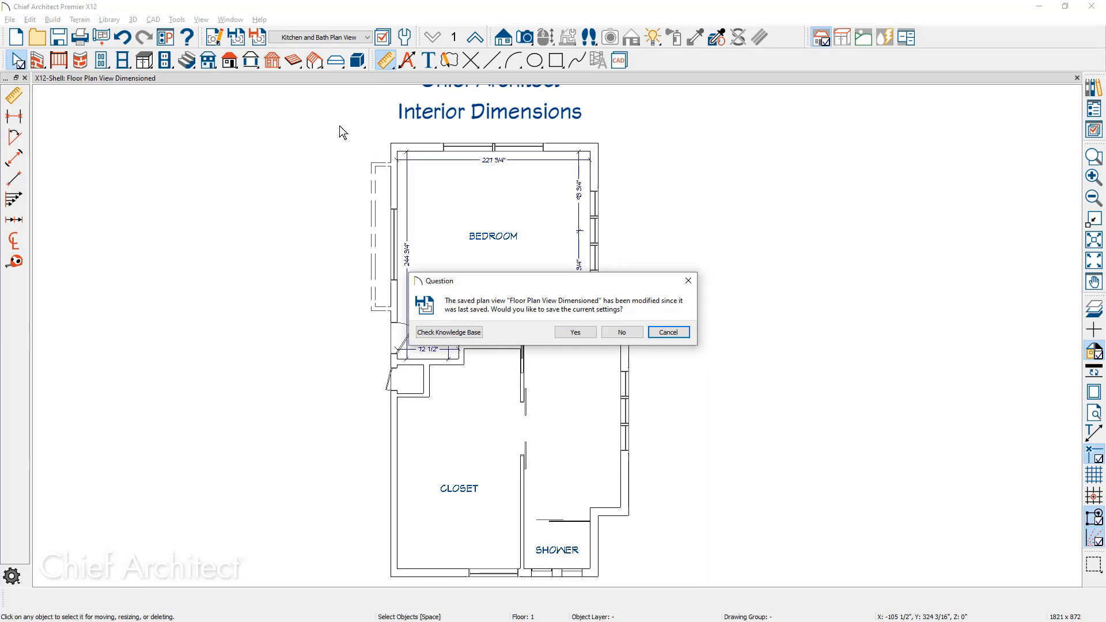
{"action": "left_click", "coordinate": [576, 333]}
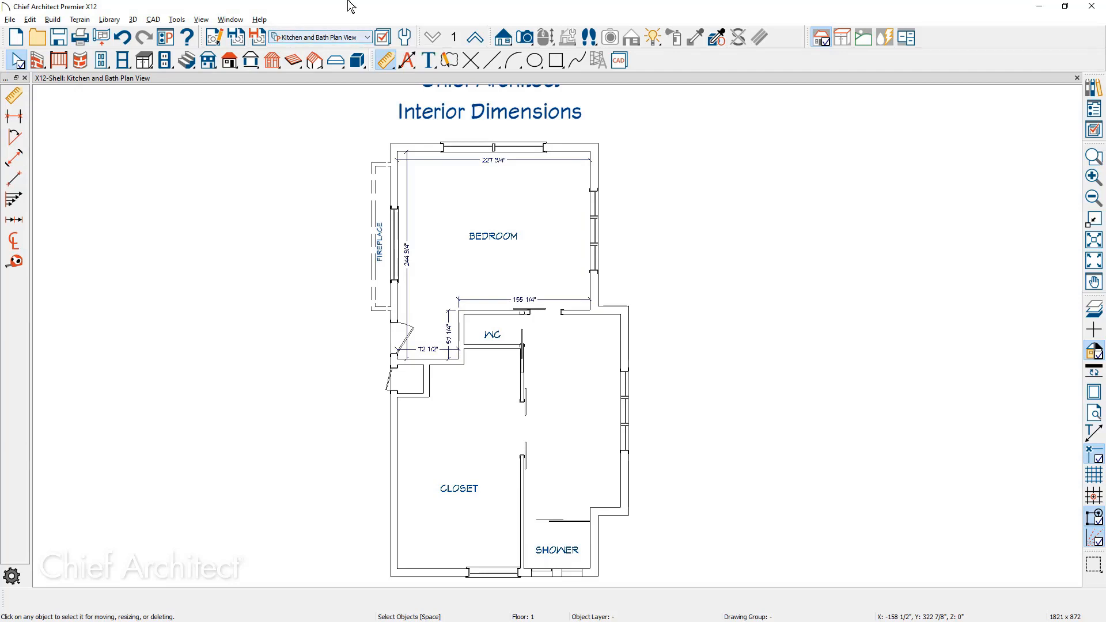
Filter the layer list for "dim" and turn on display of the "Dimensions, Interiors" layer in the Kitchen and Bath Layer Set.
{"action": "left_click", "coordinate": [432, 163]}
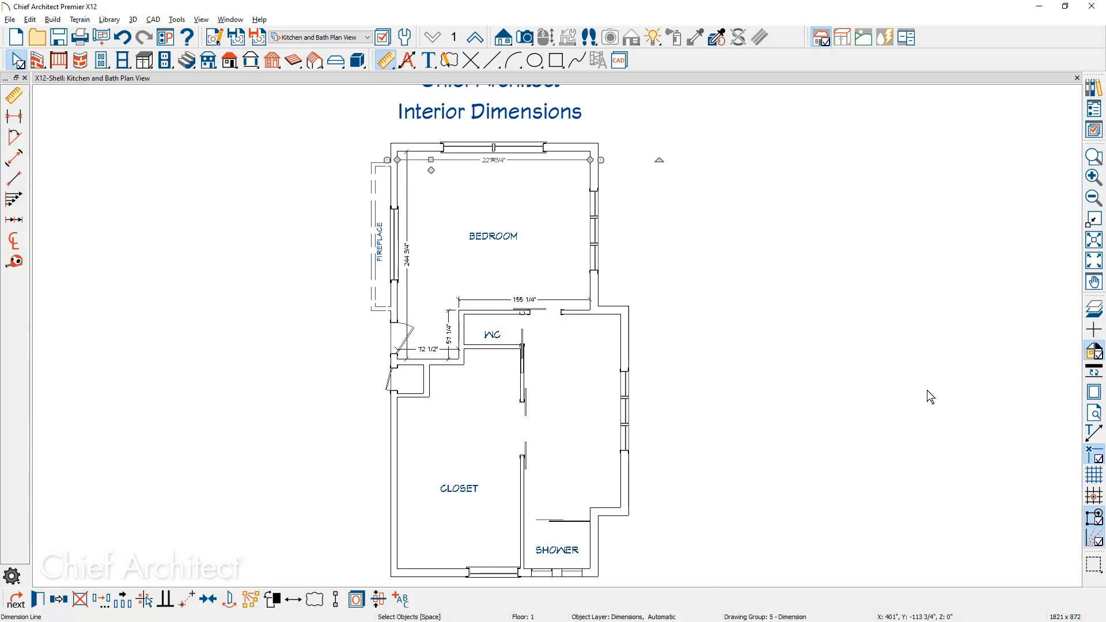
{"action": "left_click", "coordinate": [1096, 131]}
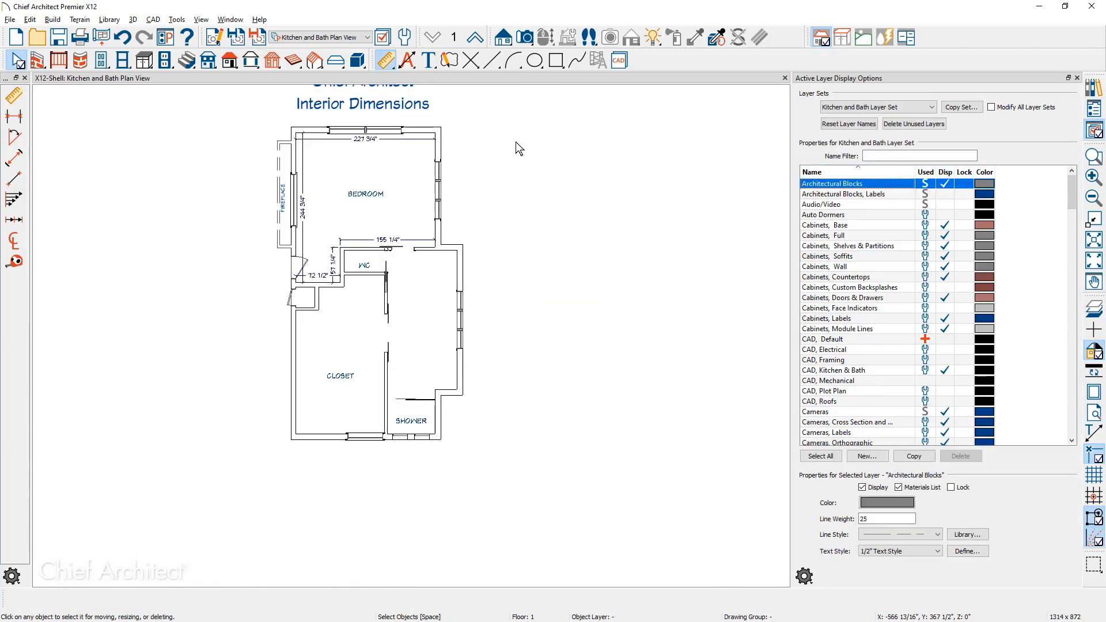
{"action": "left_click", "coordinate": [905, 156]}
{"action": "type", "text": "dim"}
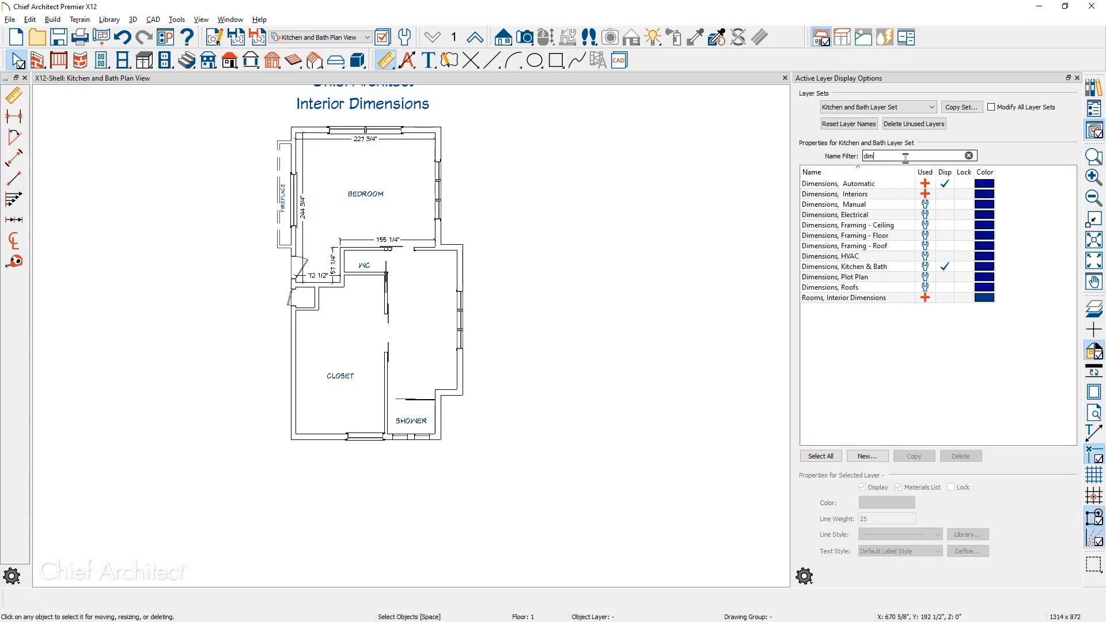
{"action": "left_click", "coordinate": [946, 195]}
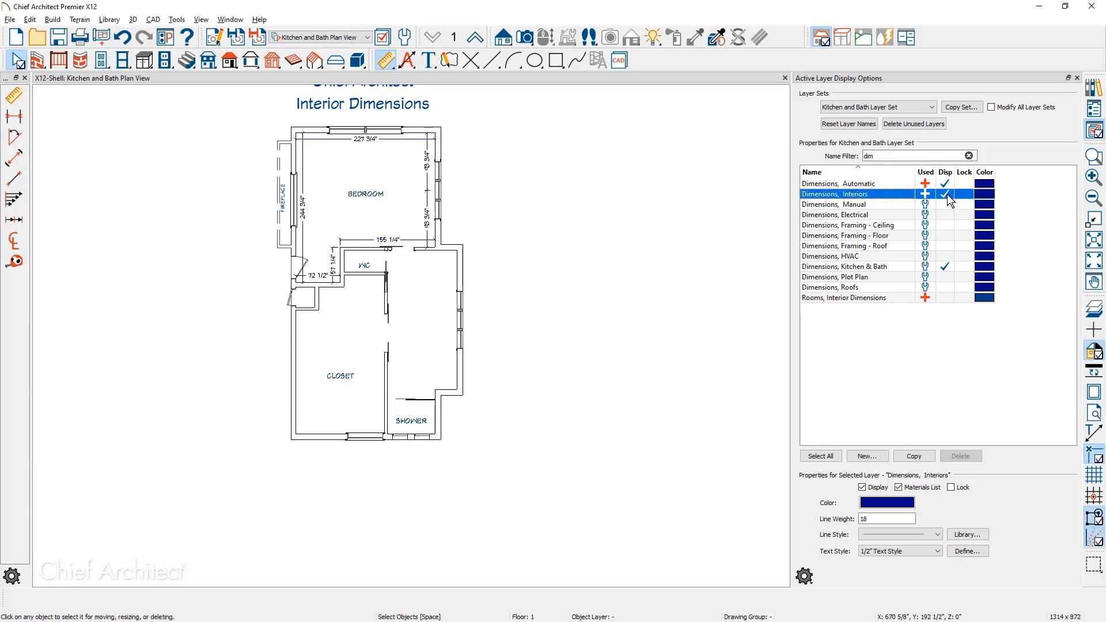
Choose the "Dimensions, Interiors" layer for the Auto Interior Dimension Defaults and close the default settings.
{"action": "left_click", "coordinate": [404, 37]}
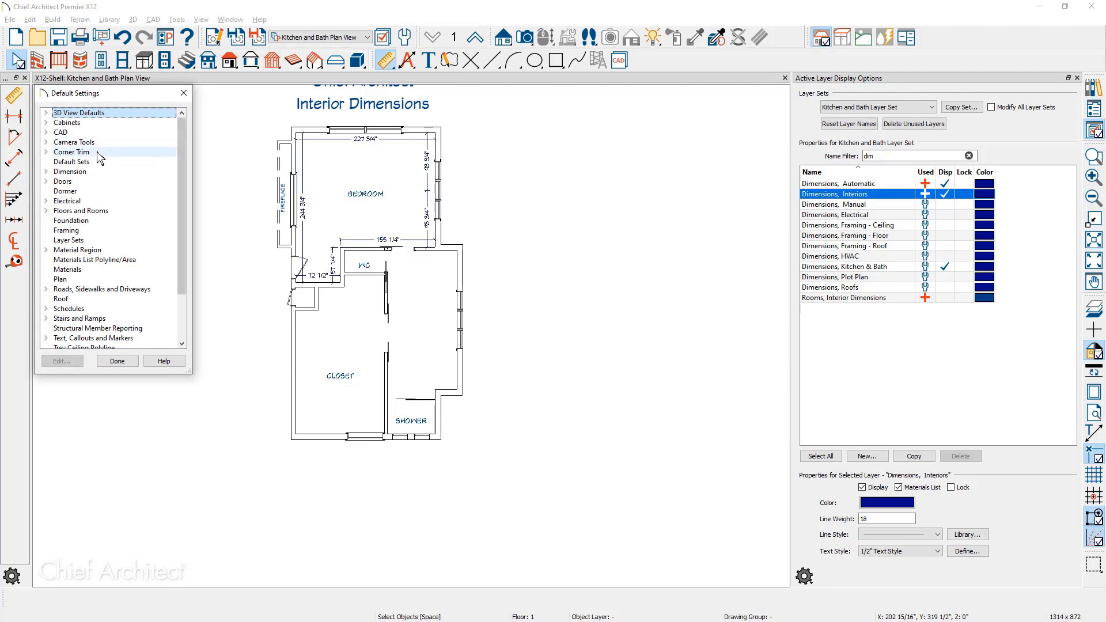
{"action": "left_click", "coordinate": [47, 171]}
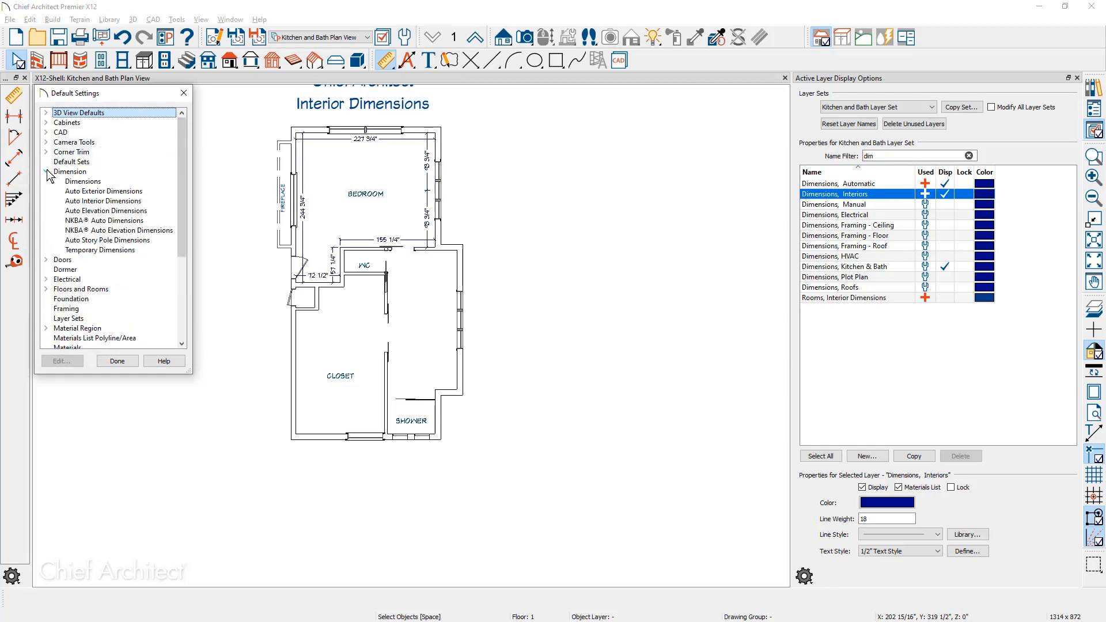
{"action": "double_click", "coordinate": [141, 203]}
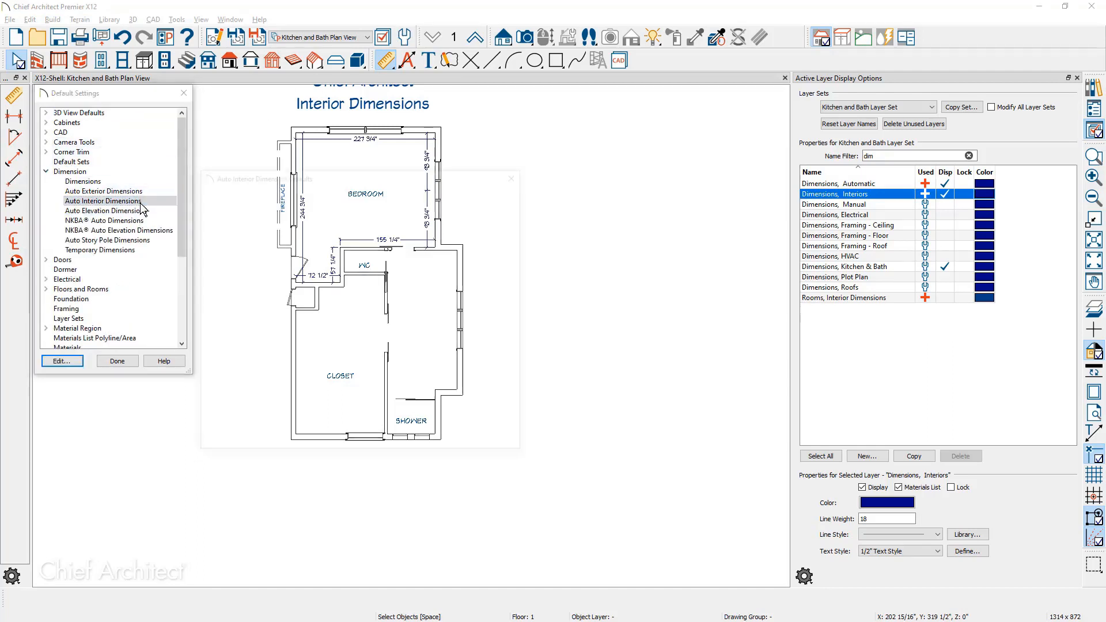
{"action": "left_click", "coordinate": [211, 214]}
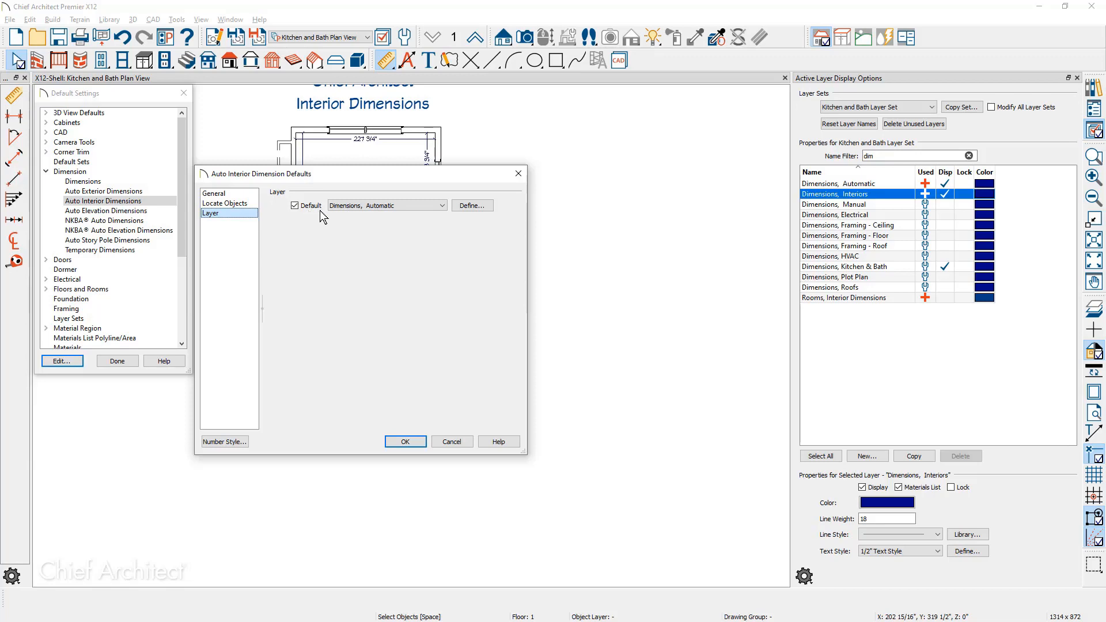
{"action": "left_click", "coordinate": [464, 208]}
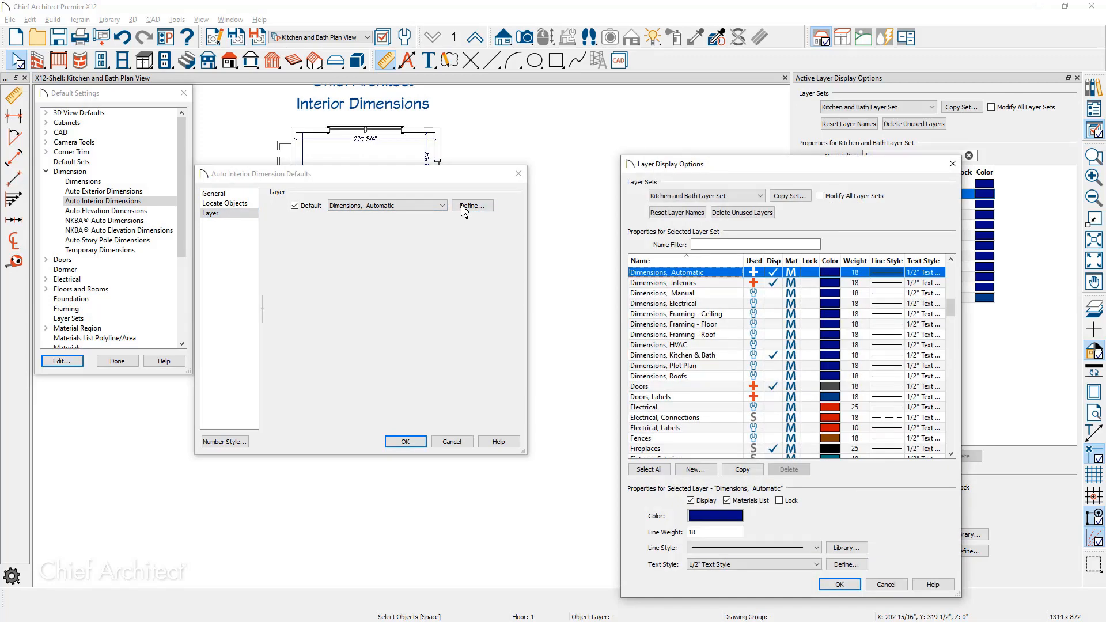
{"action": "left_click", "coordinate": [673, 284]}
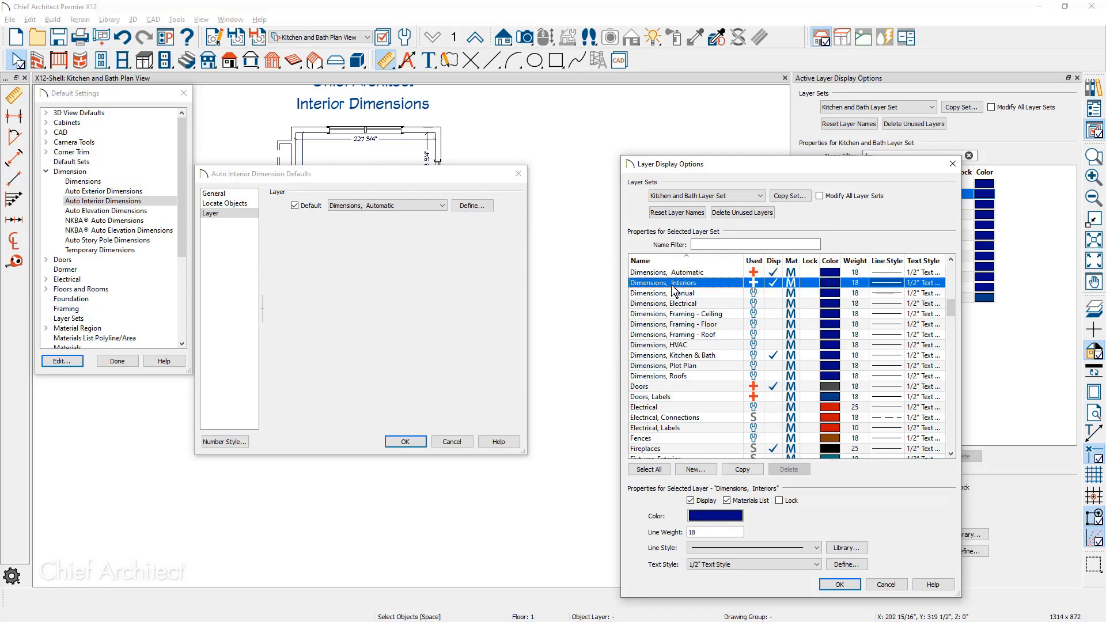
{"action": "left_click", "coordinate": [839, 584]}
{"action": "left_click", "coordinate": [405, 440]}
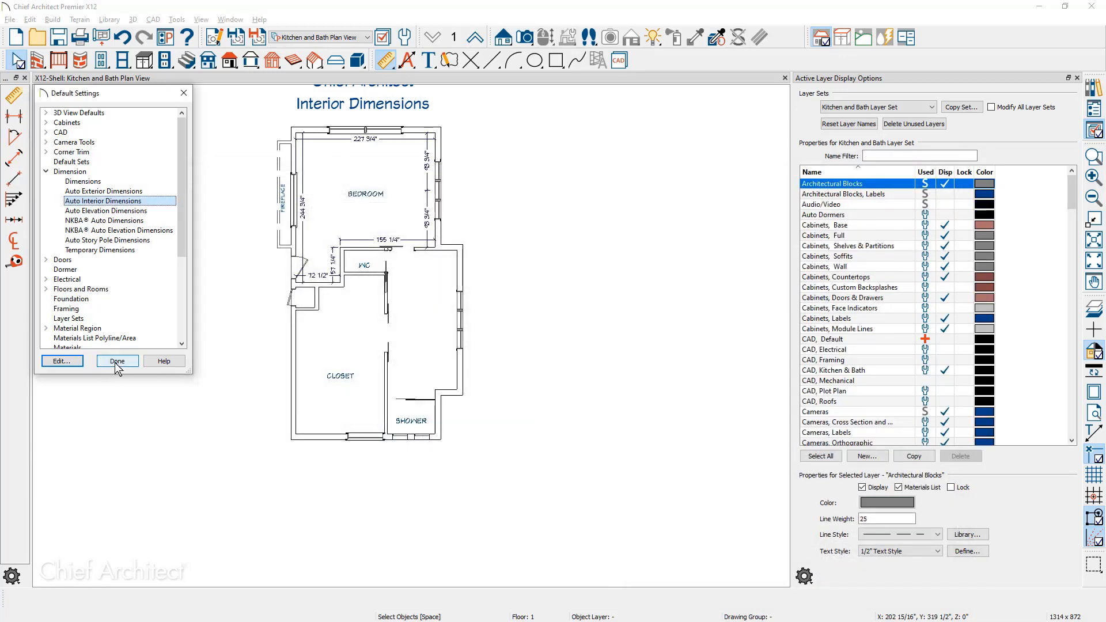
{"action": "left_click", "coordinate": [117, 360]}
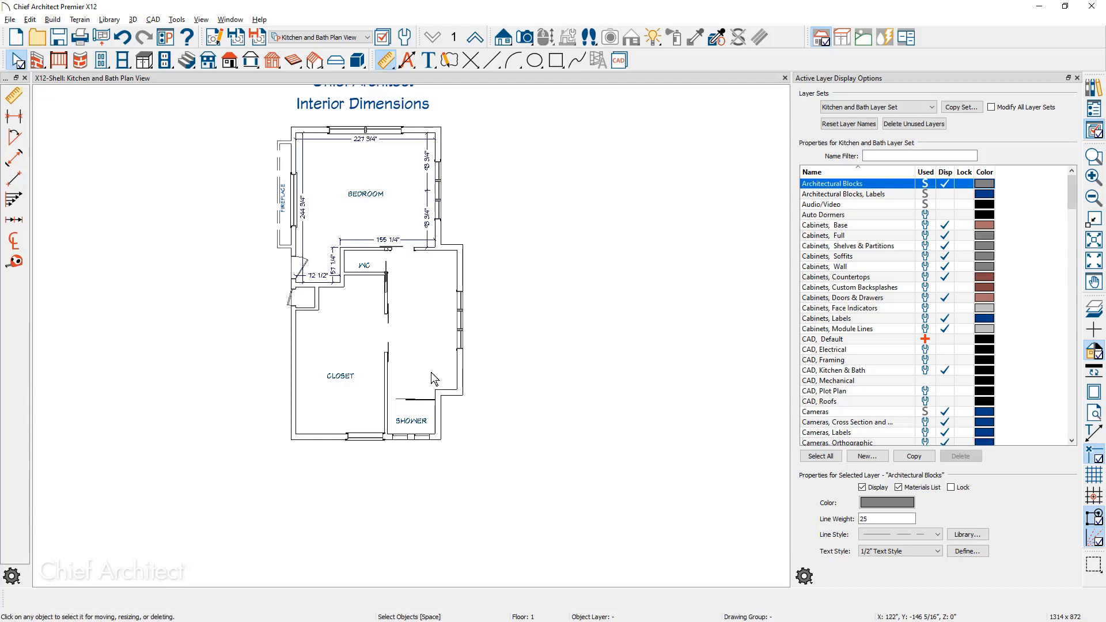
Set the room type of the unlabeled room to the right of the Closet to Bath.
{"action": "left_click", "coordinate": [411, 377]}
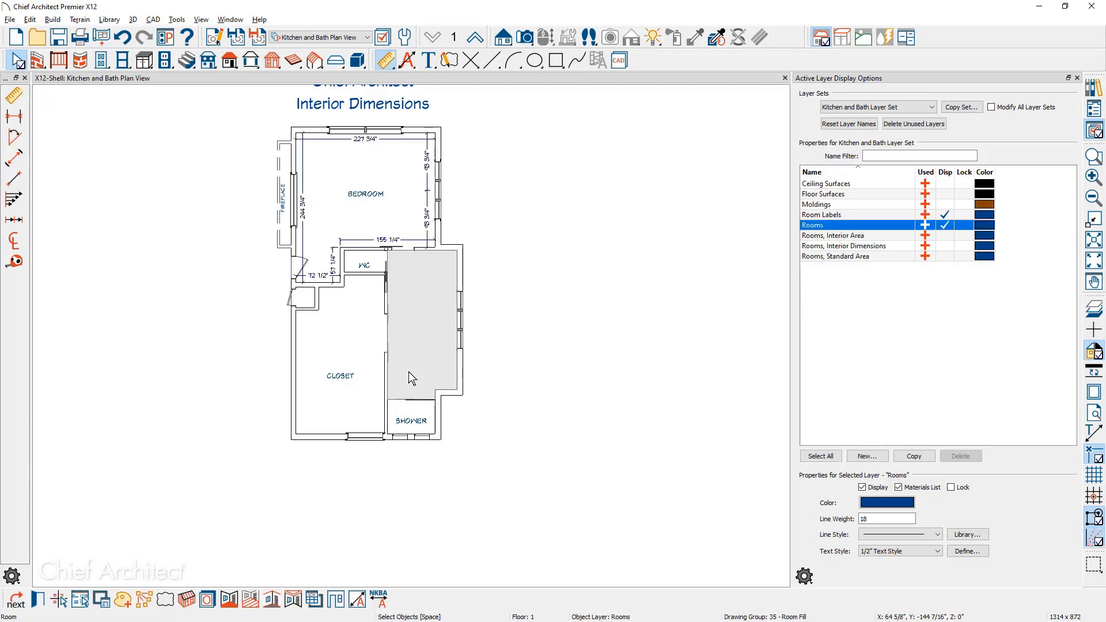
{"action": "double_click", "coordinate": [412, 377]}
{"action": "left_click", "coordinate": [253, 126]}
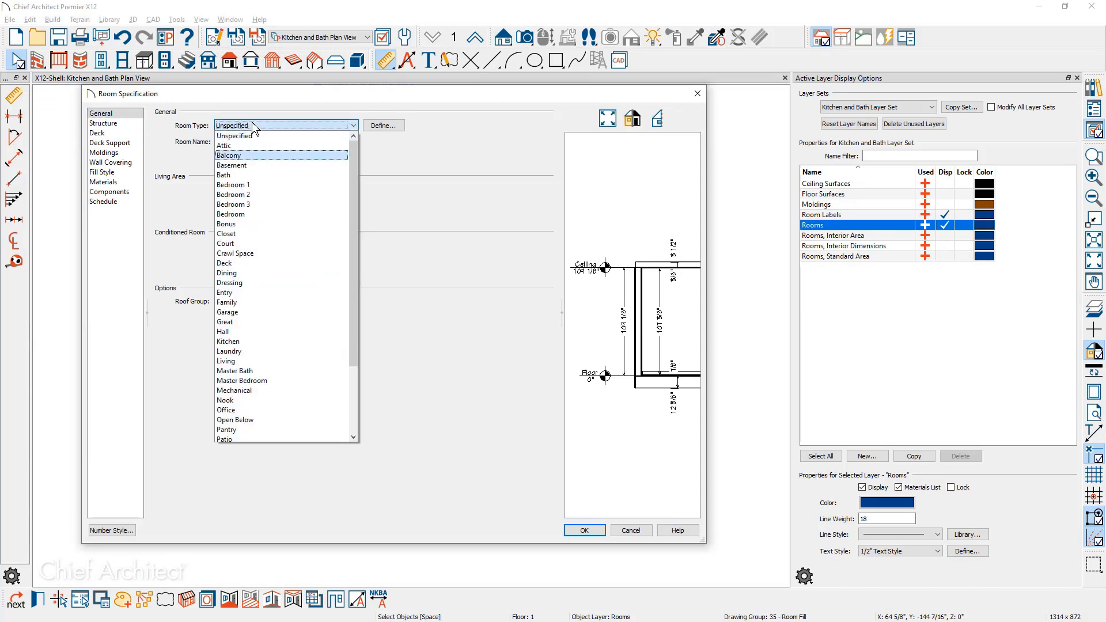
{"action": "key", "text": "Down"}
{"action": "key", "text": "Down"}
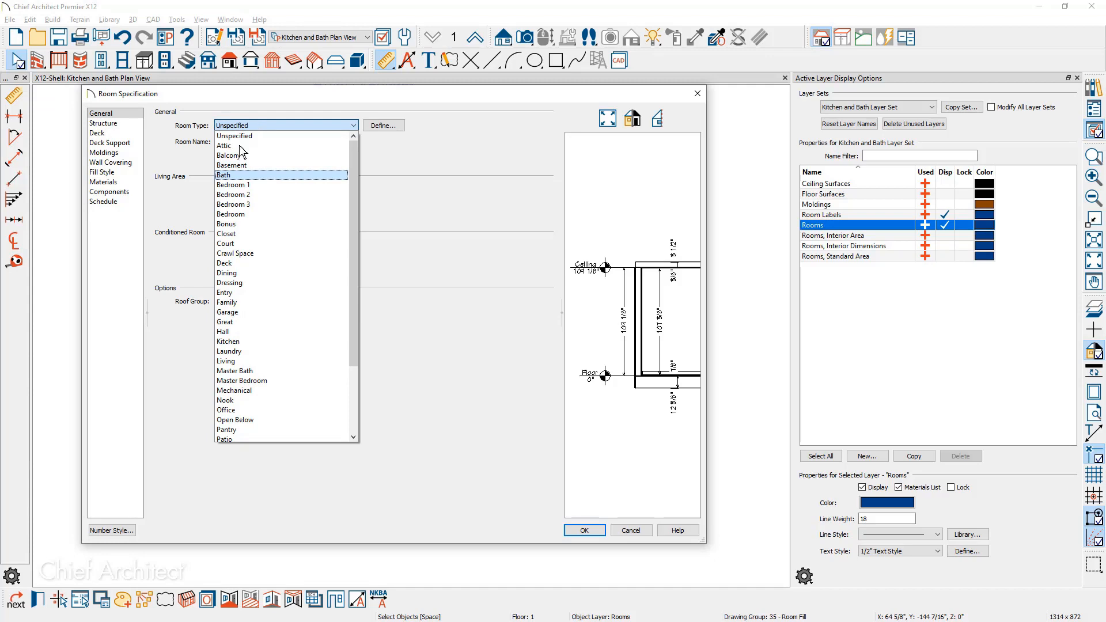
{"action": "left_click", "coordinate": [226, 176]}
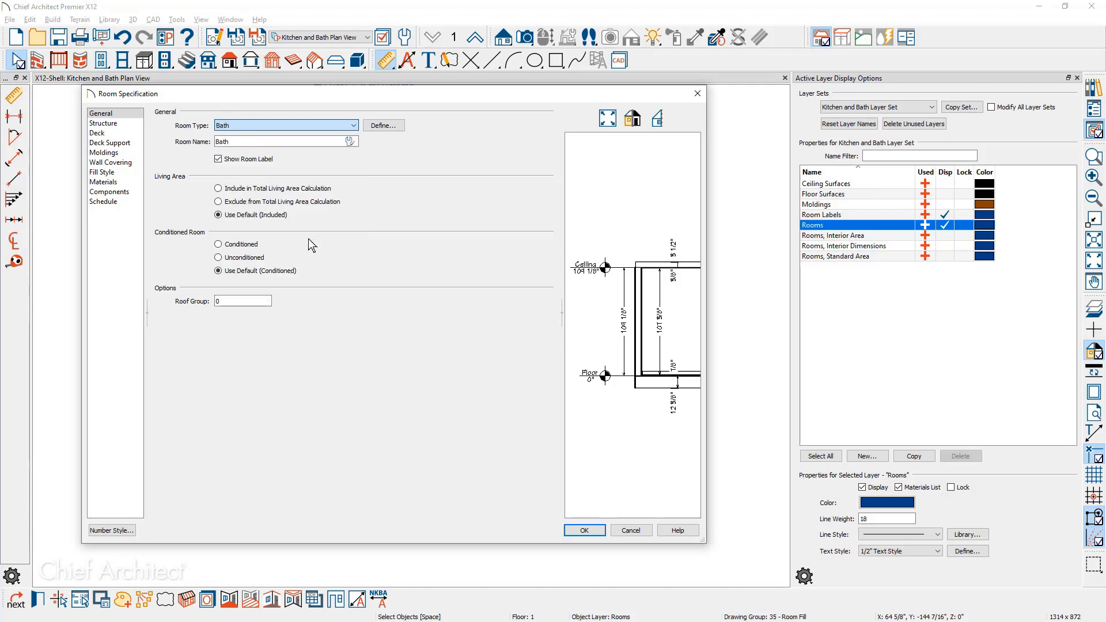
{"action": "left_click", "coordinate": [584, 530]}
Turn off Auto Refresh Dimensions in the NKBA Auto Dimension Defaults.
{"action": "scroll", "coordinate": [435, 406], "scroll_direction": "up", "scroll_amount": 2}
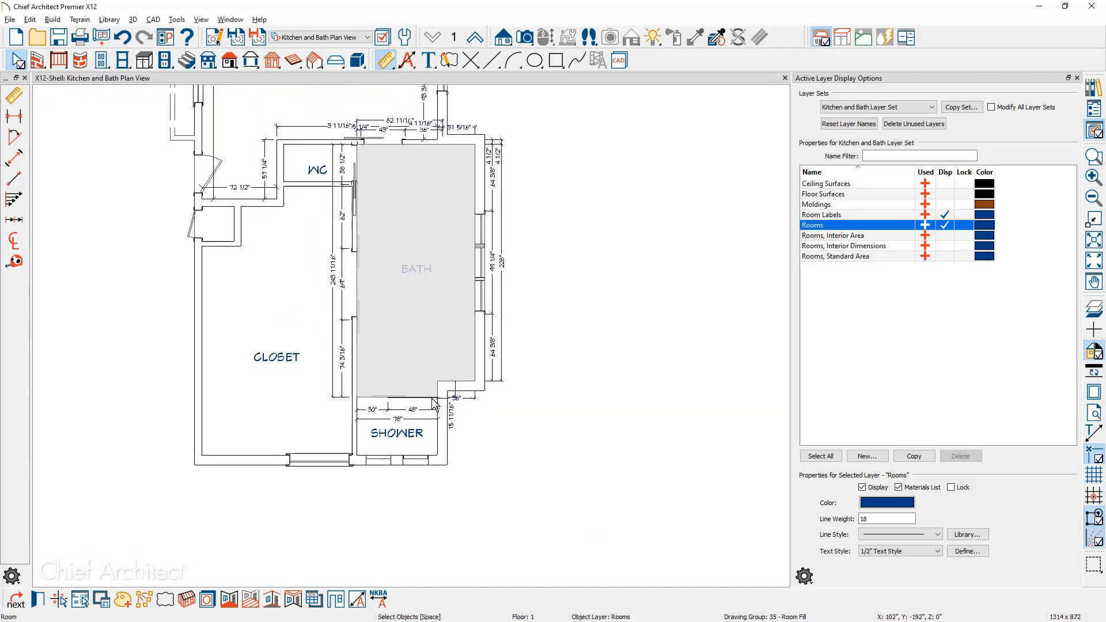
{"action": "scroll", "coordinate": [438, 406], "scroll_direction": "up", "scroll_amount": 2}
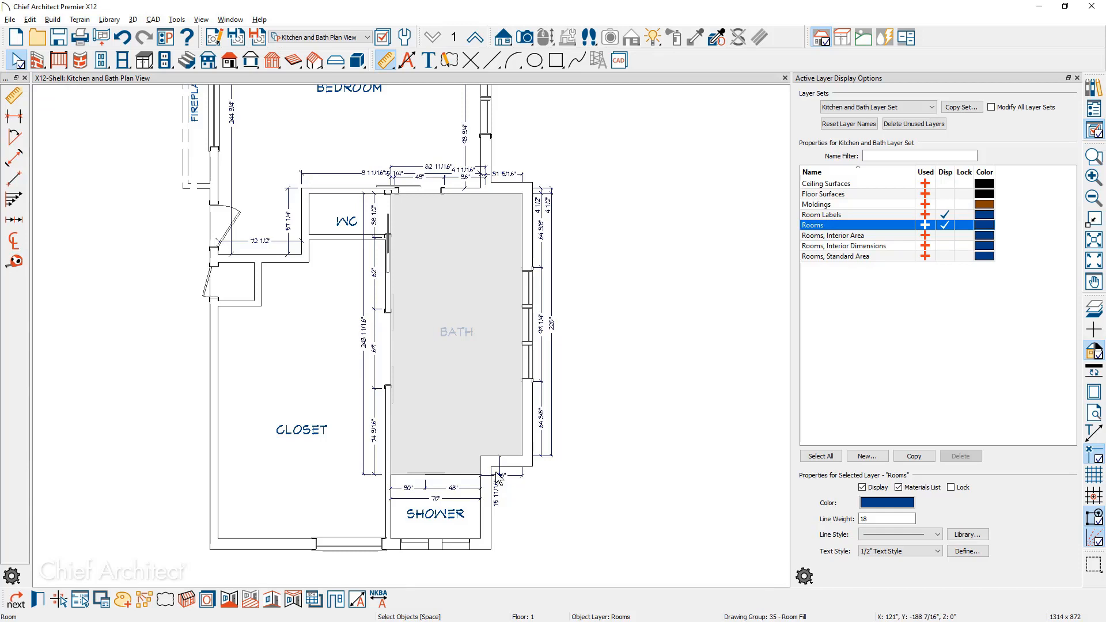
{"action": "left_click", "coordinate": [404, 37]}
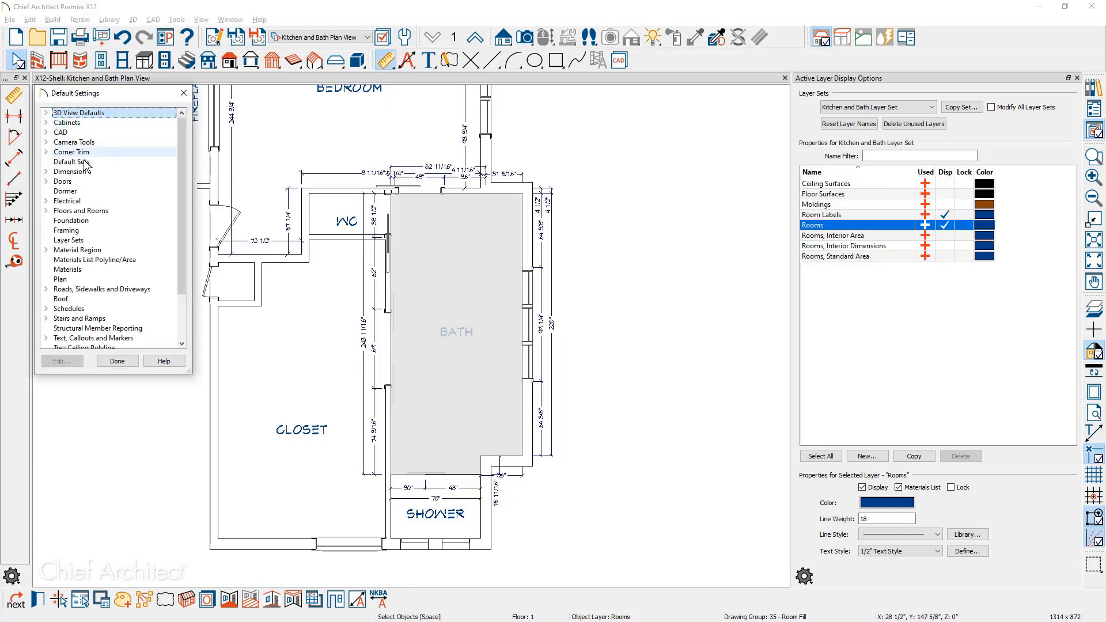
{"action": "left_click", "coordinate": [46, 173]}
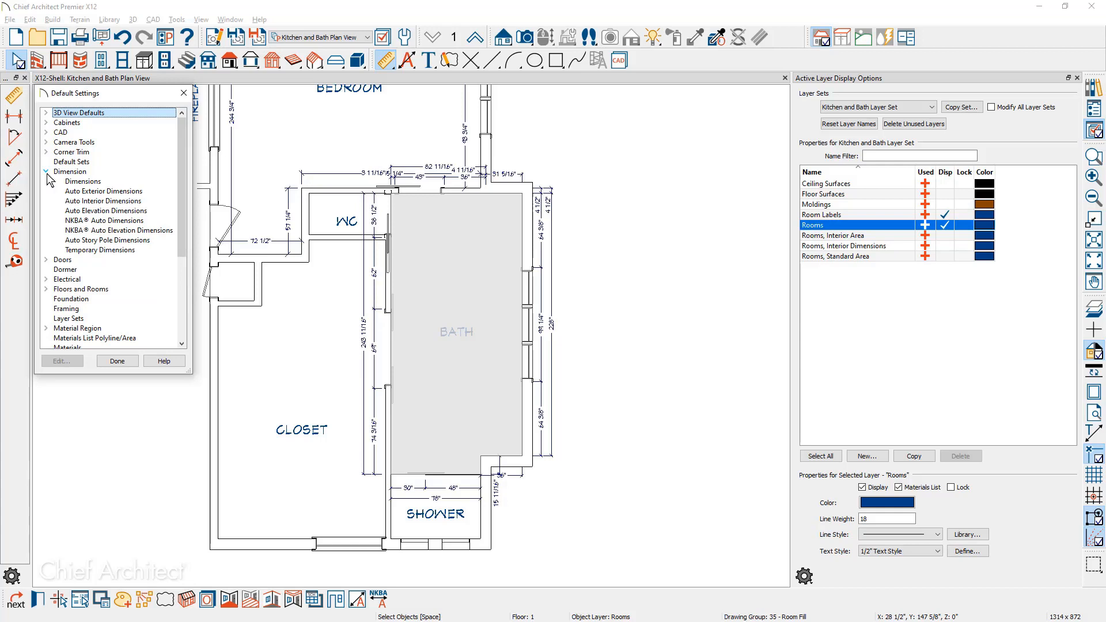
{"action": "double_click", "coordinate": [149, 222]}
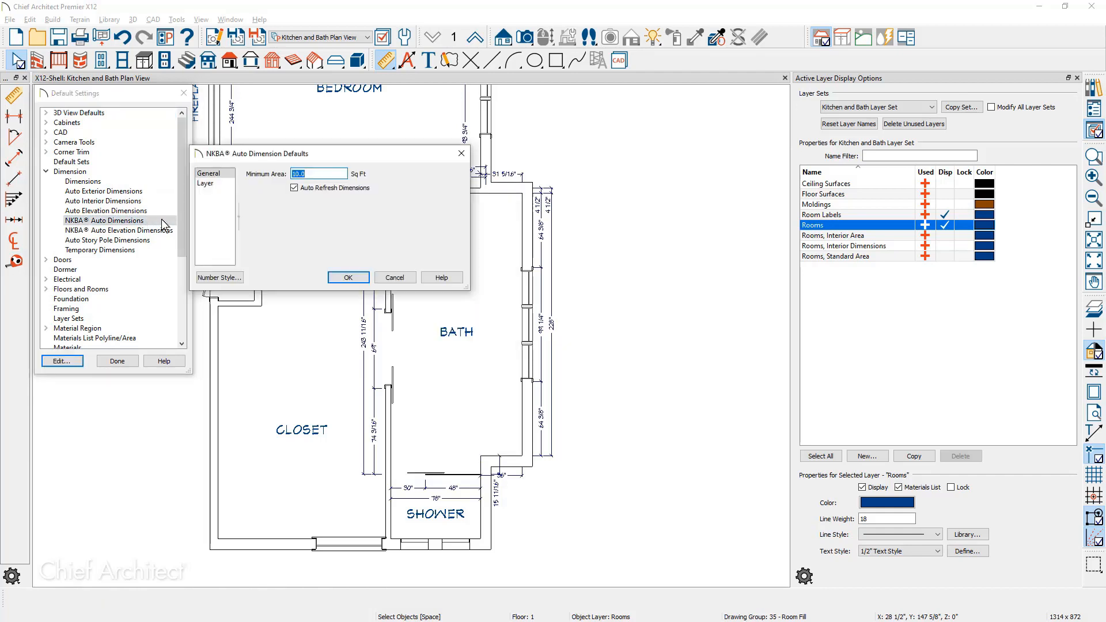
{"action": "left_click", "coordinate": [294, 189]}
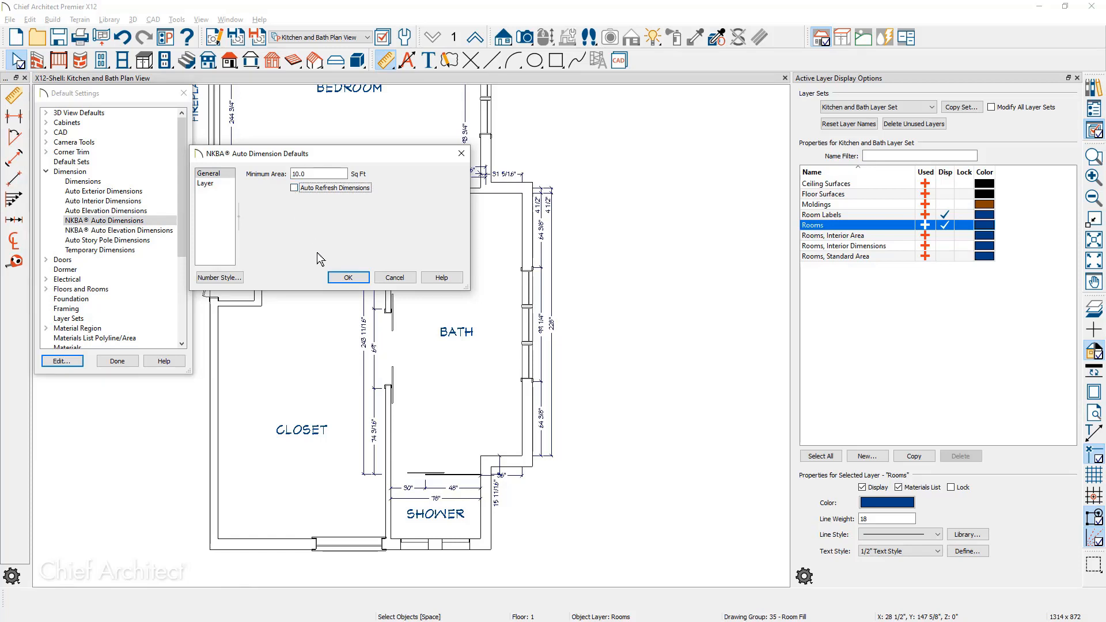
{"action": "left_click", "coordinate": [347, 279]}
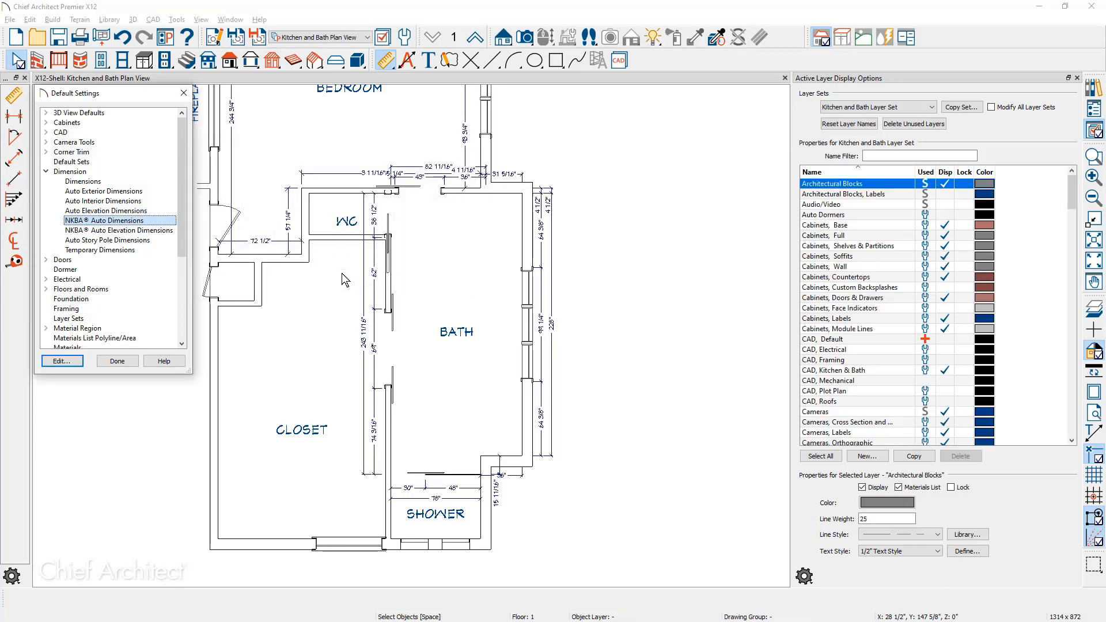
Change the Closet's room type to Kitchen and generate NKBA automatic dimensions for that room.
{"action": "left_click", "coordinate": [117, 361]}
{"action": "left_click", "coordinate": [333, 395]}
{"action": "double_click", "coordinate": [330, 391]}
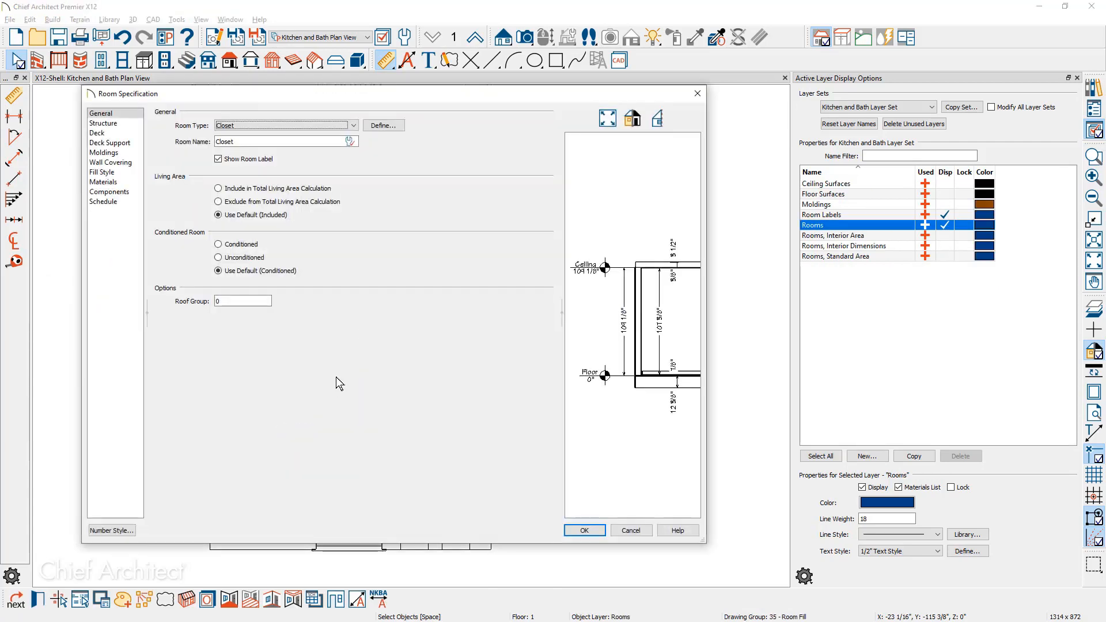
{"action": "key", "text": "k"}
{"action": "key", "text": "Return"}
{"action": "key", "text": "Escape"}
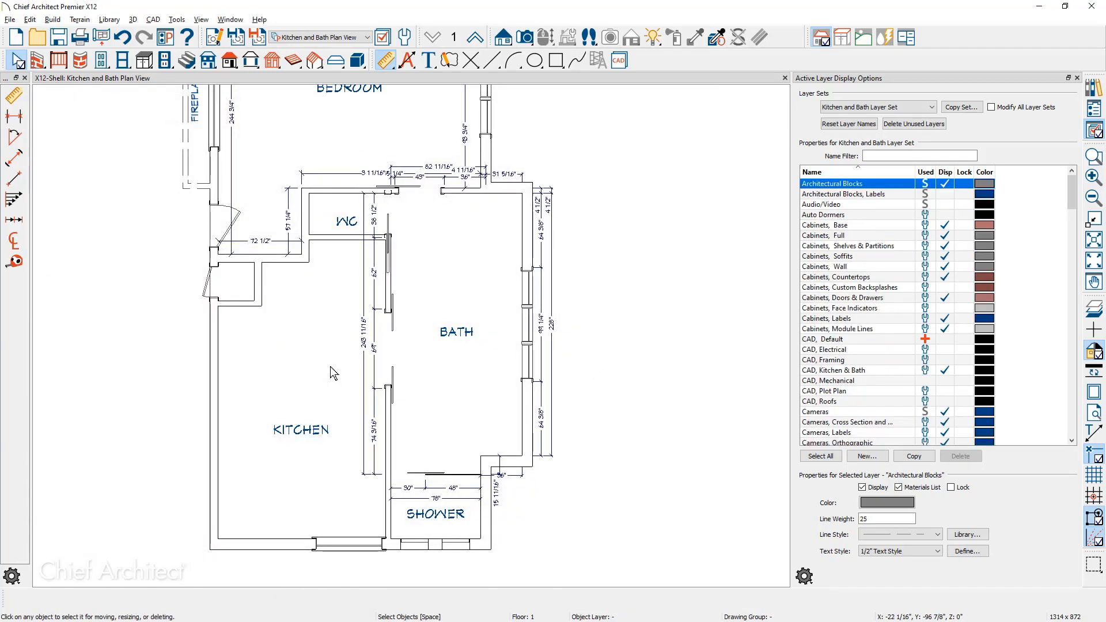
{"action": "left_click", "coordinate": [254, 472]}
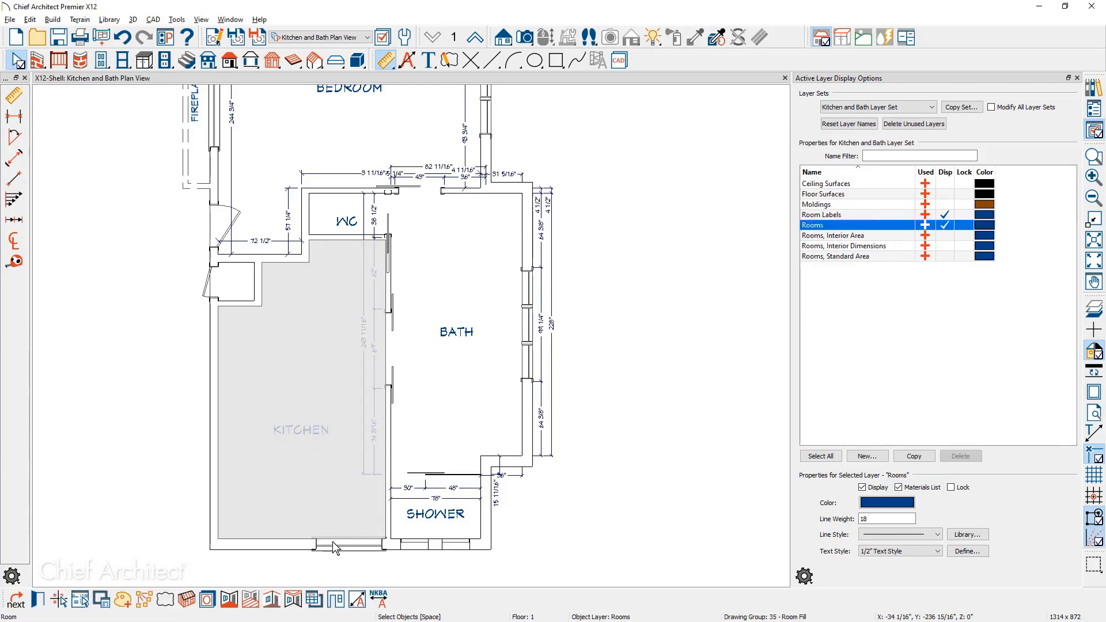
{"action": "left_click", "coordinate": [379, 598]}
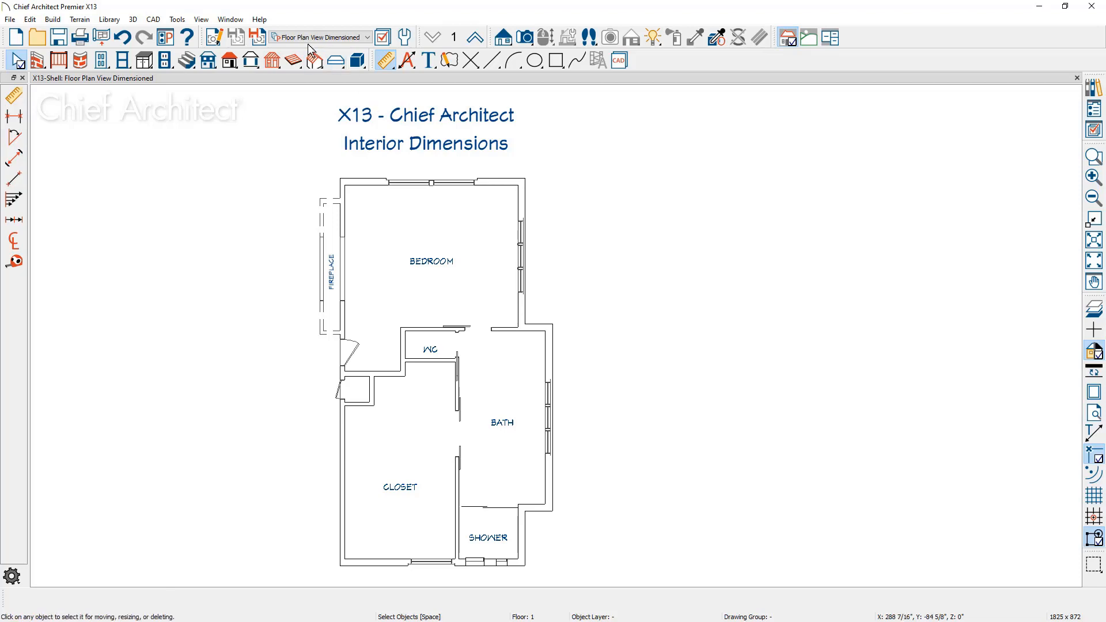
In the X13 plan's Floor Plan View Dimensioned, create a copy of Plan Dimension Defaults named "Interior Dimensions".
{"action": "left_click", "coordinate": [215, 38]}
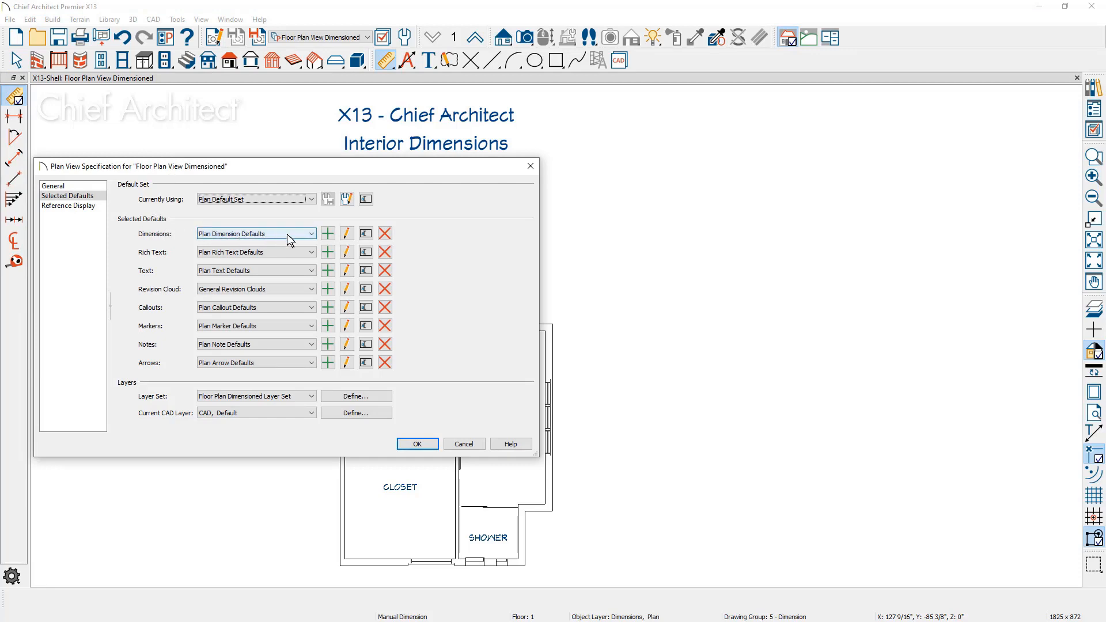
{"action": "left_click", "coordinate": [327, 234]}
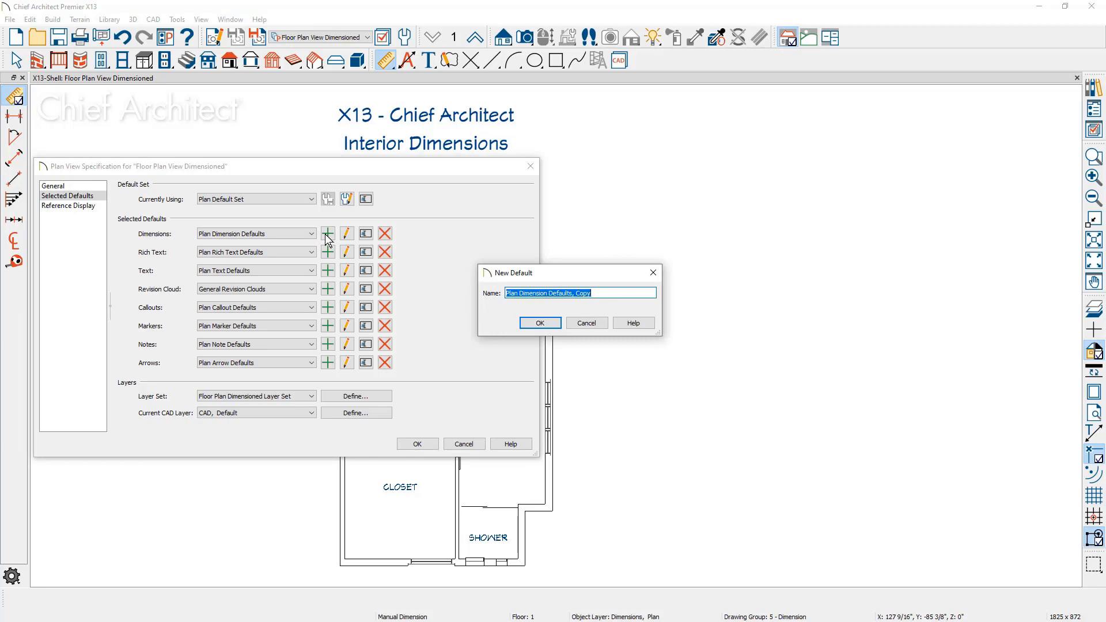
{"action": "key", "text": "End"}
{"action": "key", "text": "BackSpace"}
{"action": "key", "text": "BackSpace"}
{"action": "key", "text": "BackSpace"}
{"action": "key", "text": "BackSpace"}
{"action": "key", "text": "BackSpace"}
{"action": "key", "text": "BackSpace"}
{"action": "key", "text": "BackSpace"}
{"action": "key", "text": "BackSpace"}
{"action": "key", "text": "BackSpace"}
{"action": "key", "text": "BackSpace"}
{"action": "key", "text": "BackSpace"}
{"action": "key", "text": "BackSpace"}
{"action": "key", "text": "BackSpace"}
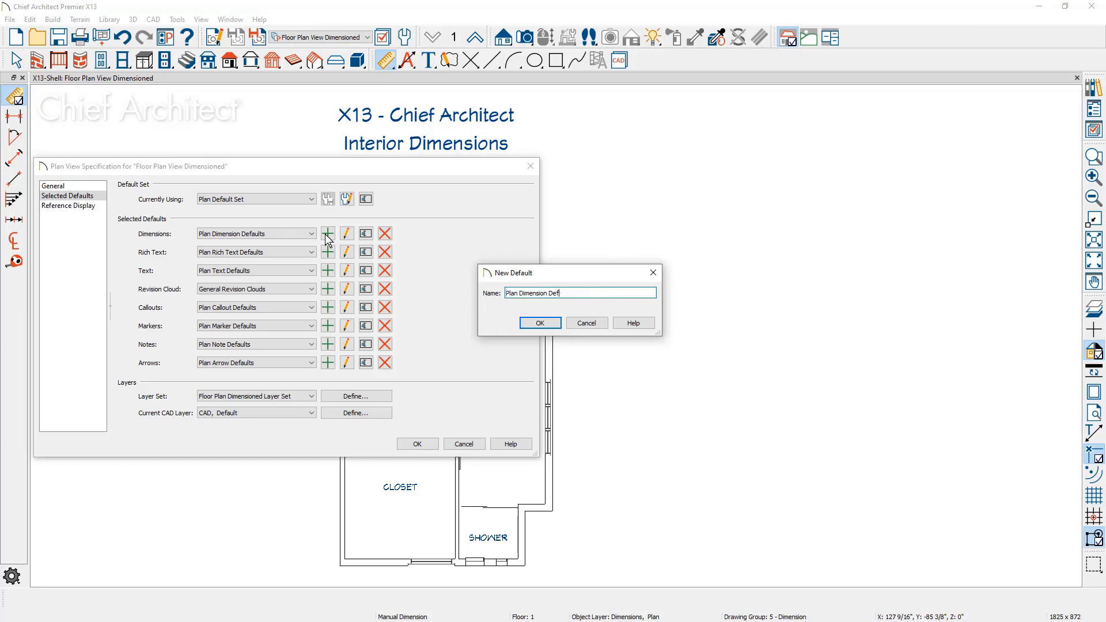
{"action": "type", "text": "Interior"}
{"action": "key", "text": "Delete"}
{"action": "key", "text": "Delete"}
{"action": "key", "text": "Delete"}
{"action": "key", "text": "Delete"}
{"action": "key", "text": "Delete"}
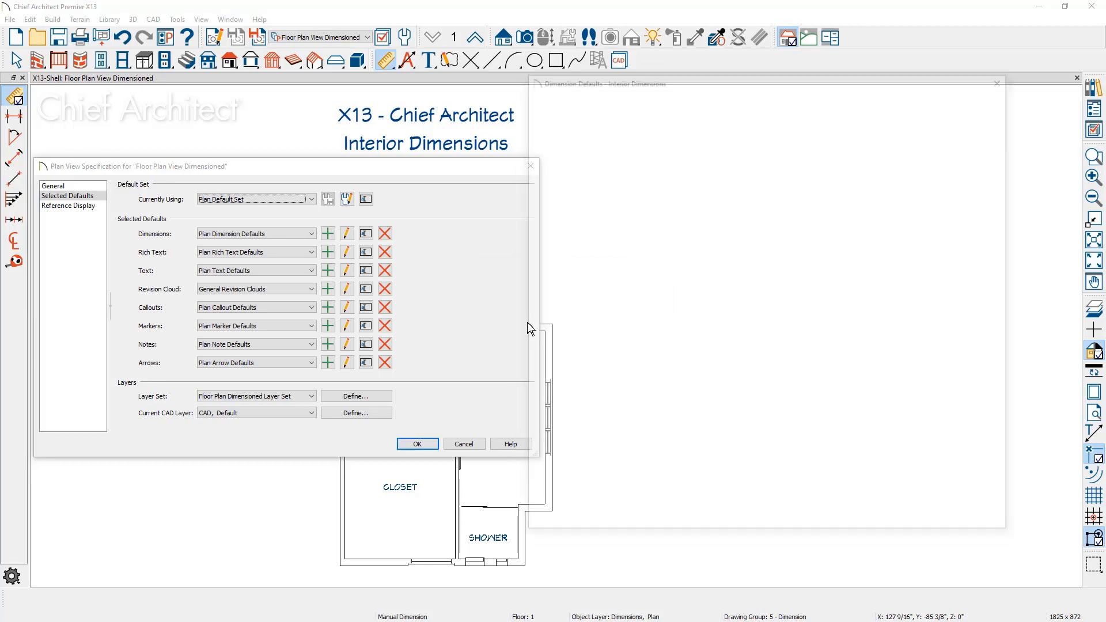
{"action": "left_click", "coordinate": [528, 324]}
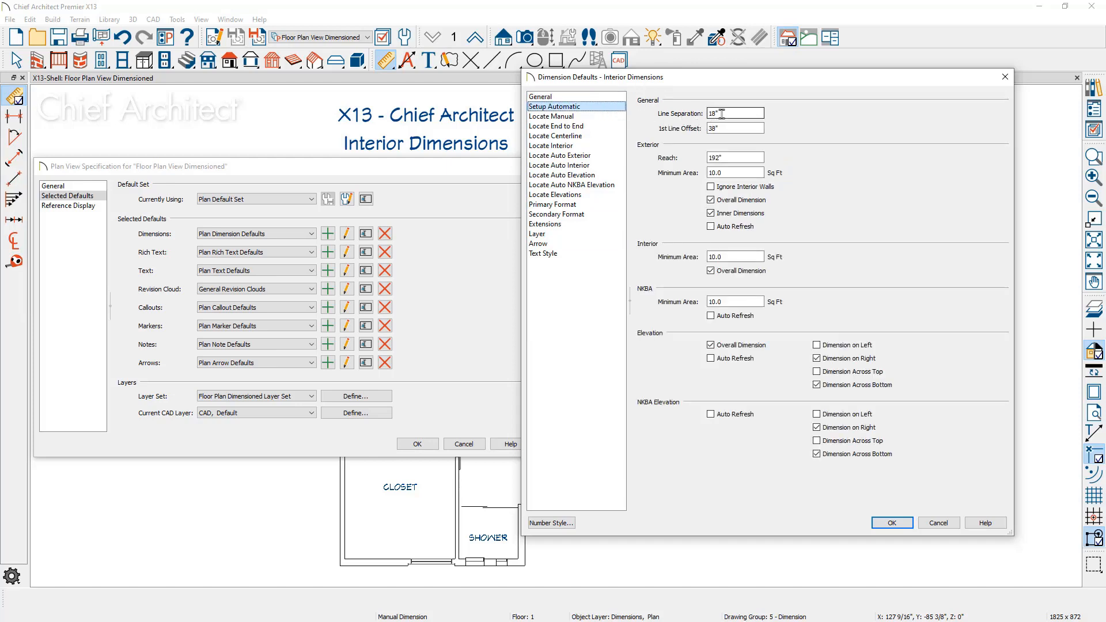
Set the automatic dimensions' line separation and first line offset both to 15 inches.
{"action": "left_click_drag", "start_coordinate": [722, 113], "coordinate": [698, 115]}
{"action": "type", "text": "15"}
{"action": "key", "text": "Tab"}
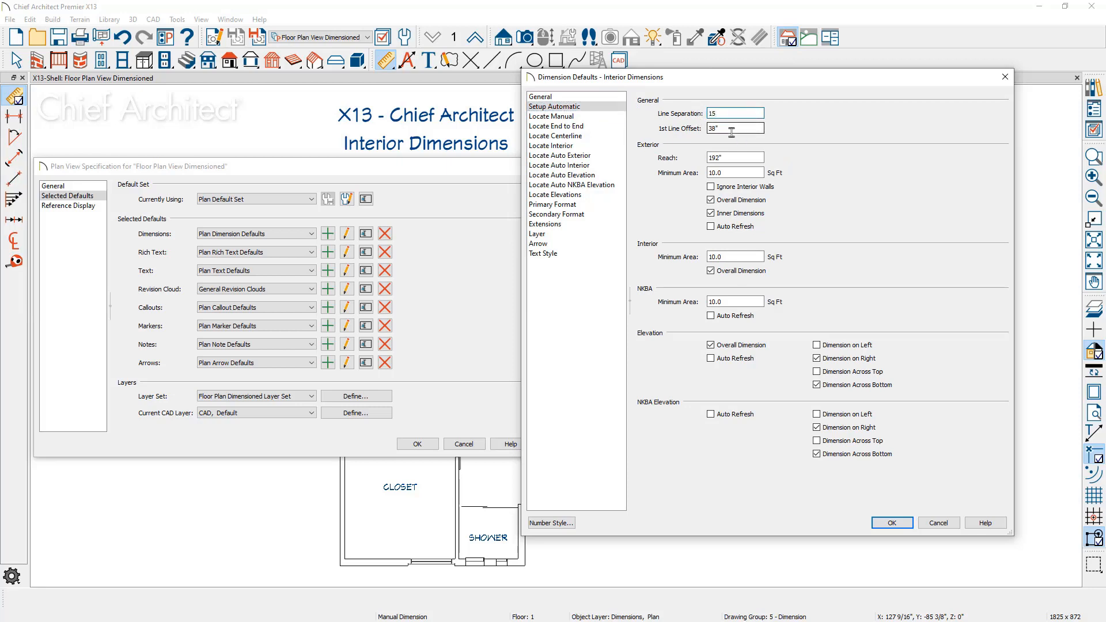
{"action": "type", "text": "15"}
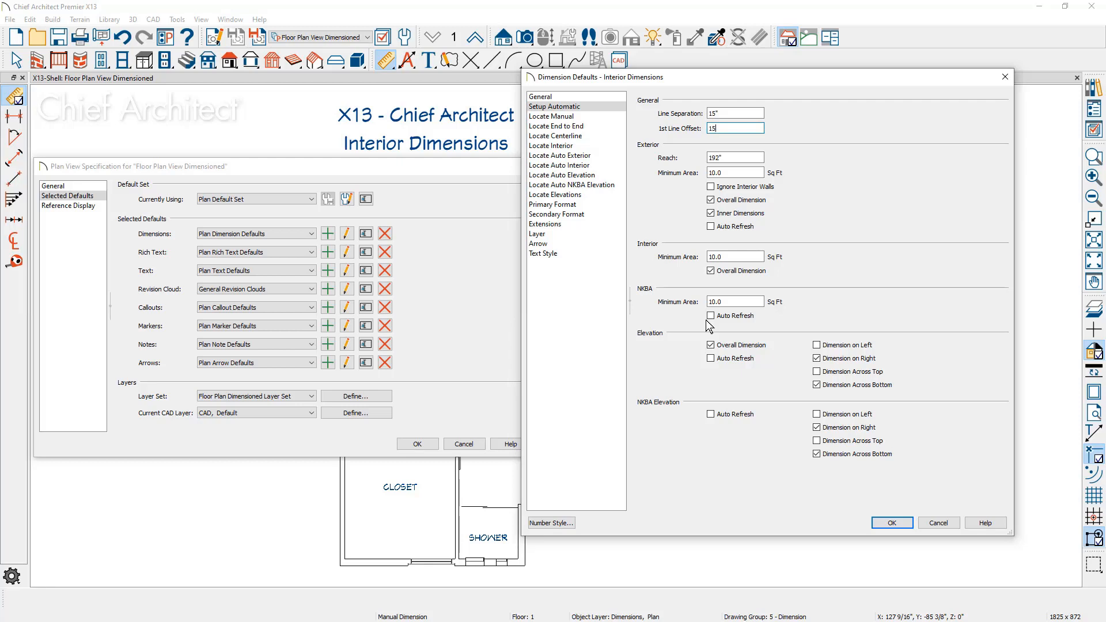
Make the manual, end to end, centerline and interior dimensions locate walls by their surfaces.
{"action": "left_click", "coordinate": [574, 117]}
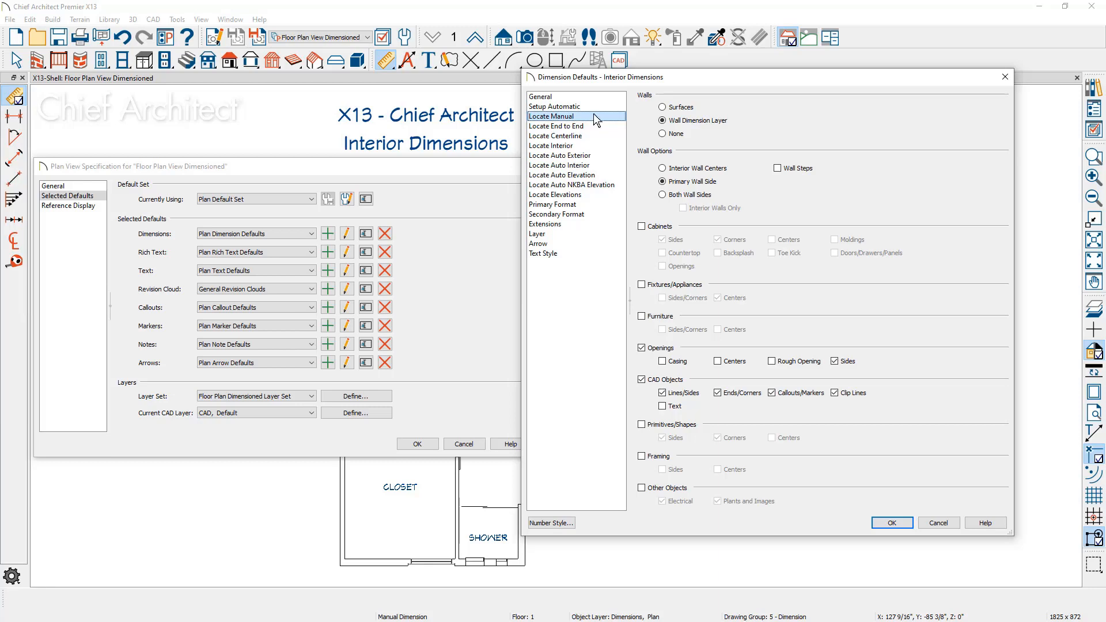
{"action": "left_click", "coordinate": [663, 107]}
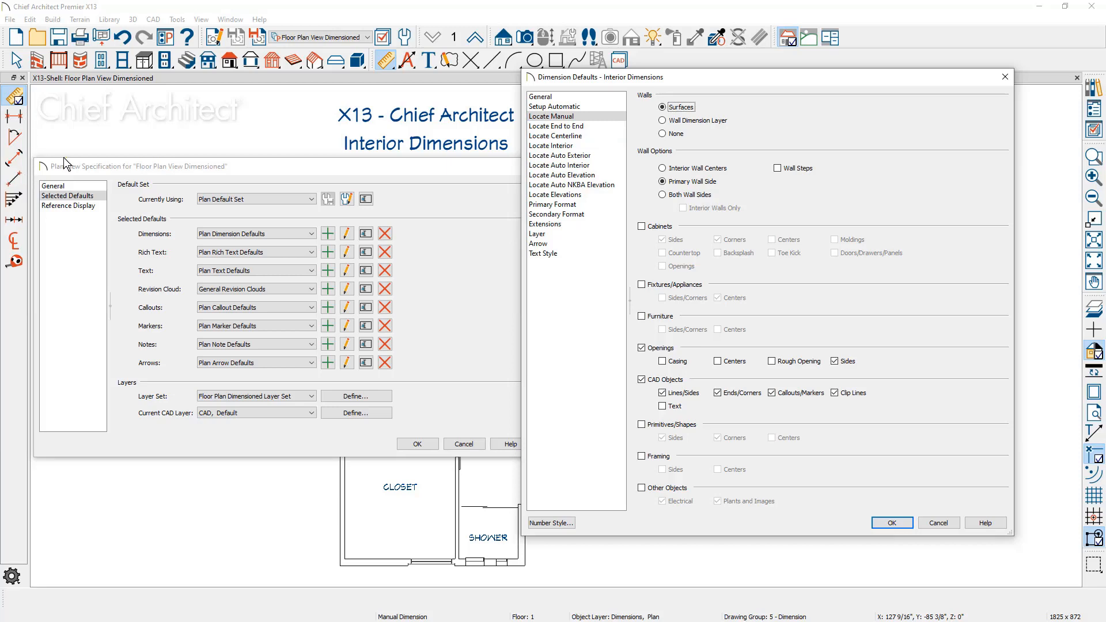
{"action": "left_click", "coordinate": [594, 126]}
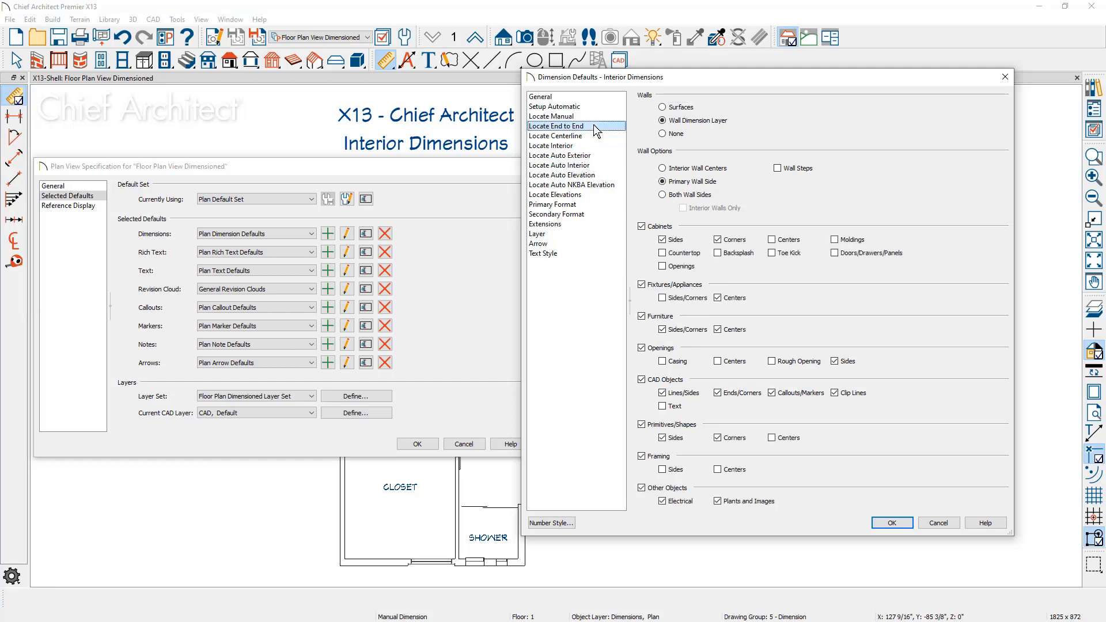
{"action": "left_click", "coordinate": [664, 108]}
{"action": "left_click", "coordinate": [575, 136]}
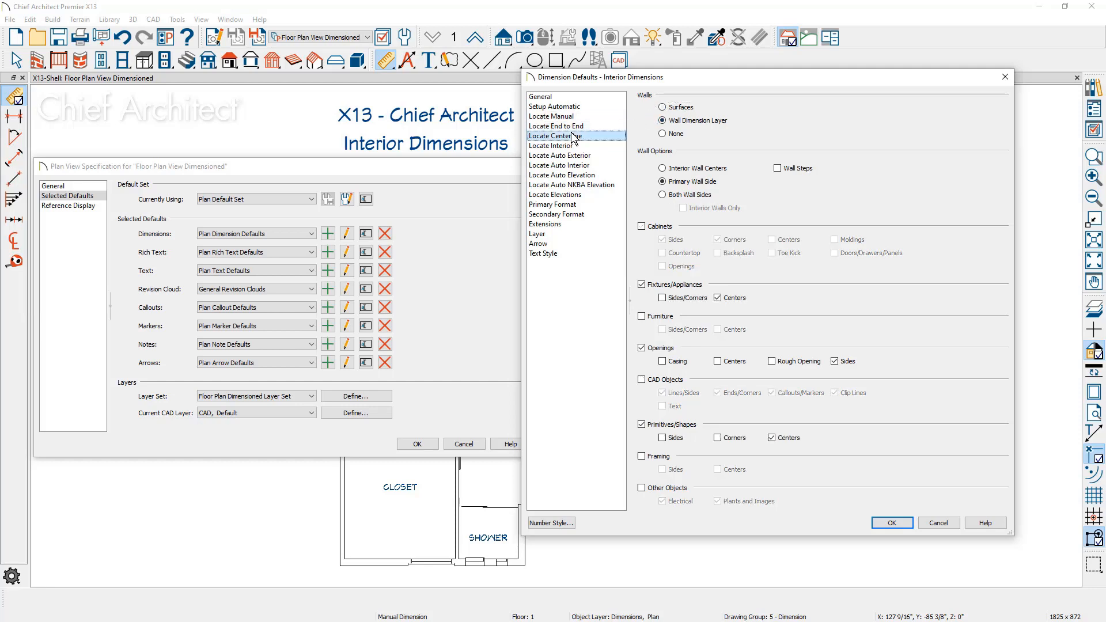
{"action": "left_click", "coordinate": [674, 109]}
{"action": "left_click", "coordinate": [593, 146]}
{"action": "left_click", "coordinate": [665, 109]}
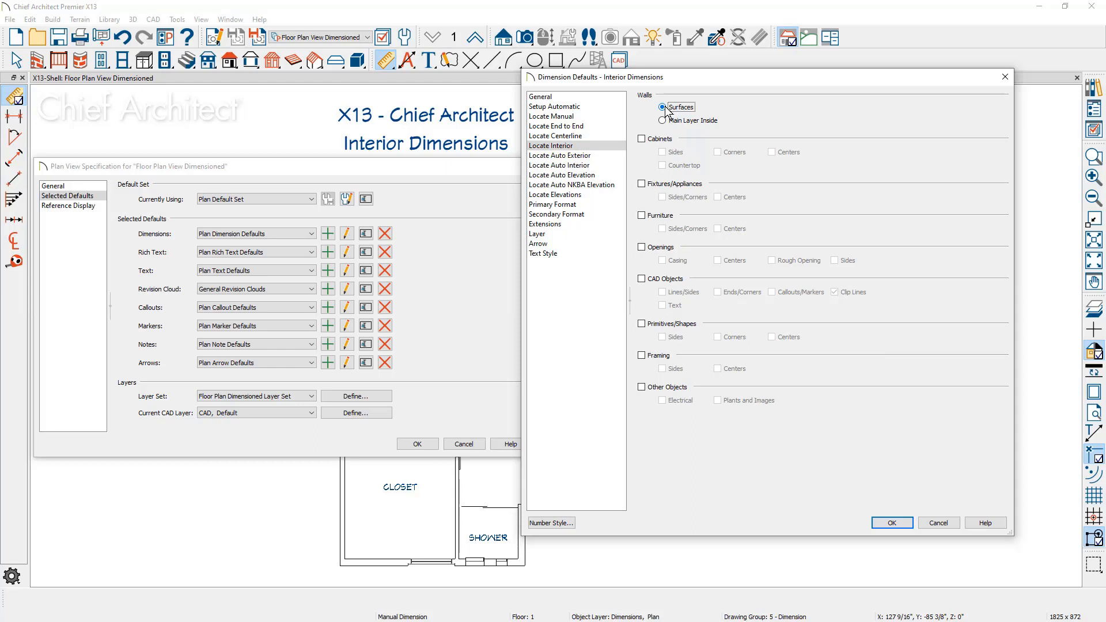
Stop auto interior dimensions from locating fixtures/appliances and openings.
{"action": "left_click", "coordinate": [603, 166]}
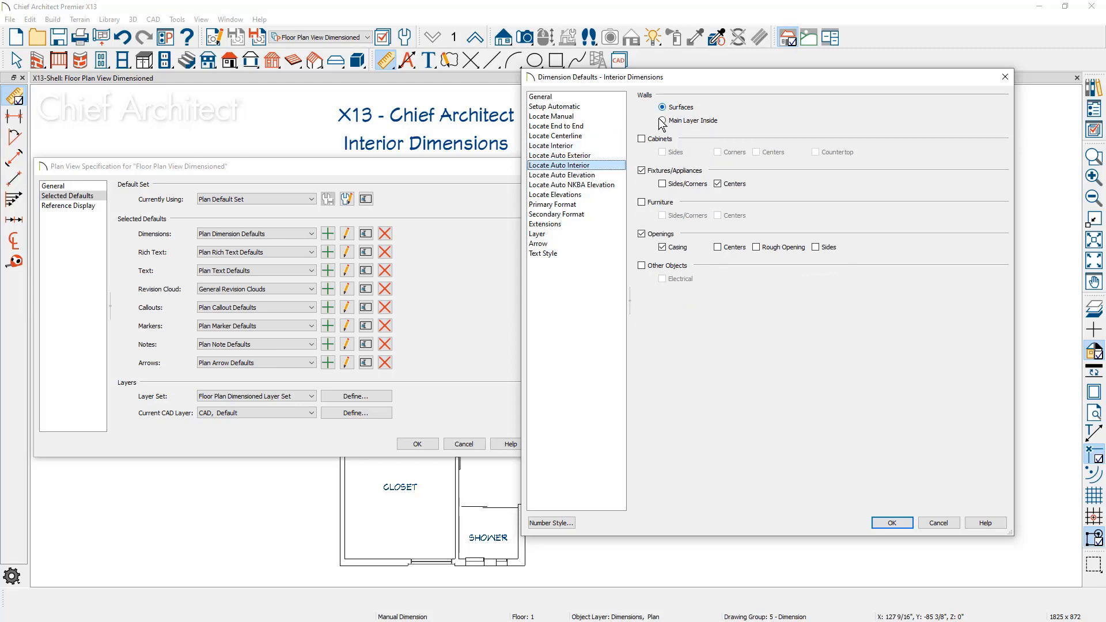
{"action": "left_click", "coordinate": [642, 173]}
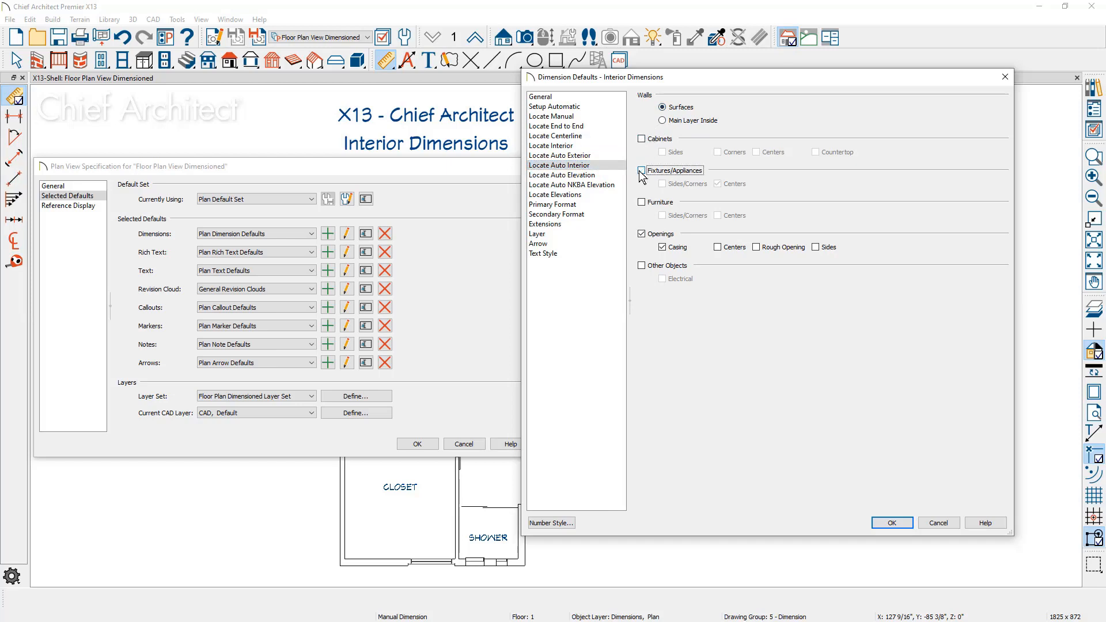
{"action": "left_click", "coordinate": [642, 234]}
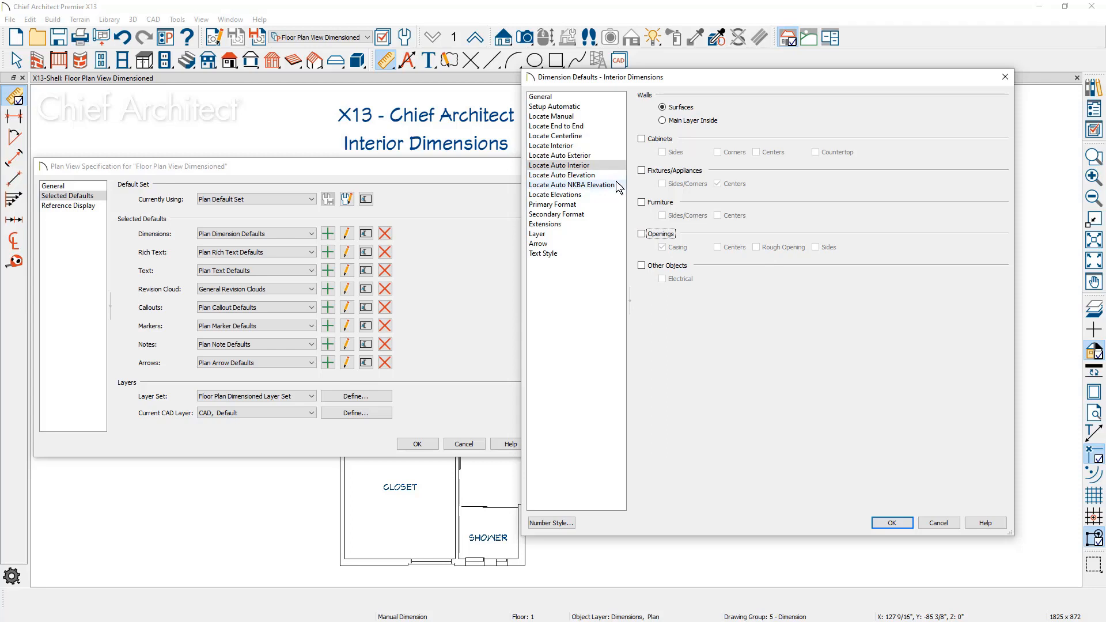
Set the primary dimension format to inches (") with a smallest fraction of 1/4.
{"action": "left_click", "coordinate": [599, 207]}
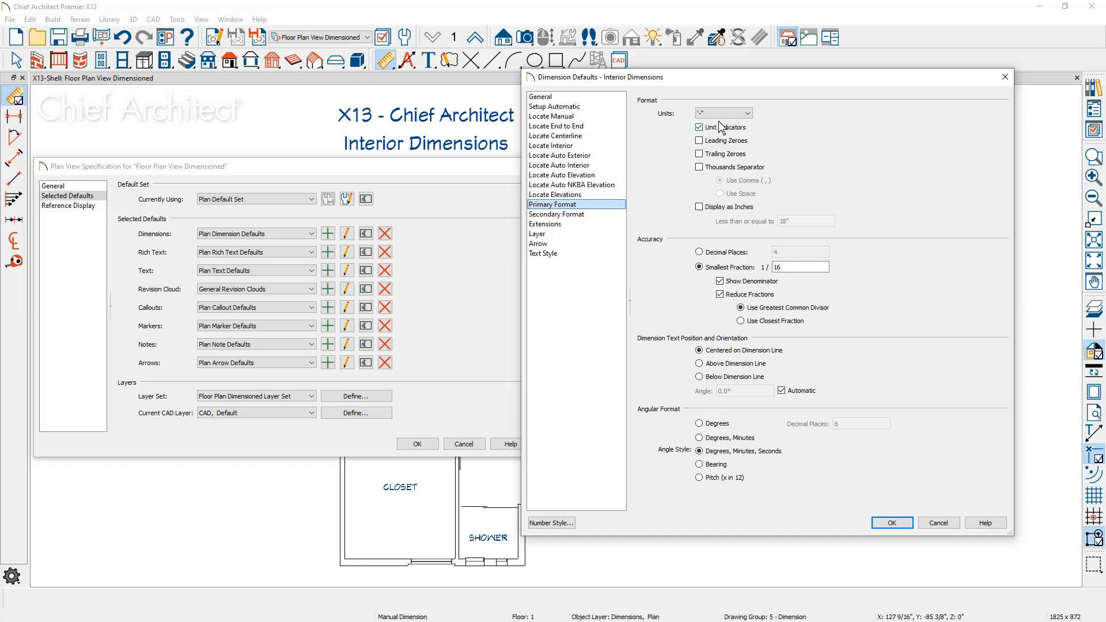
{"action": "left_click", "coordinate": [747, 113]}
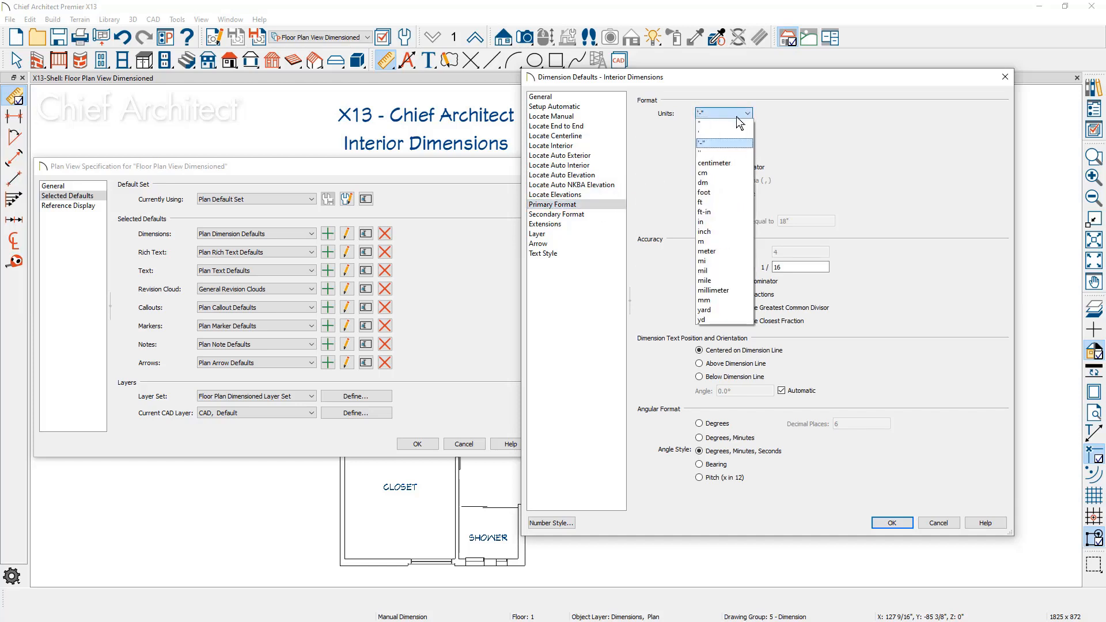
{"action": "left_click", "coordinate": [734, 122]}
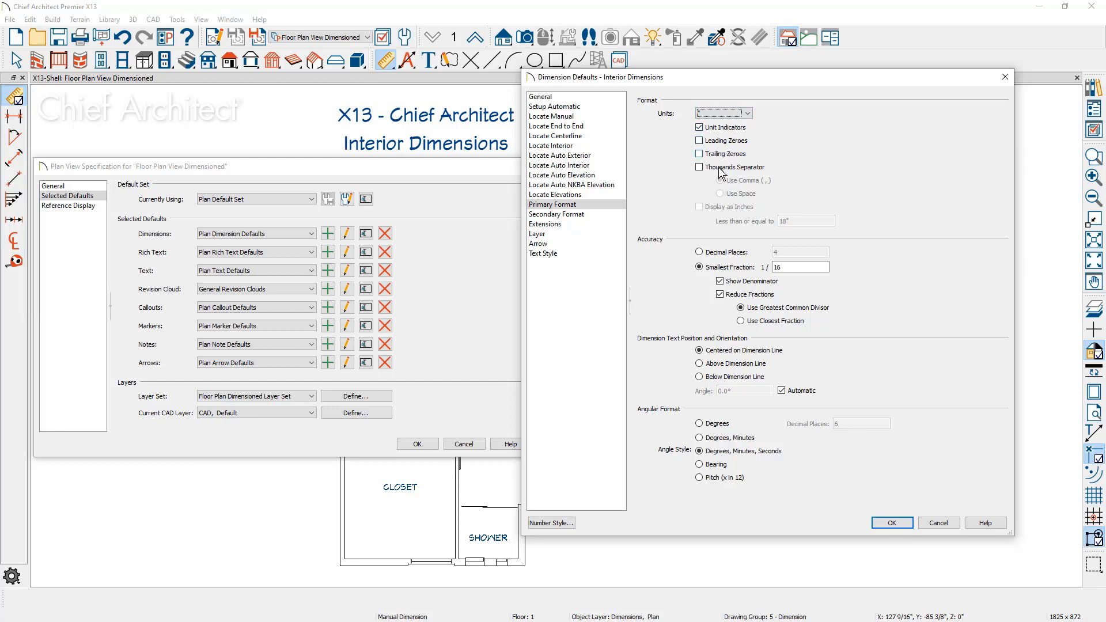
{"action": "left_click_drag", "start_coordinate": [790, 263], "coordinate": [751, 274]}
{"action": "type", "text": "4"}
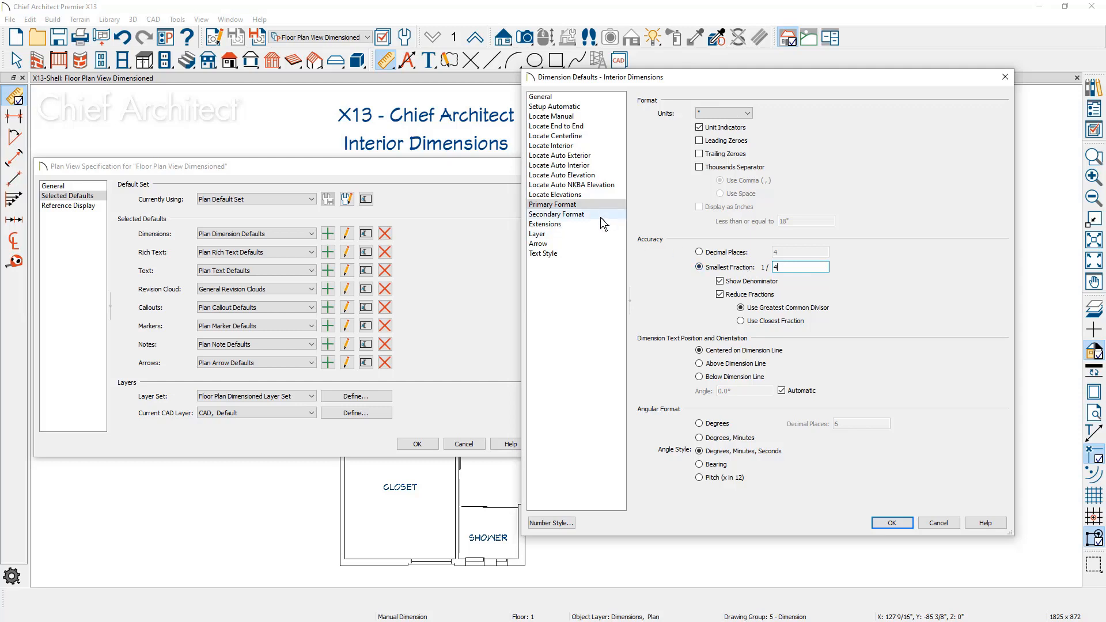
For the dimension defaults' layer, copy the "Dimensions, Plan" layer and rename the copy "Dimensions, Interior".
{"action": "left_click", "coordinate": [594, 234]}
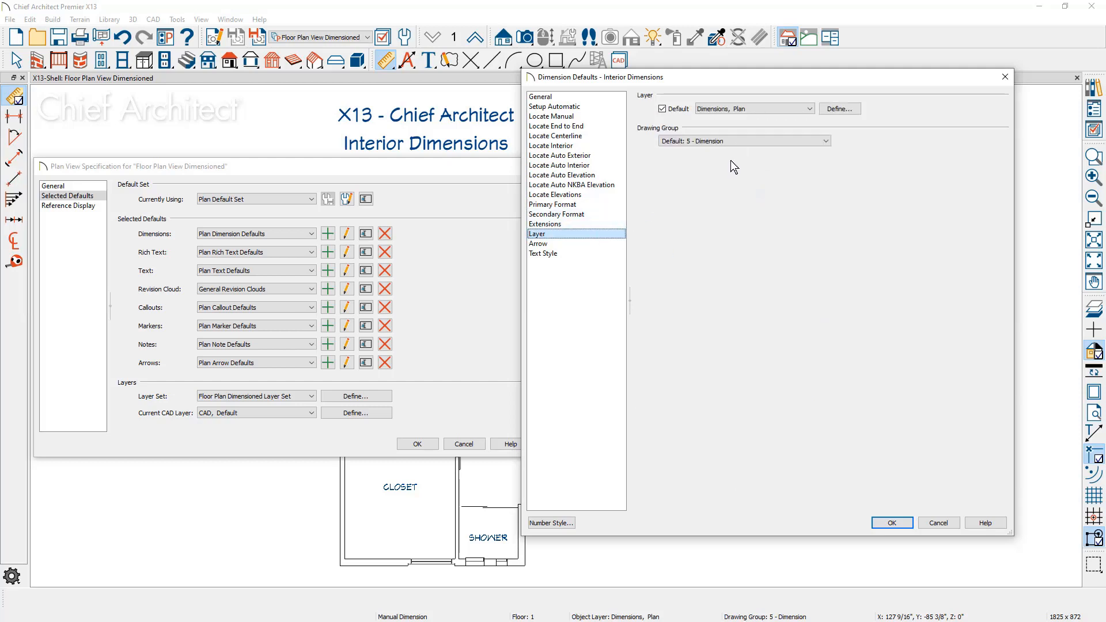
{"action": "left_click", "coordinate": [830, 109]}
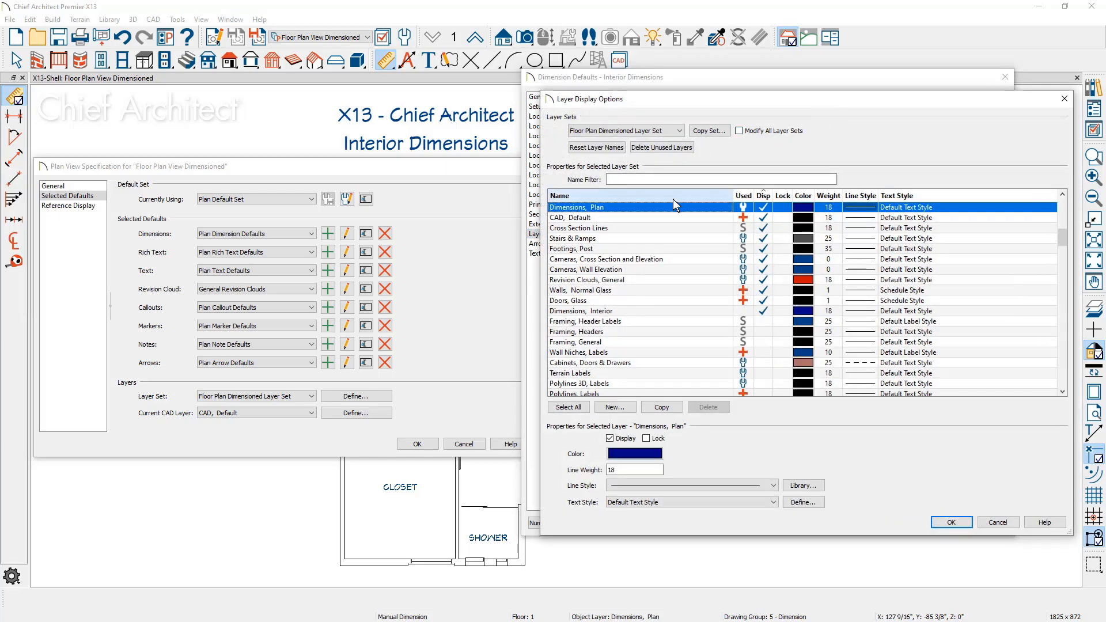
{"action": "left_click", "coordinate": [663, 407]}
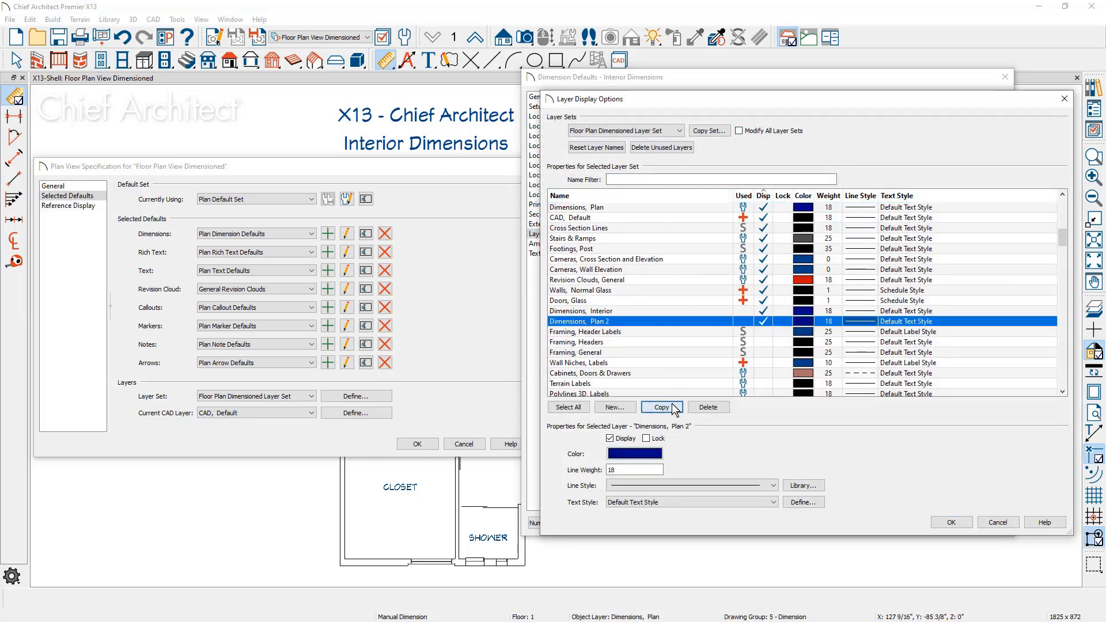
{"action": "double_click", "coordinate": [590, 324]}
{"action": "left_click_drag", "start_coordinate": [590, 321], "coordinate": [788, 295]}
{"action": "type", "text": "In"}
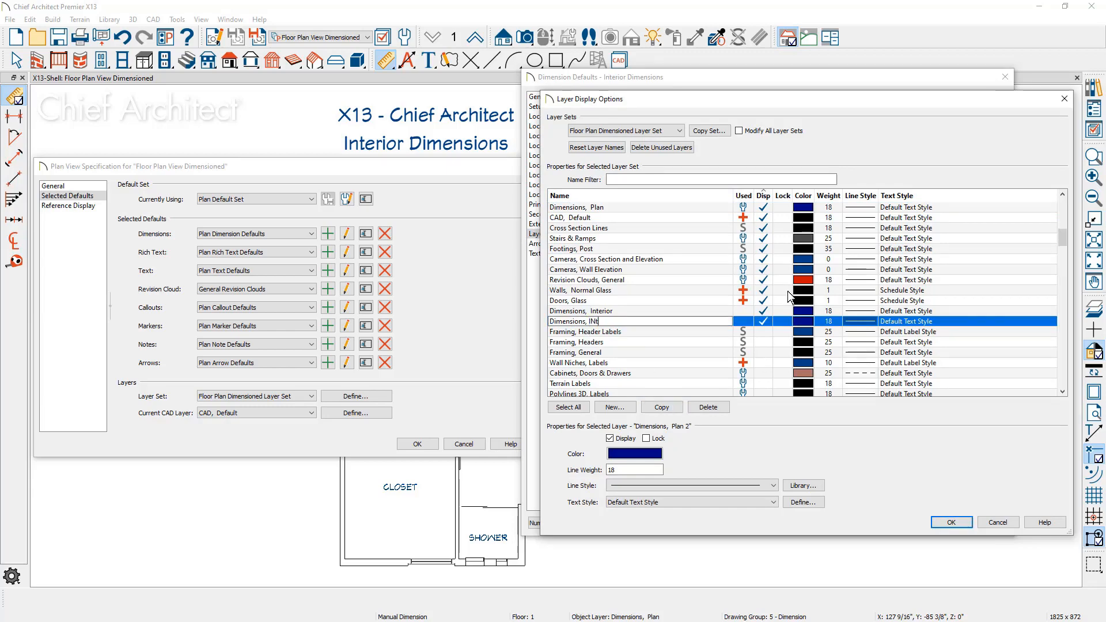
{"action": "type", "text": "terior"}
Choose a different arrow style for the interior dimensions and set the arrow size to 3 inches.
{"action": "left_click", "coordinate": [560, 243]}
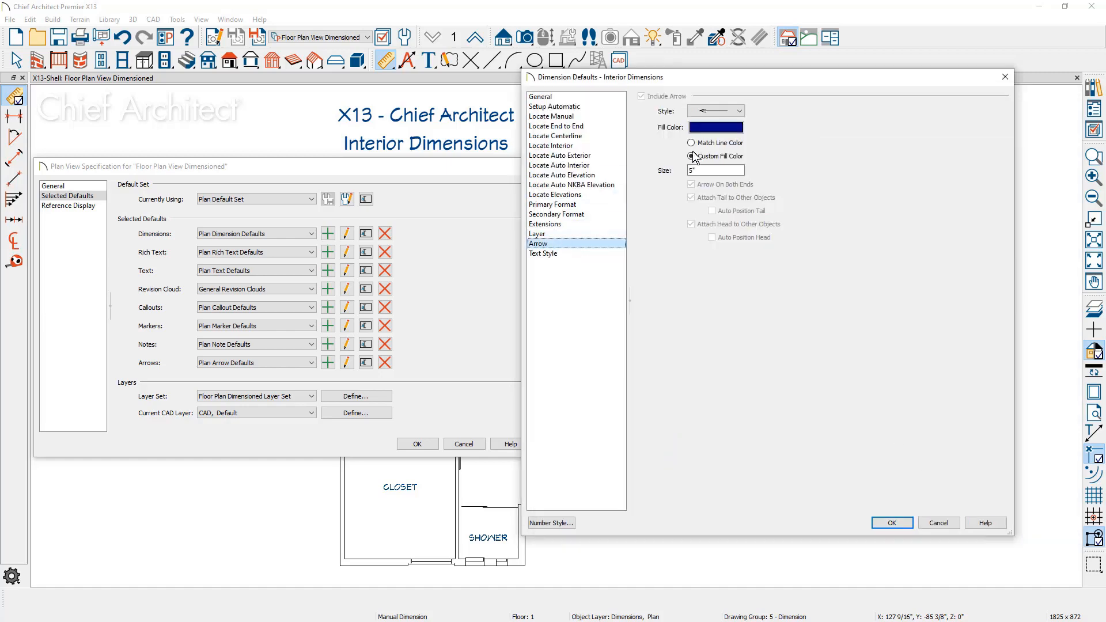
{"action": "left_click", "coordinate": [718, 111]}
{"action": "left_click", "coordinate": [729, 147]}
{"action": "double_click", "coordinate": [713, 170]}
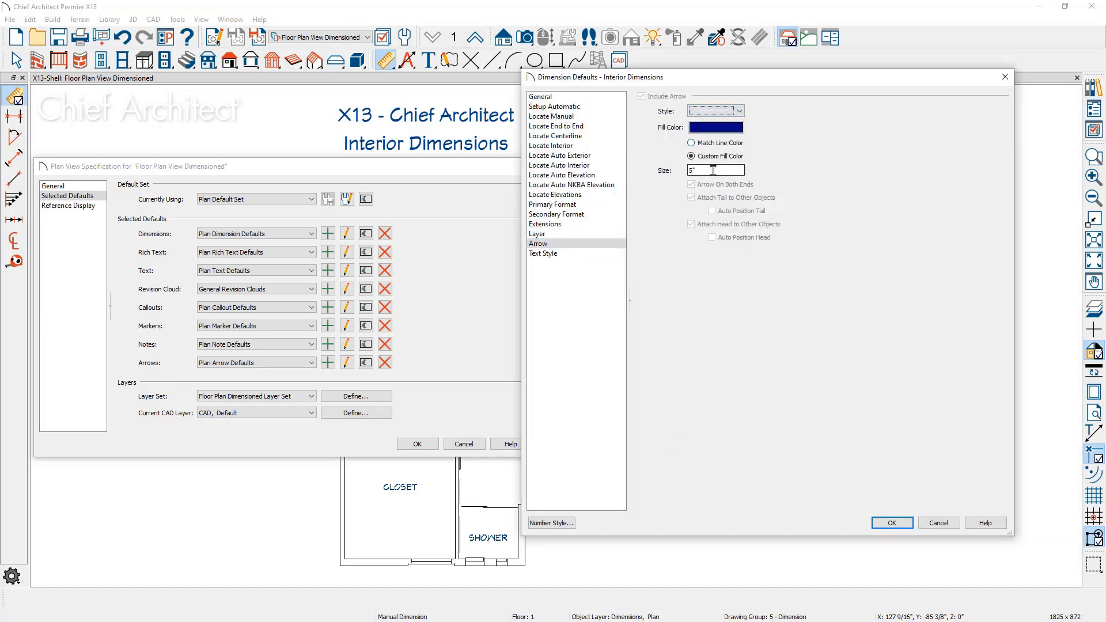
{"action": "type", "text": "3"}
Use a custom text style with a 4-inch character height for the interior dimensions, and accept the defaults and plan view settings.
{"action": "left_click", "coordinate": [581, 256]}
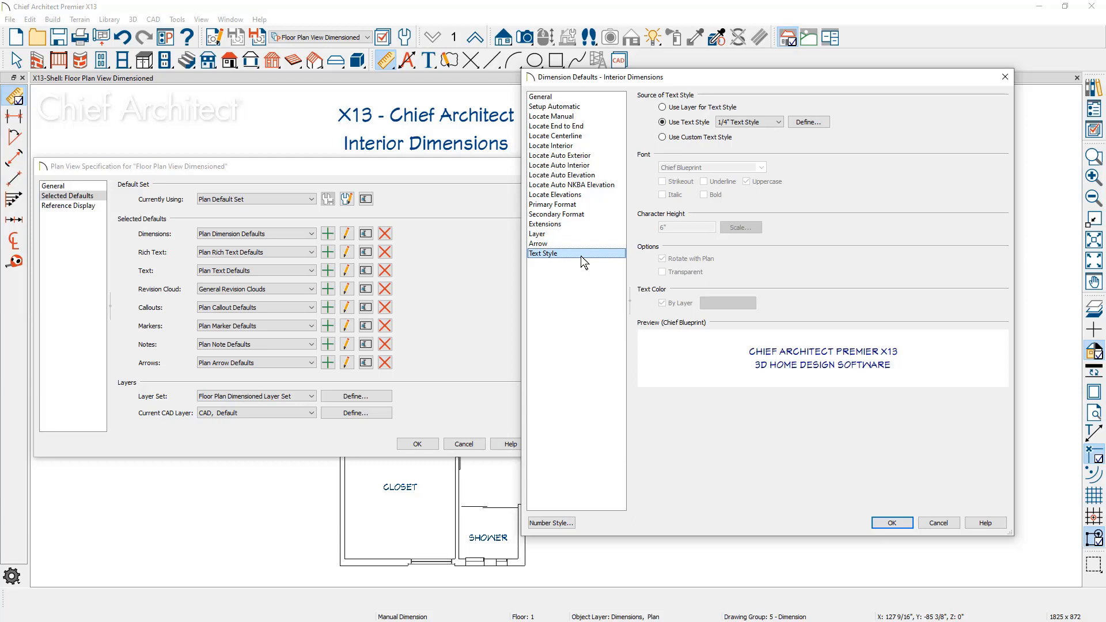
{"action": "left_click", "coordinate": [674, 138]}
{"action": "double_click", "coordinate": [672, 228]}
{"action": "type", "text": "4"}
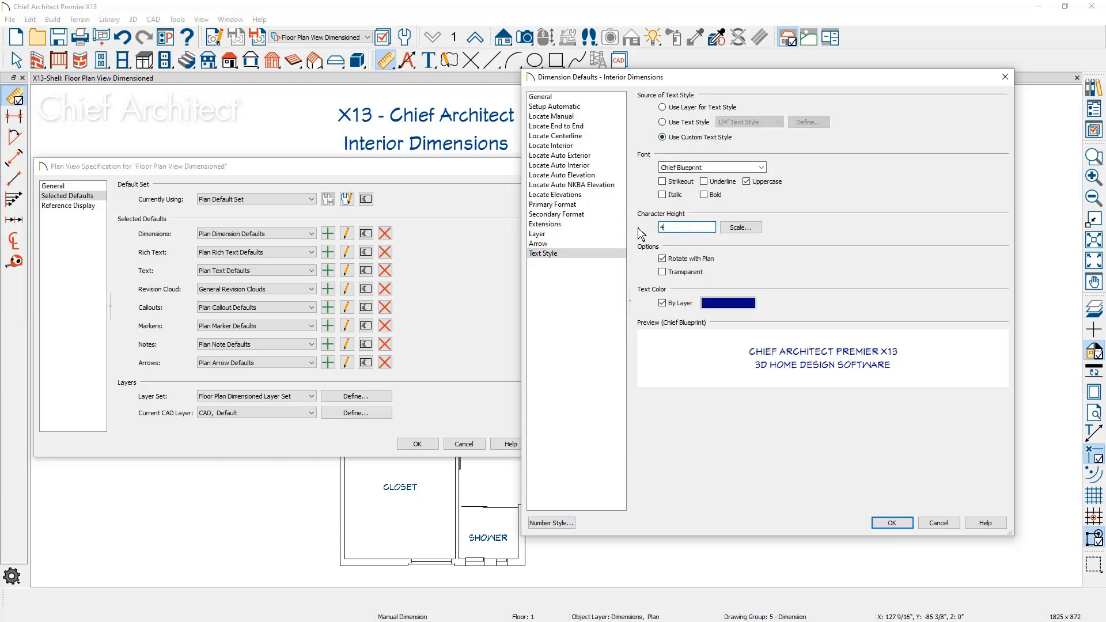
{"action": "left_click", "coordinate": [890, 523]}
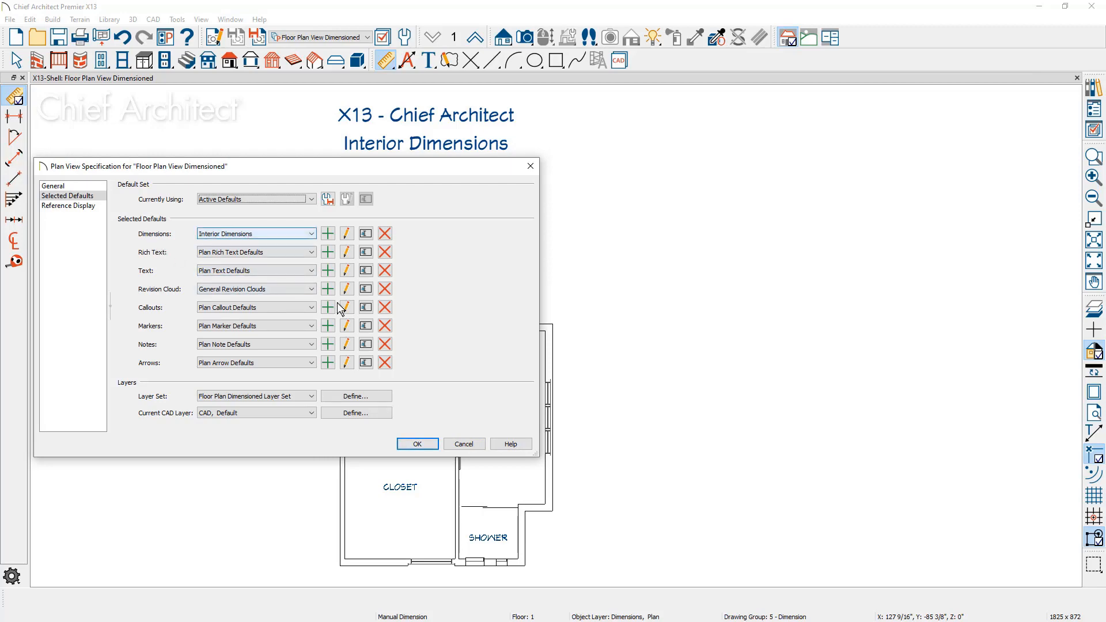
{"action": "left_click", "coordinate": [416, 445]}
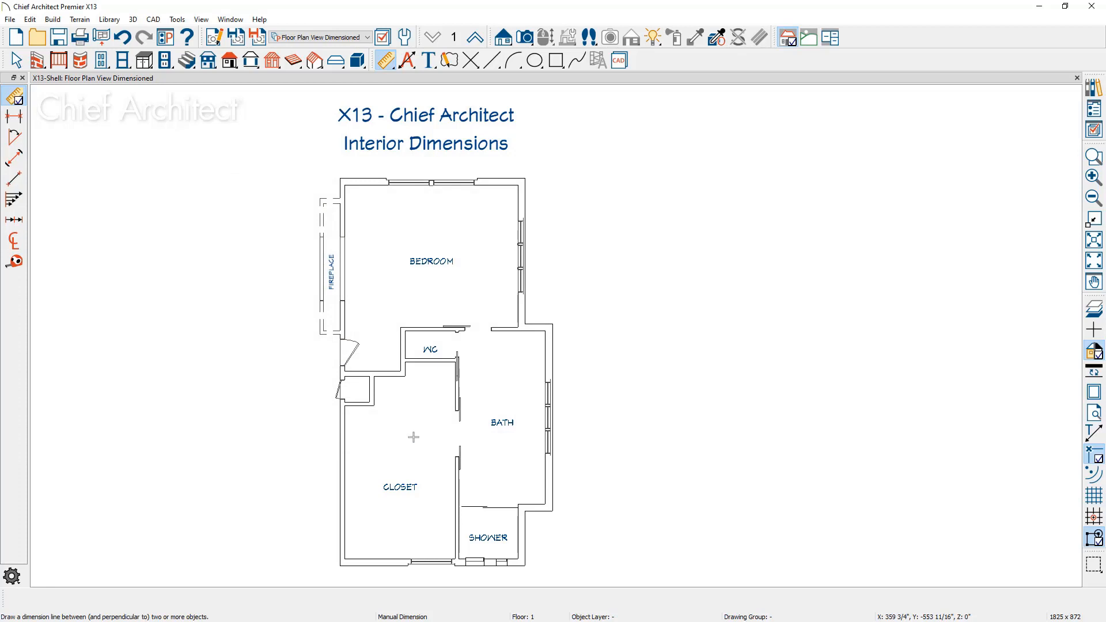
Generate automatic interior dimensions for the Bedroom and return to object selection.
{"action": "left_click", "coordinate": [381, 301]}
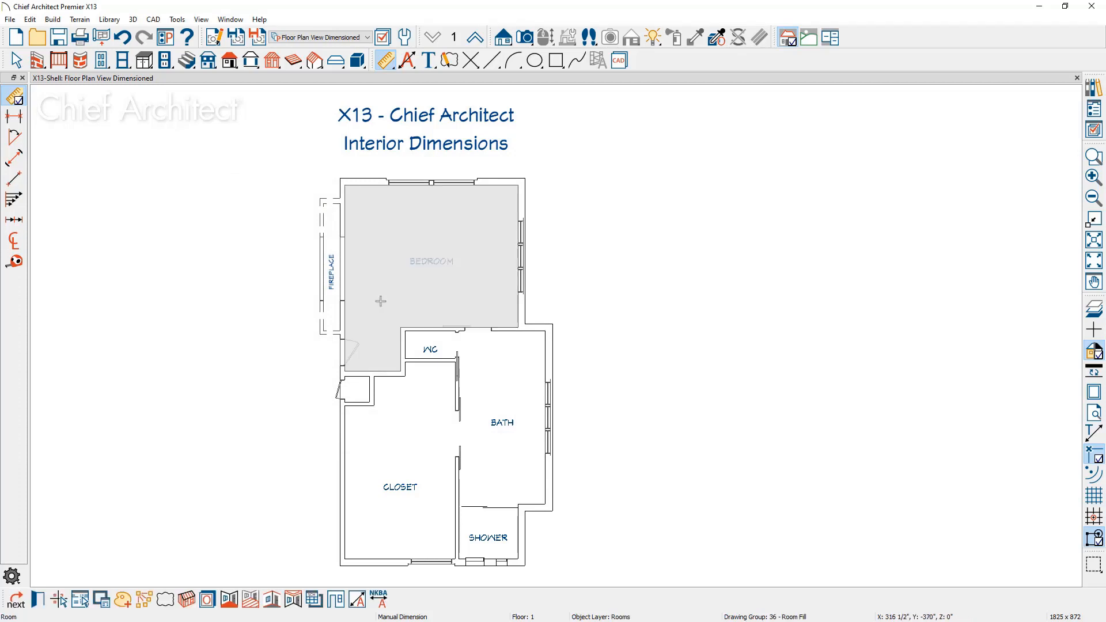
{"action": "left_click", "coordinate": [364, 599]}
{"action": "key", "text": "space"}
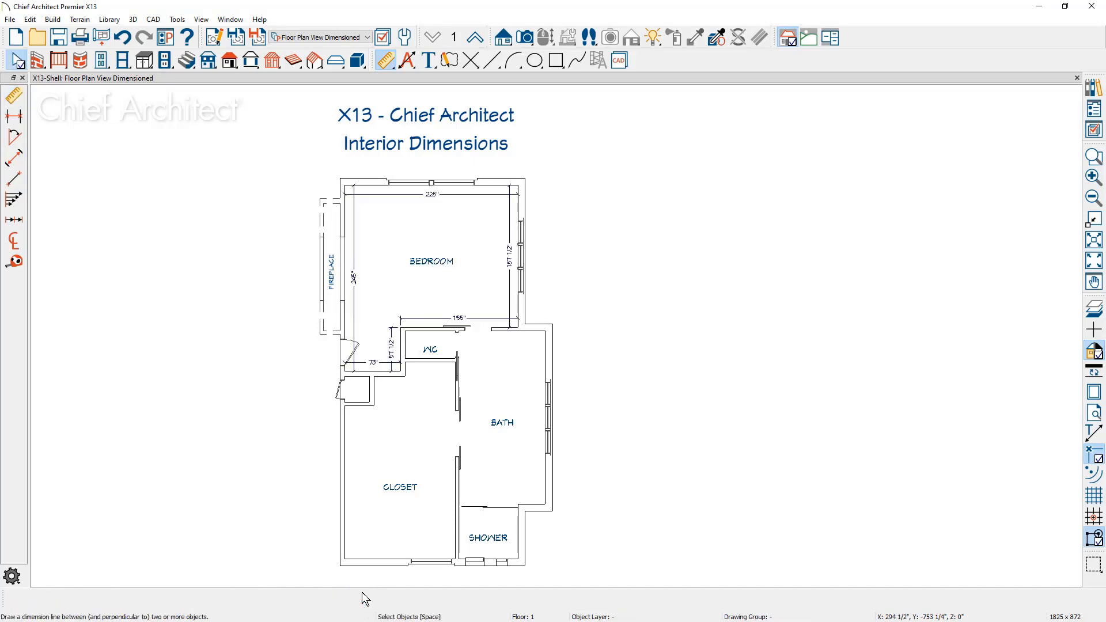
Generate automatic interior dimensions for the WC, Bath, Closet and Shower rooms together, and clear the selection.
{"action": "scroll", "coordinate": [334, 259], "scroll_direction": "up", "scroll_amount": 2}
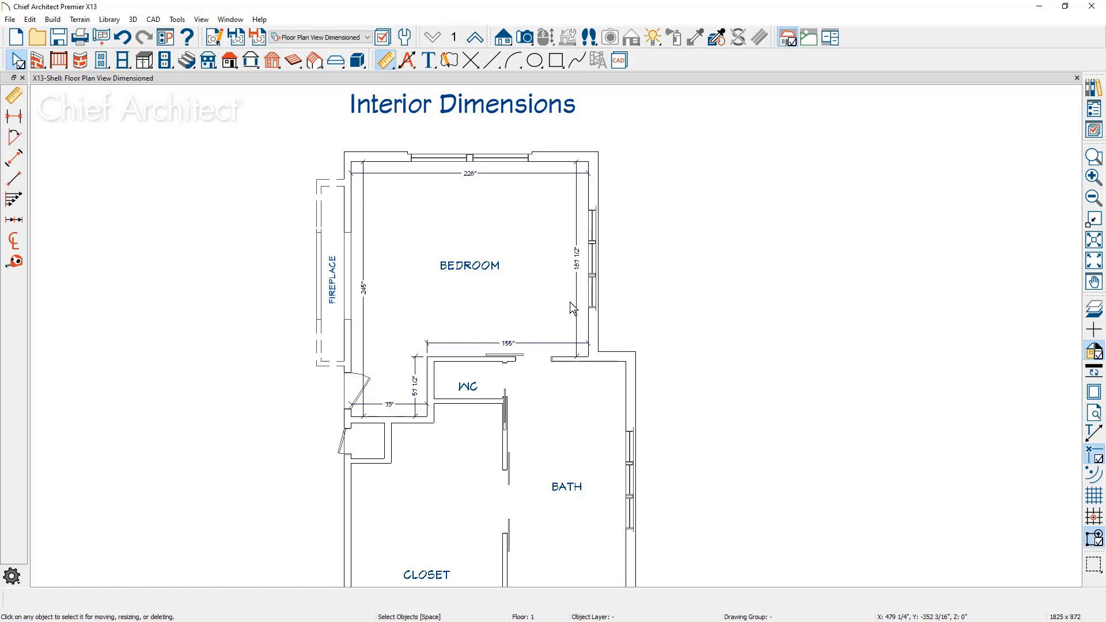
{"action": "key", "text": "alt+Tab"}
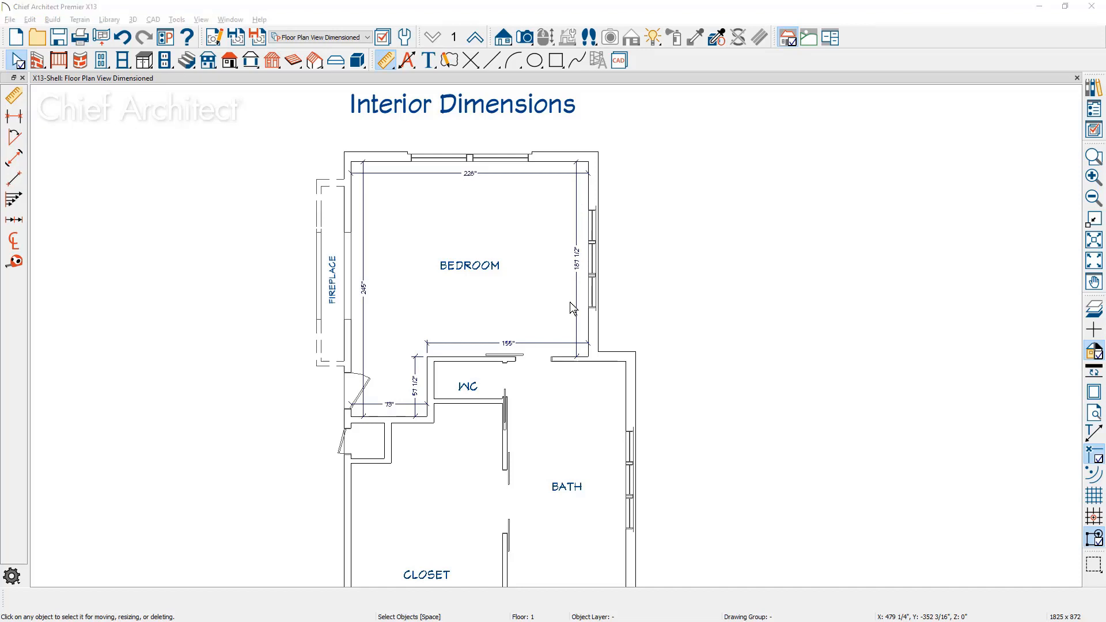
{"action": "scroll", "coordinate": [570, 303], "scroll_direction": "down", "scroll_amount": 1}
{"action": "middle_click_drag", "start_coordinate": [571, 394], "coordinate": [560, 284]}
{"action": "key", "text": "space"}
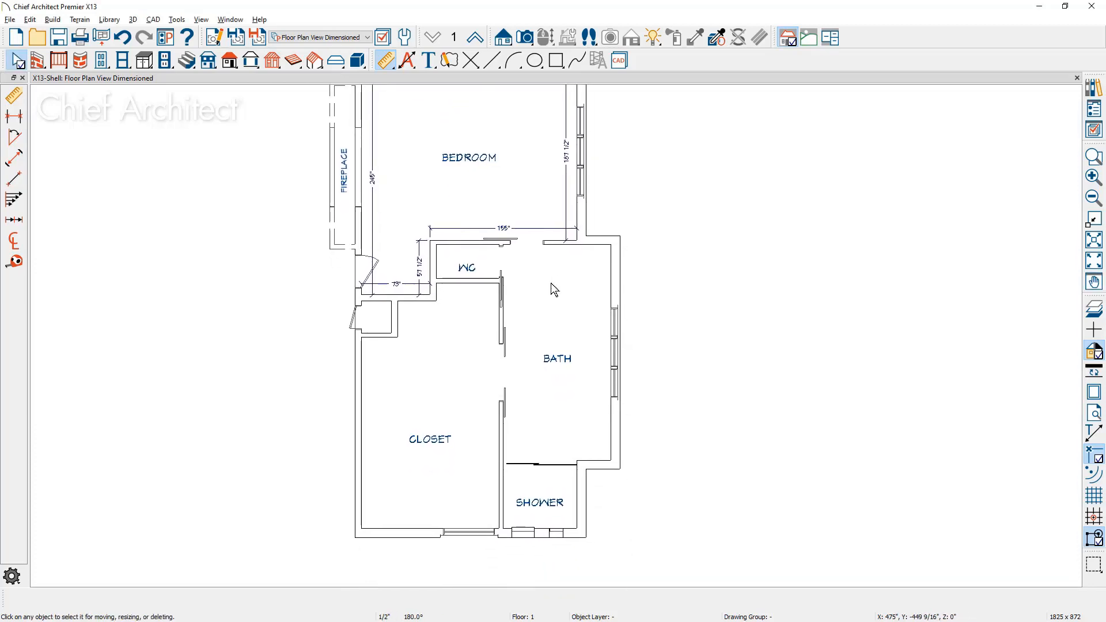
{"action": "left_click", "coordinate": [443, 254]}
{"action": "left_click", "coordinate": [449, 254]}
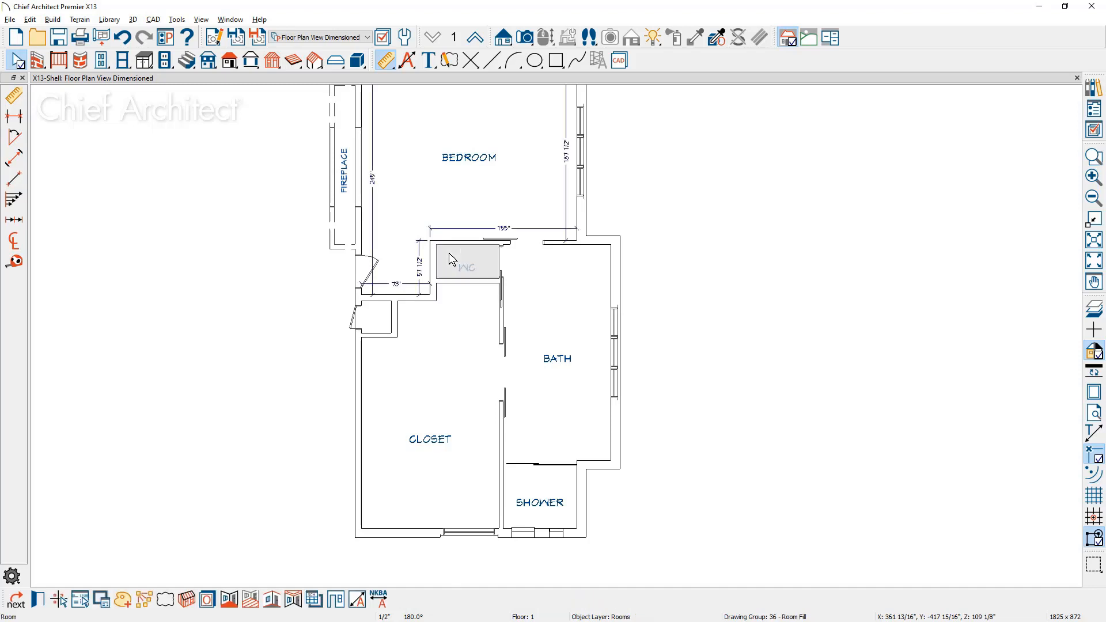
{"action": "left_click", "coordinate": [524, 279], "text": "shift"}
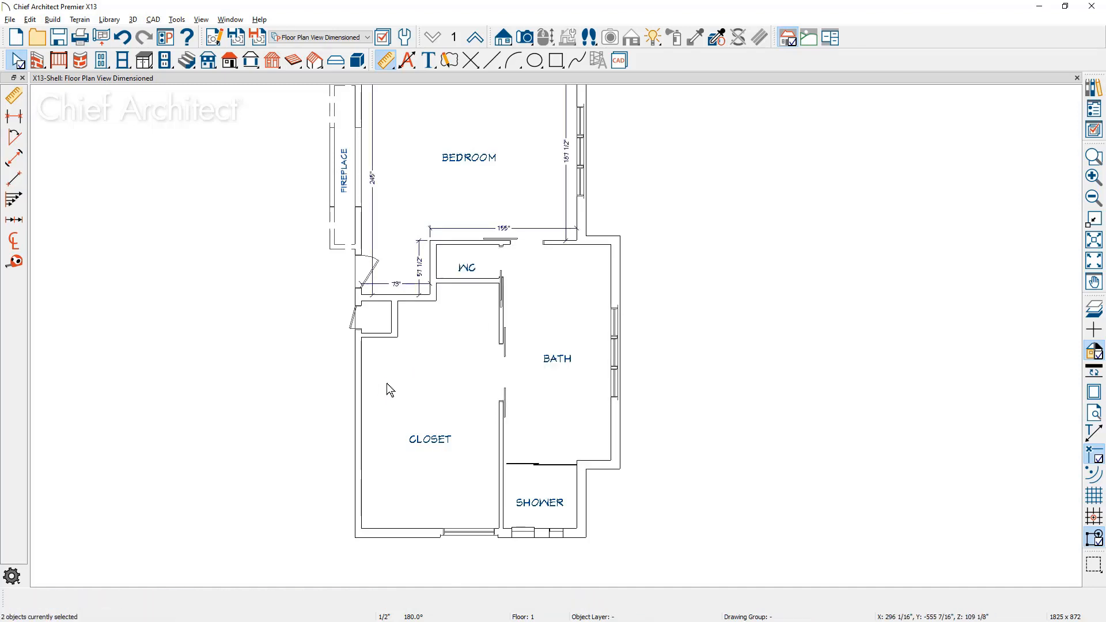
{"action": "left_click", "coordinate": [386, 383], "text": "shift"}
{"action": "left_click", "coordinate": [525, 477], "text": "shift"}
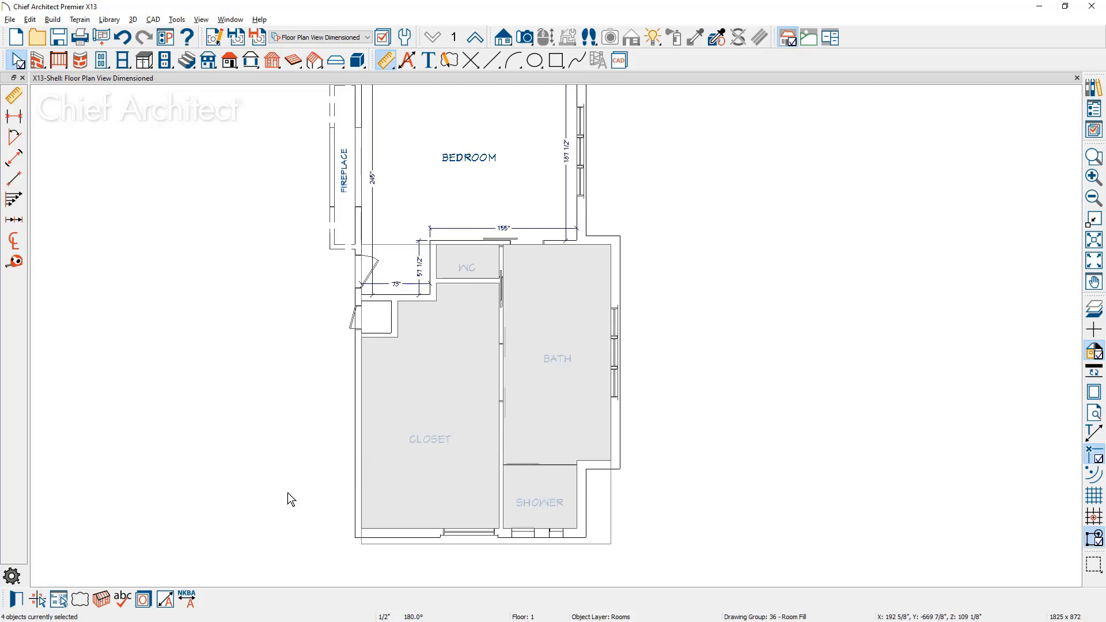
{"action": "left_click", "coordinate": [165, 600]}
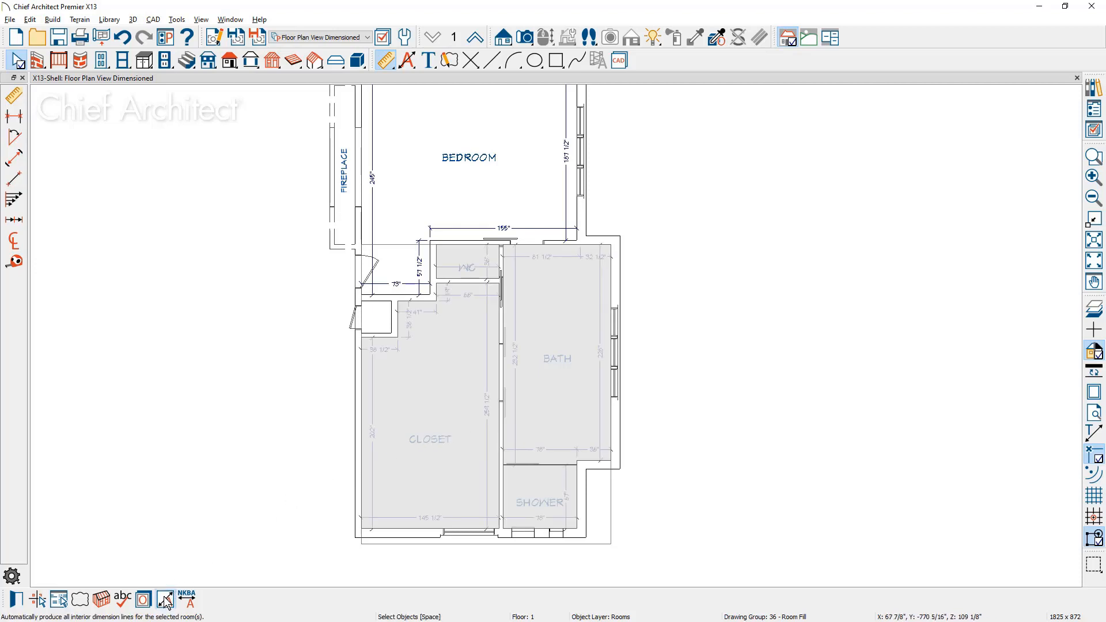
{"action": "key", "text": "Escape"}
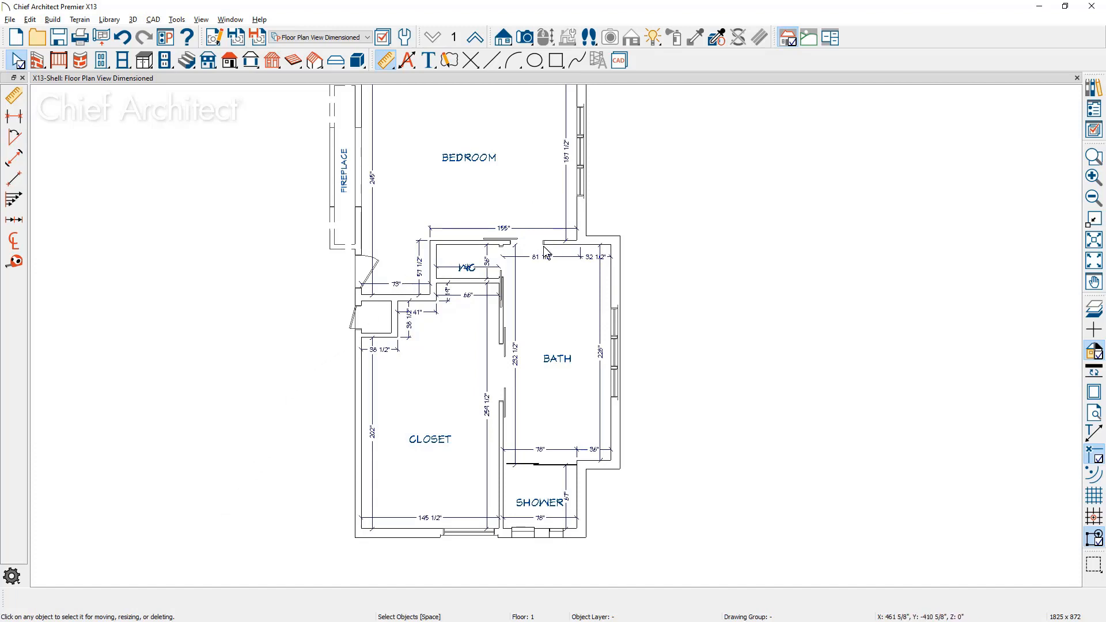
Remove the intermediate extension from the Bath's upper dimension line and extend that line across the WC to the opposite exterior wall.
{"action": "scroll", "coordinate": [545, 252], "scroll_direction": "up", "scroll_amount": 4}
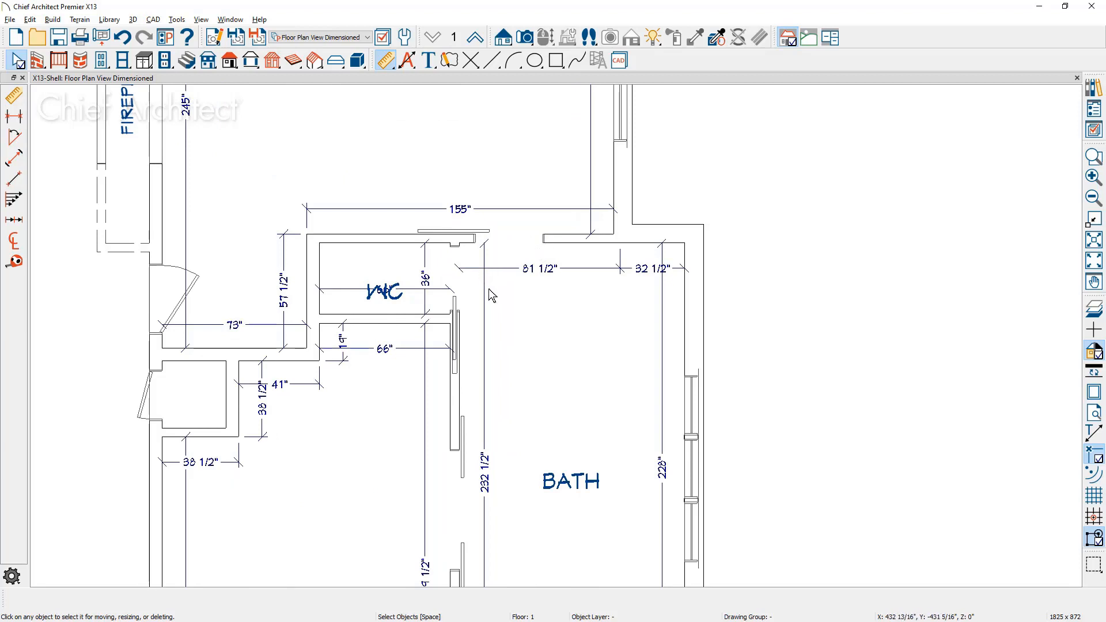
{"action": "left_click", "coordinate": [574, 269]}
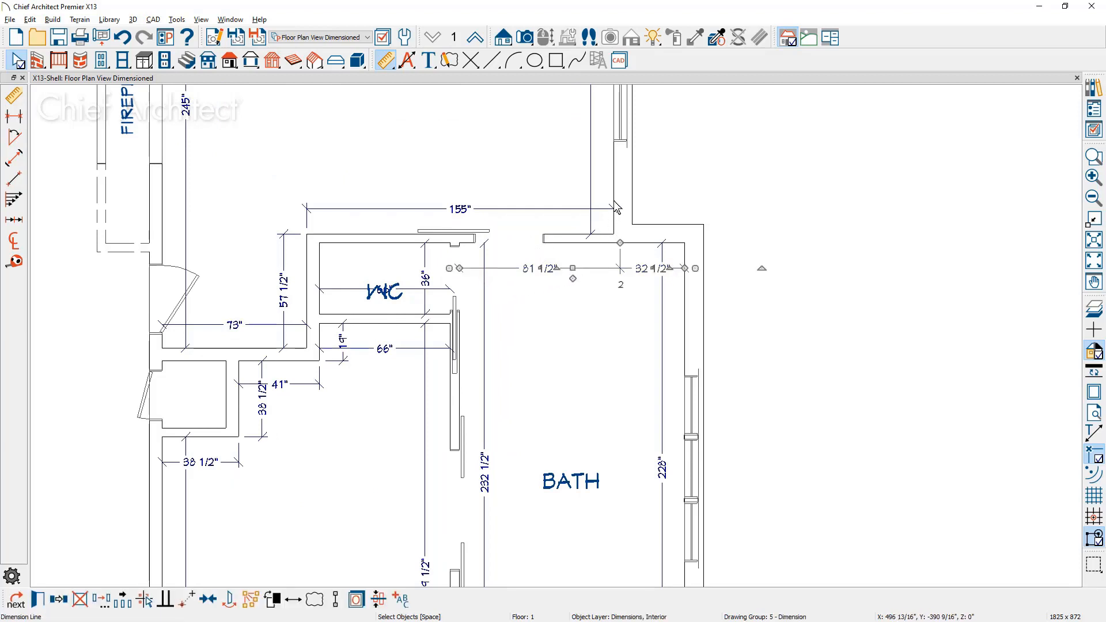
{"action": "left_click_drag", "start_coordinate": [621, 243], "coordinate": [614, 313]}
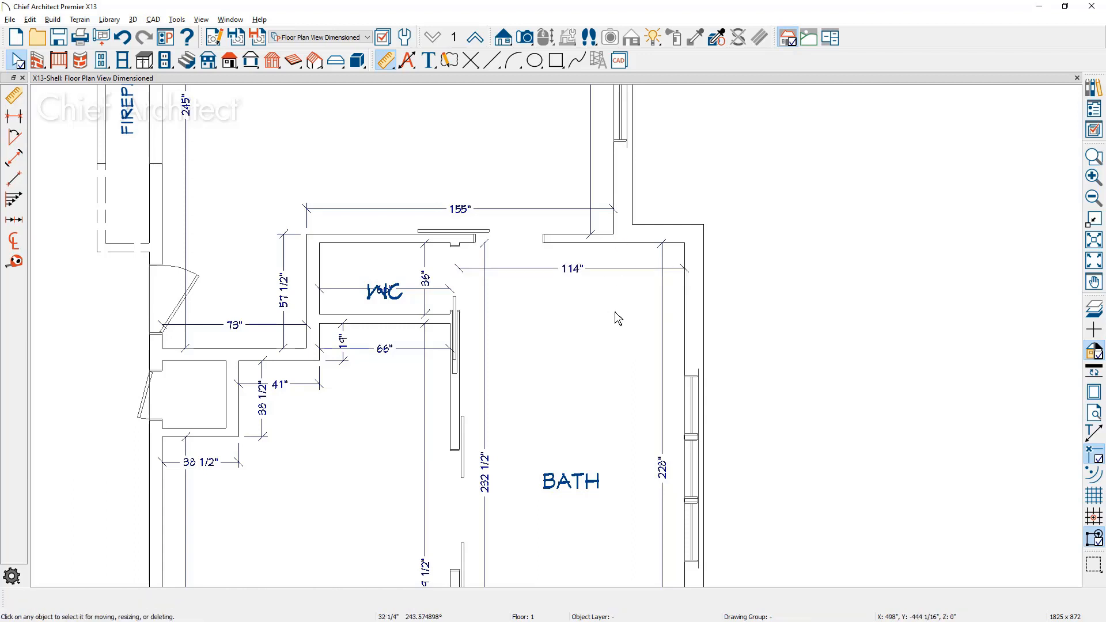
{"action": "left_click", "coordinate": [544, 269]}
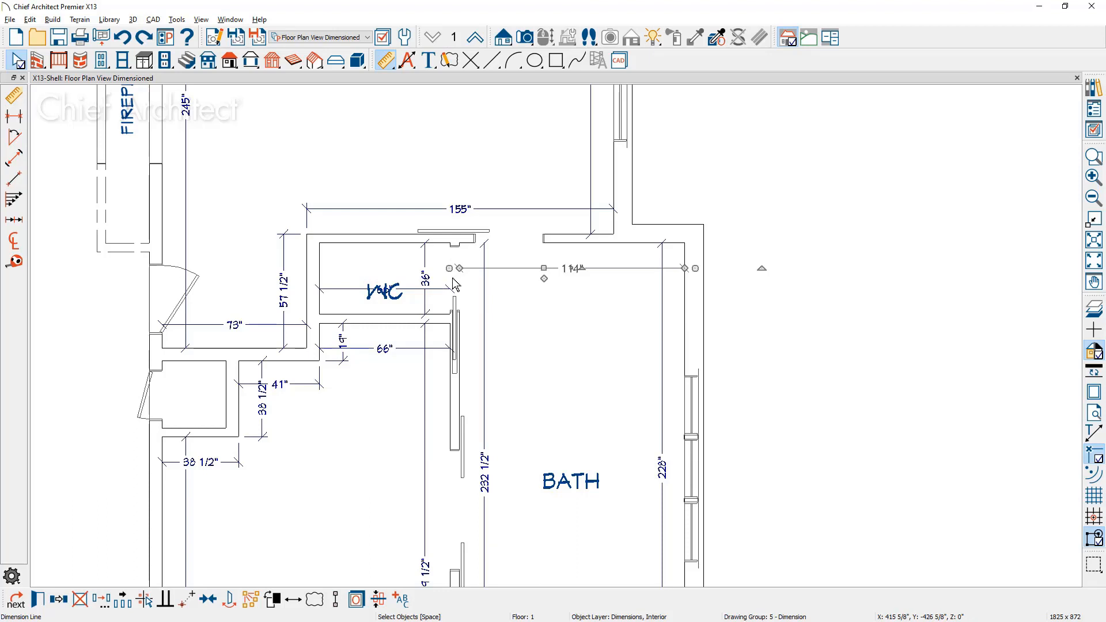
{"action": "left_click_drag", "start_coordinate": [449, 268], "coordinate": [139, 268]}
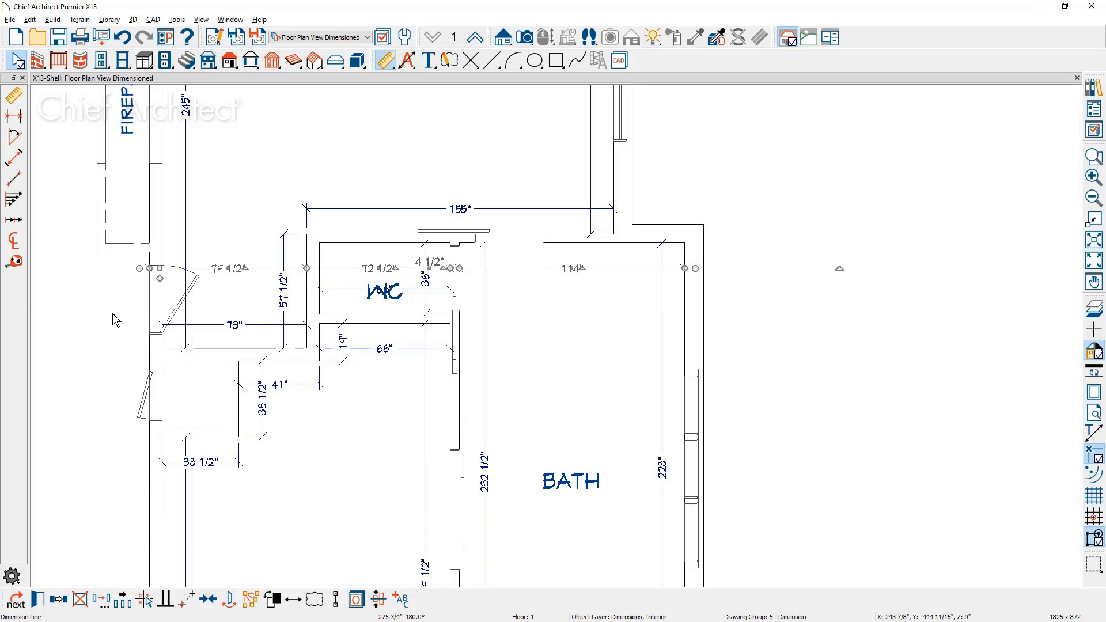
{"action": "left_click", "coordinate": [114, 315]}
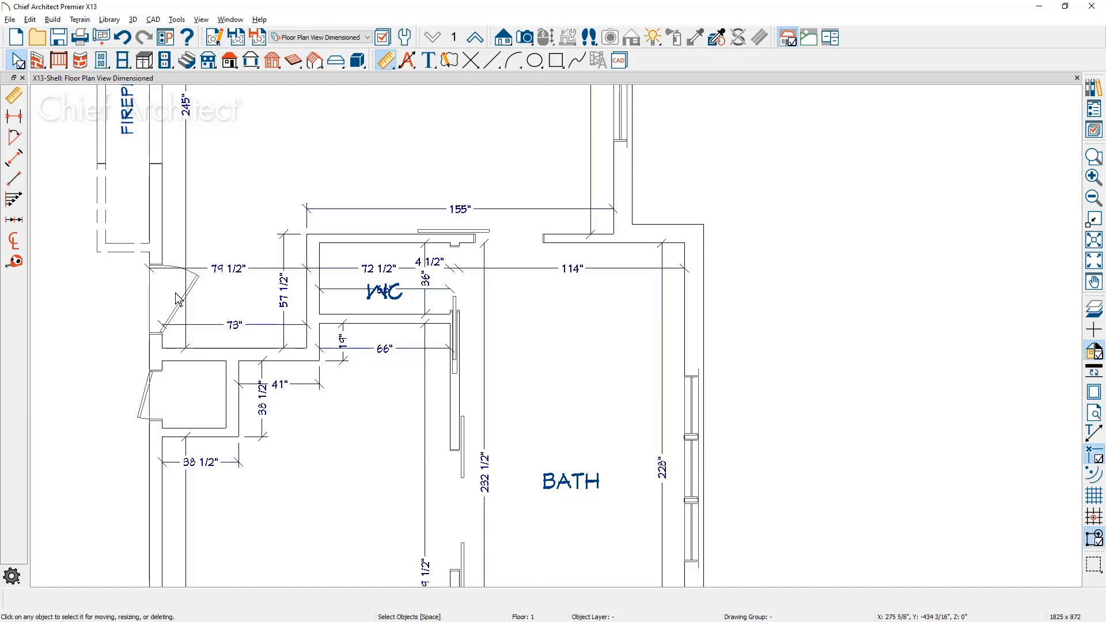
Select all dimension lines around the WC, Bath, Closet and Shower together and delete them.
{"action": "scroll", "coordinate": [192, 284], "scroll_direction": "down", "scroll_amount": 3}
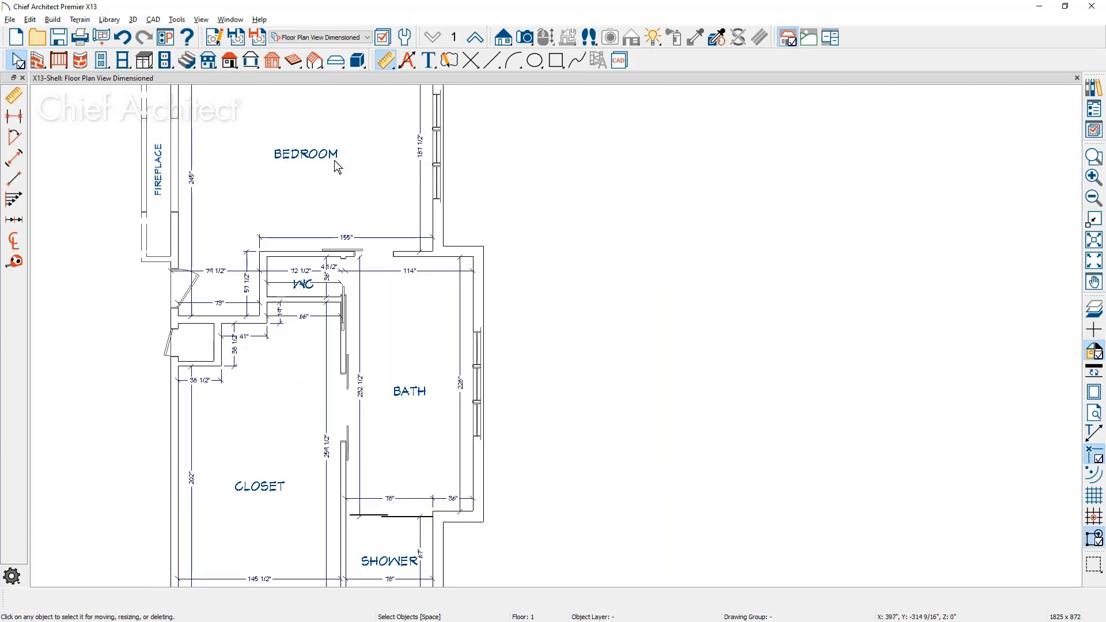
{"action": "scroll", "coordinate": [368, 182], "scroll_direction": "down", "scroll_amount": 2}
{"action": "left_click", "coordinate": [389, 62]}
{"action": "left_click_drag", "start_coordinate": [477, 179], "coordinate": [151, 522]}
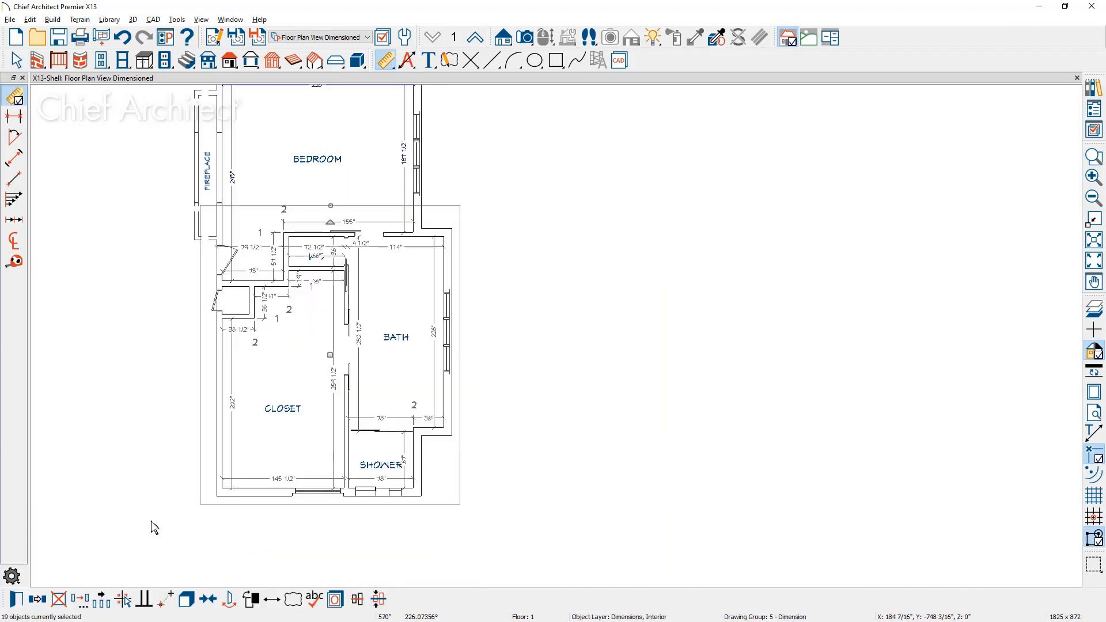
{"action": "key", "text": "Delete"}
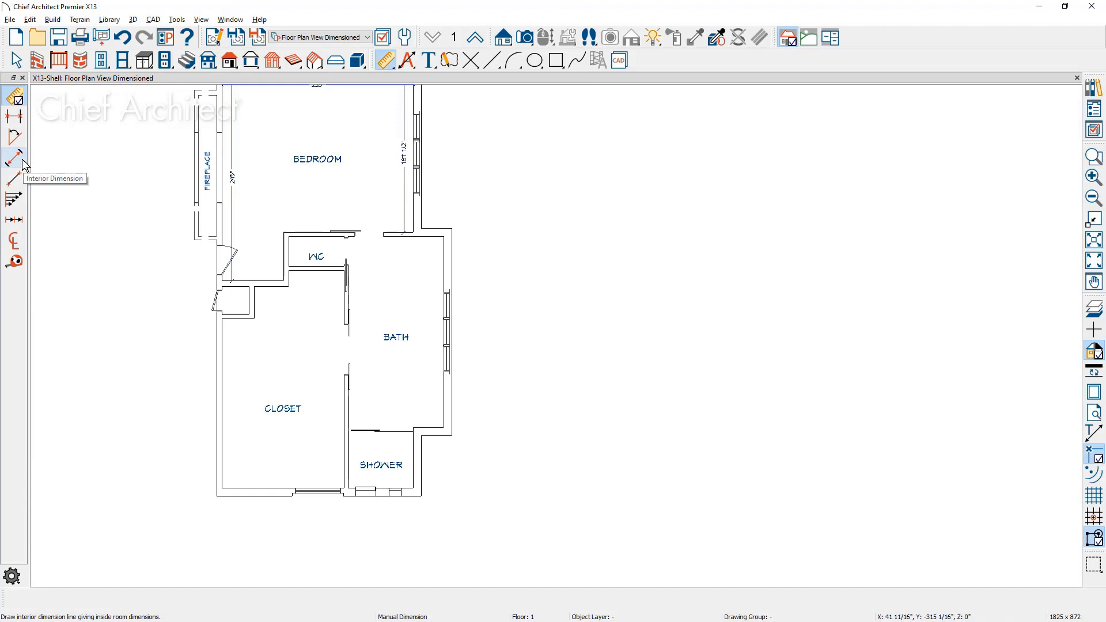
Draw a horizontal Interior Dimension line across the entry, WC and Bath, and remove its extra extension inside the Bath.
{"action": "left_click", "coordinate": [15, 158]}
{"action": "scroll", "coordinate": [222, 268], "scroll_direction": "up", "scroll_amount": 1}
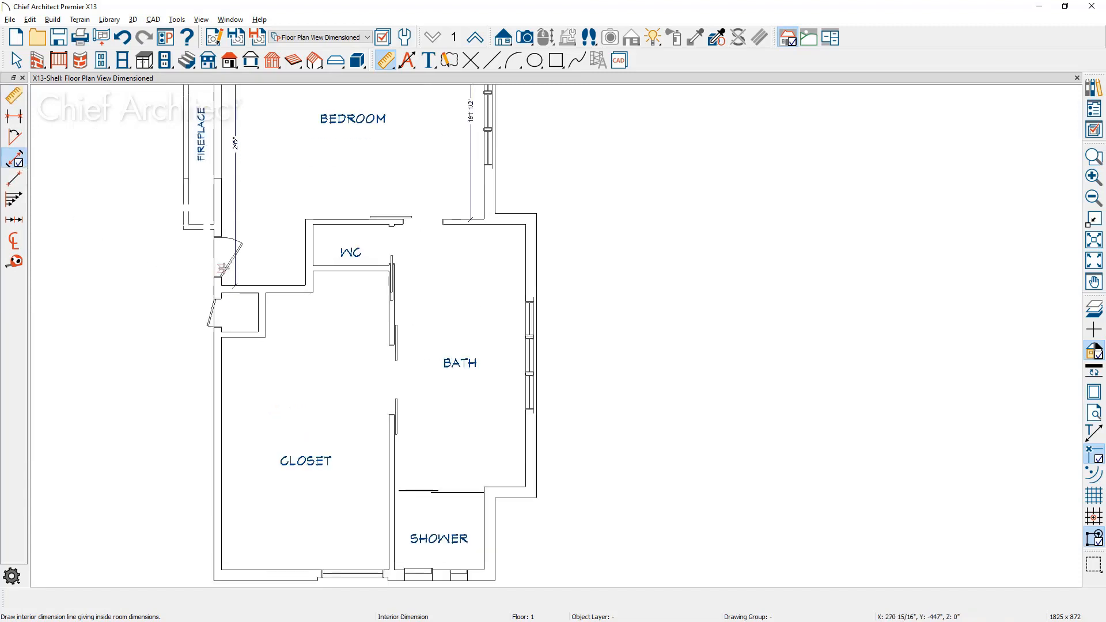
{"action": "left_click_drag", "start_coordinate": [199, 237], "coordinate": [573, 235]}
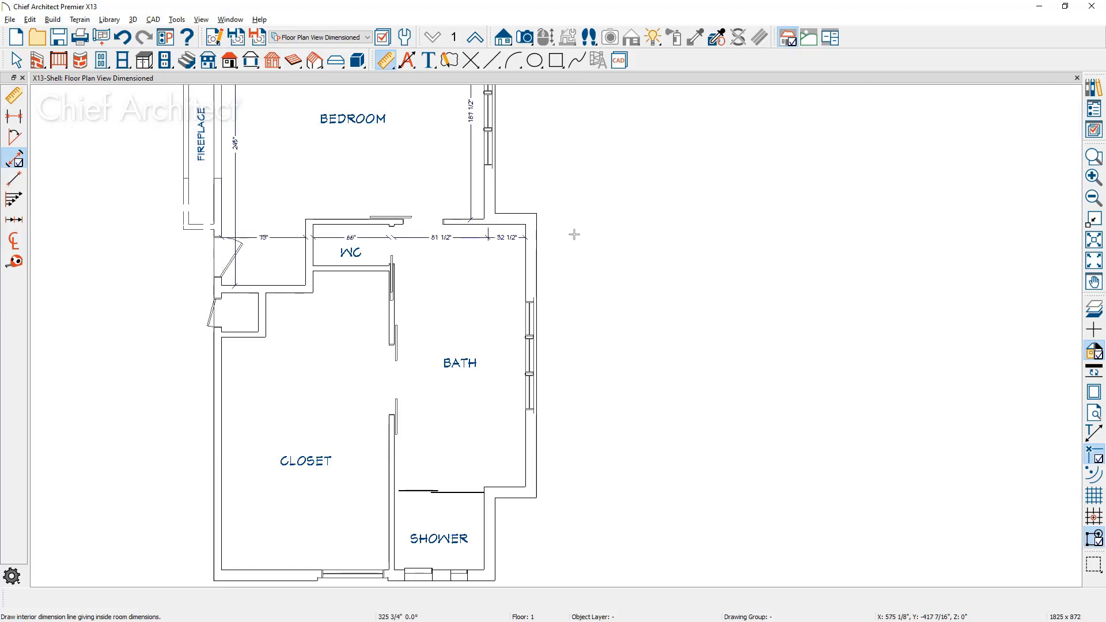
{"action": "left_click", "coordinate": [457, 238]}
{"action": "left_click_drag", "start_coordinate": [489, 228], "coordinate": [484, 288]}
{"action": "key", "text": "space"}
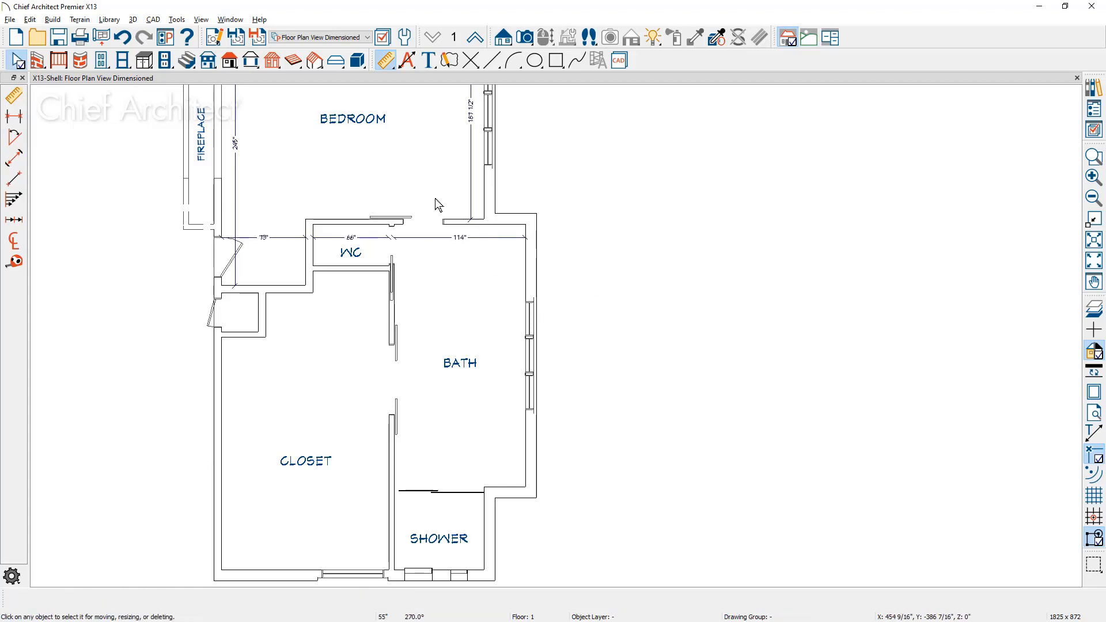
Draw Interior Dimension lines vertically through the Bath and horizontally along the window wall of the Closet and Shower.
{"action": "left_click", "coordinate": [15, 161]}
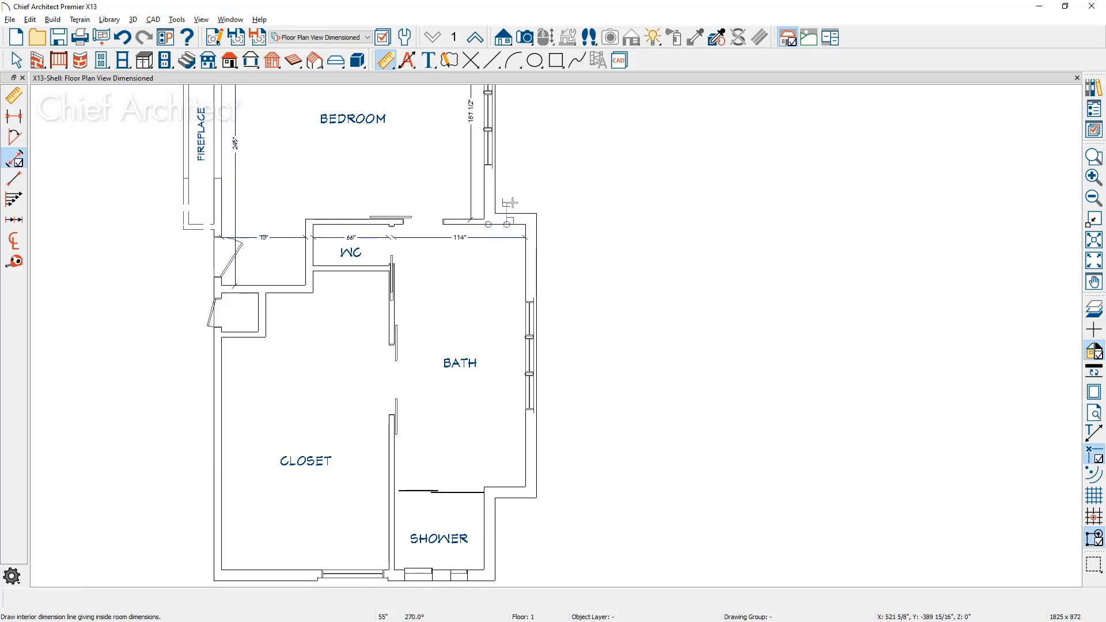
{"action": "left_click_drag", "start_coordinate": [510, 202], "coordinate": [209, 557]}
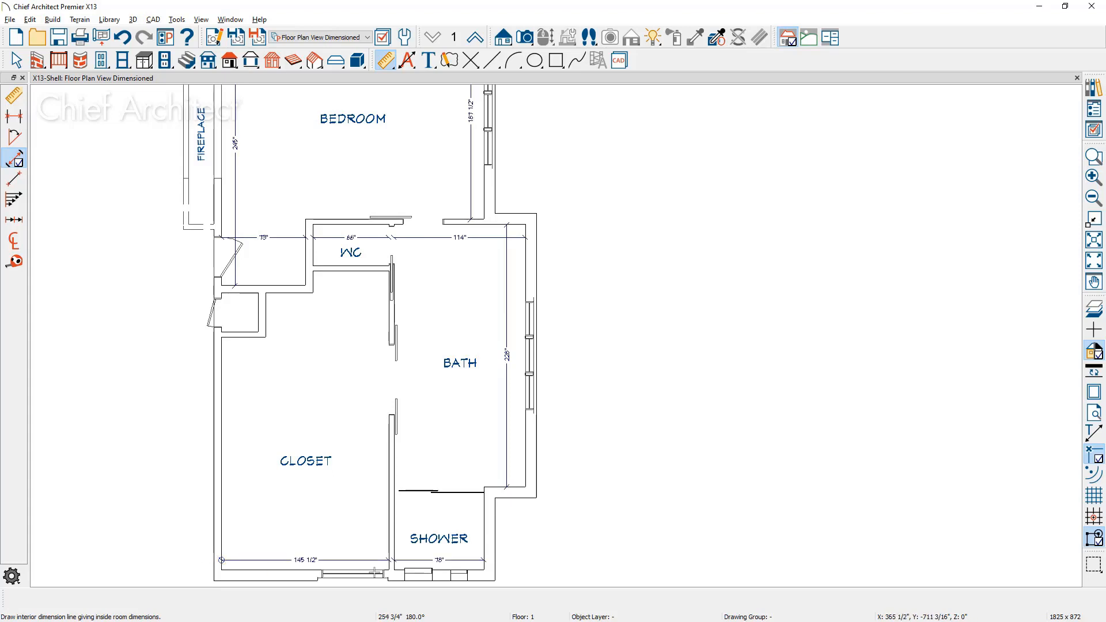
{"action": "middle_click_drag", "start_coordinate": [567, 528], "coordinate": [599, 428]}
{"action": "key", "text": "space"}
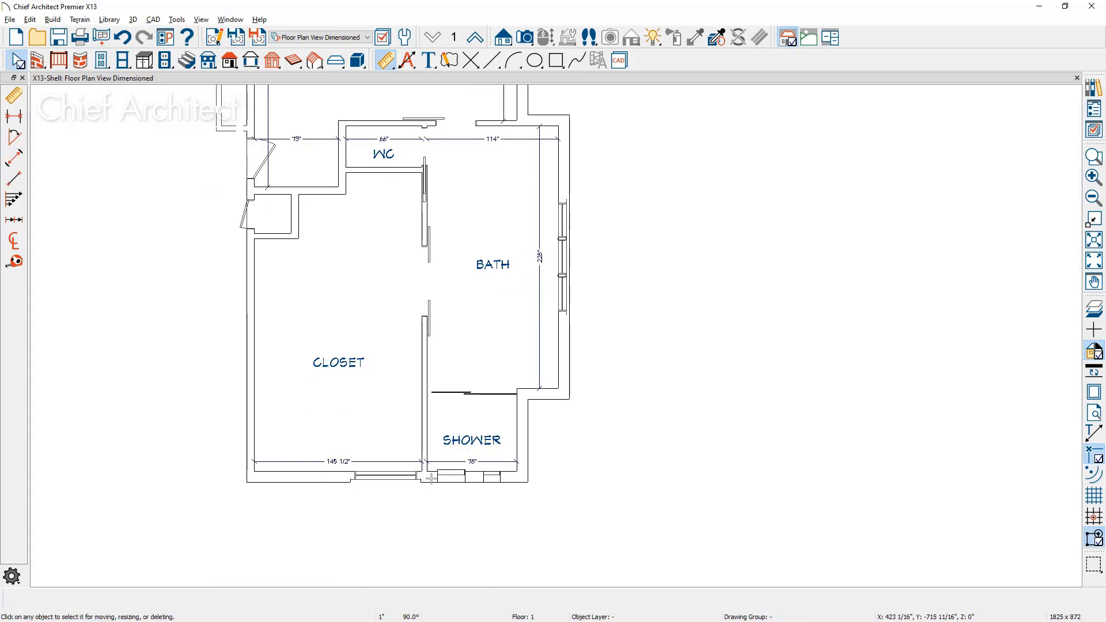
Turn on Display Wall Widths for the Closet and Shower dimension line, and move the wall-width number directly above its wall.
{"action": "scroll", "coordinate": [432, 479], "scroll_direction": "up", "scroll_amount": 2}
{"action": "scroll", "coordinate": [432, 481], "scroll_direction": "up", "scroll_amount": 2}
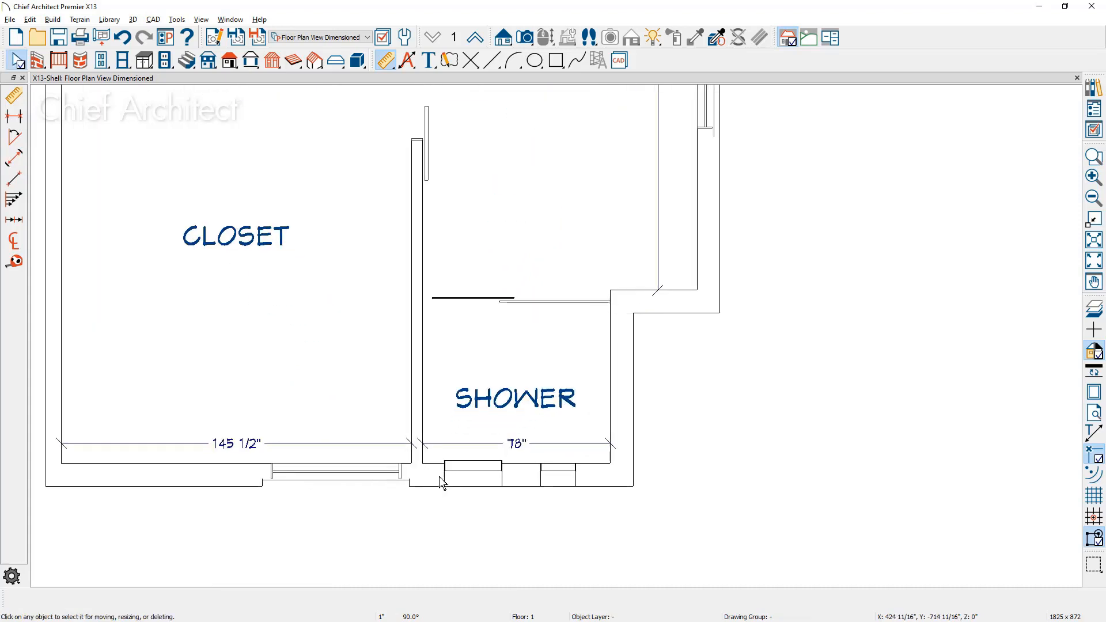
{"action": "double_click", "coordinate": [471, 448]}
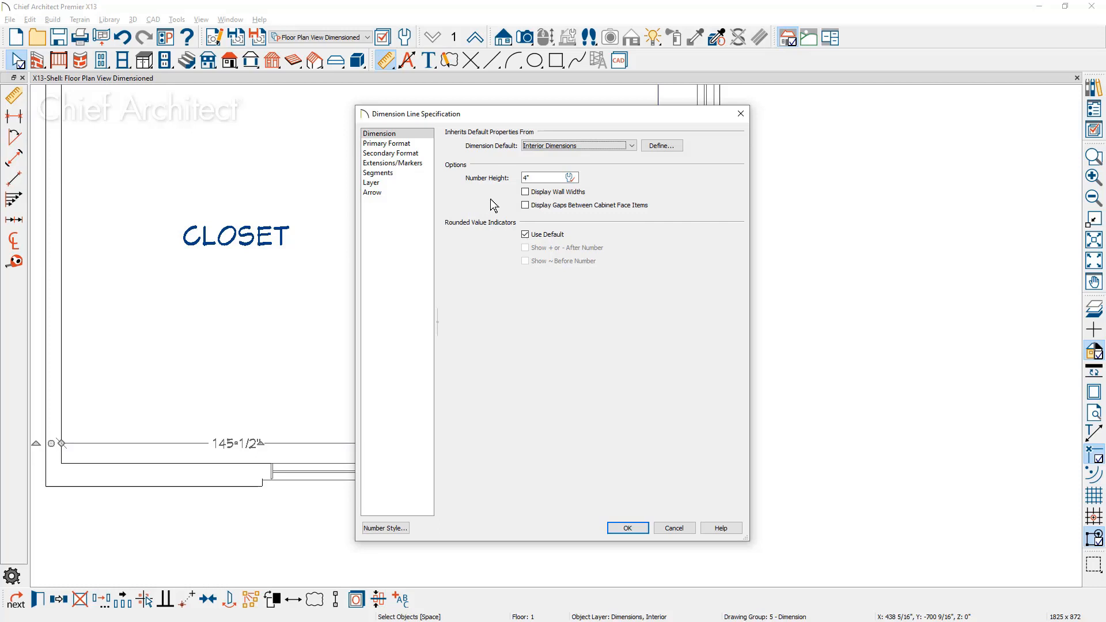
{"action": "left_click", "coordinate": [525, 192]}
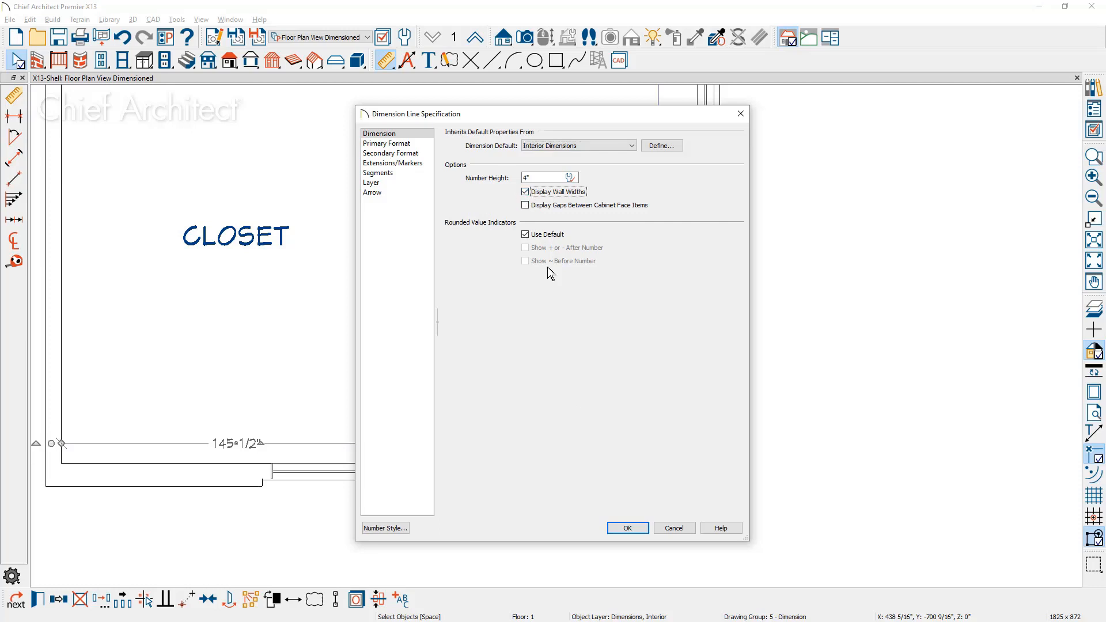
{"action": "left_click", "coordinate": [627, 528]}
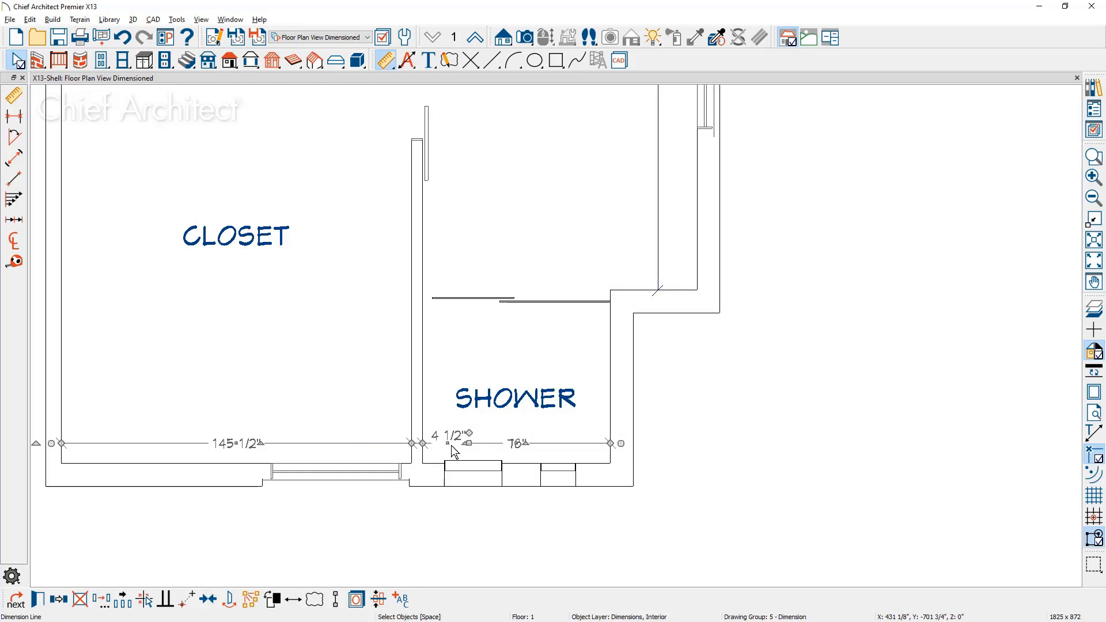
{"action": "left_click_drag", "start_coordinate": [453, 453], "coordinate": [426, 443]}
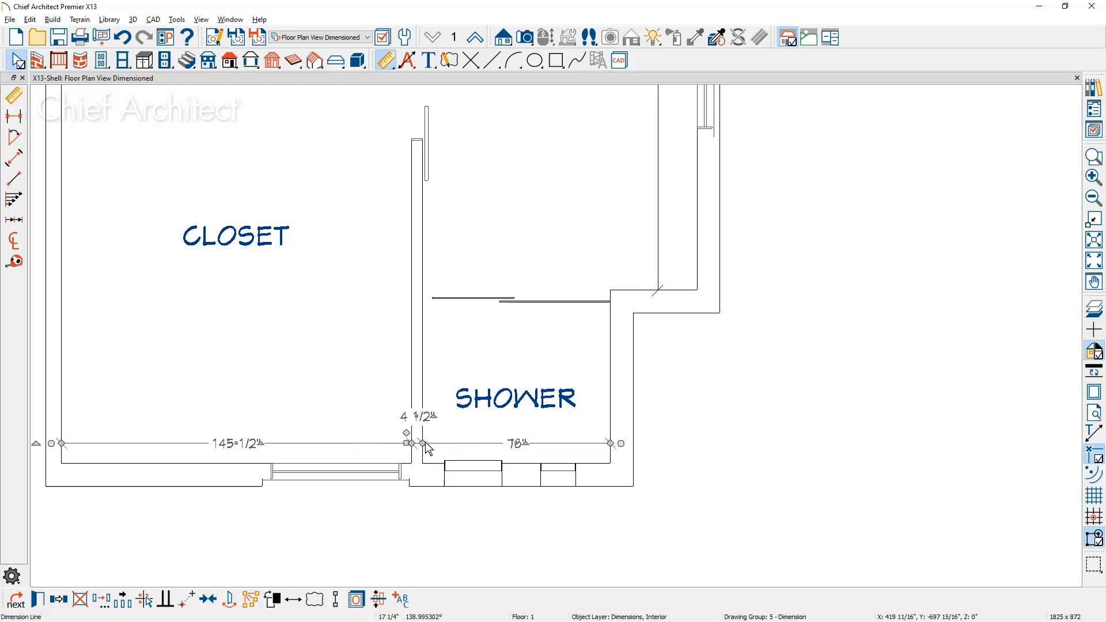
{"action": "key", "text": "Escape"}
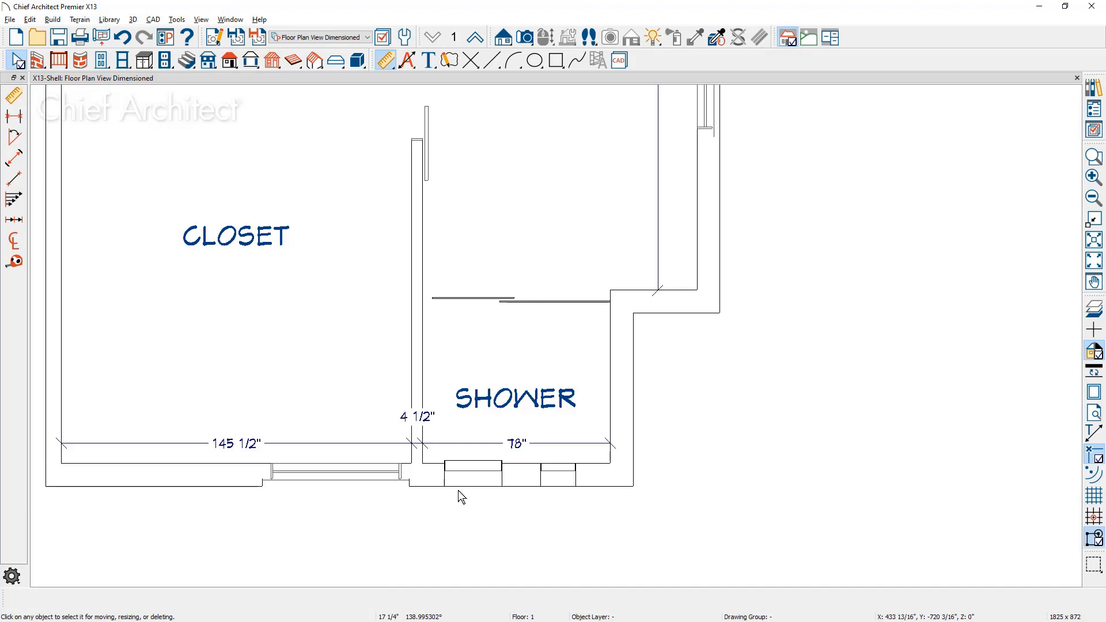
Draw a vertical Interior Dimension line along the Closet's exterior wall, running through the small room above it.
{"action": "scroll", "coordinate": [458, 490], "scroll_direction": "down", "scroll_amount": 2}
{"action": "middle_click_drag", "start_coordinate": [477, 515], "coordinate": [517, 566]}
{"action": "scroll", "coordinate": [516, 566], "scroll_direction": "down", "scroll_amount": 1}
{"action": "scroll", "coordinate": [516, 565], "scroll_direction": "down", "scroll_amount": 1}
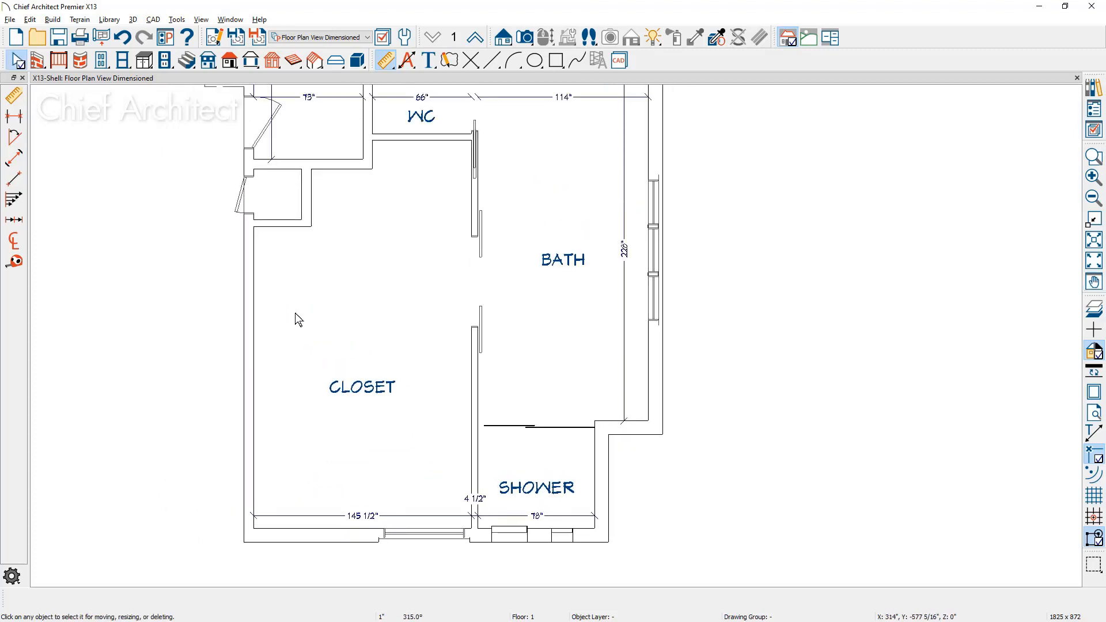
{"action": "left_click", "coordinate": [17, 164]}
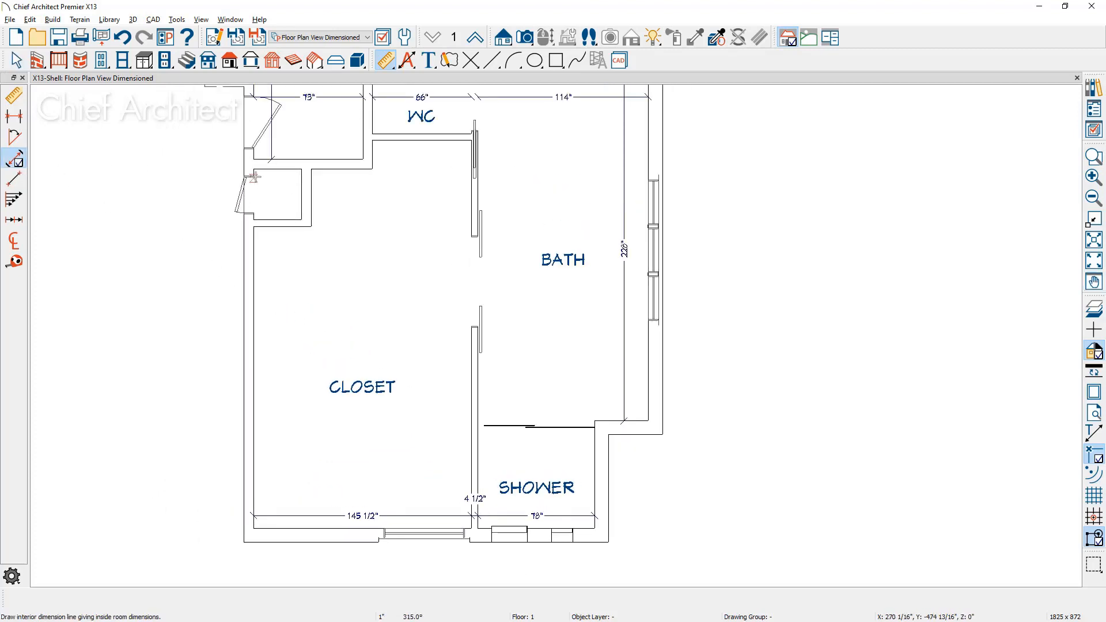
{"action": "left_click_drag", "start_coordinate": [267, 169], "coordinate": [279, 528]}
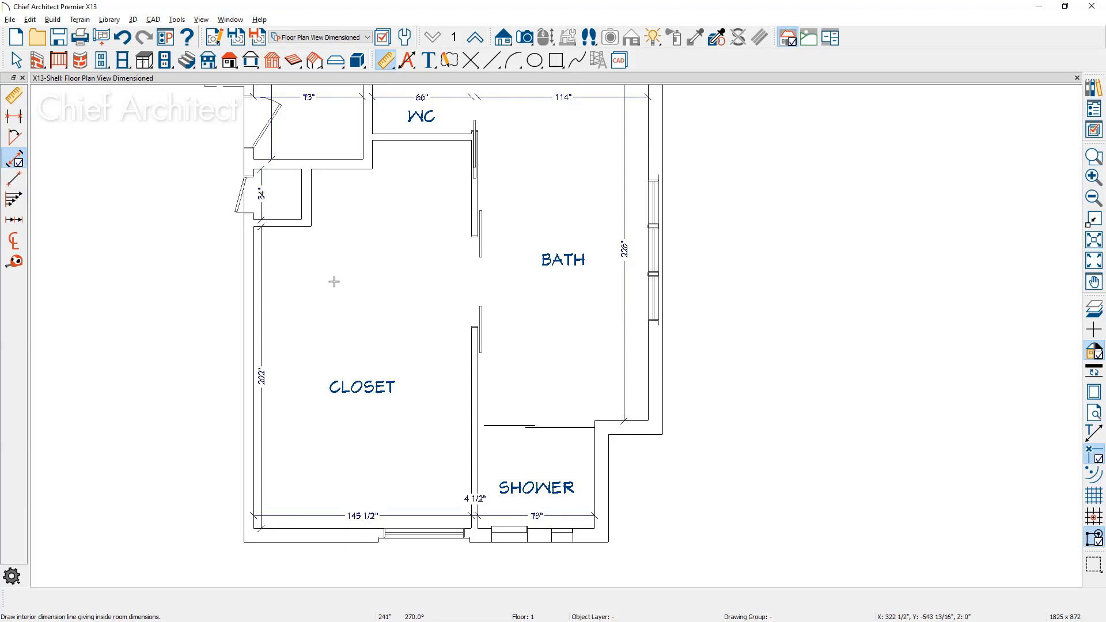
{"action": "left_click_drag", "start_coordinate": [226, 175], "coordinate": [641, 206]}
{"action": "left_click_drag", "start_coordinate": [438, 174], "coordinate": [438, 190]}
{"action": "left_click_drag", "start_coordinate": [437, 190], "coordinate": [437, 191]}
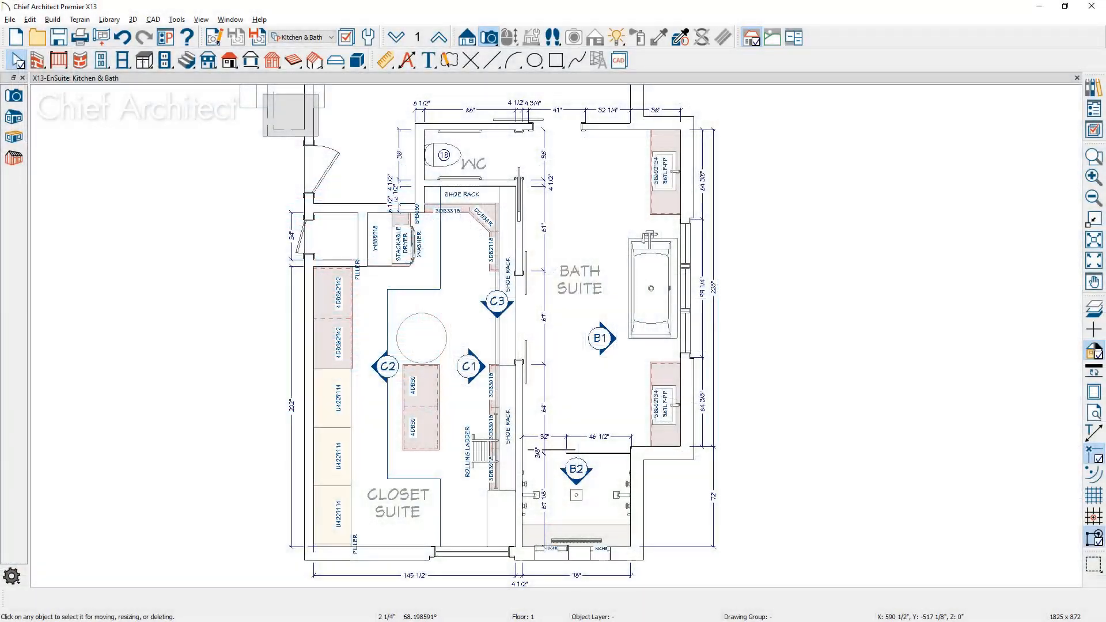
Create a Wall Elevation view from inside the Bath Suite, facing the wall with the tub and windows.
{"action": "left_click", "coordinate": [603, 214]}
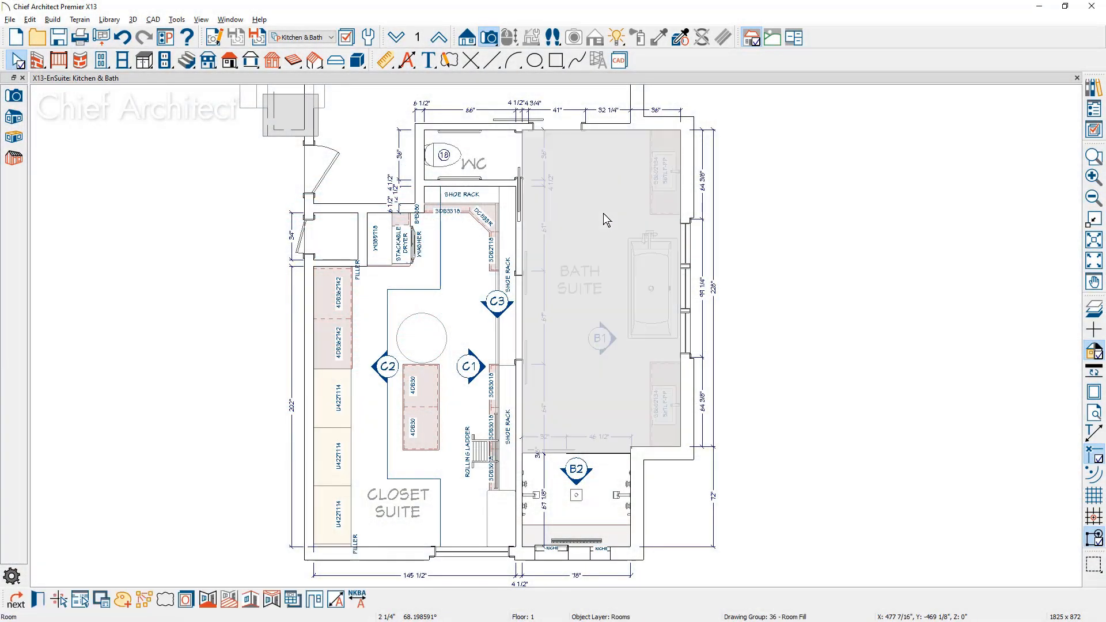
{"action": "left_click", "coordinate": [609, 473]}
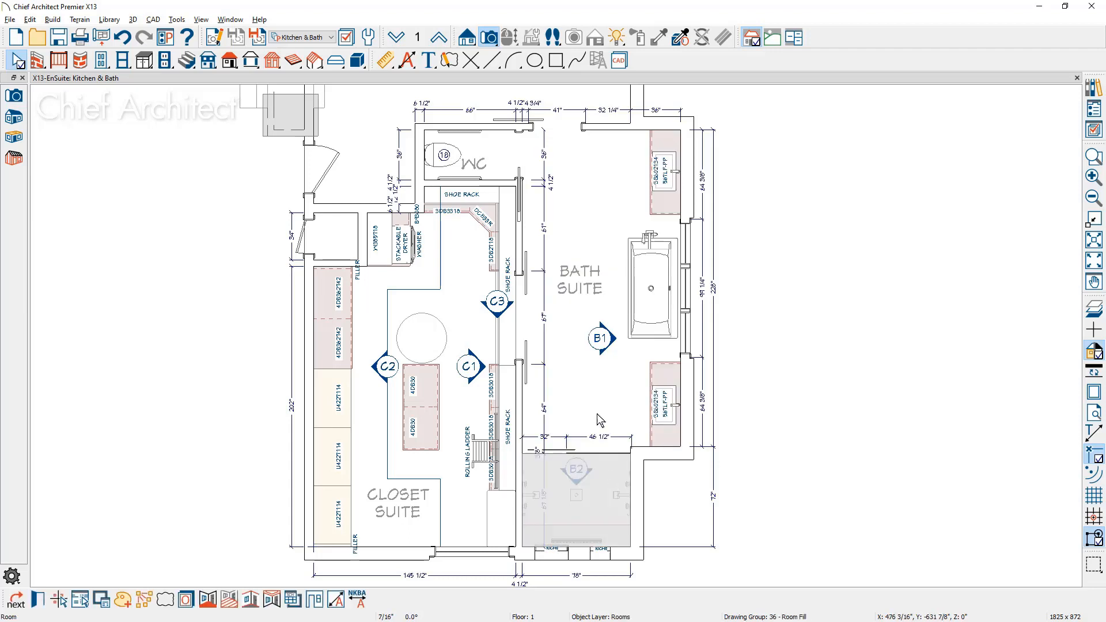
{"action": "left_click", "coordinate": [467, 37]}
{"action": "left_click", "coordinate": [14, 138]}
{"action": "left_click_drag", "start_coordinate": [590, 211], "coordinate": [753, 213]}
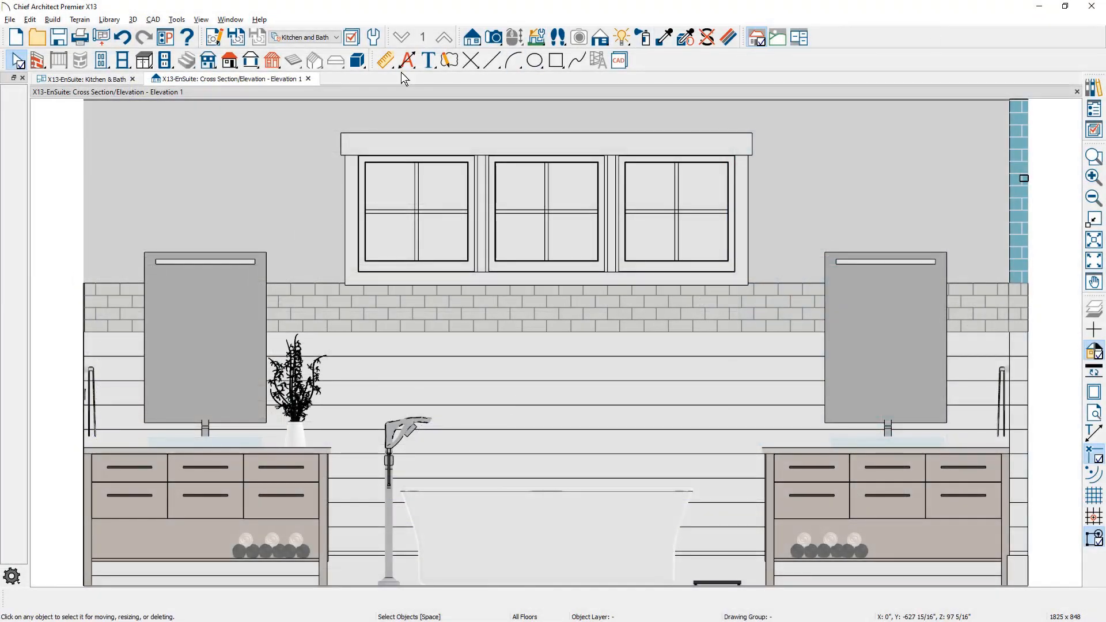
Return to the floor plan and draw a Cross Section/Elevation camera from the Bath Suite toward the tub's exterior wall.
{"action": "left_click", "coordinate": [116, 79]}
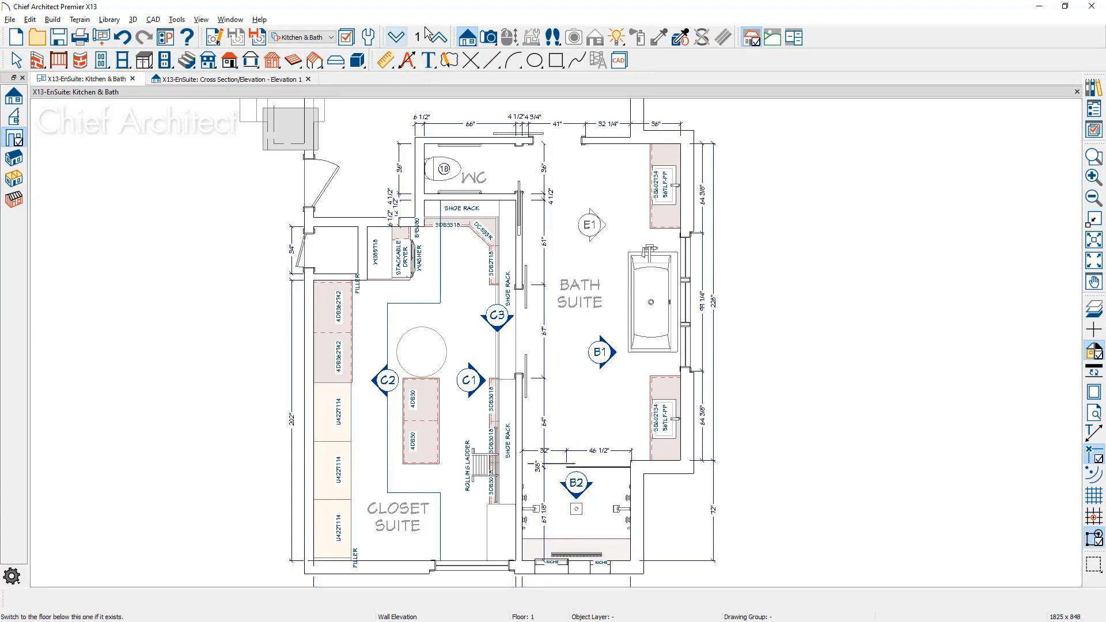
{"action": "left_click", "coordinate": [468, 39]}
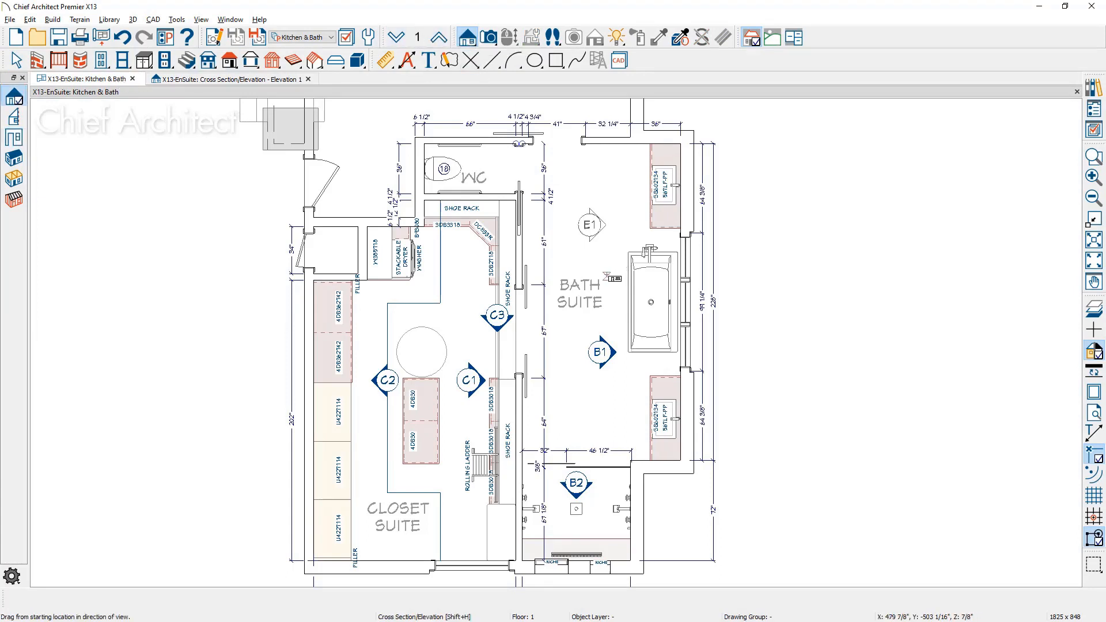
{"action": "left_click_drag", "start_coordinate": [598, 268], "coordinate": [766, 268]}
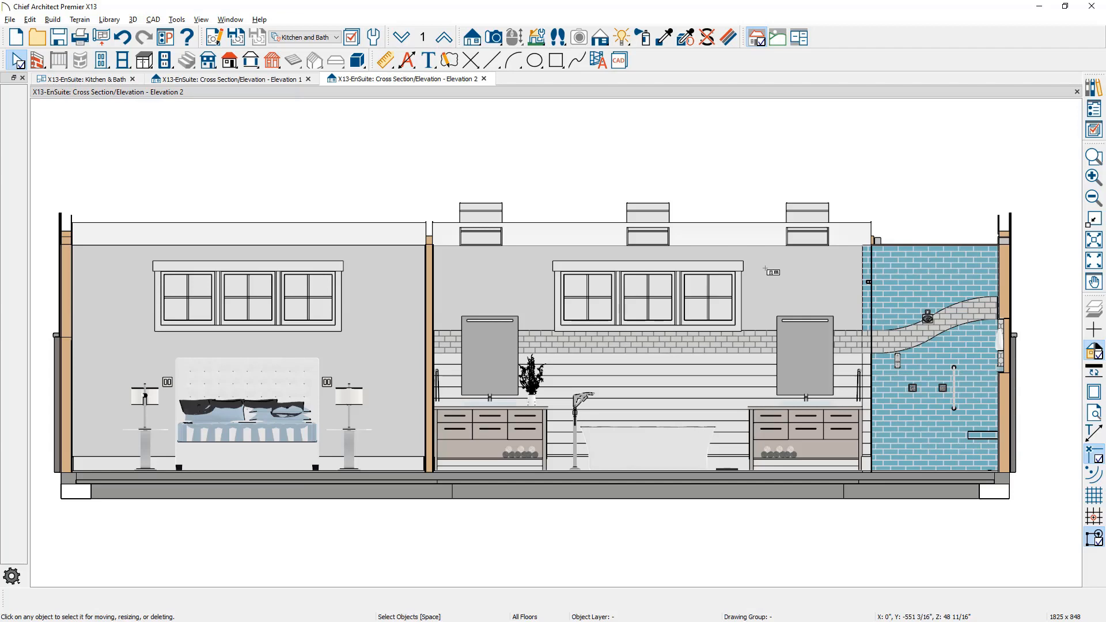
Draw a rectangular polyline of about 261 sq ft covering the bedroom portion of the elevation, up to the bath wall.
{"action": "left_click", "coordinate": [556, 60]}
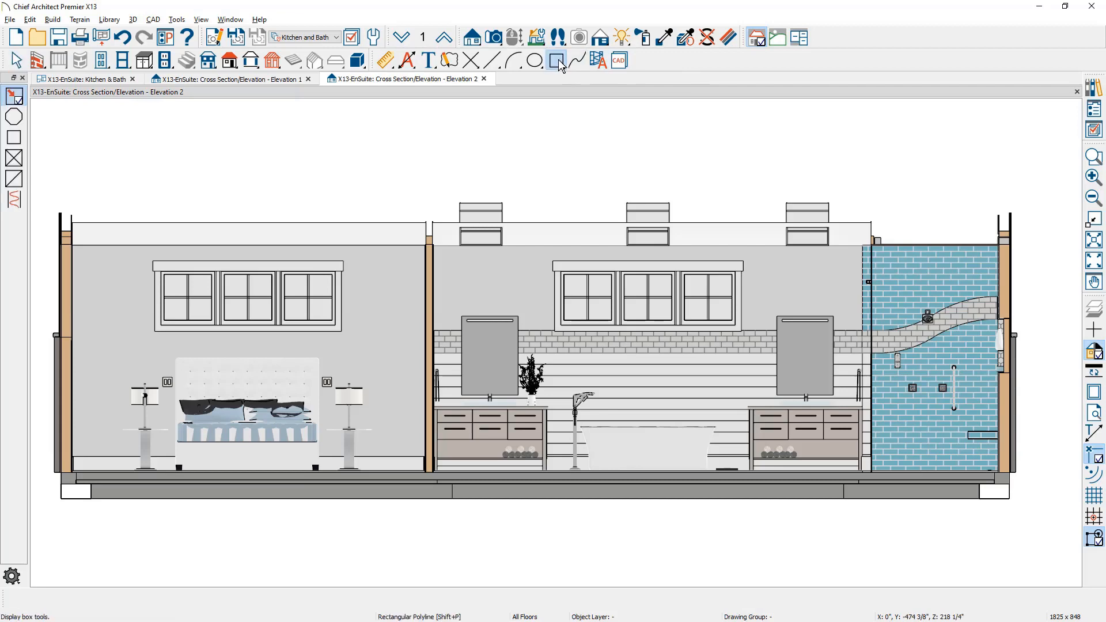
{"action": "left_click_drag", "start_coordinate": [40, 199], "coordinate": [432, 538]}
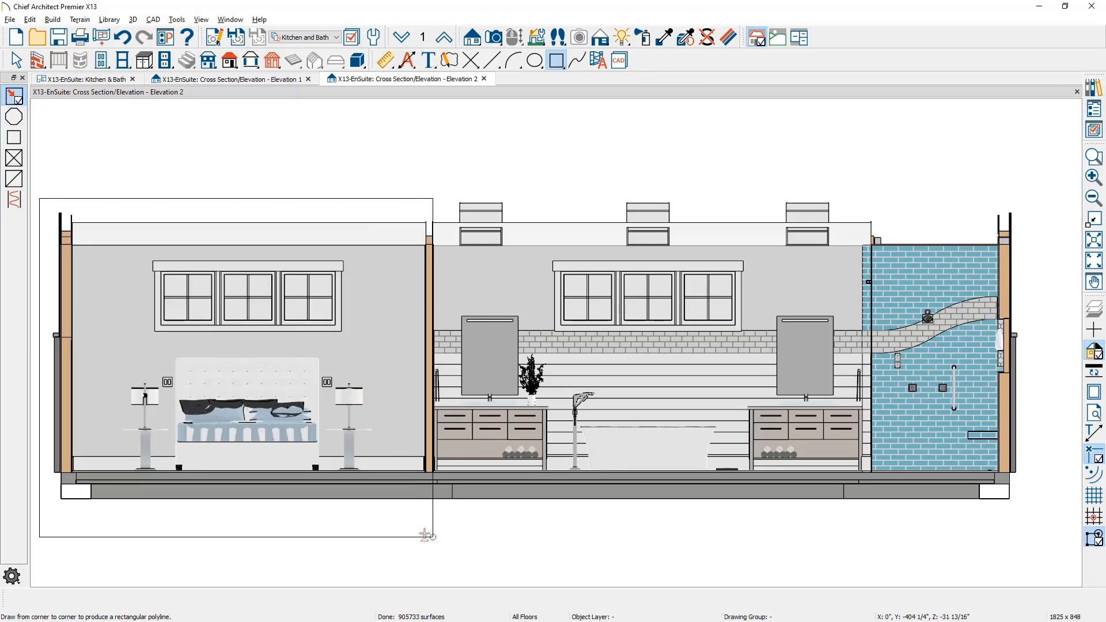
{"action": "key", "text": "space"}
Give the bedroom-covering polyline a Solid fill with a custom white color.
{"action": "double_click", "coordinate": [424, 537]}
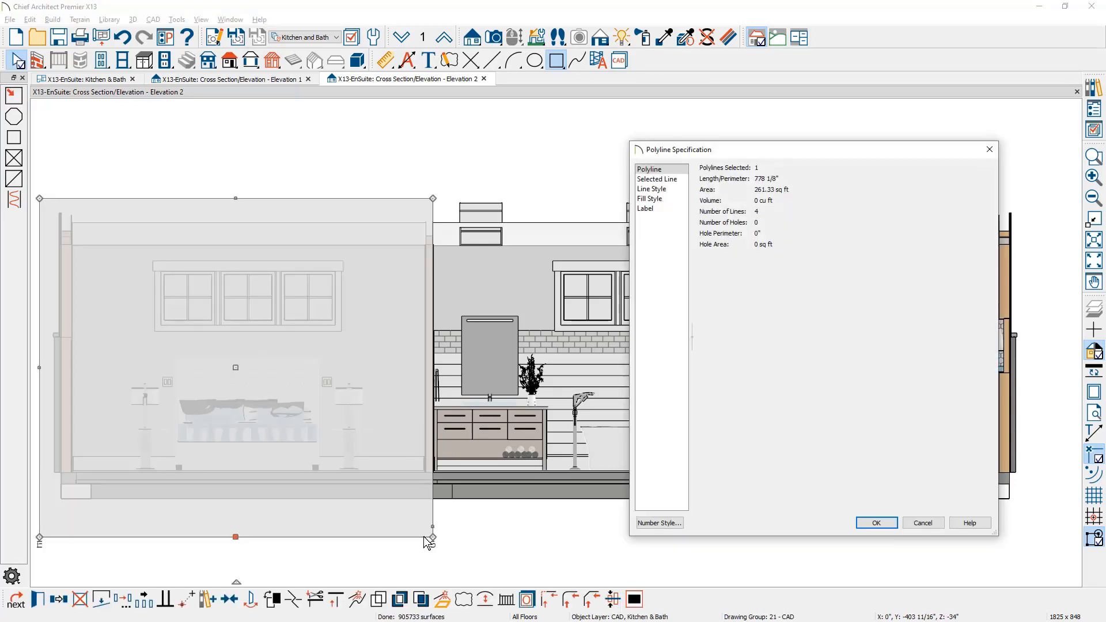
{"action": "left_click", "coordinate": [662, 198]}
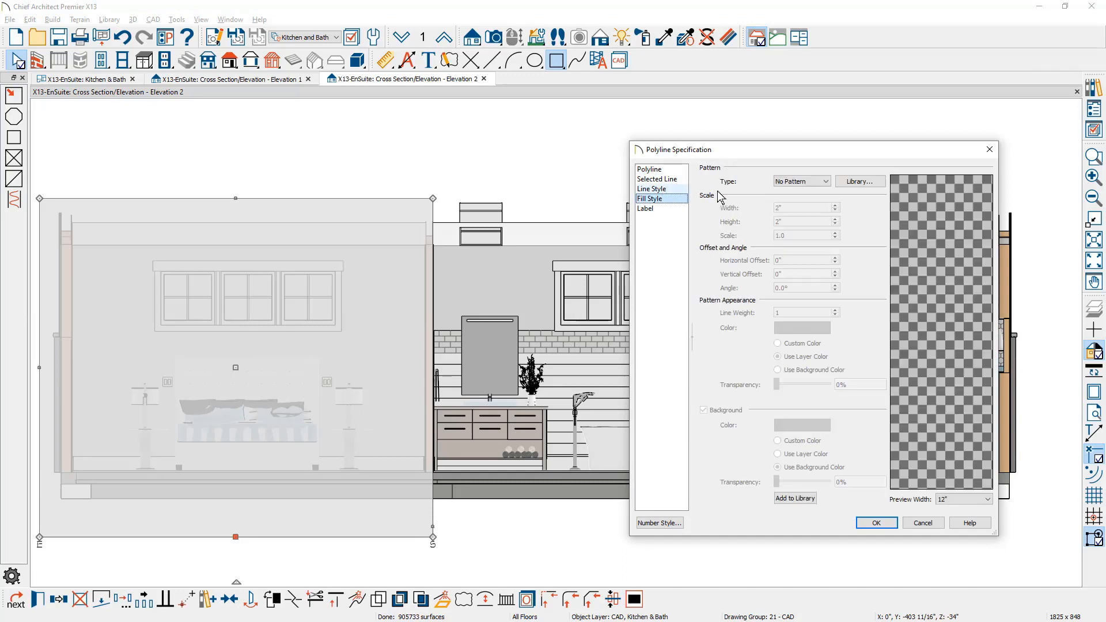
{"action": "left_click", "coordinate": [796, 182]}
{"action": "left_click", "coordinate": [794, 201]}
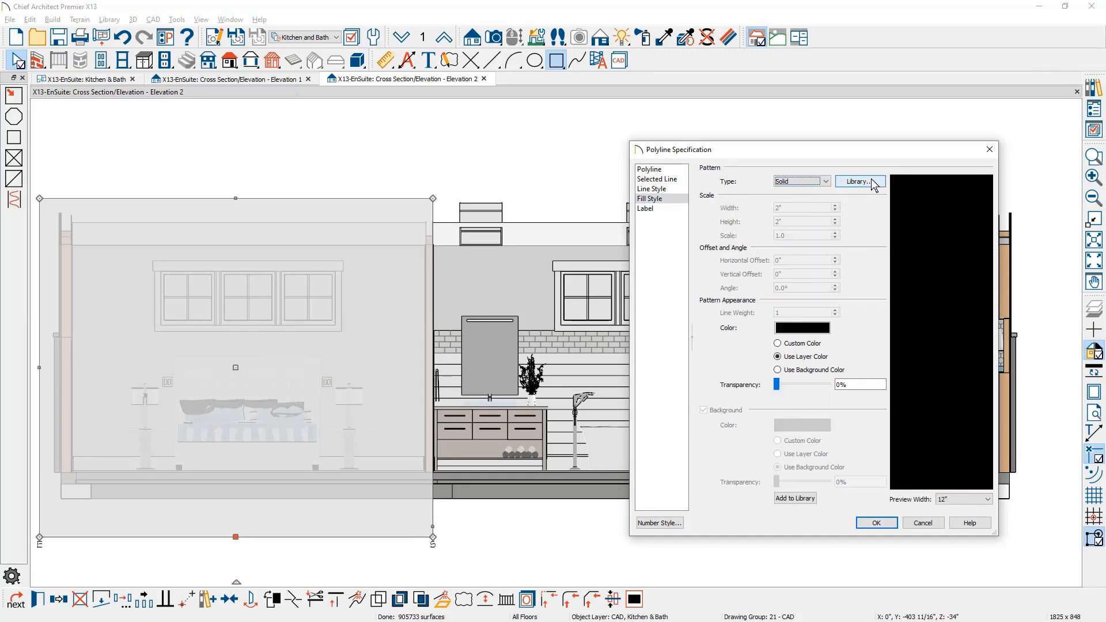
{"action": "left_click", "coordinate": [802, 328]}
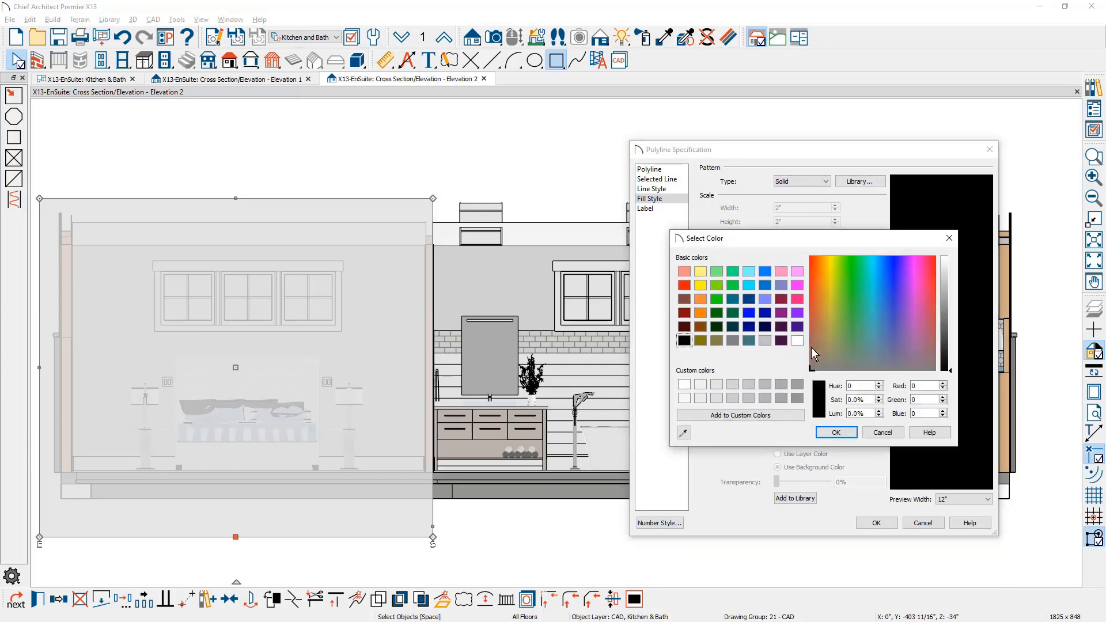
{"action": "left_click", "coordinate": [798, 341]}
{"action": "left_click", "coordinate": [836, 432]}
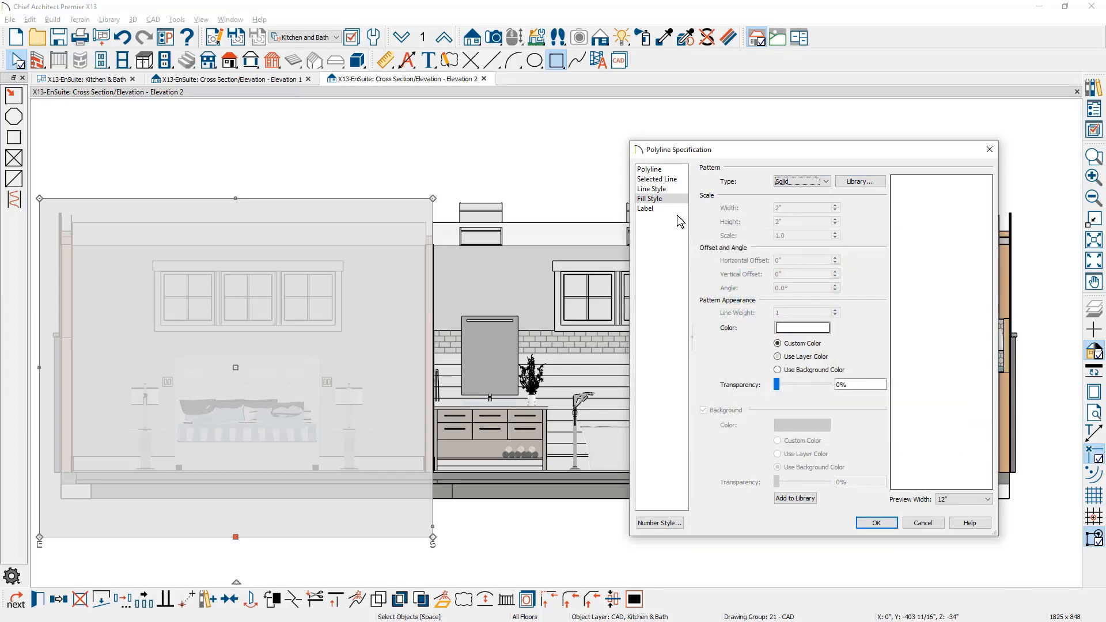
Override the polyline's by-layer line style with an invisible style and apply the specification.
{"action": "left_click", "coordinate": [657, 189]}
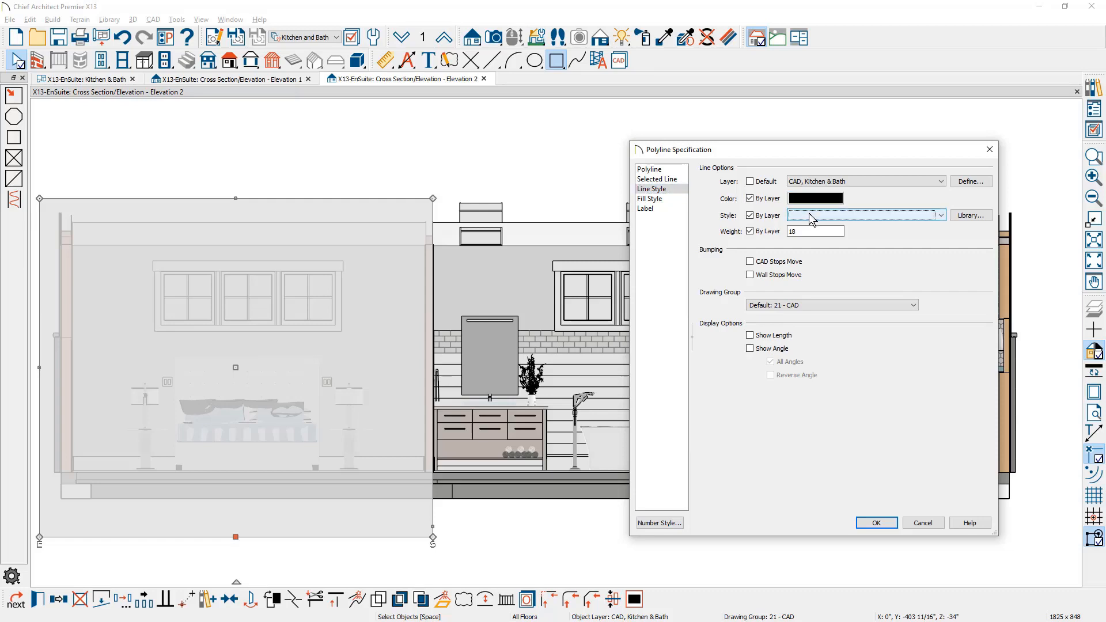
{"action": "left_click", "coordinate": [812, 220]}
{"action": "left_click", "coordinate": [836, 287]}
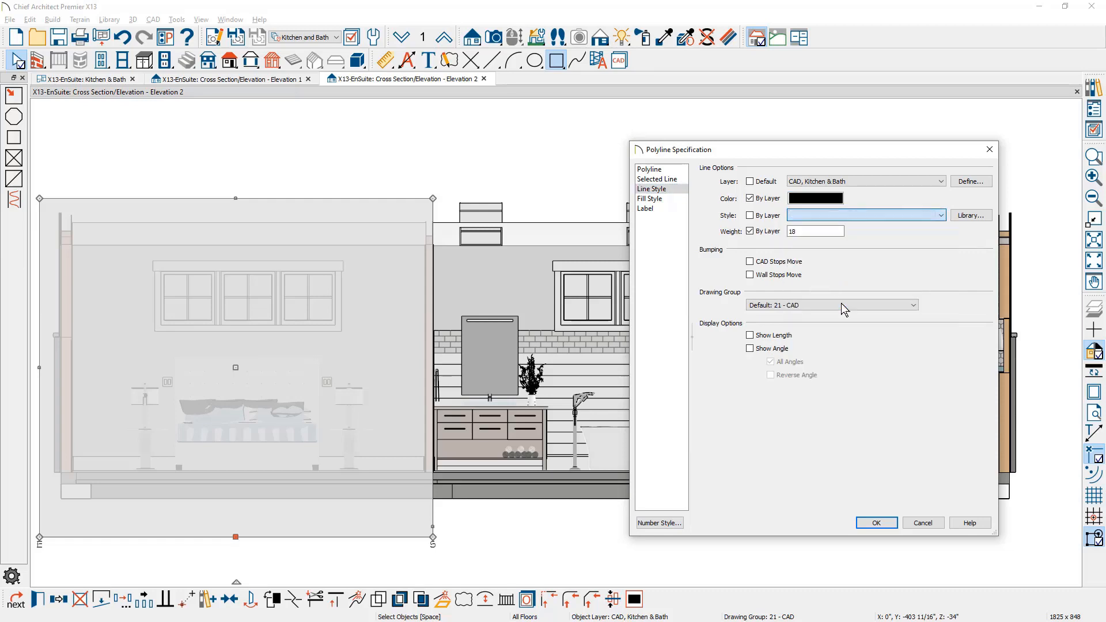
{"action": "left_click", "coordinate": [877, 523]}
{"action": "left_click", "coordinate": [892, 529]}
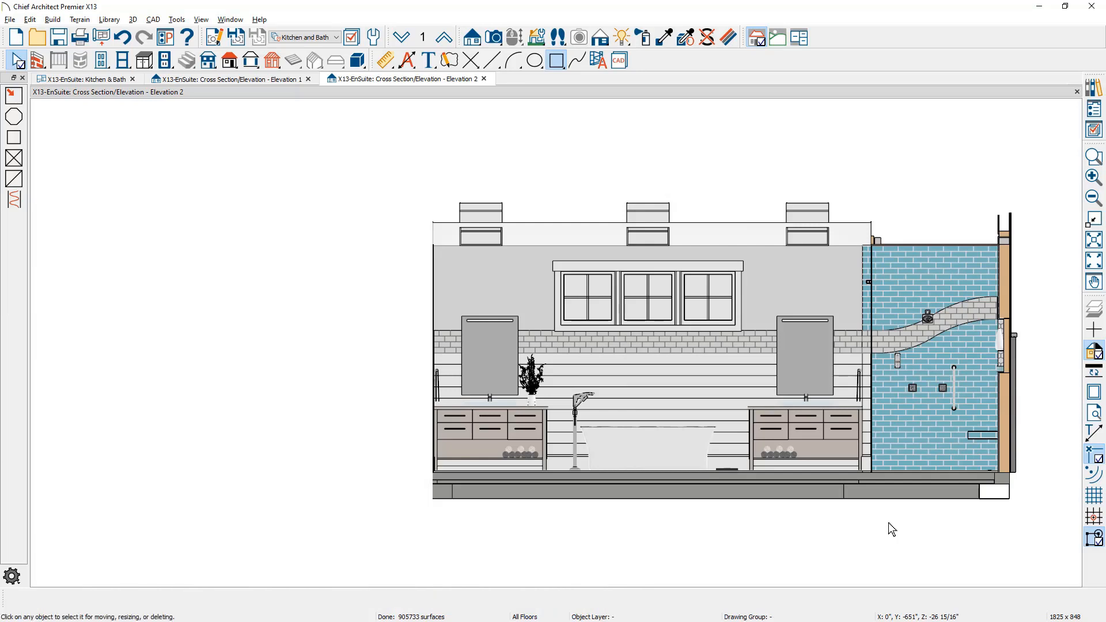
Cover the skylights and area above the ceiling with a rectangle, and apply the first mask's fill and line properties to it.
{"action": "middle_click_drag", "start_coordinate": [770, 344], "coordinate": [586, 327]}
{"action": "left_click", "coordinate": [550, 65]}
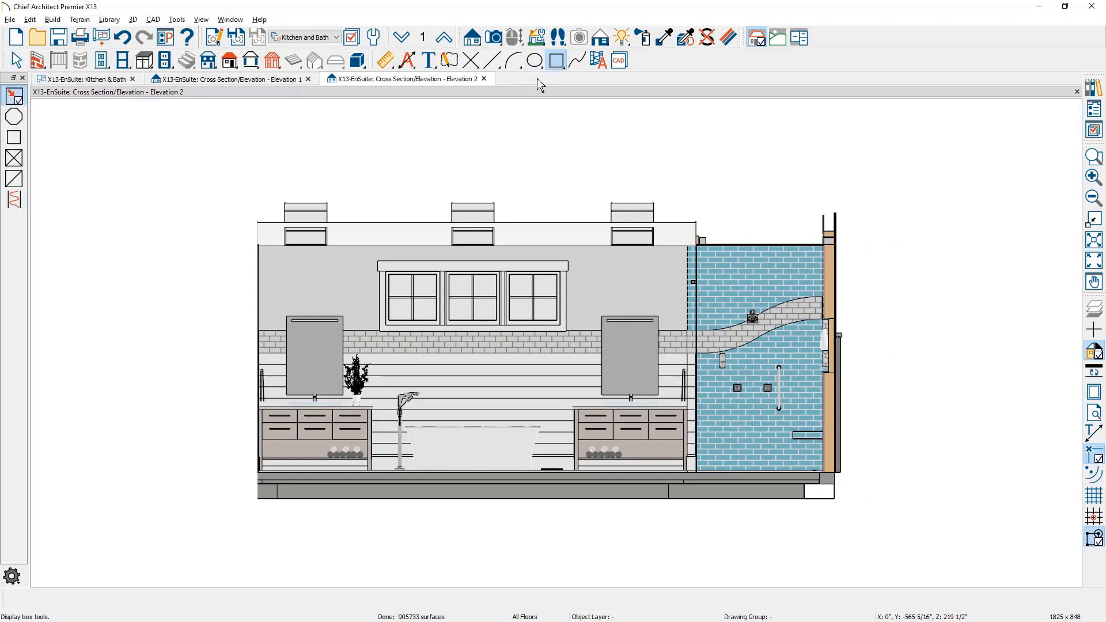
{"action": "mouse_move", "coordinate": [235, 174]}
{"action": "left_mouse_down"}
{"action": "mouse_move", "coordinate": [270, 208]}
{"action": "mouse_move", "coordinate": [830, 257]}
{"action": "mouse_move", "coordinate": [878, 247]}
{"action": "left_mouse_up"}
{"action": "left_click", "coordinate": [687, 39]}
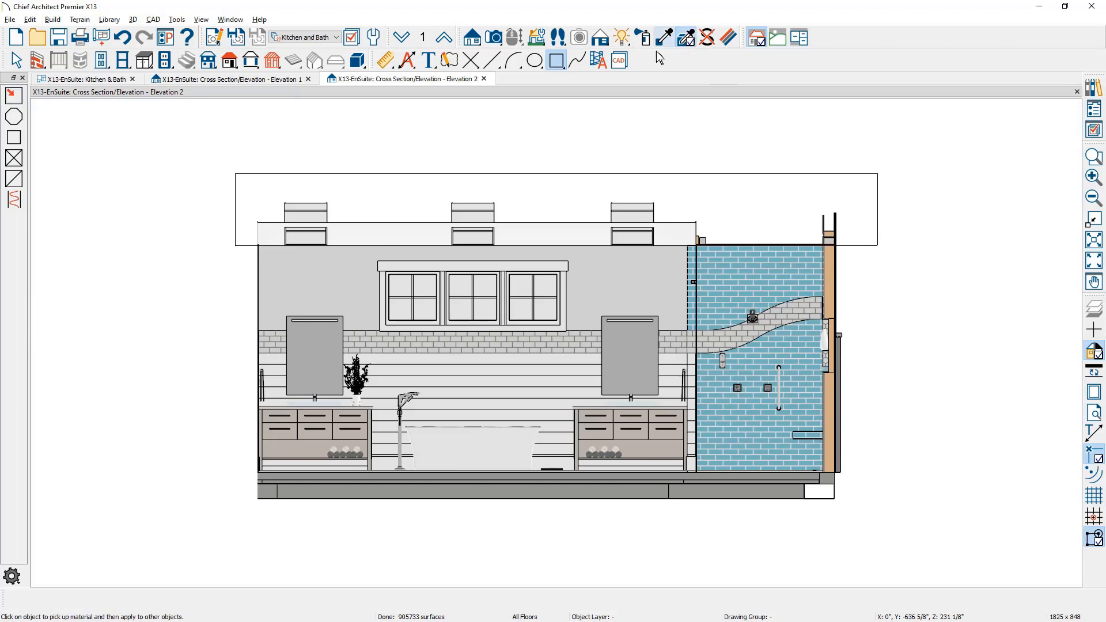
{"action": "left_click", "coordinate": [235, 210]}
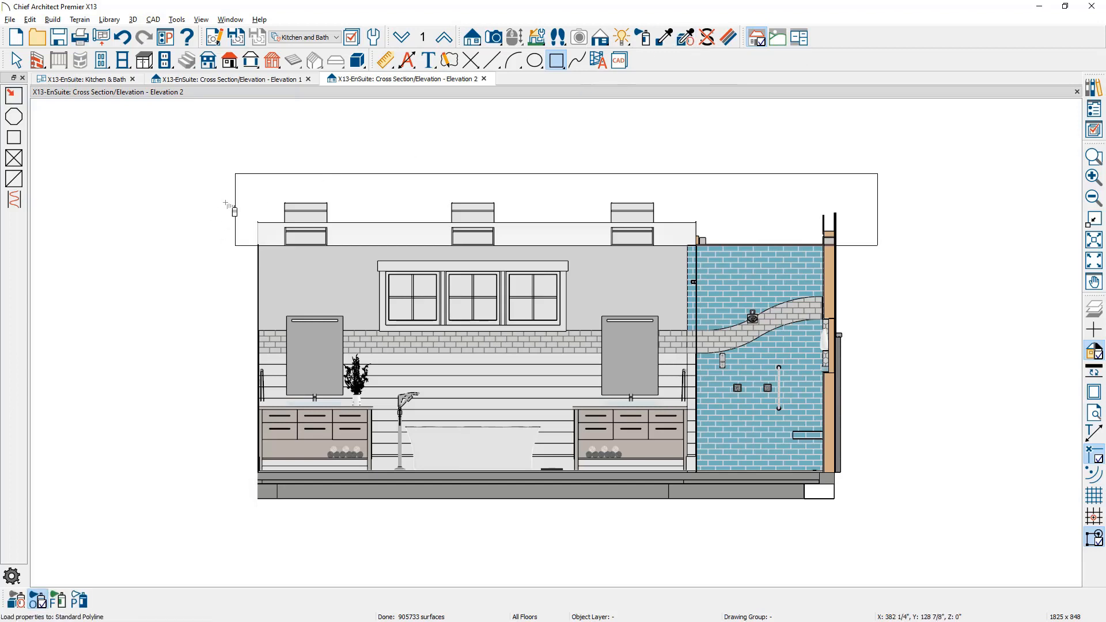
{"action": "left_click", "coordinate": [236, 190]}
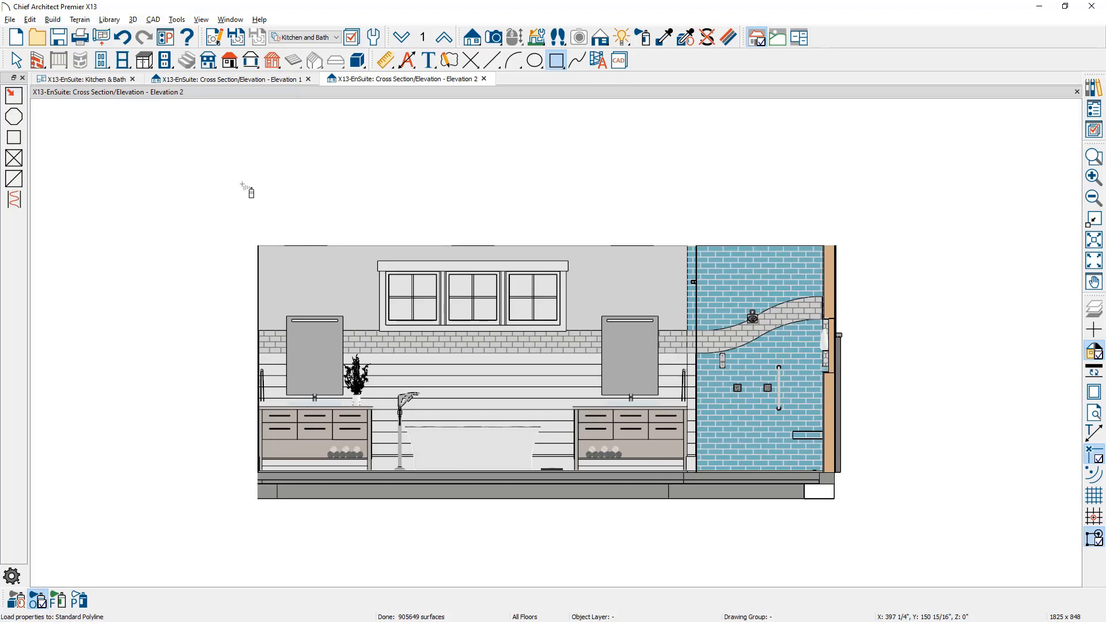
{"action": "key", "text": "space"}
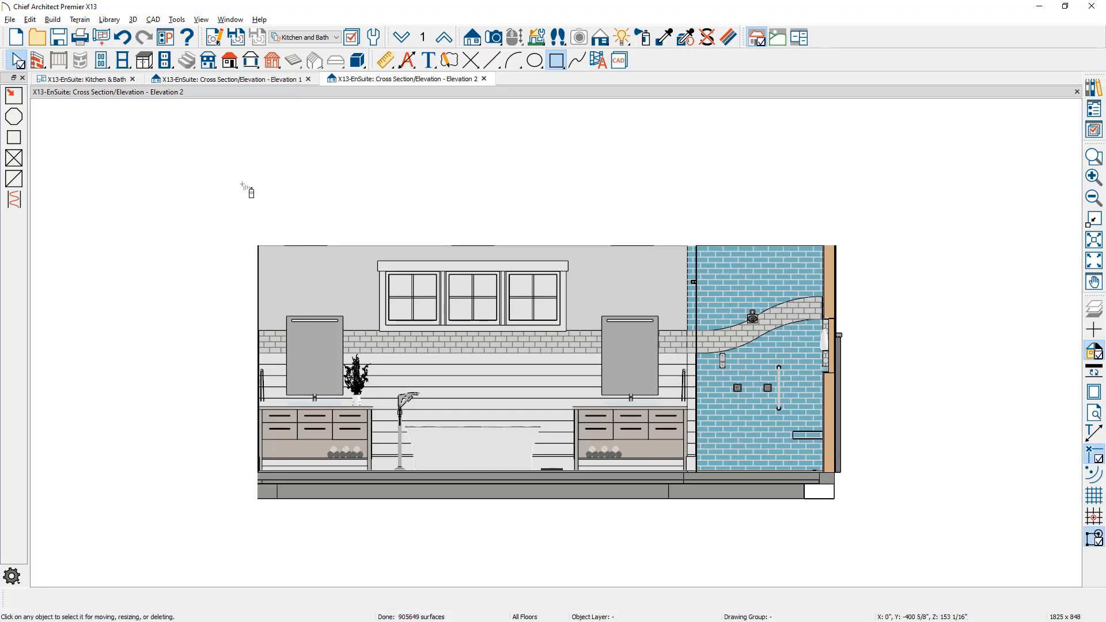
Break the upper mask's bottom edge at the shower's exterior wall and extend the outer part down past the foundation.
{"action": "left_click", "coordinate": [833, 242]}
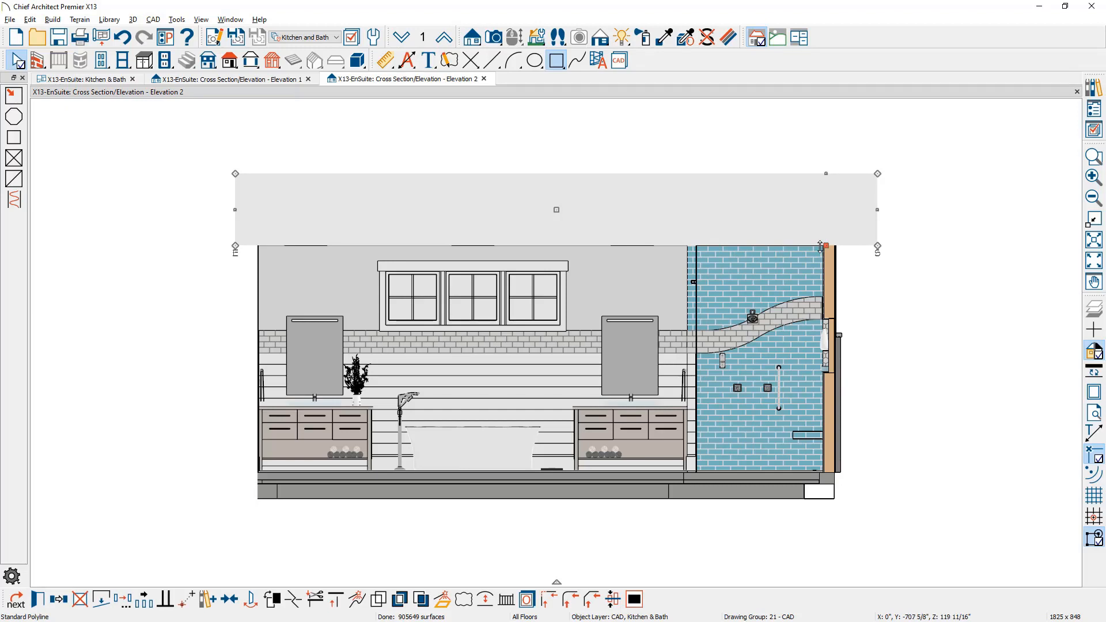
{"action": "left_click", "coordinate": [296, 600]}
{"action": "left_click", "coordinate": [823, 245]}
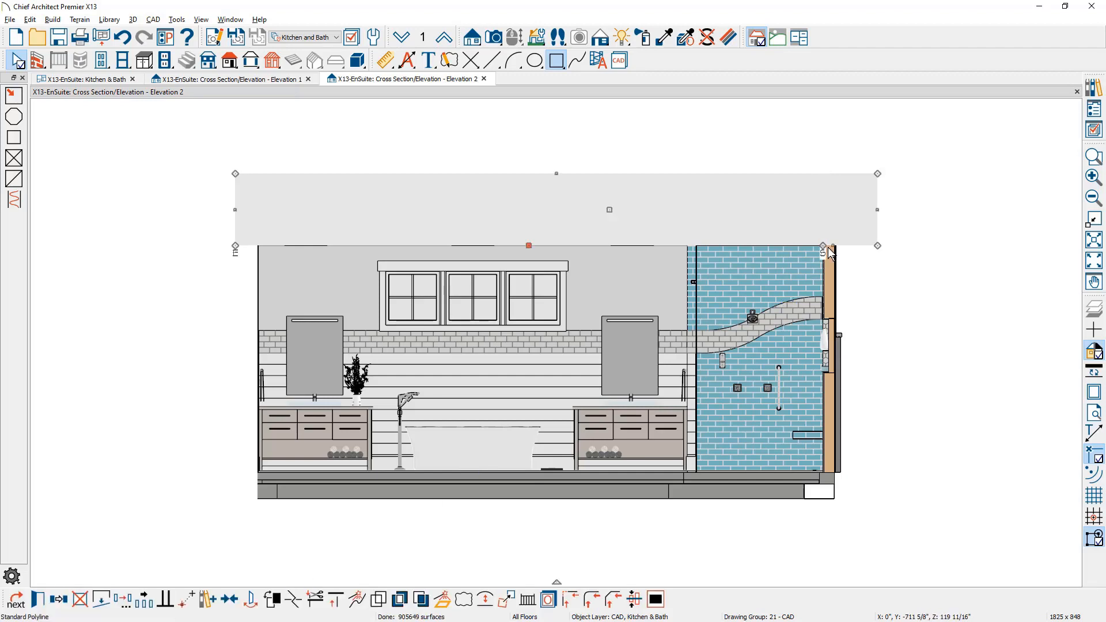
{"action": "left_click_drag", "start_coordinate": [834, 244], "coordinate": [836, 538]}
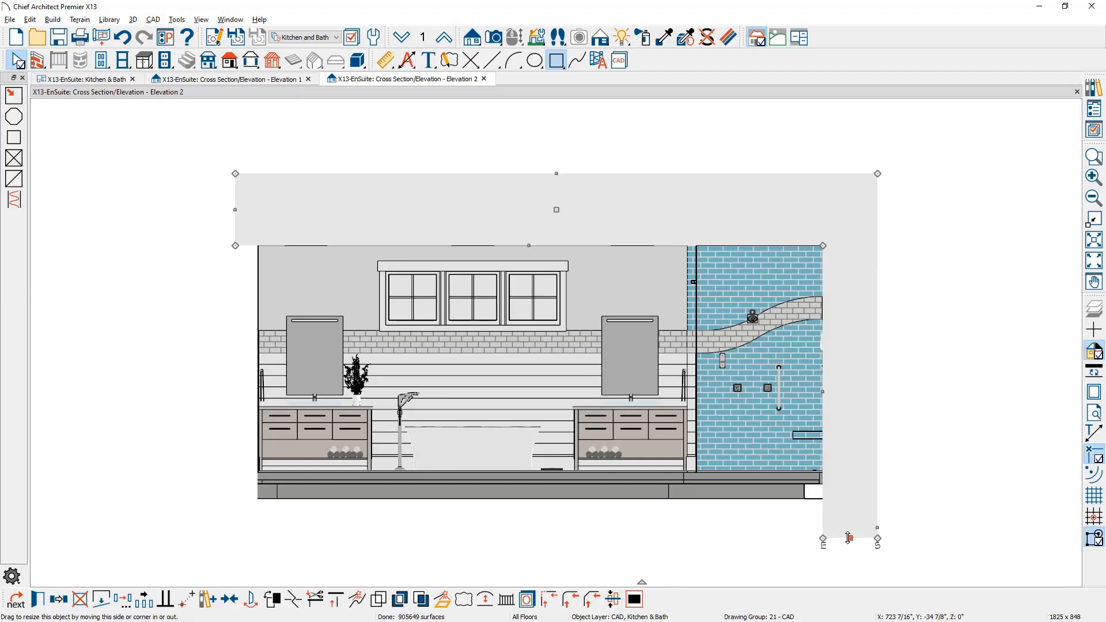
Break the mask's inner vertical edge at floor level and extend its lower part across the floor structure and foundation.
{"action": "left_click", "coordinate": [830, 494]}
{"action": "left_click_drag", "start_coordinate": [825, 497], "coordinate": [209, 514]}
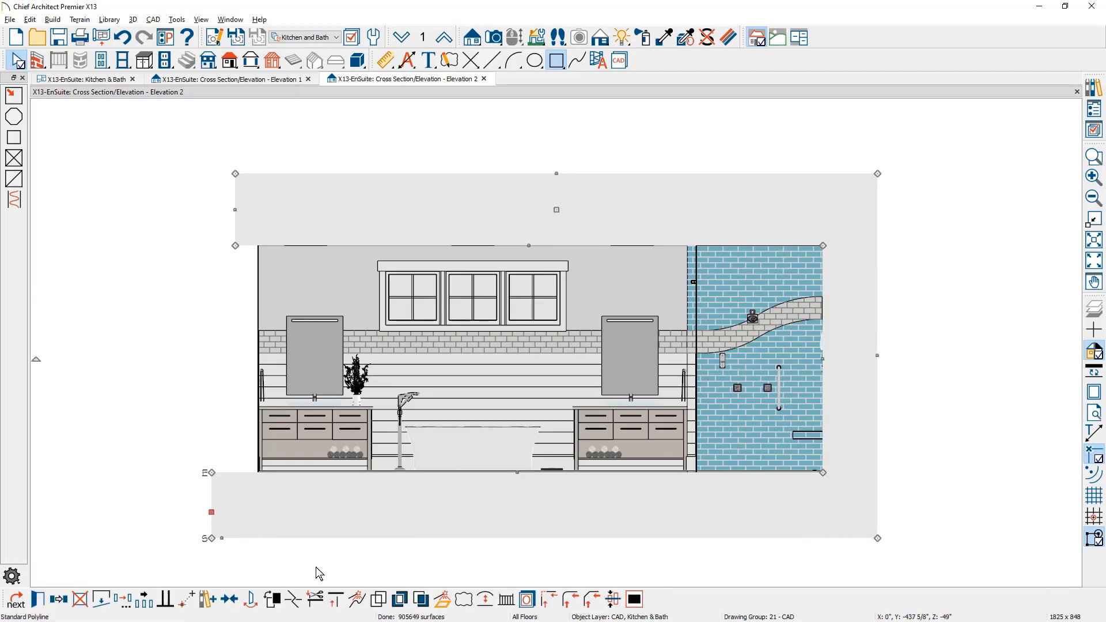
{"action": "left_click", "coordinate": [361, 566]}
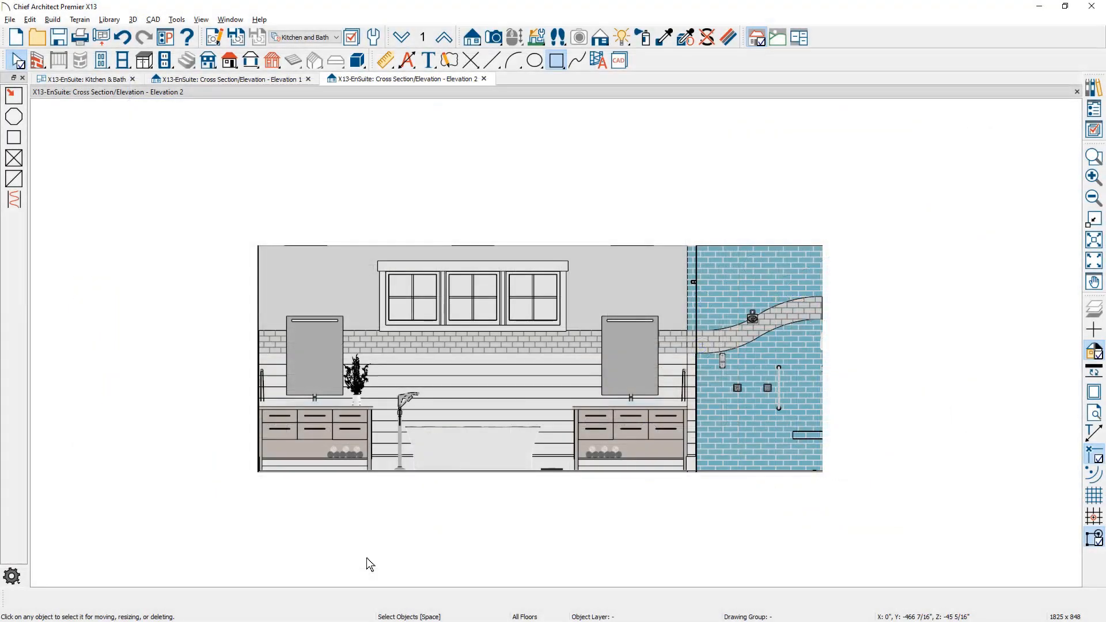
Inspect the masked elevation's camera specification, and close that elevation view without saving it.
{"action": "left_click", "coordinate": [220, 37]}
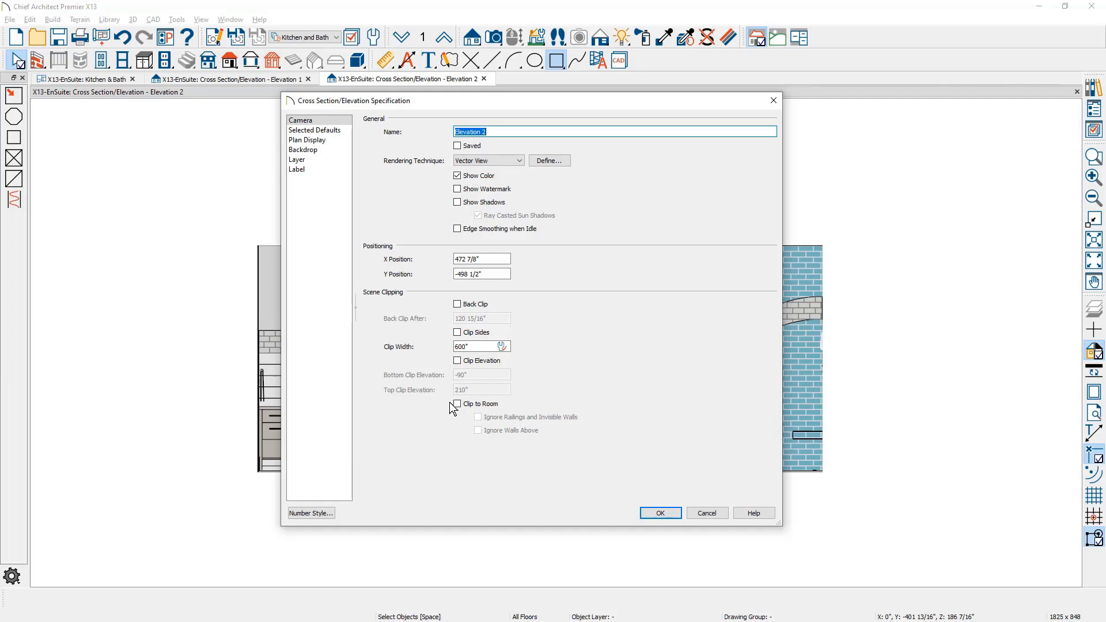
{"action": "left_click", "coordinate": [660, 513]}
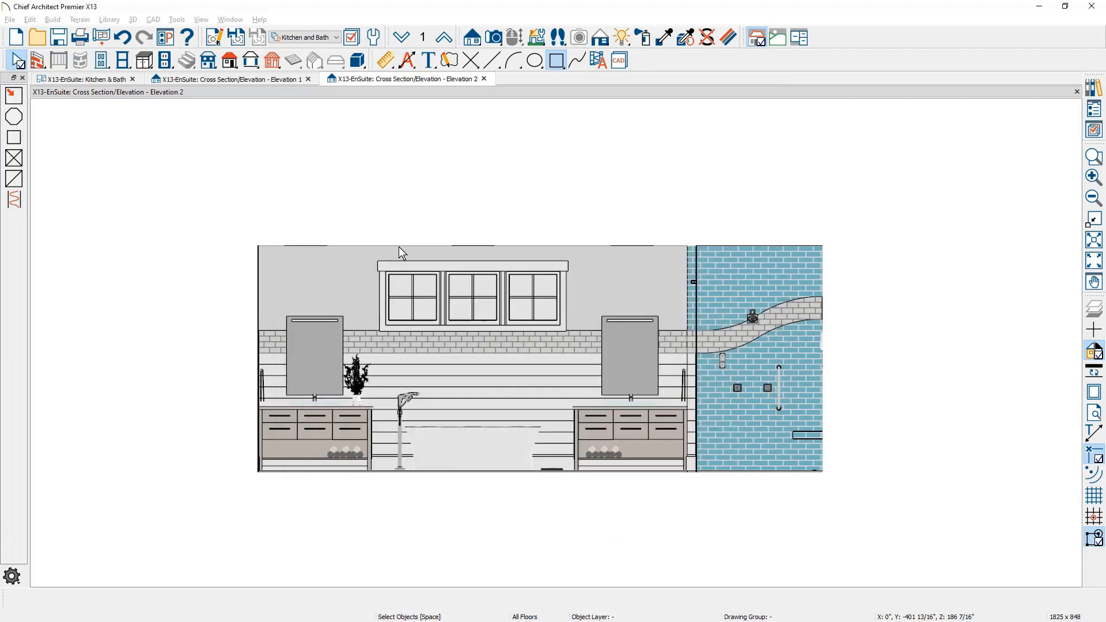
{"action": "left_click", "coordinate": [484, 79]}
{"action": "left_click", "coordinate": [589, 332]}
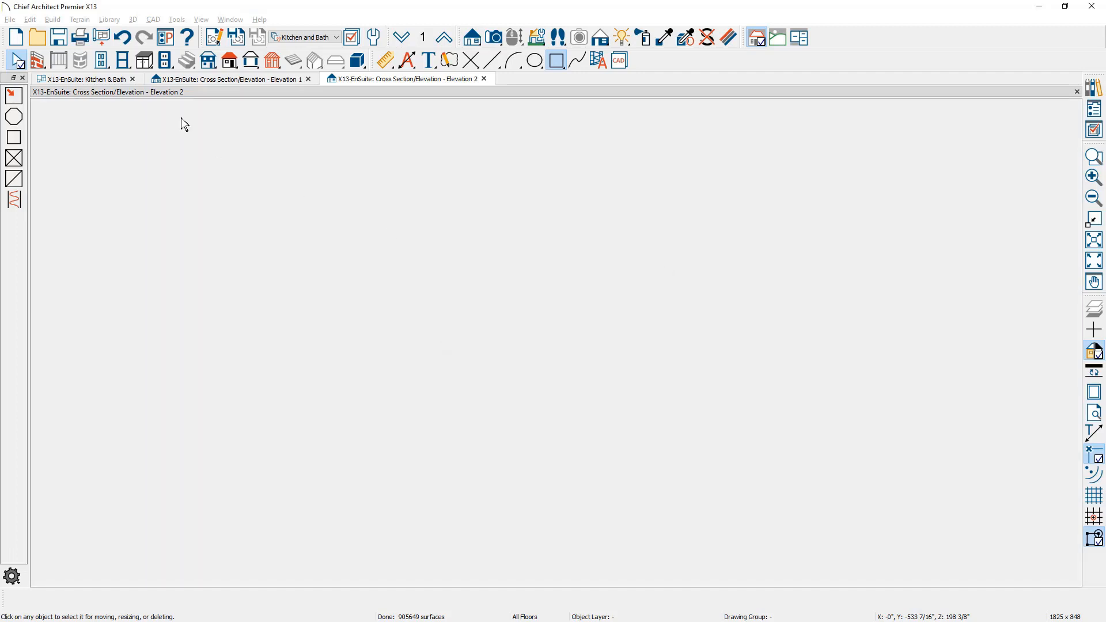
Return to the floor plan and open the B1 Bath Suite elevation view from its camera symbol.
{"action": "left_click", "coordinate": [111, 79]}
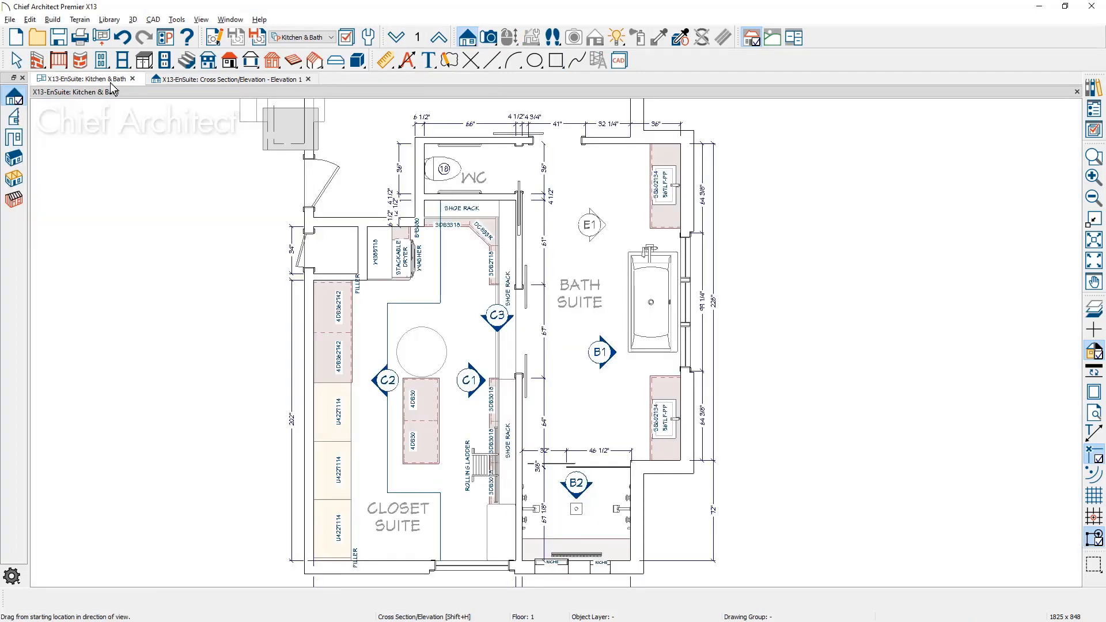
{"action": "key", "text": "space"}
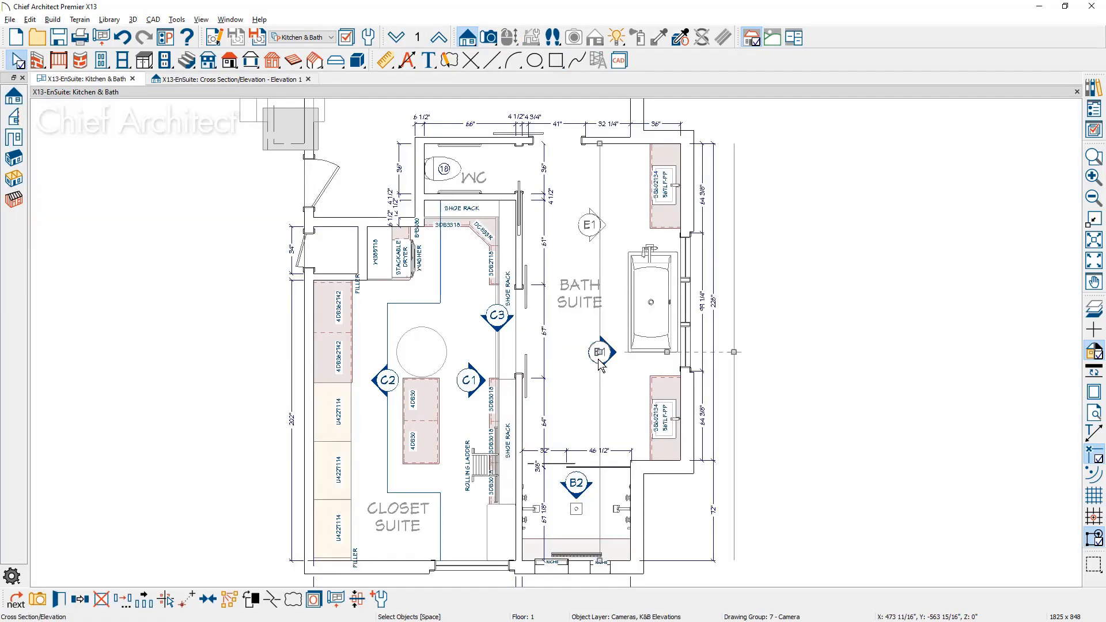
{"action": "left_click", "coordinate": [600, 364]}
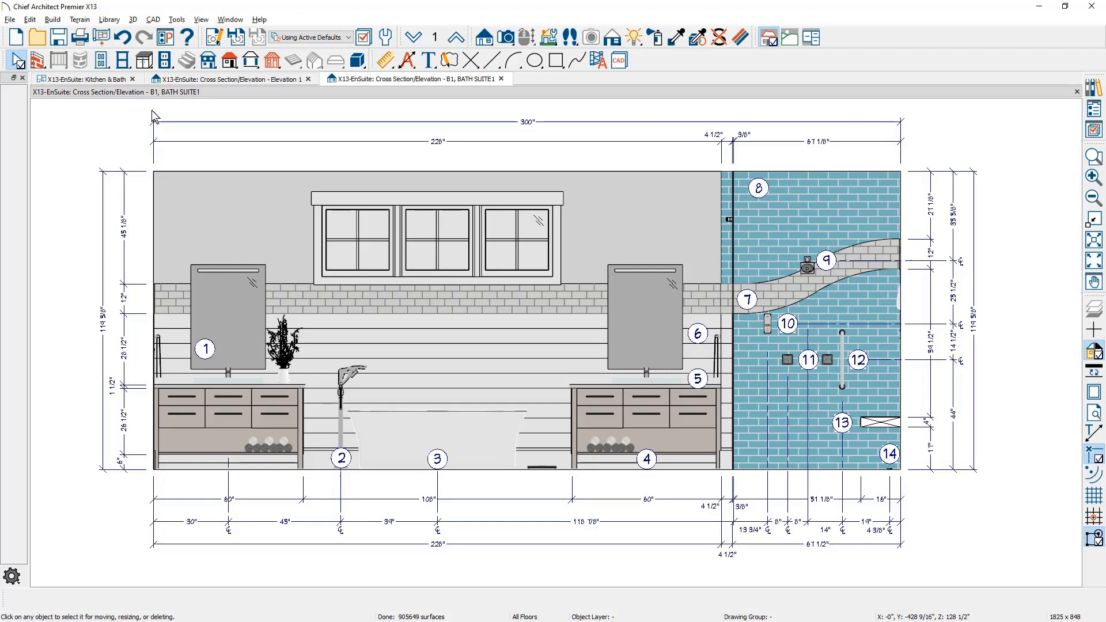
Return to the floor plan, create a cross section/elevation facing the Bath Suite's tub and vanity wall, and clip it to the room.
{"action": "left_click", "coordinate": [86, 79]}
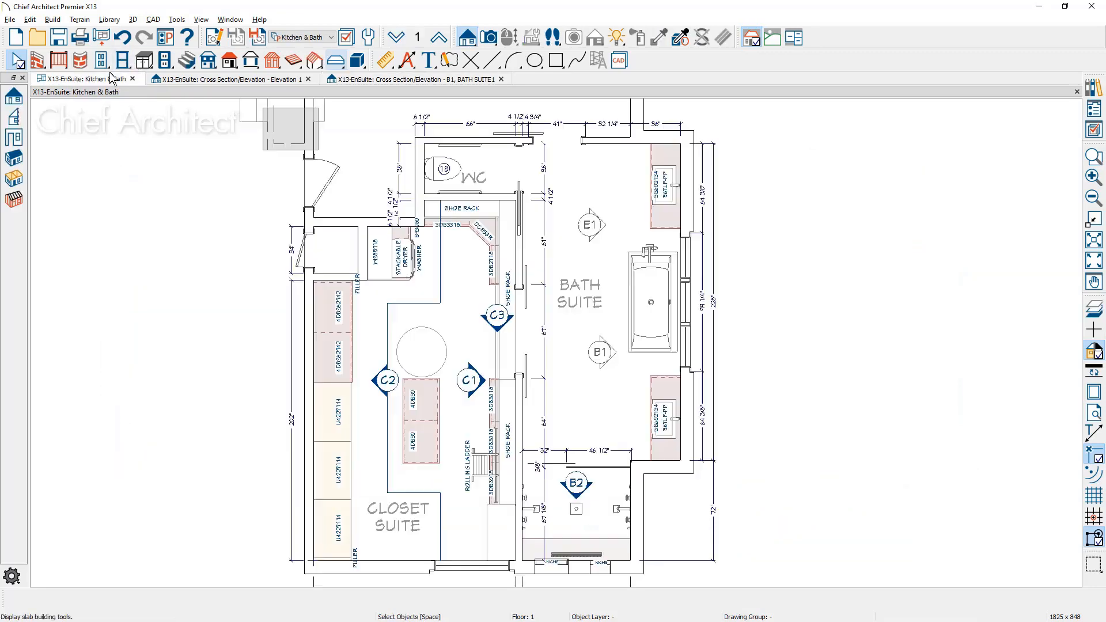
{"action": "left_click", "coordinate": [465, 43]}
{"action": "left_click_drag", "start_coordinate": [592, 275], "coordinate": [798, 277]}
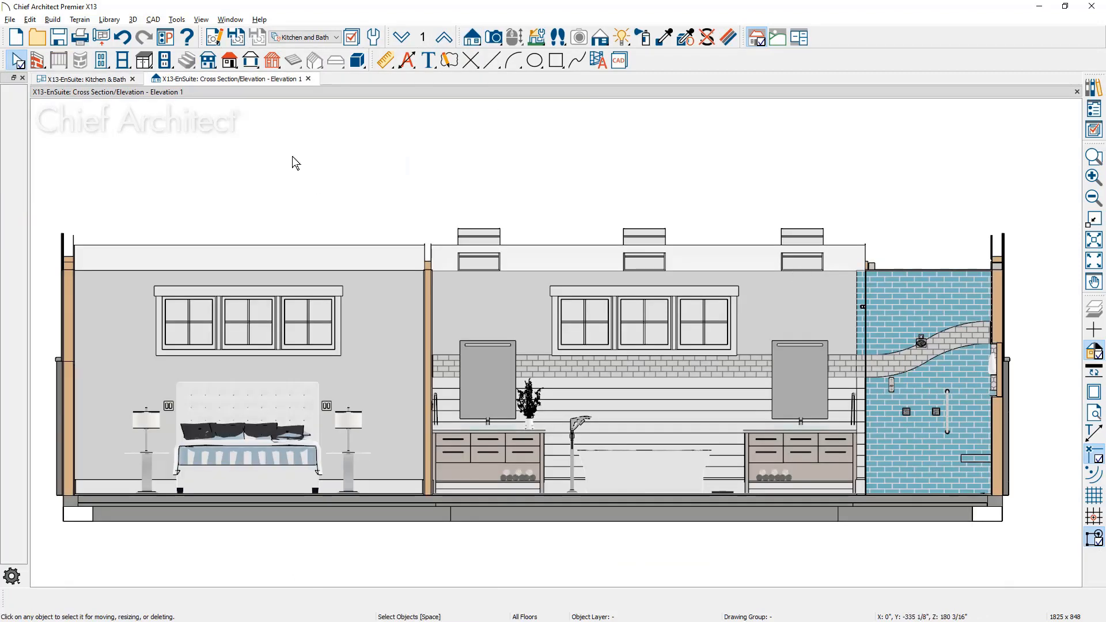
{"action": "left_click", "coordinate": [218, 46]}
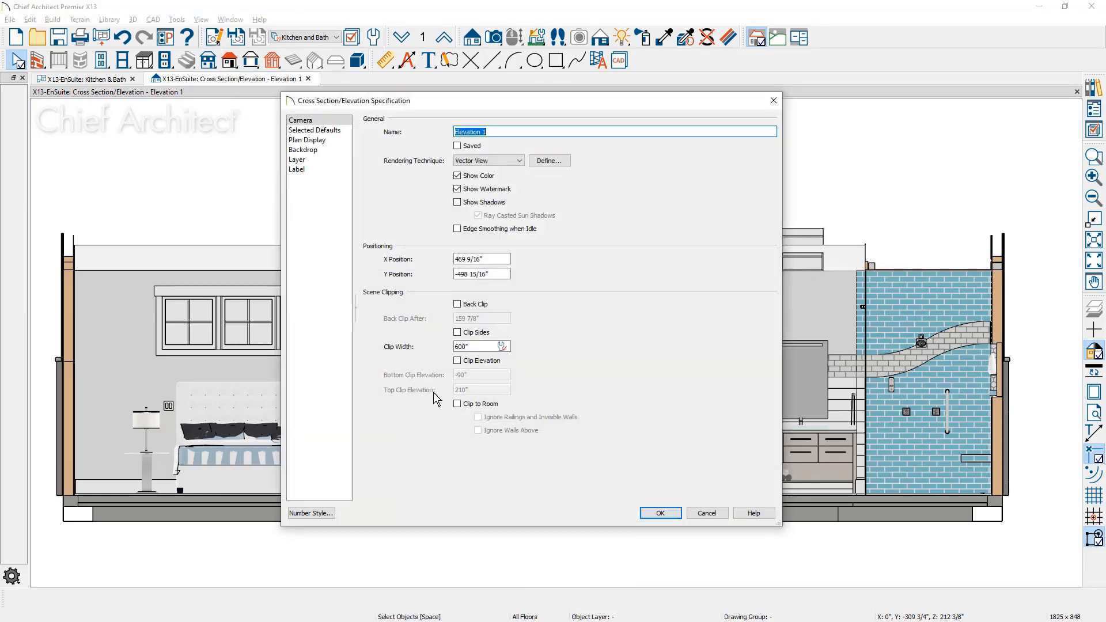
{"action": "left_click", "coordinate": [458, 404]}
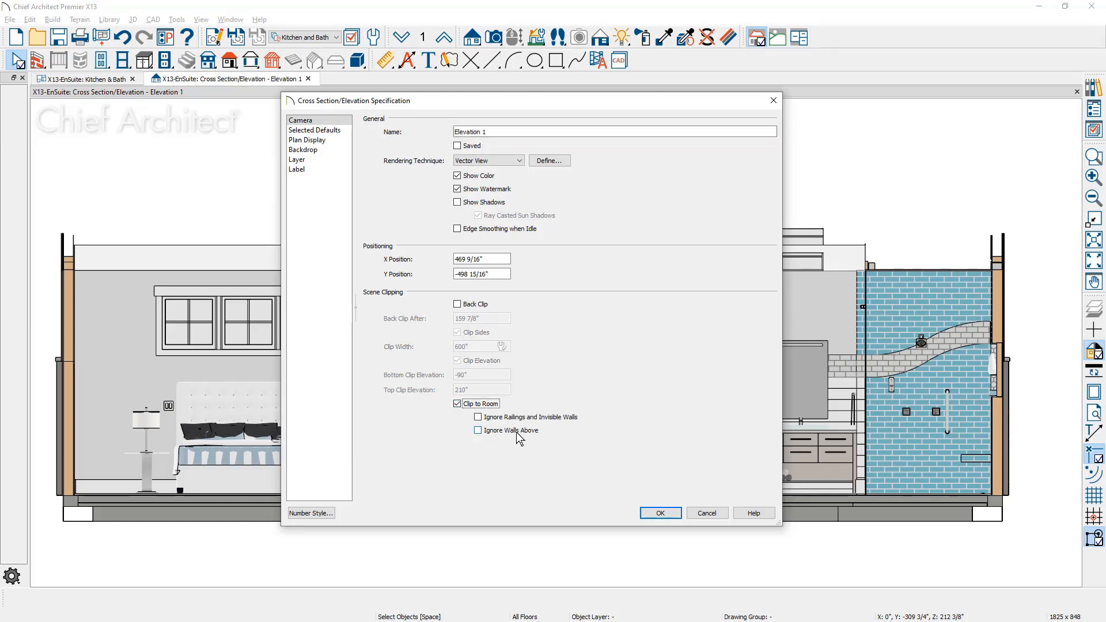
{"action": "left_click", "coordinate": [663, 515]}
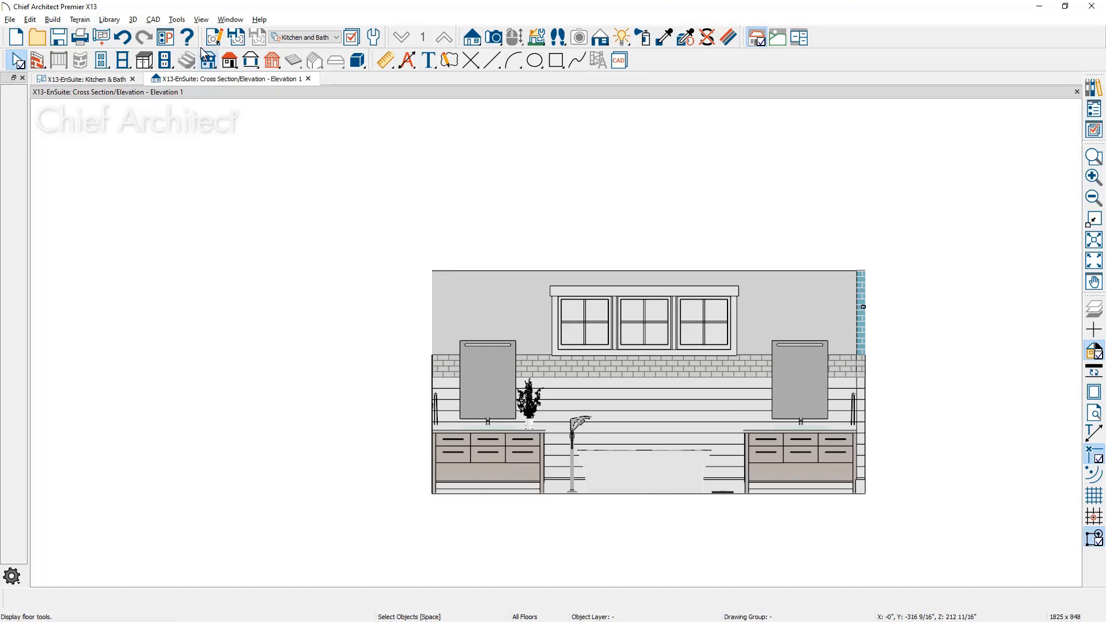
Turn off Clip to Room and extend the elevation's clip boundary sideways to the shower's far wall to include the shower.
{"action": "left_click", "coordinate": [219, 45]}
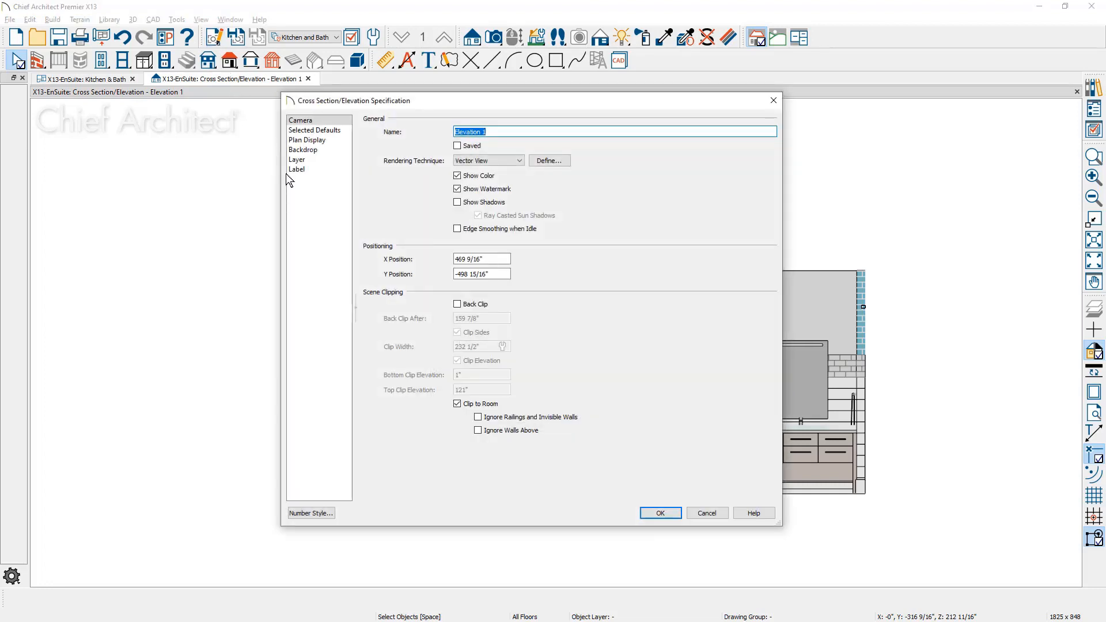
{"action": "left_click", "coordinate": [458, 405]}
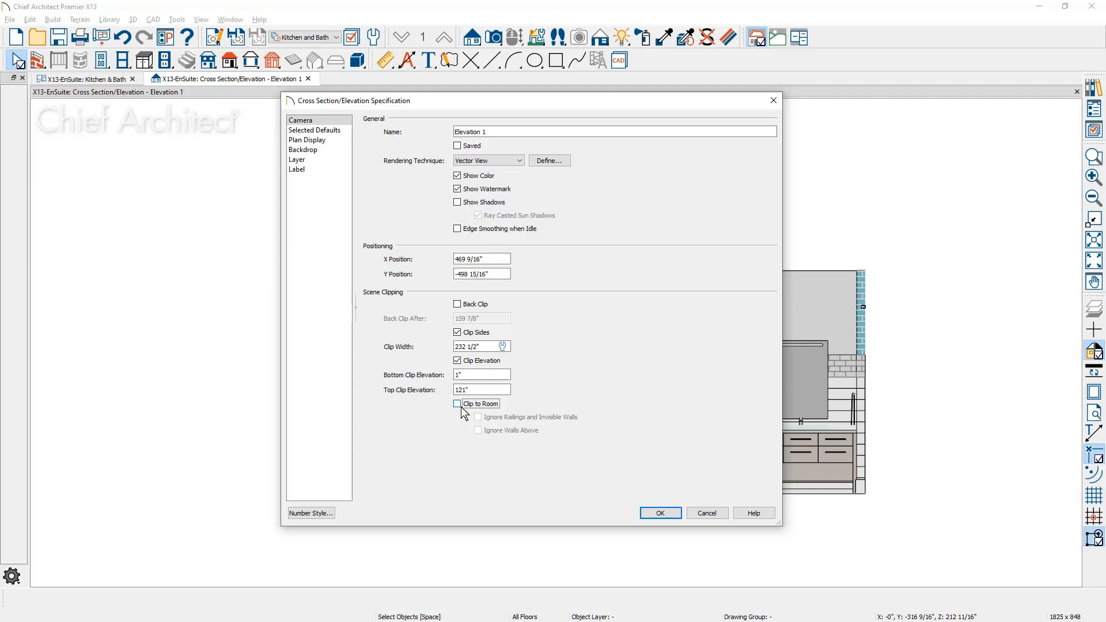
{"action": "left_click", "coordinate": [660, 512]}
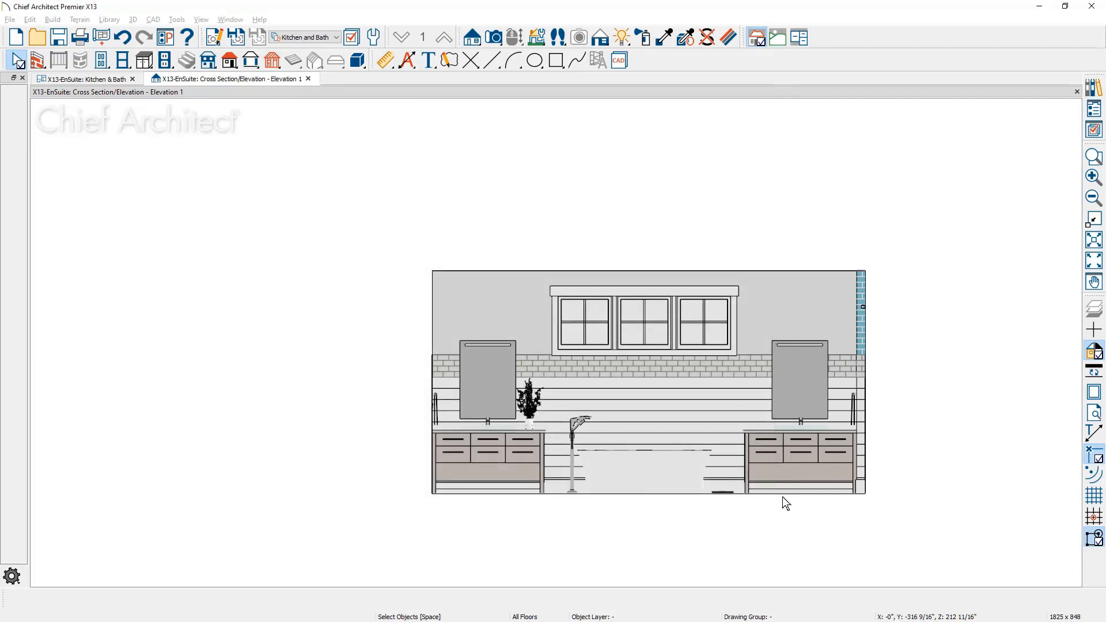
{"action": "left_click", "coordinate": [867, 465]}
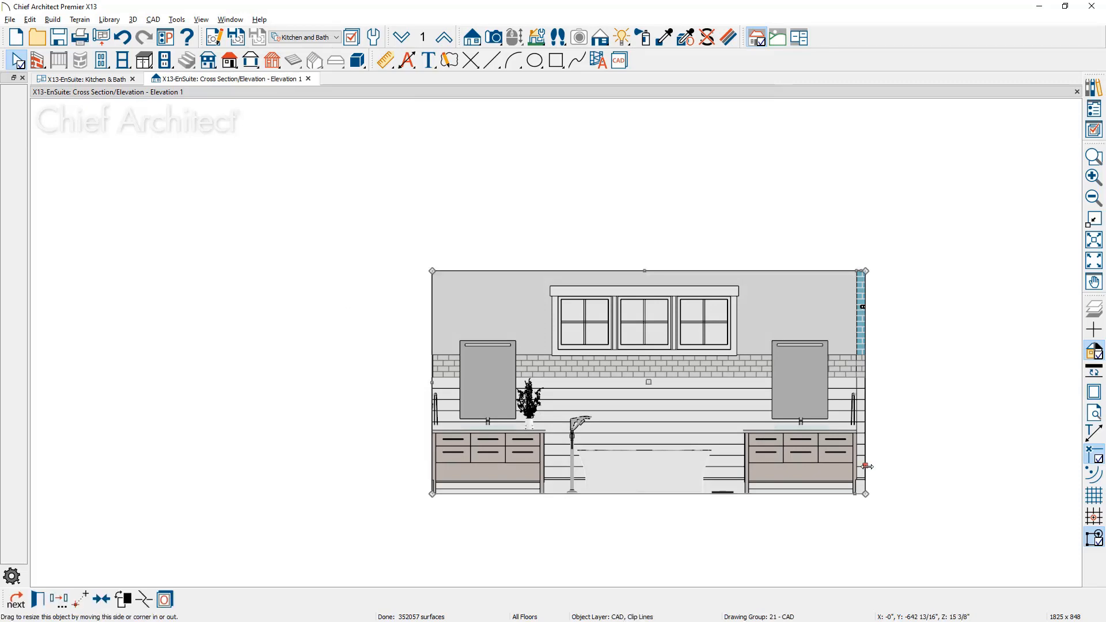
{"action": "middle_click_drag", "start_coordinate": [897, 481], "coordinate": [768, 442]}
{"action": "scroll", "coordinate": [749, 445], "scroll_direction": "up", "scroll_amount": 2}
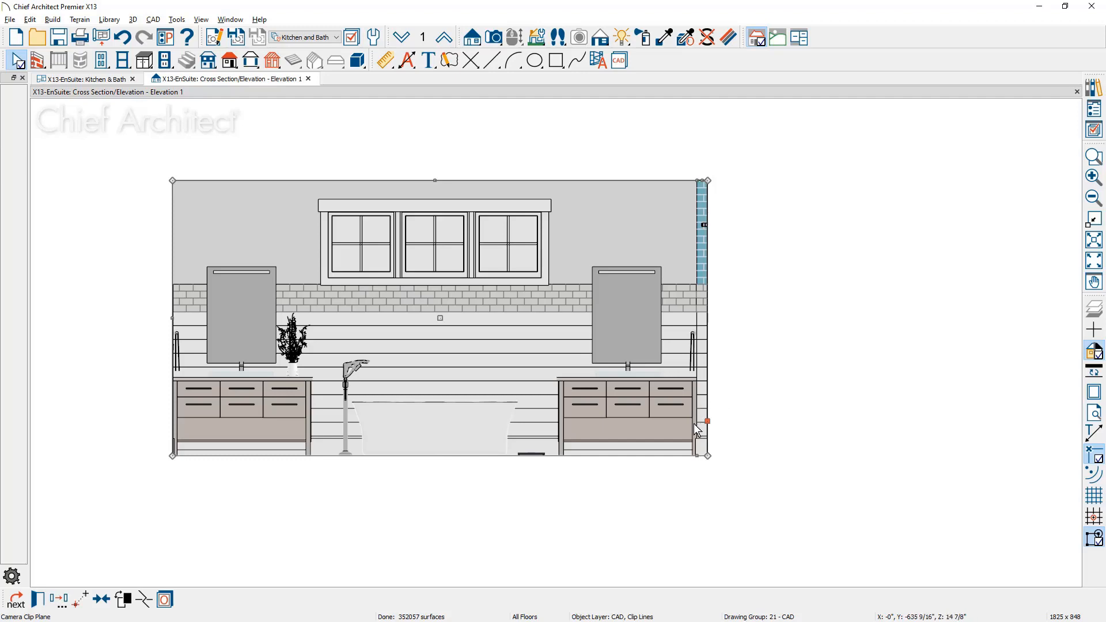
{"action": "left_click_drag", "start_coordinate": [708, 421], "coordinate": [932, 438]}
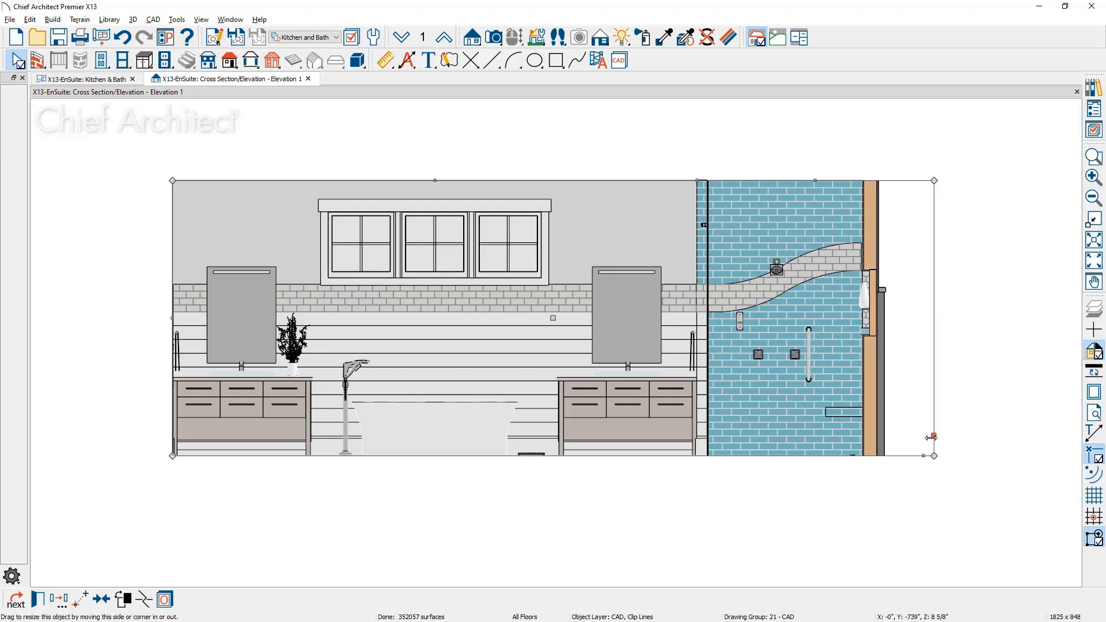
{"action": "left_click_drag", "start_coordinate": [932, 438], "coordinate": [863, 446]}
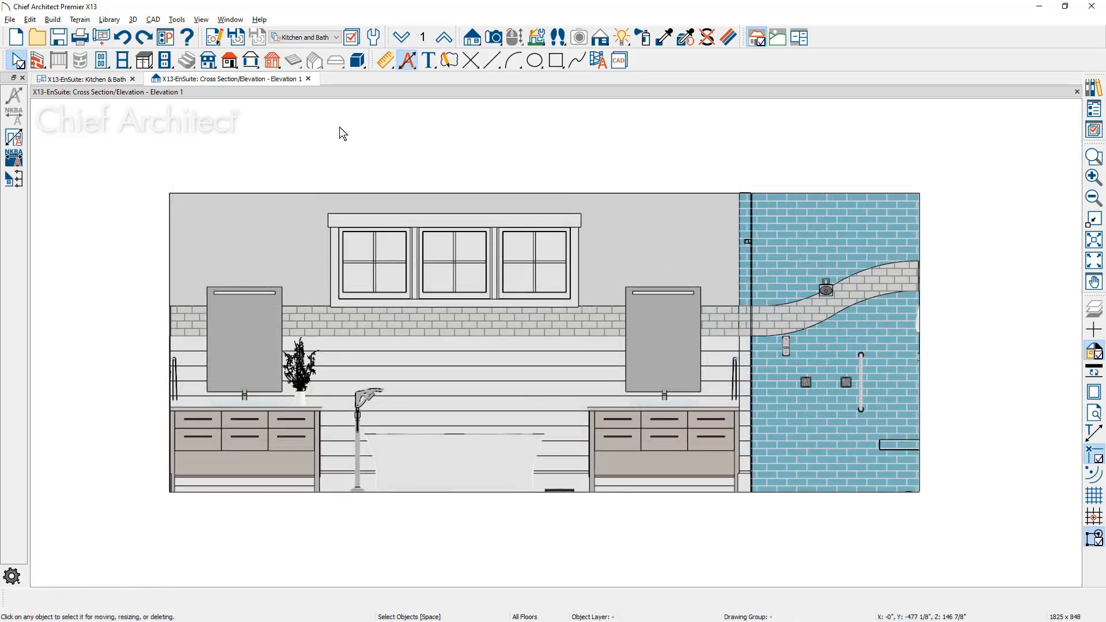
Check the elevation's selected dimension defaults and run the NKBA automatic elevation dimensions.
{"action": "left_click", "coordinate": [215, 38]}
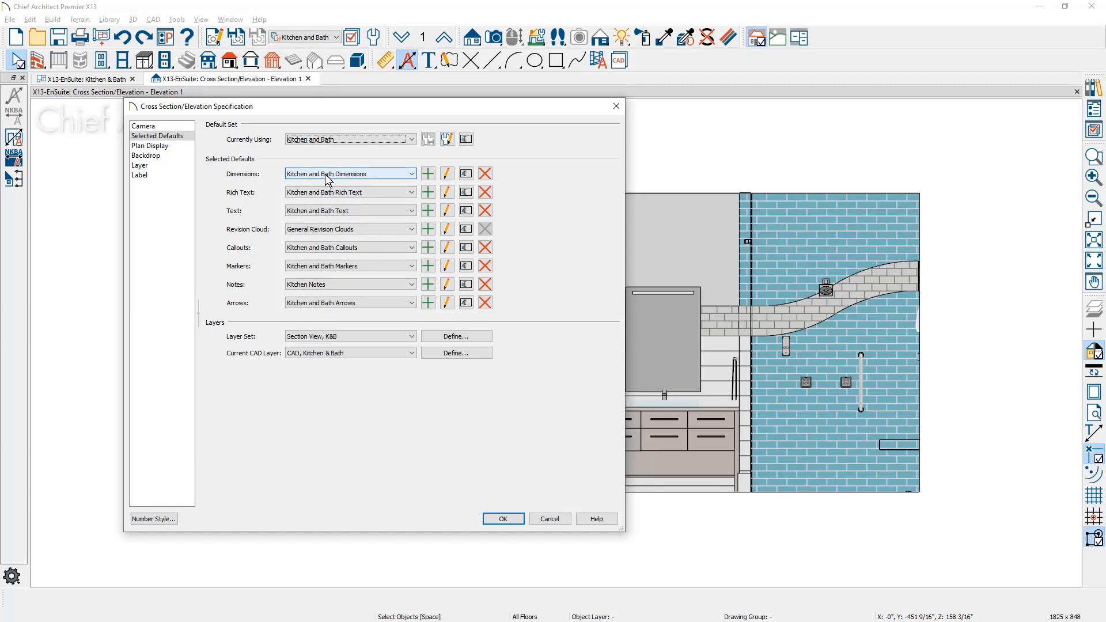
{"action": "left_click", "coordinate": [616, 106]}
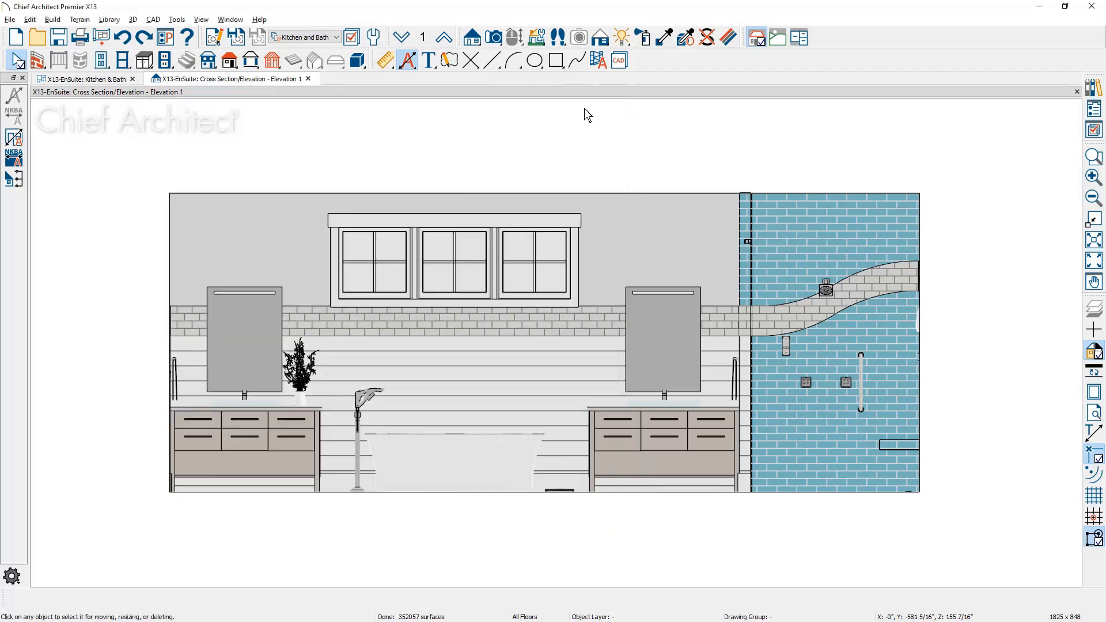
{"action": "left_click", "coordinate": [14, 157]}
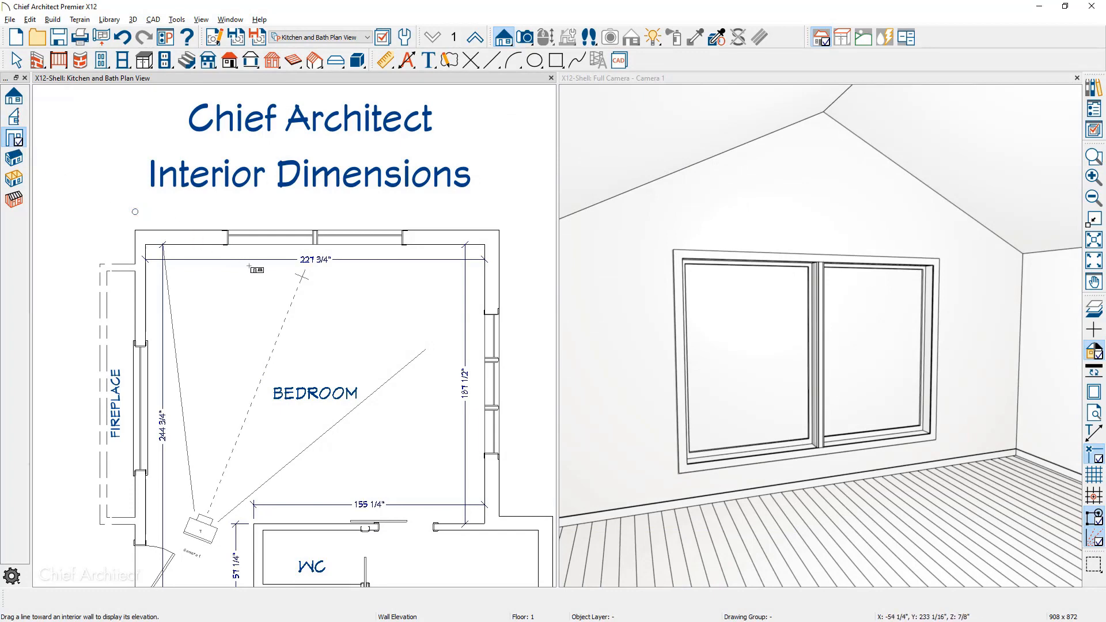
In the X12 plan, create a wall elevation of the bedroom's double-window wall, and aim a cross section/elevation camera at that same wall.
{"action": "left_click_drag", "start_coordinate": [265, 269], "coordinate": [263, 188]}
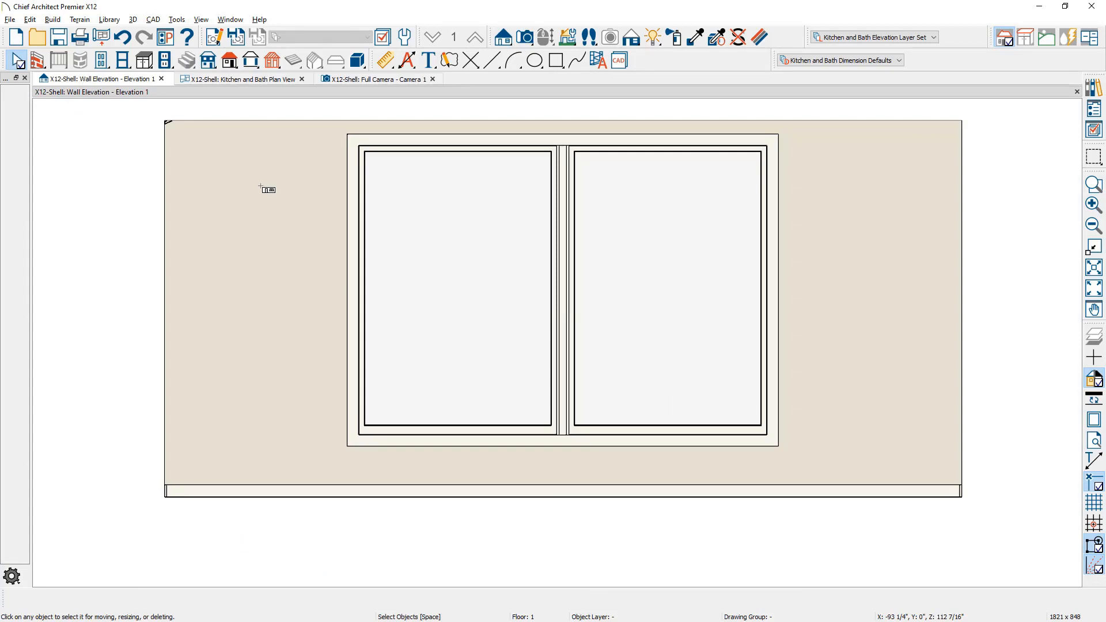
{"action": "left_click", "coordinate": [252, 78]}
{"action": "left_click", "coordinate": [14, 96]}
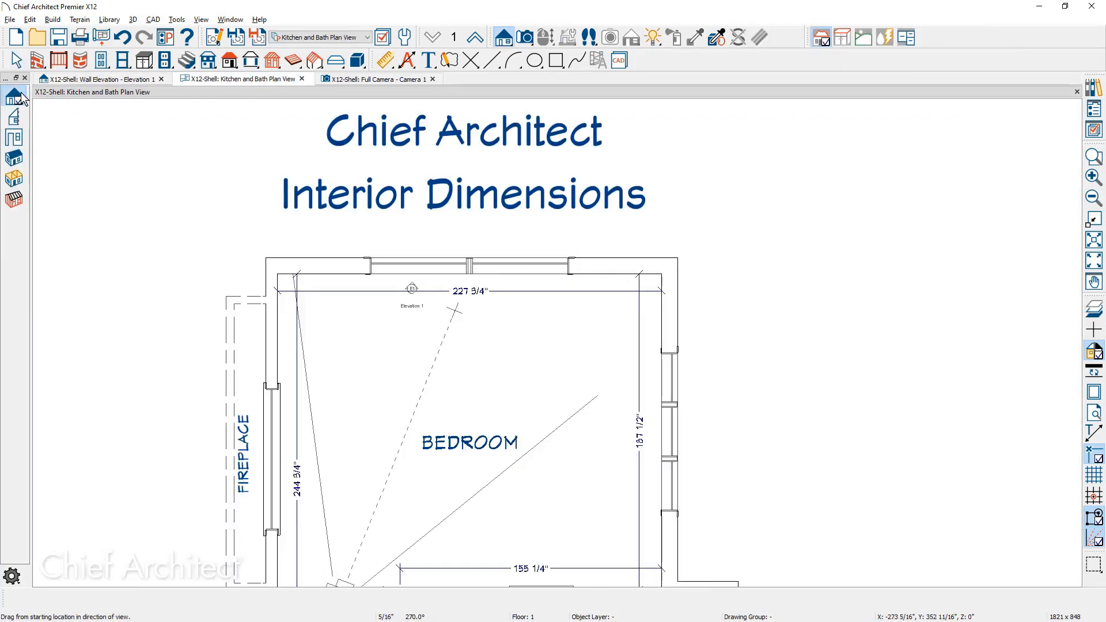
{"action": "left_click_drag", "start_coordinate": [348, 325], "coordinate": [348, 212]}
{"action": "key", "text": "shift+p"}
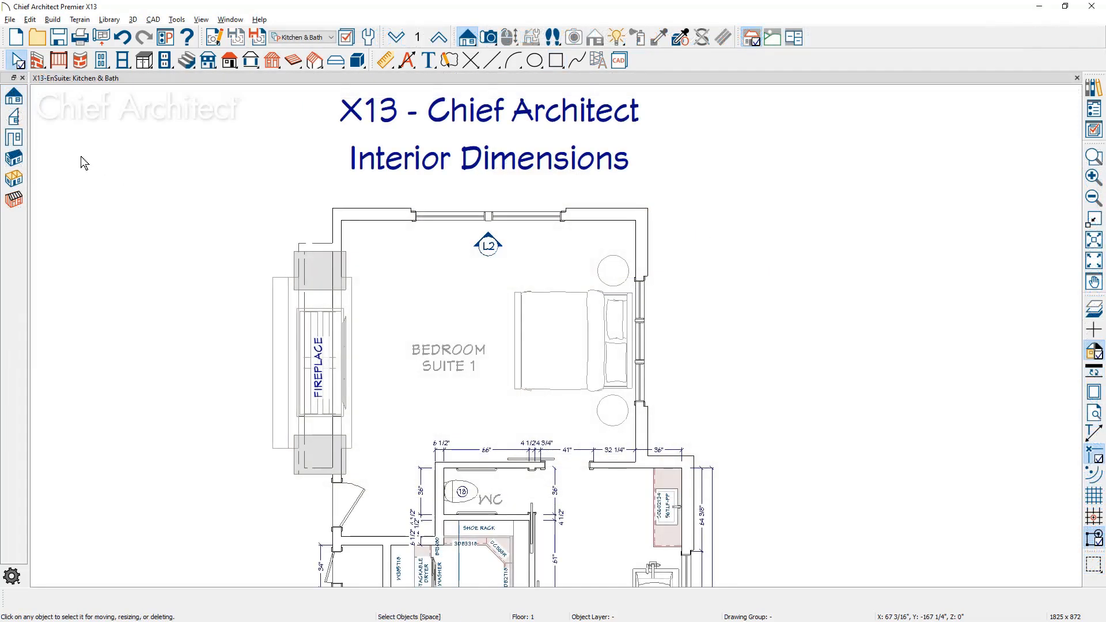
In the X13 plan, create a wall elevation of Bedroom Suite 1's gable wall with the double window.
{"action": "left_click", "coordinate": [21, 141]}
{"action": "left_click_drag", "start_coordinate": [429, 245], "coordinate": [428, 170]}
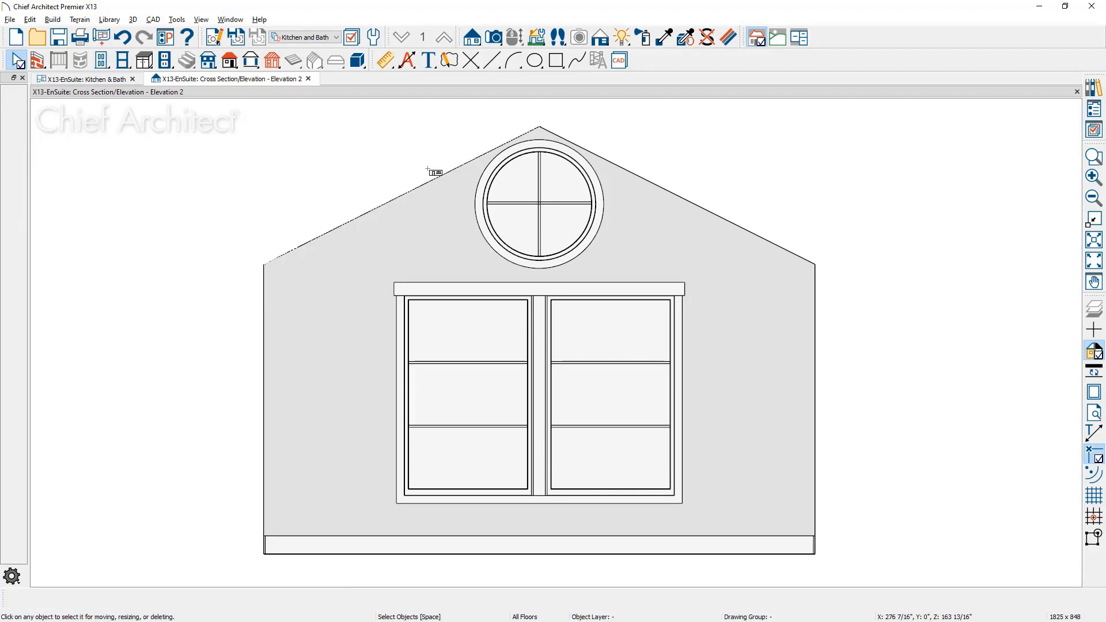
Try the Ignore Walls Above option on the bedroom elevation's room clipping, and undo the change.
{"action": "left_click", "coordinate": [219, 39]}
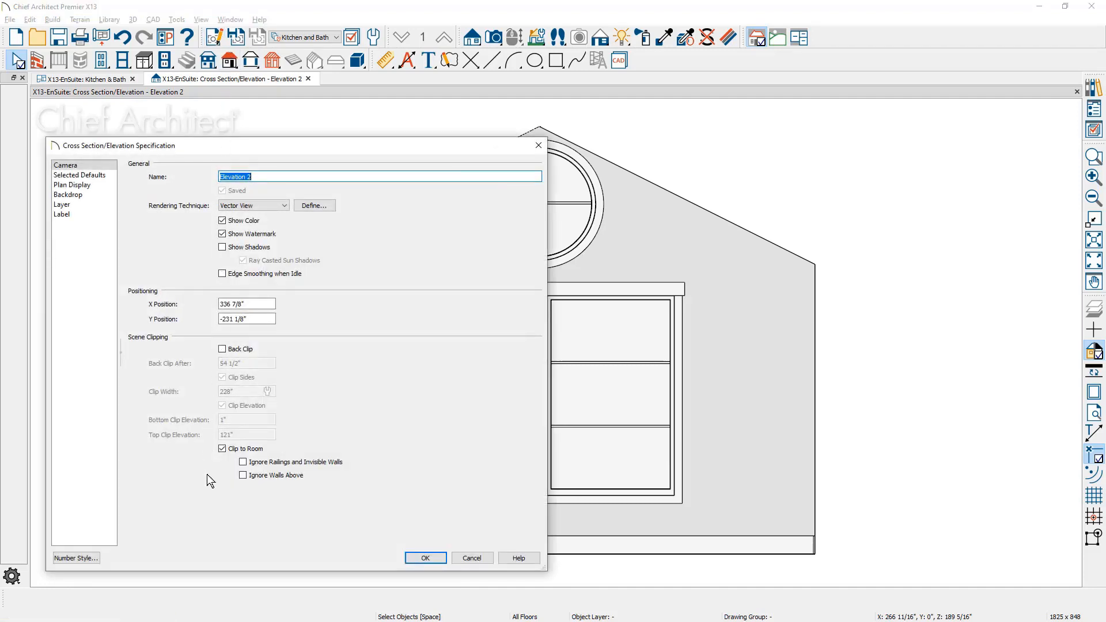
{"action": "left_click", "coordinate": [244, 476]}
{"action": "left_click", "coordinate": [416, 558]}
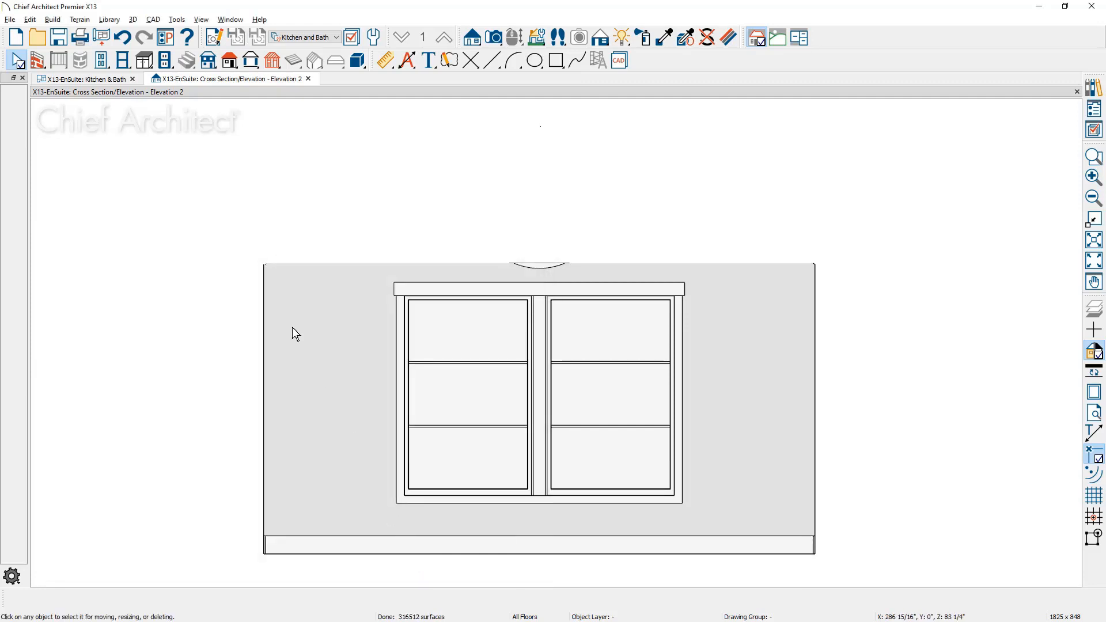
{"action": "left_click", "coordinate": [123, 39]}
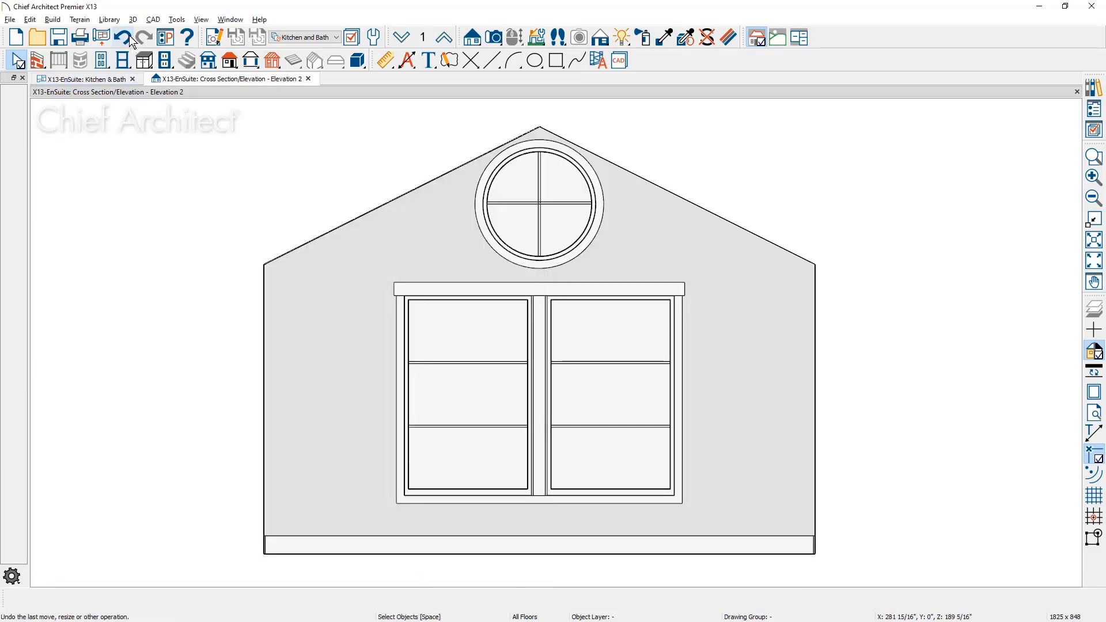
Dimension the bedroom gable wall's height beside the wall, from the floor past the eave to the peak.
{"action": "left_click", "coordinate": [385, 60]}
{"action": "left_click", "coordinate": [13, 118]}
{"action": "mouse_move", "coordinate": [233, 555]}
{"action": "left_mouse_down"}
{"action": "mouse_move", "coordinate": [244, 457]}
{"action": "mouse_move", "coordinate": [237, 268]}
{"action": "mouse_move", "coordinate": [238, 282]}
{"action": "mouse_move", "coordinate": [539, 126]}
{"action": "left_mouse_up"}
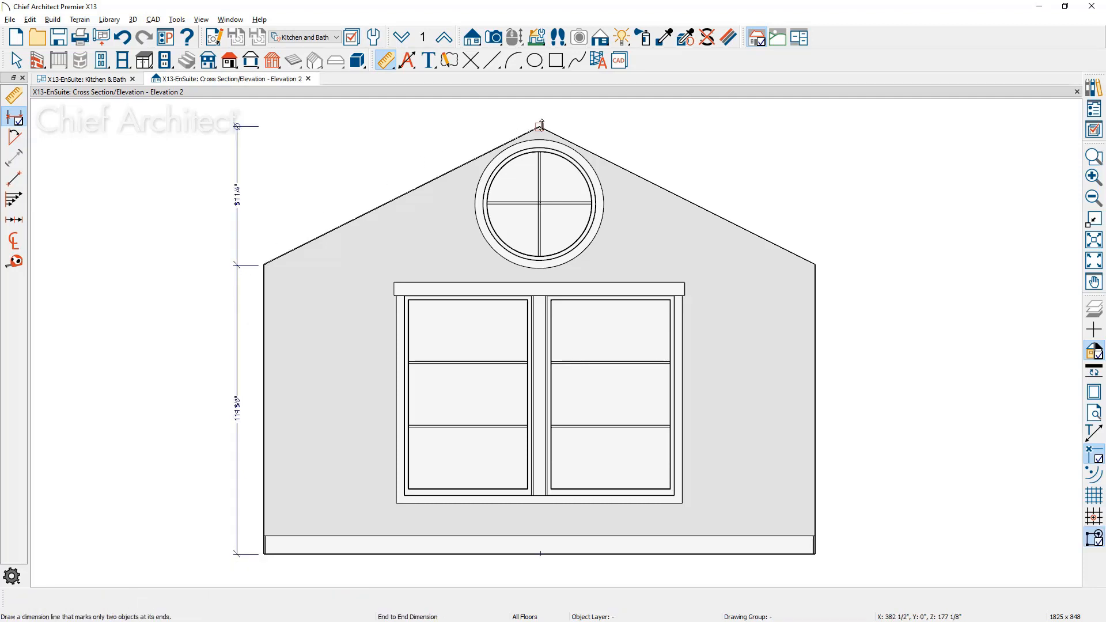
{"action": "left_click", "coordinate": [237, 191]}
{"action": "left_click_drag", "start_coordinate": [236, 188], "coordinate": [252, 199]}
{"action": "key", "text": "space"}
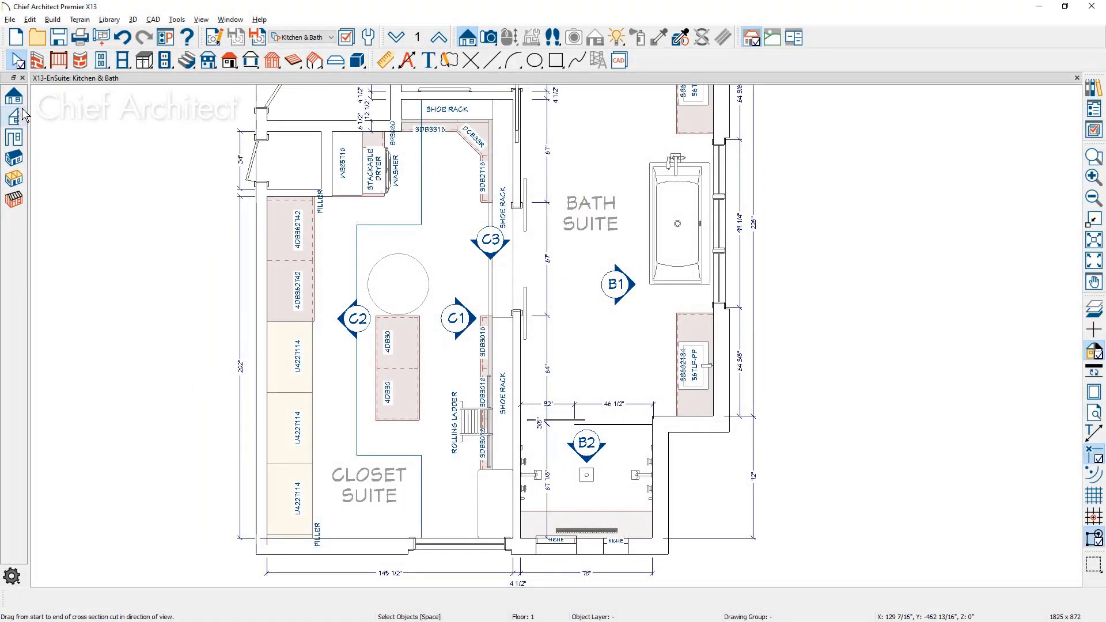
Create a cross section/elevation of the Closet Suite facing its window wall, and clip it to the room.
{"action": "left_click", "coordinate": [14, 97]}
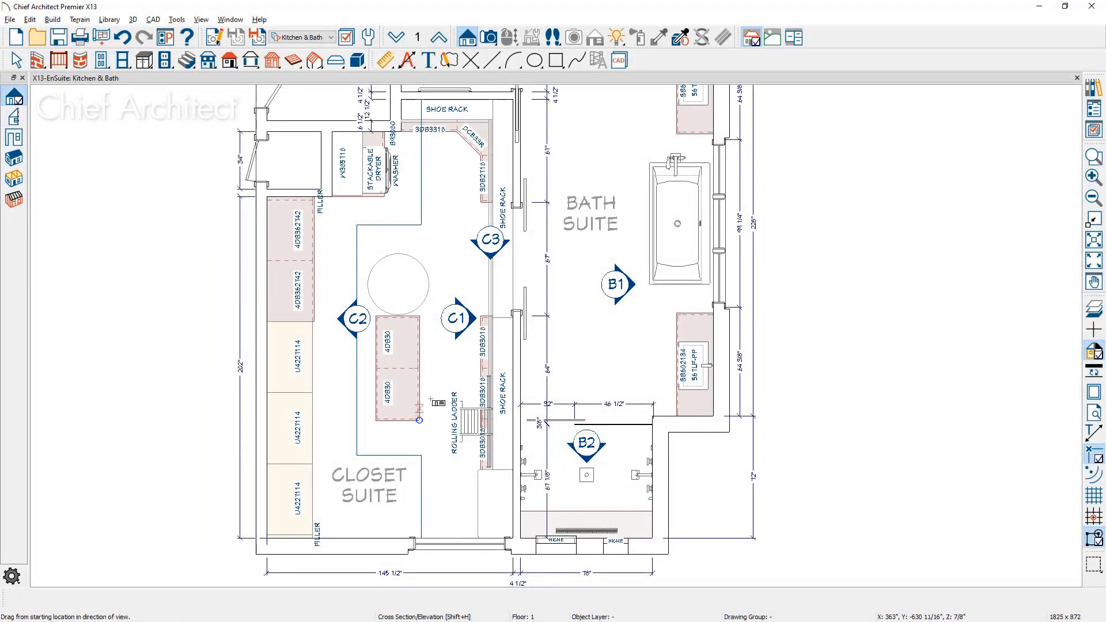
{"action": "left_click_drag", "start_coordinate": [435, 387], "coordinate": [435, 567]}
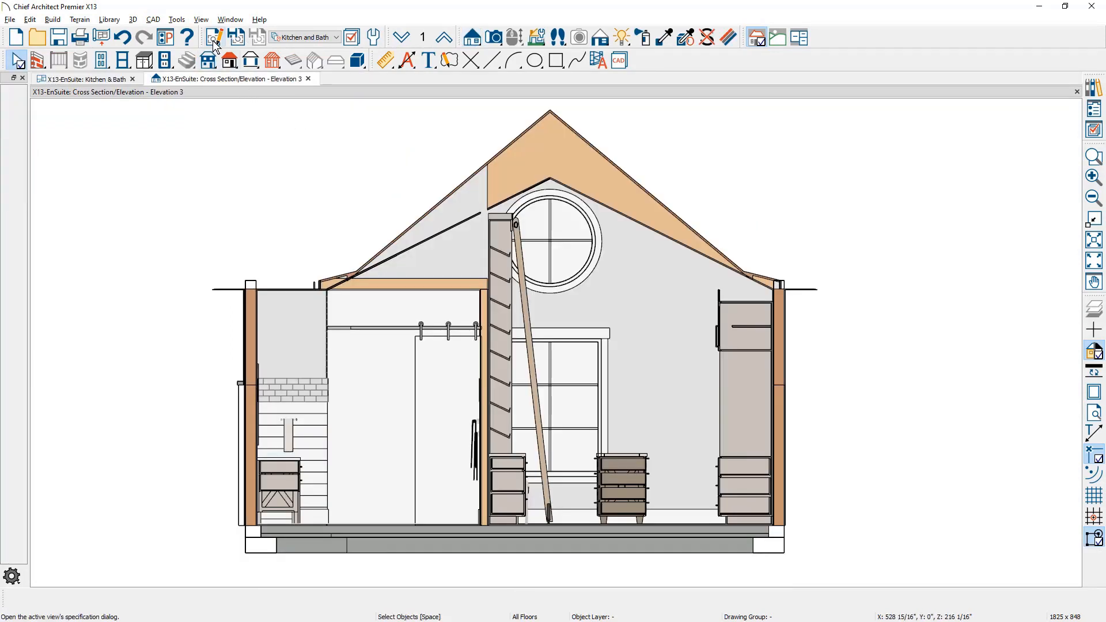
{"action": "left_click", "coordinate": [213, 40]}
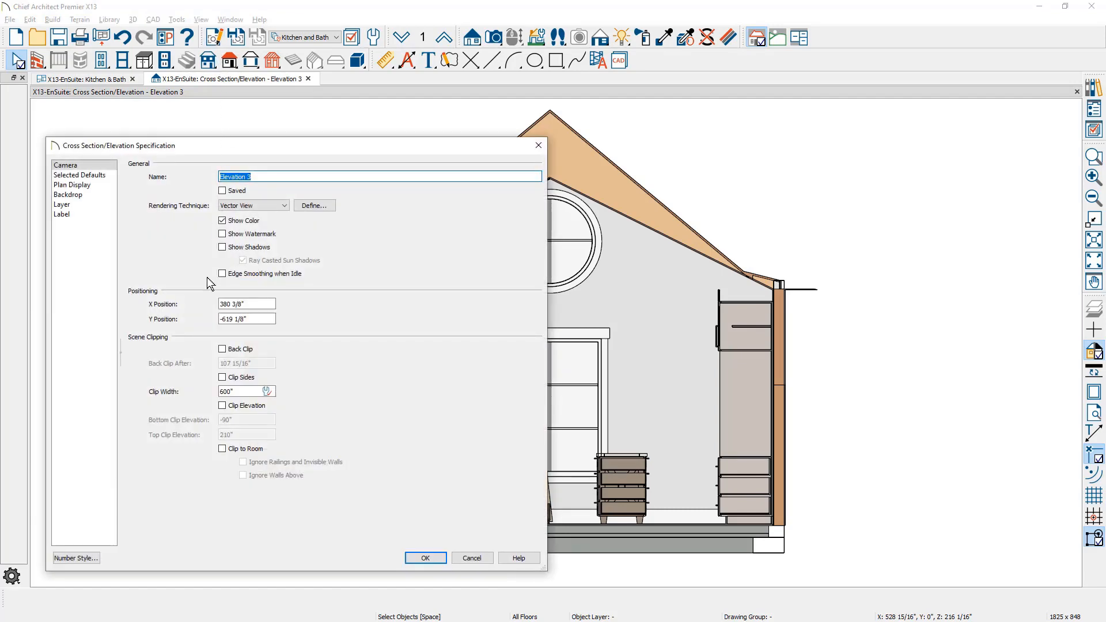
{"action": "left_click", "coordinate": [221, 449]}
{"action": "left_click", "coordinate": [416, 558]}
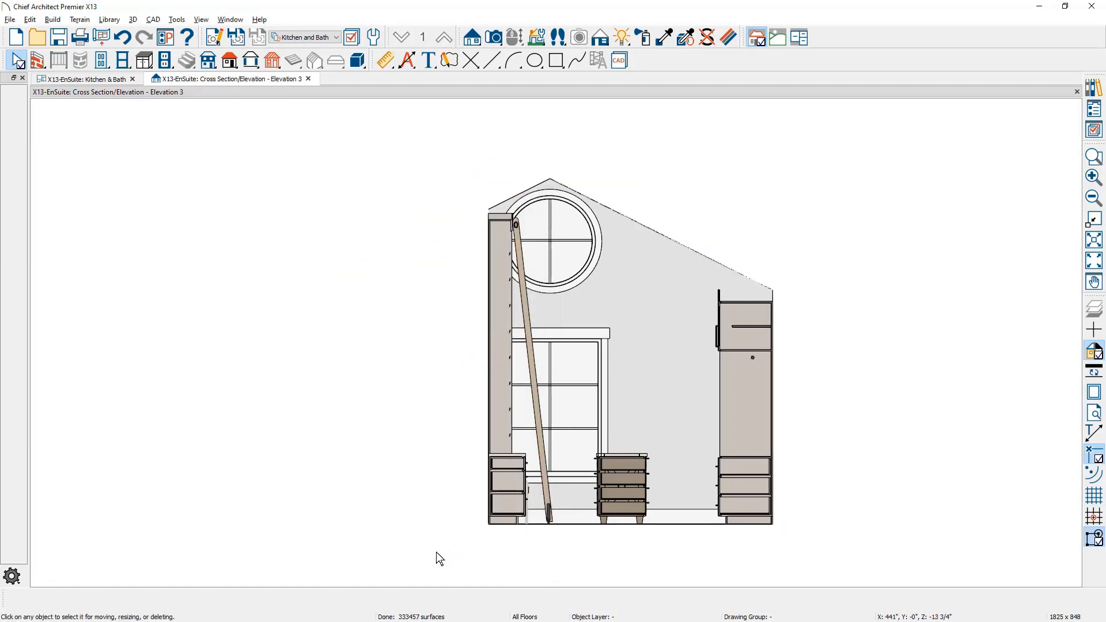
Turn off Clip to Room and extend the closet elevation's clip boundary across the Bath Suite to its exterior wall.
{"action": "left_click", "coordinate": [215, 38]}
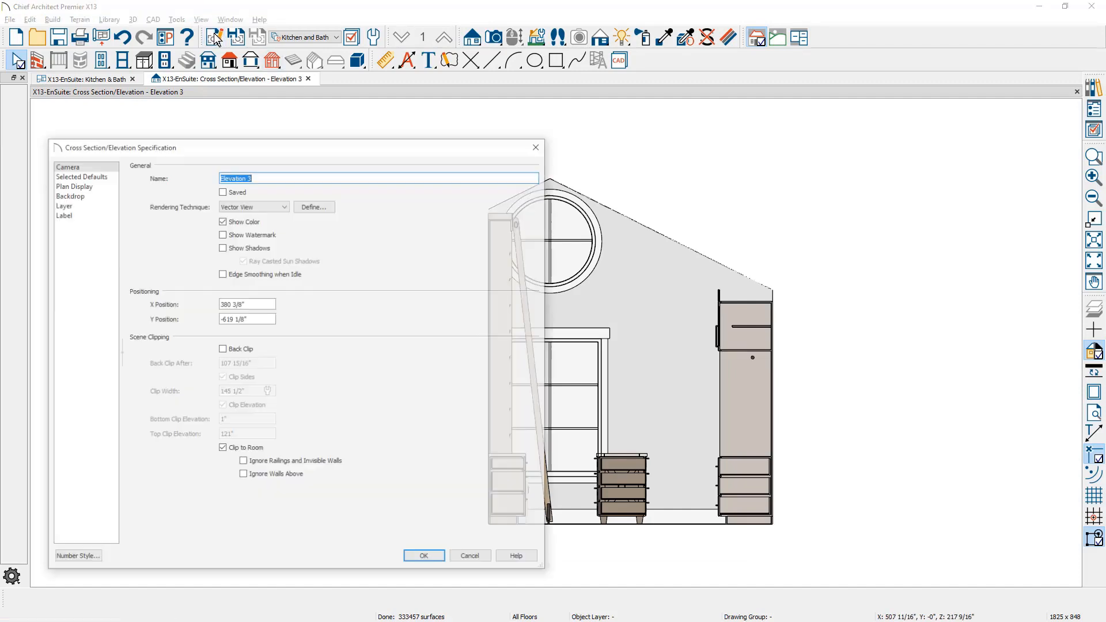
{"action": "left_click", "coordinate": [240, 447]}
{"action": "left_click", "coordinate": [444, 559]}
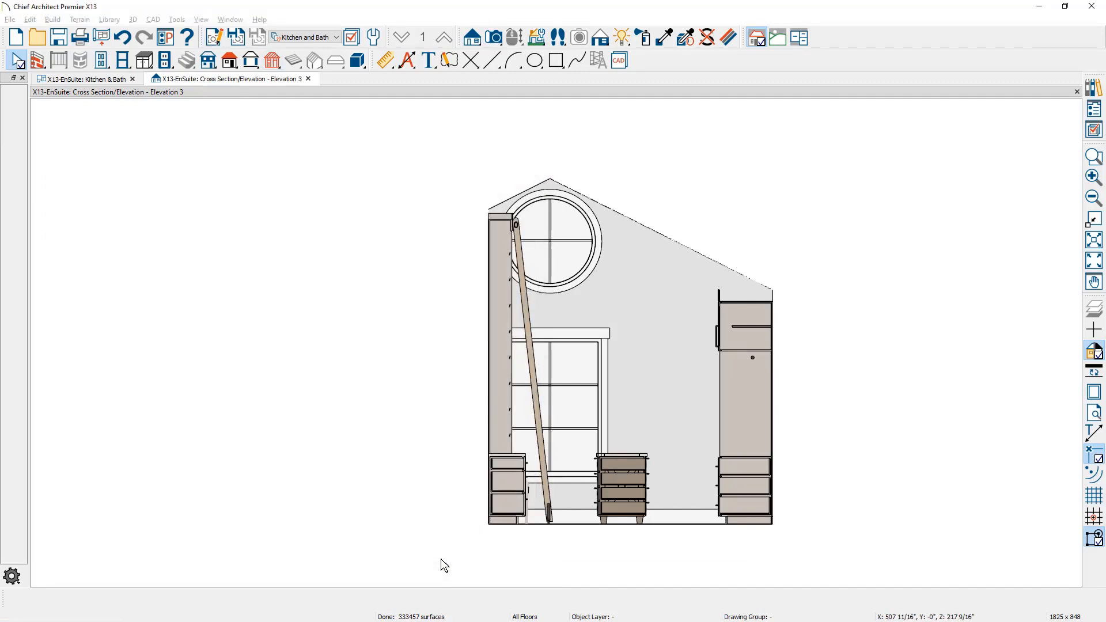
{"action": "left_click", "coordinate": [488, 400]}
{"action": "left_click_drag", "start_coordinate": [488, 400], "coordinate": [257, 429]}
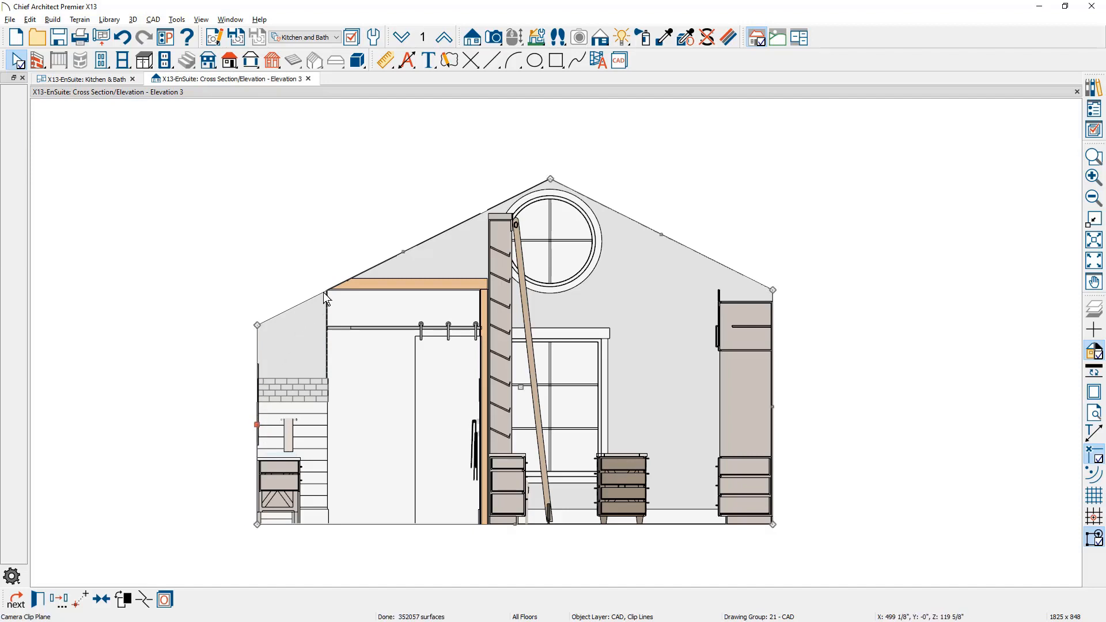
Break the clip boundary's sloped edge at the bath ceiling corner and raise the outer corner level with the ceiling.
{"action": "key", "text": "3"}
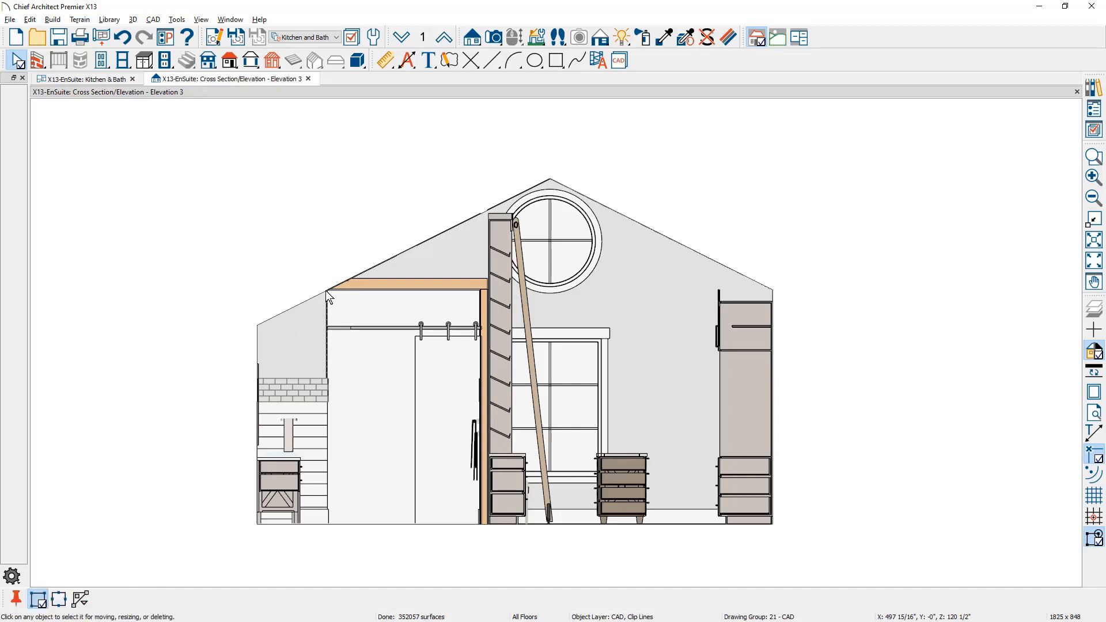
{"action": "left_click", "coordinate": [326, 291]}
{"action": "left_click_drag", "start_coordinate": [258, 325], "coordinate": [261, 290]}
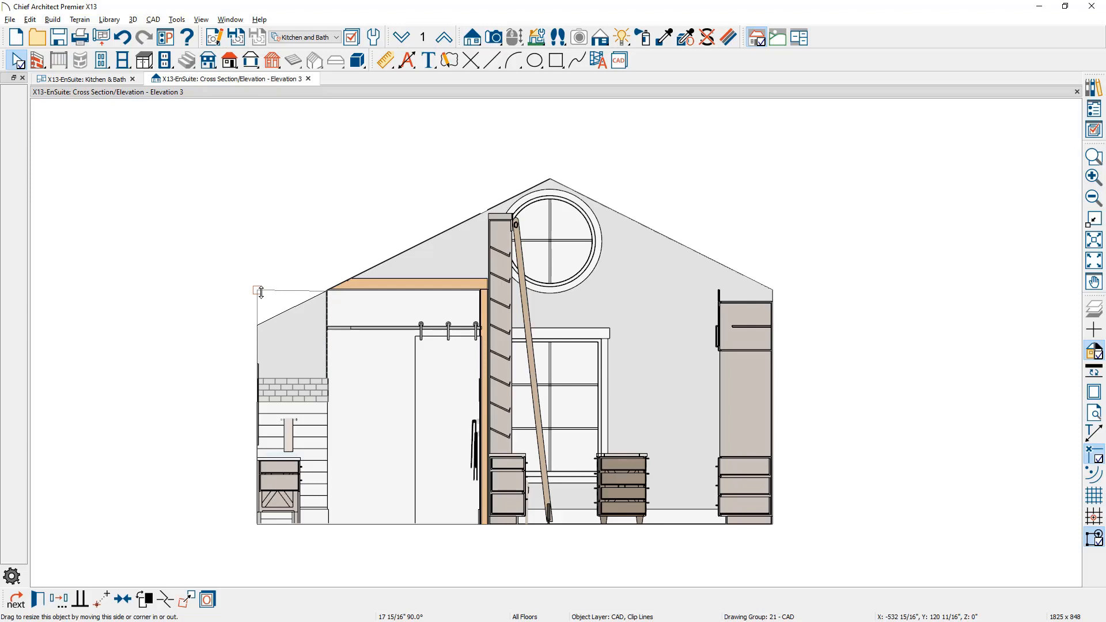
{"action": "left_click_drag", "start_coordinate": [261, 292], "coordinate": [261, 293]}
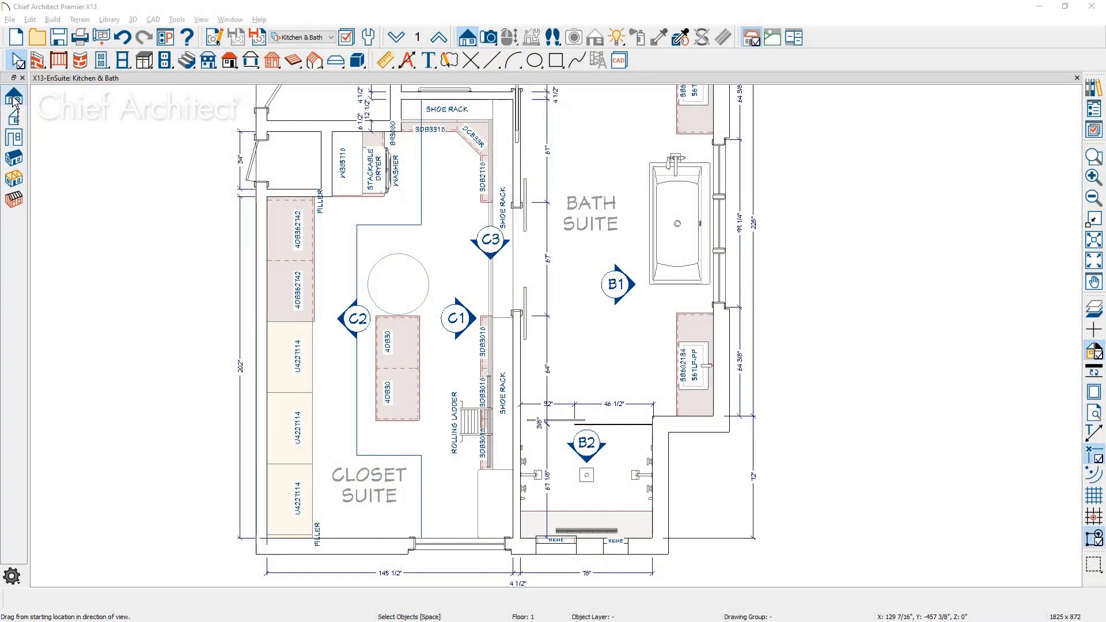
Create a cross section/elevation in the Closet Suite facing the tall cabinets and laundry wall.
{"action": "left_click", "coordinate": [12, 97]}
{"action": "left_click_drag", "start_coordinate": [429, 238], "coordinate": [227, 228]}
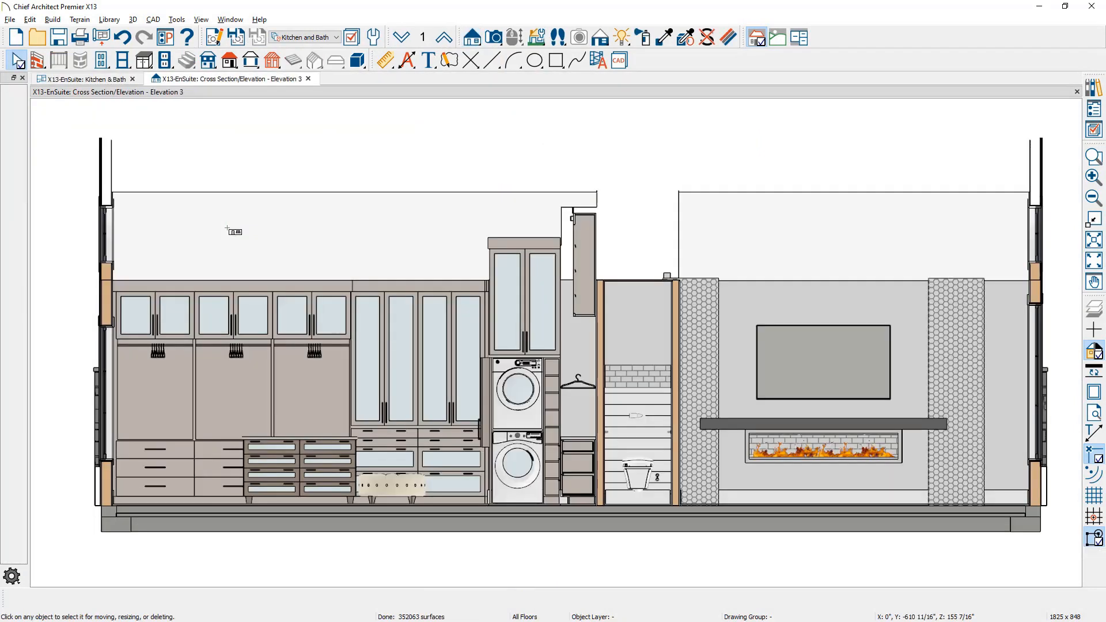
Turn on Clip to Room for the Closet Suite elevation of the tall cabinets and laundry wall.
{"action": "left_click", "coordinate": [215, 38]}
{"action": "left_click", "coordinate": [223, 449]}
{"action": "left_click", "coordinate": [426, 559]}
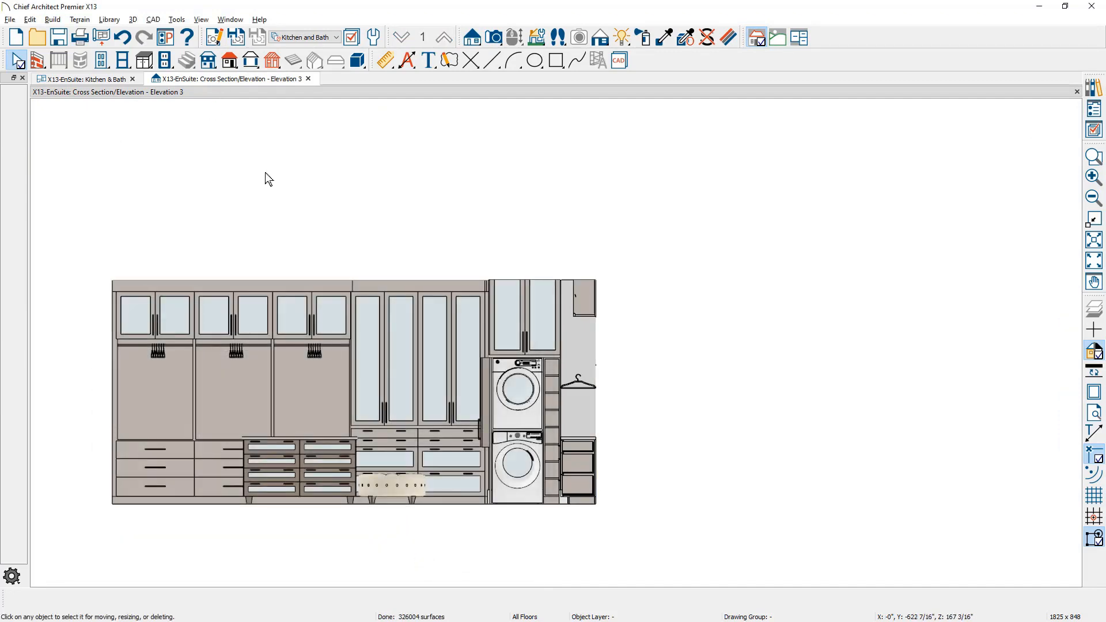
Turn off Clip to Room and raise the clip boundary's top edges above the laundry and tall cabinets to one level line.
{"action": "left_click", "coordinate": [221, 41]}
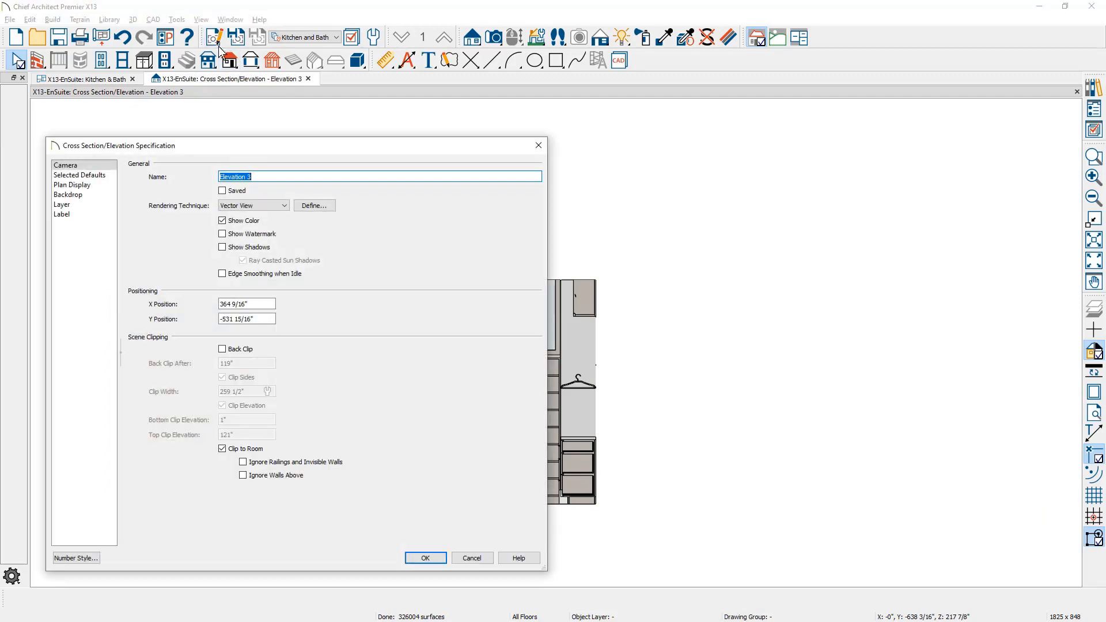
{"action": "left_click", "coordinate": [224, 449]}
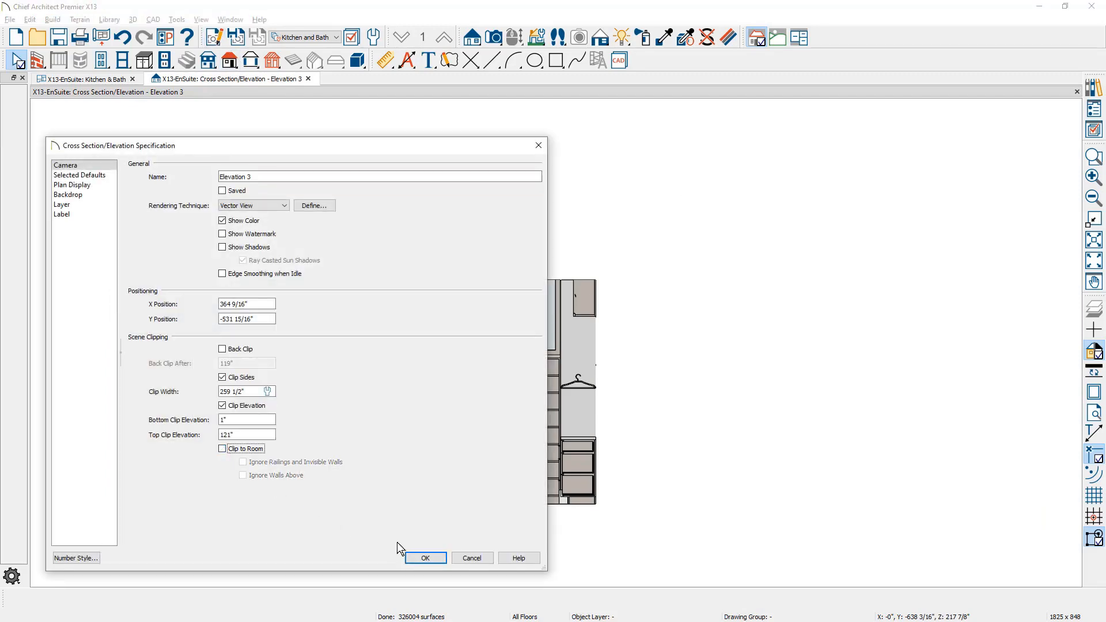
{"action": "left_click", "coordinate": [425, 558]}
{"action": "left_click", "coordinate": [521, 279]}
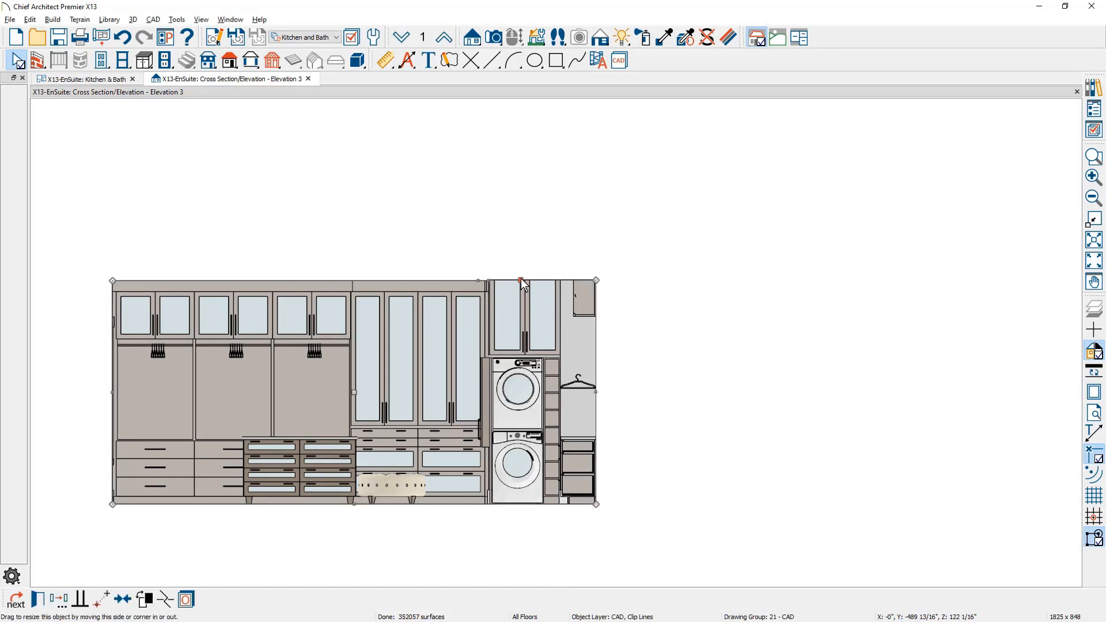
{"action": "left_click_drag", "start_coordinate": [521, 279], "coordinate": [544, 206]}
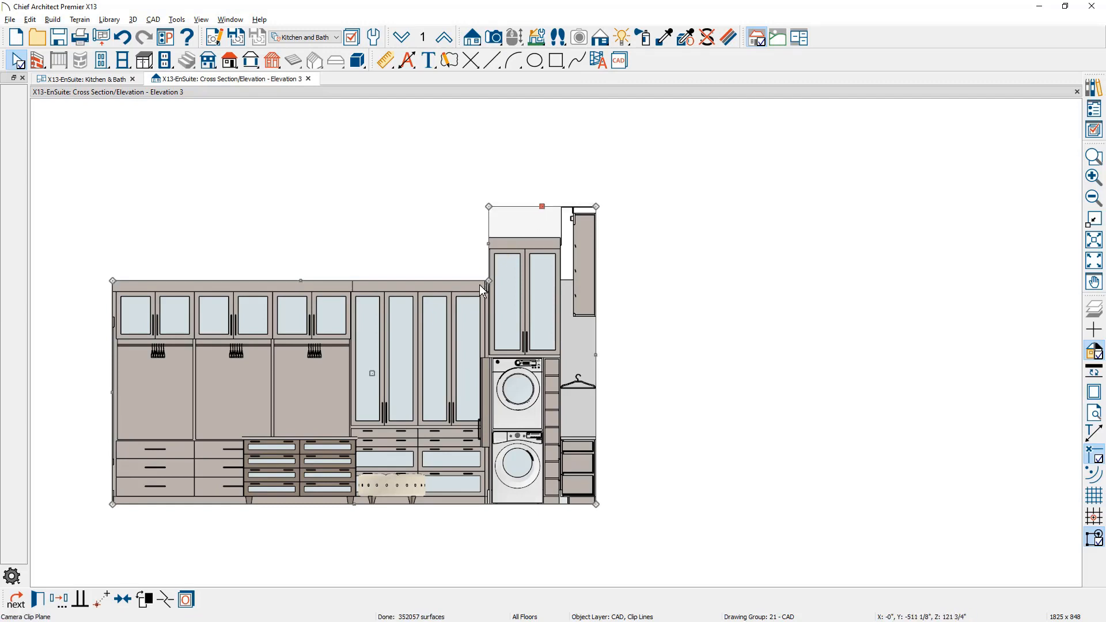
{"action": "left_click_drag", "start_coordinate": [299, 280], "coordinate": [469, 208]}
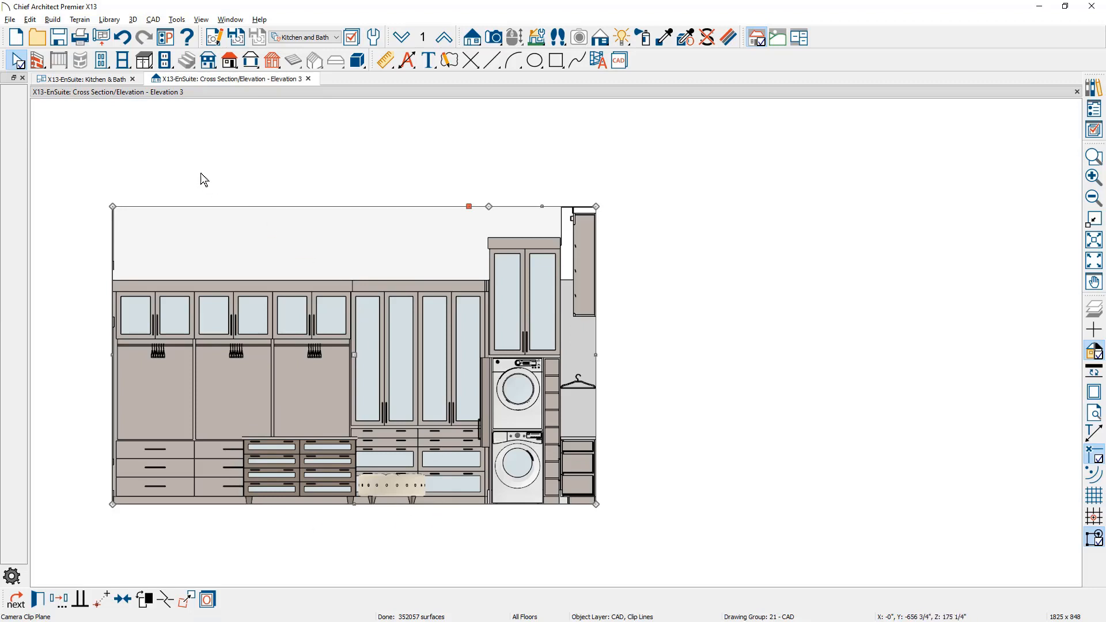
In plan, break the new closet elevation's cutting line on both sides of the island and move the middle segment between island and tall cabinets.
{"action": "left_click", "coordinate": [104, 79]}
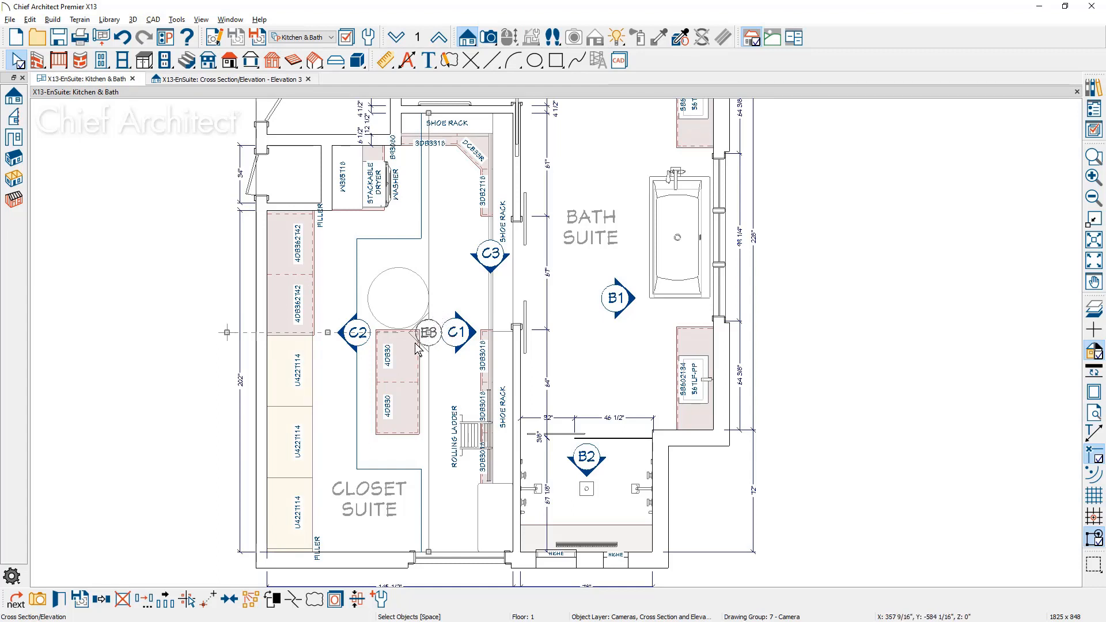
{"action": "left_click", "coordinate": [294, 599]}
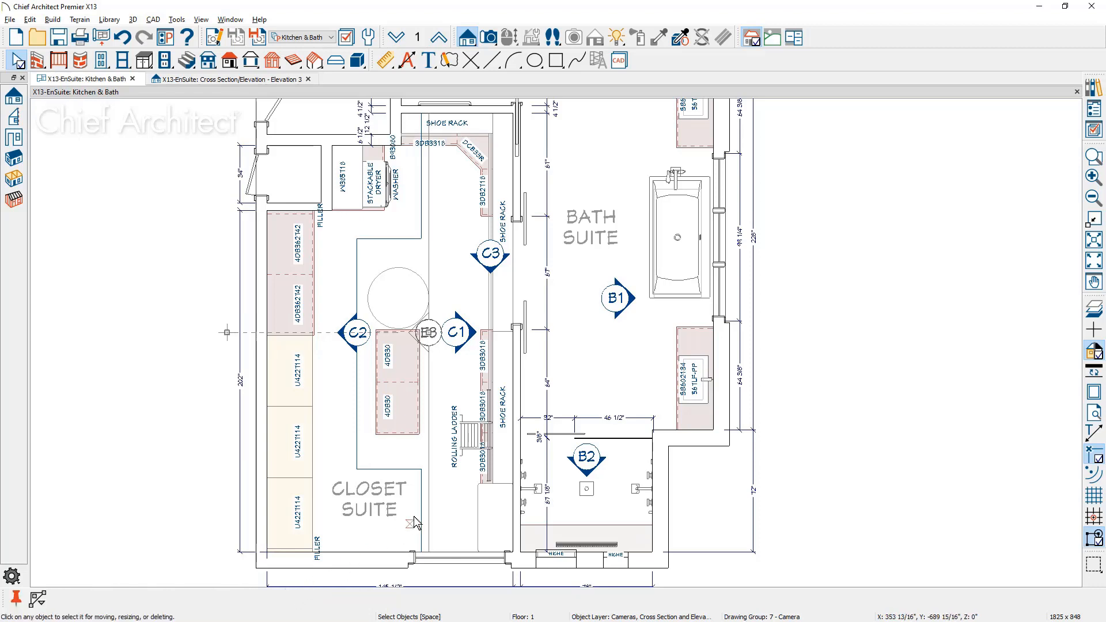
{"action": "left_click", "coordinate": [430, 472]}
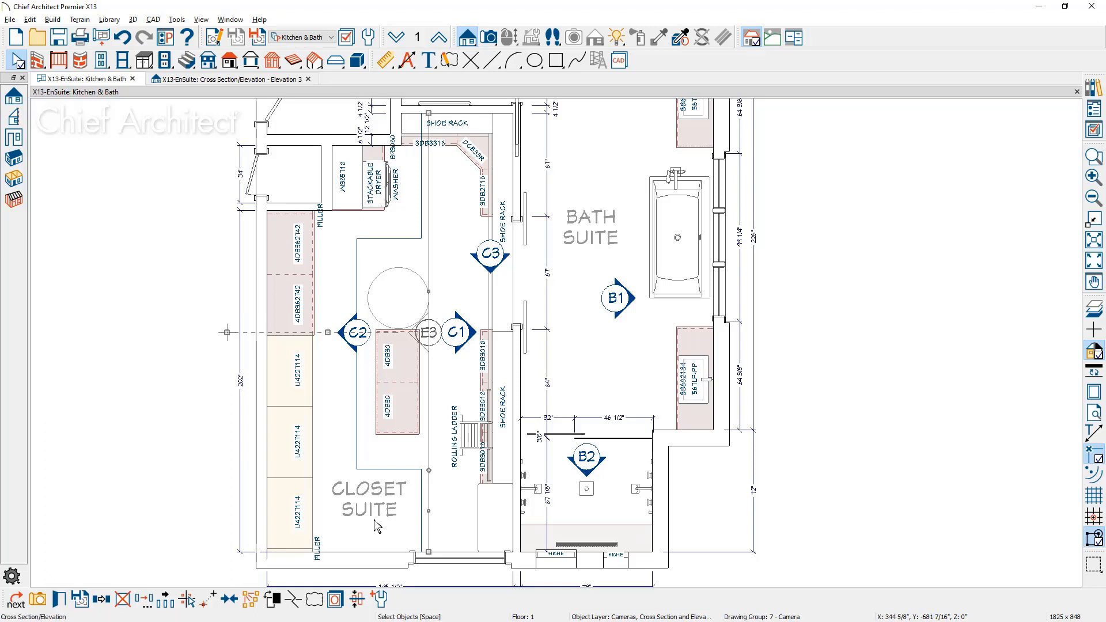
{"action": "left_click", "coordinate": [294, 600]}
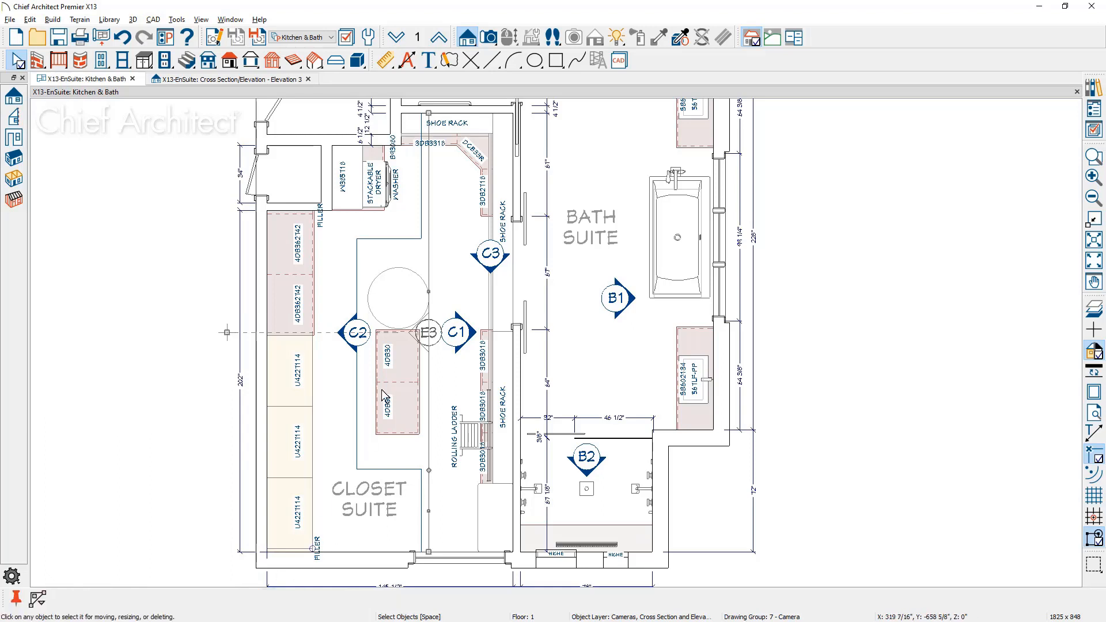
{"action": "left_click", "coordinate": [429, 247]}
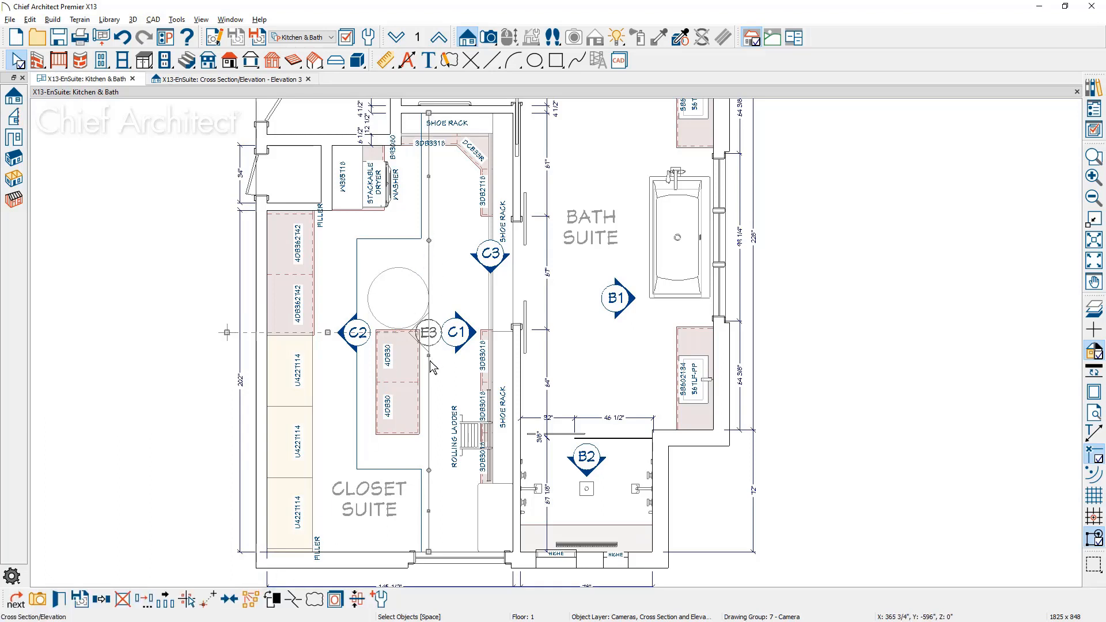
{"action": "mouse_move", "coordinate": [429, 356]}
{"action": "left_mouse_down"}
{"action": "mouse_move", "coordinate": [340, 369]}
{"action": "mouse_move", "coordinate": [359, 364]}
{"action": "left_mouse_up"}
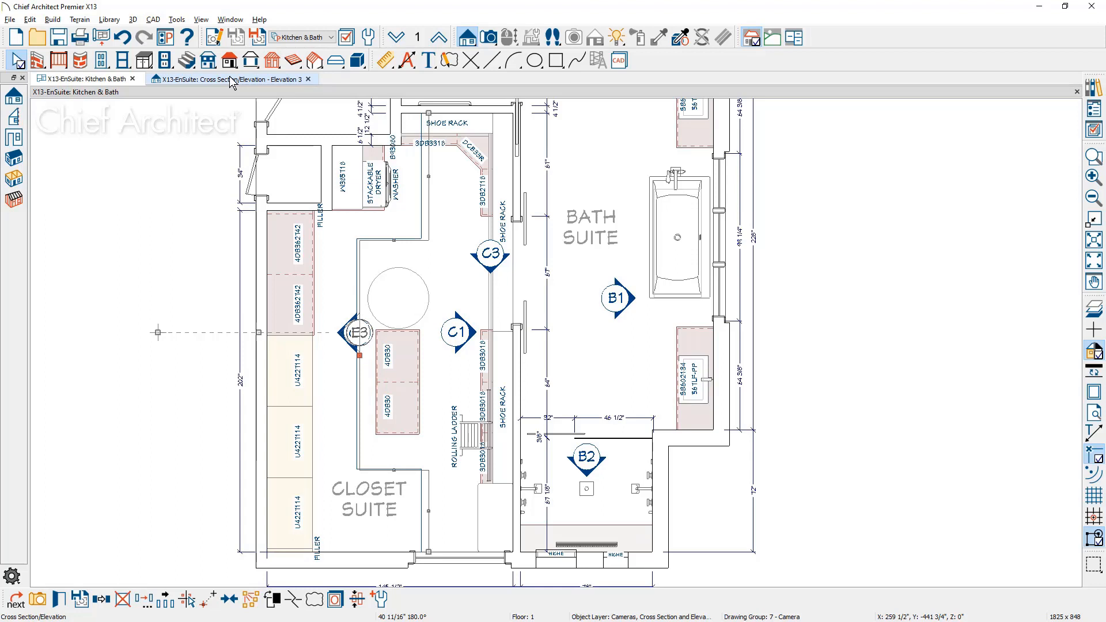
Turn off display of the "CAD, Clip Lines" layer in the closet elevation's Section View, K&B layer set.
{"action": "left_click", "coordinate": [231, 81]}
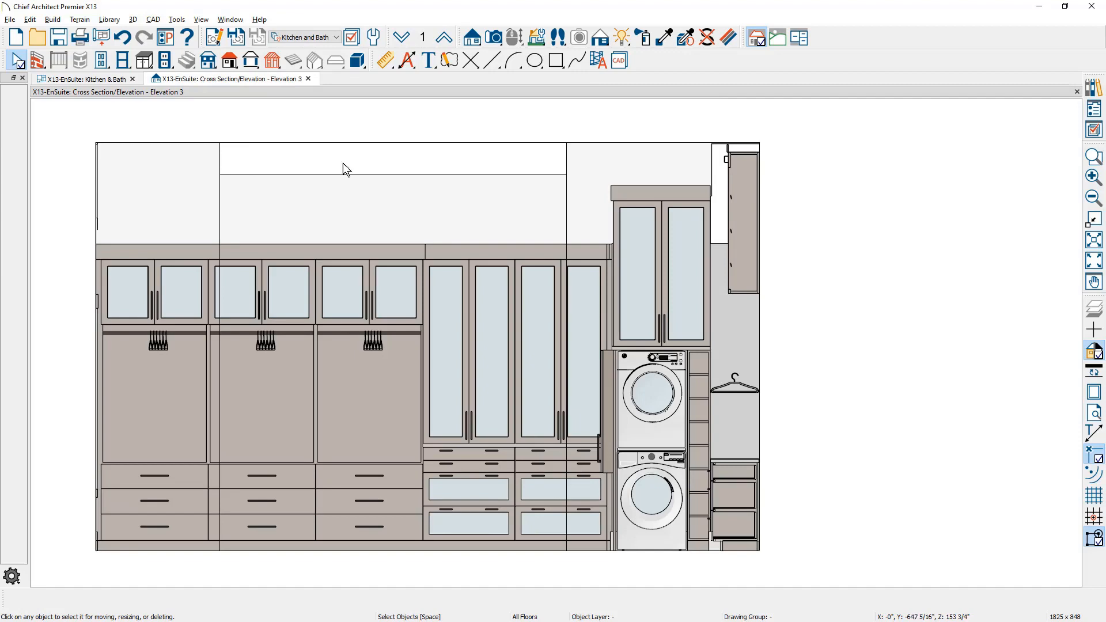
{"action": "left_click", "coordinate": [1095, 132]}
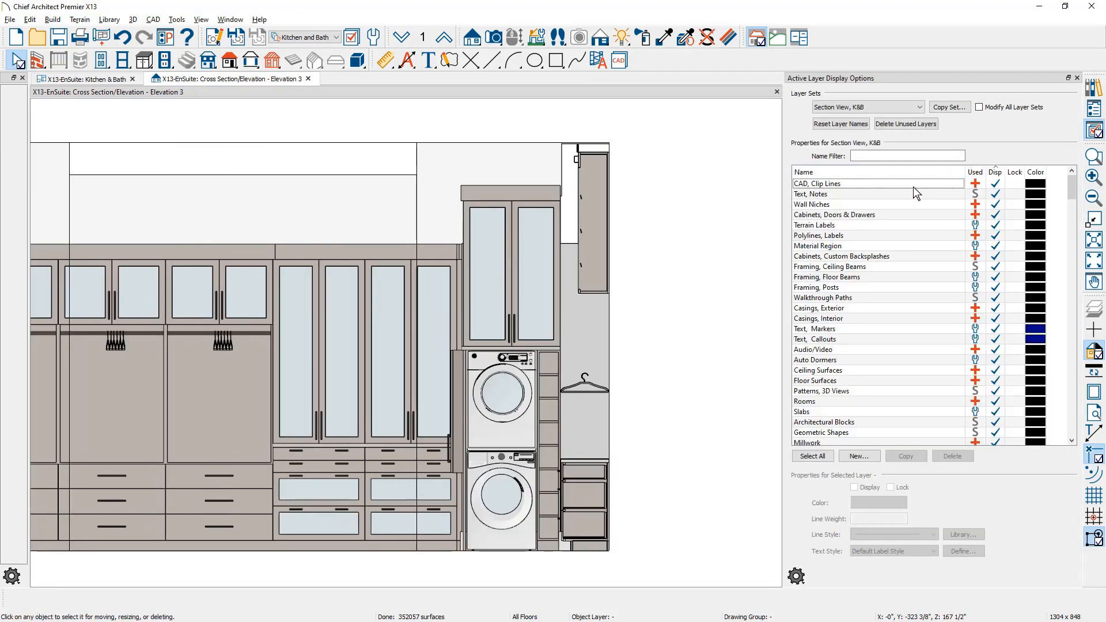
{"action": "left_click", "coordinate": [995, 183]}
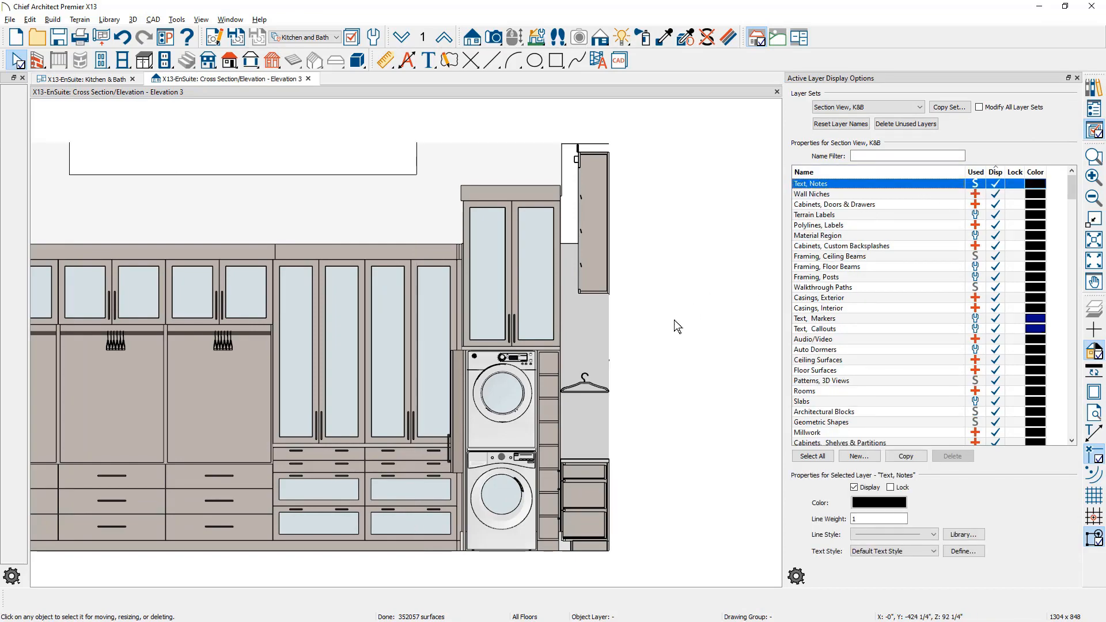
{"action": "middle_click_drag", "start_coordinate": [674, 321], "coordinate": [704, 321]}
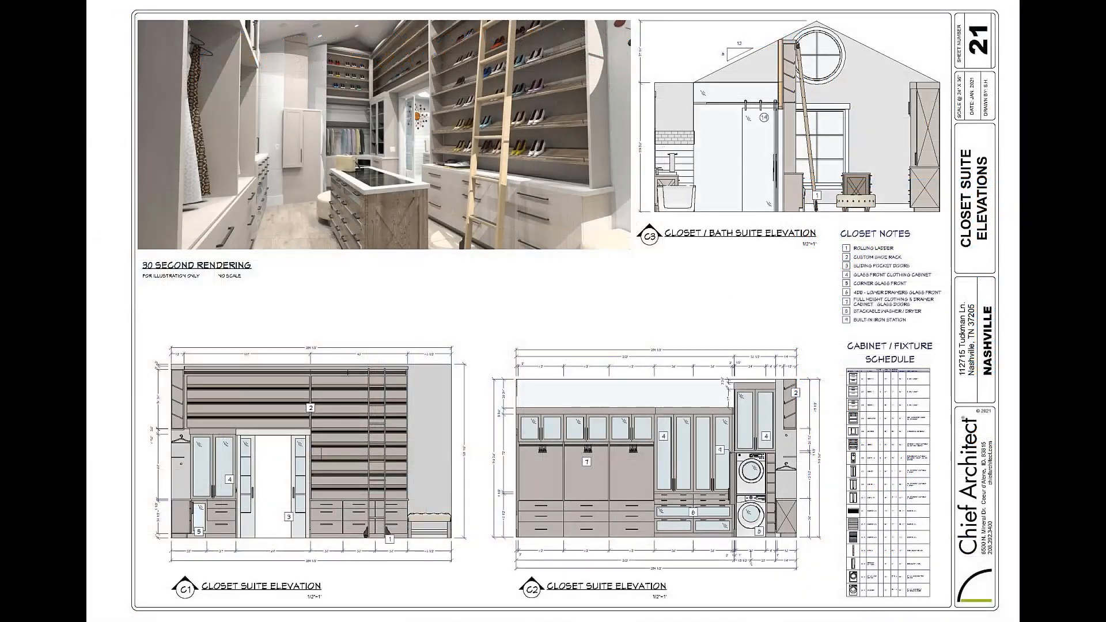
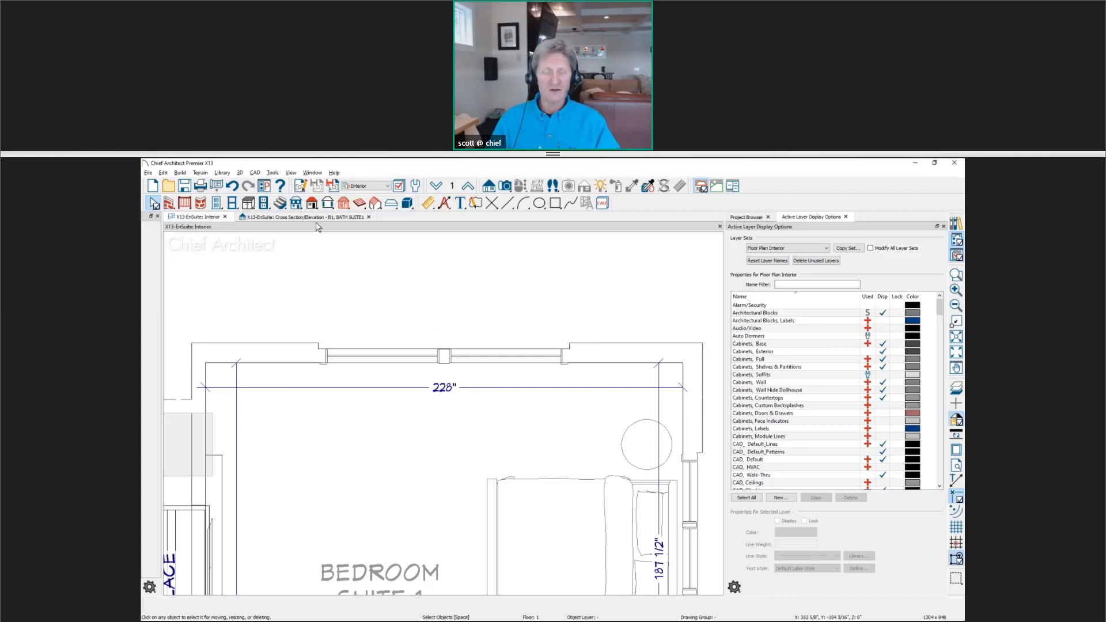
Set the 1/4" Interior Rooms dimension defaults to locate openings by Rough Opening for manual dimensions.
{"action": "left_click", "coordinate": [301, 186]}
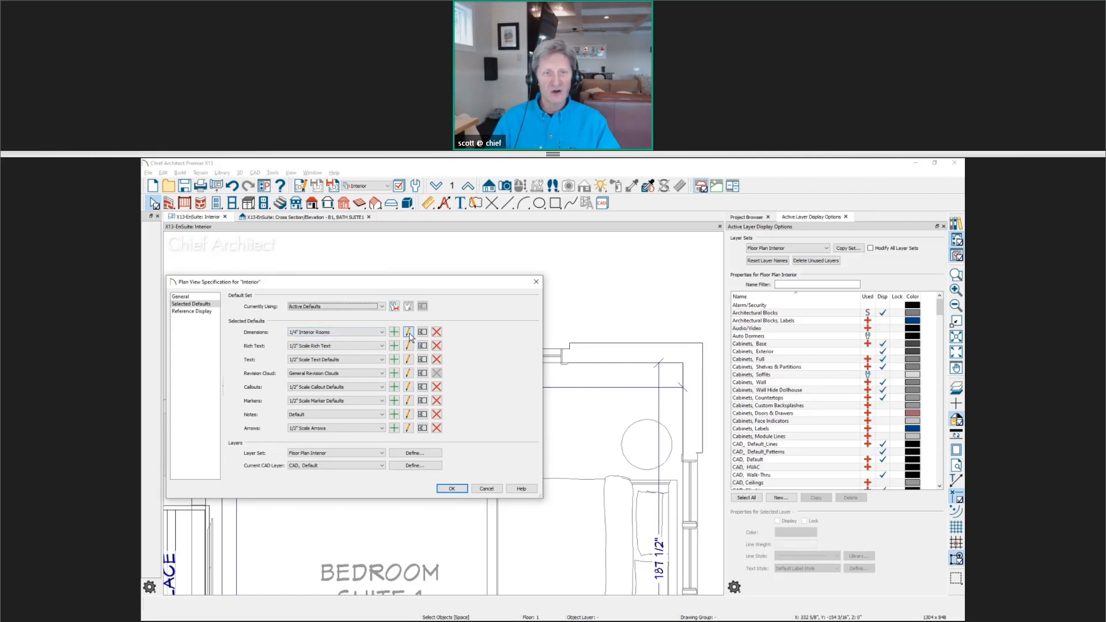
{"action": "left_click", "coordinate": [409, 334]}
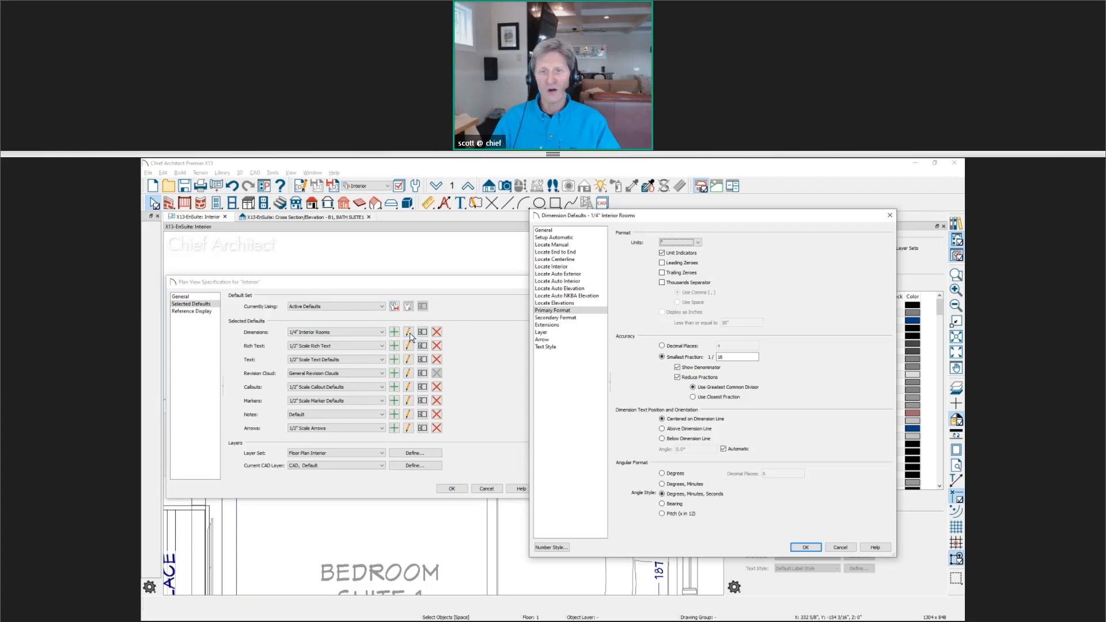
{"action": "left_click", "coordinate": [562, 248]}
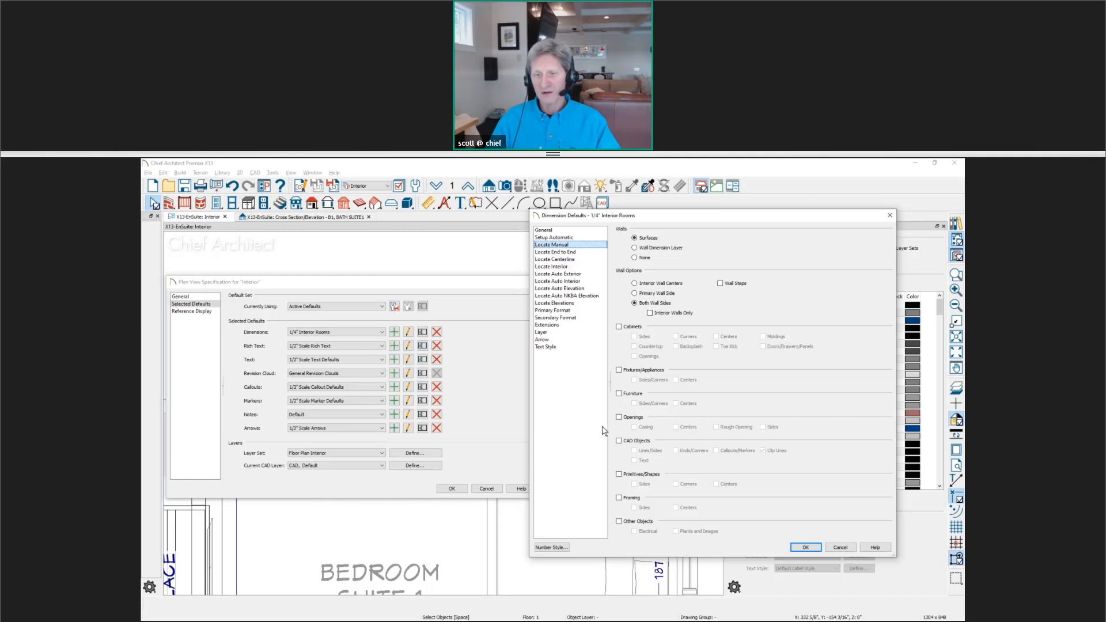
{"action": "left_click", "coordinate": [620, 418]}
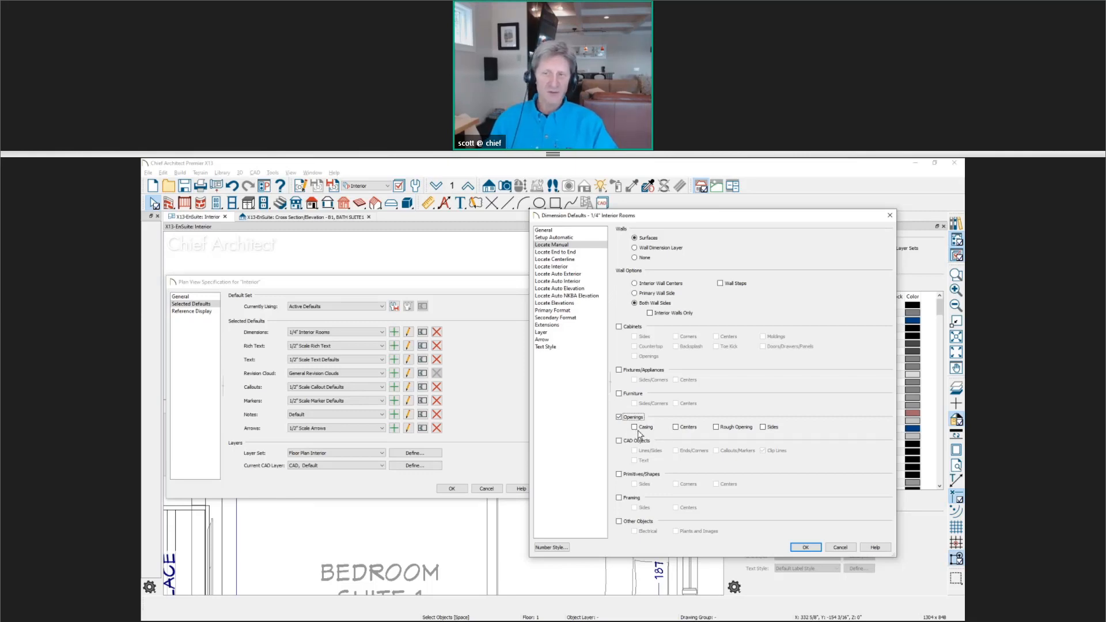
{"action": "left_click", "coordinate": [717, 429]}
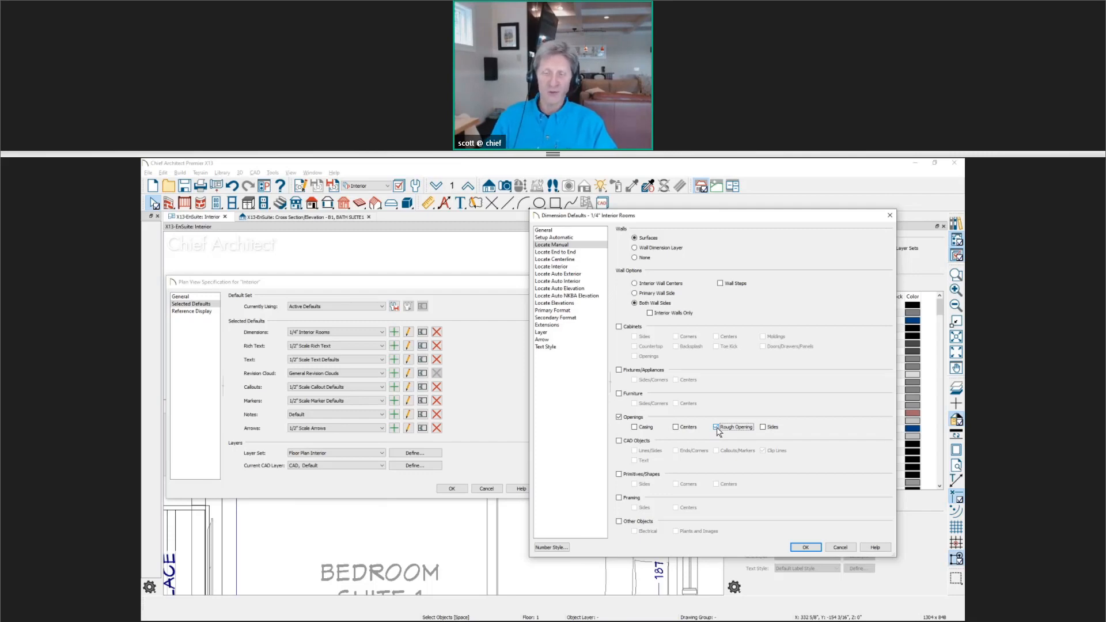
{"action": "left_click", "coordinate": [805, 547]}
{"action": "left_click", "coordinate": [451, 489]}
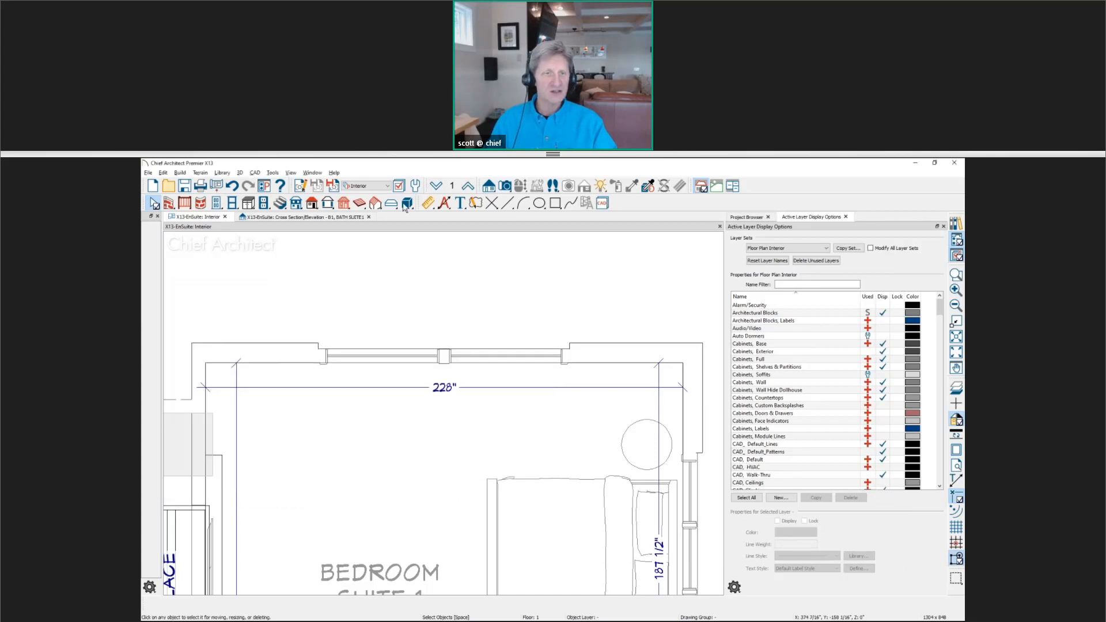
Start a manual dimension line along the window wall of Bedroom Suite 1.
{"action": "left_click", "coordinate": [428, 203]}
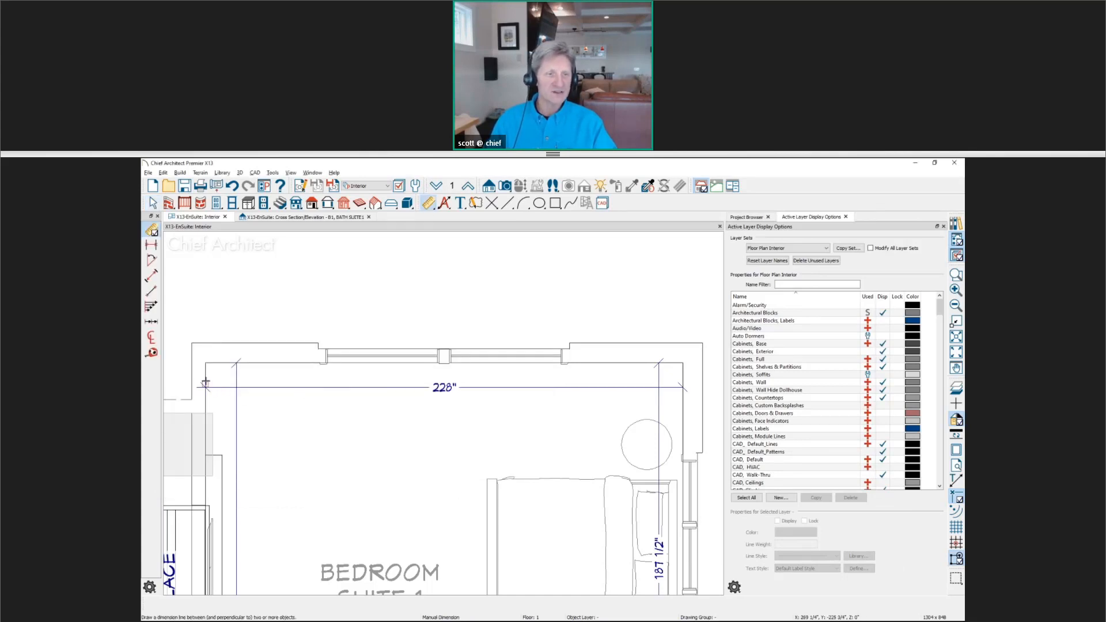
Draw a manual dimension line from wall to wall across Bedroom Suite 1, just inside the window wall.
{"action": "left_click_drag", "start_coordinate": [206, 383], "coordinate": [680, 384]}
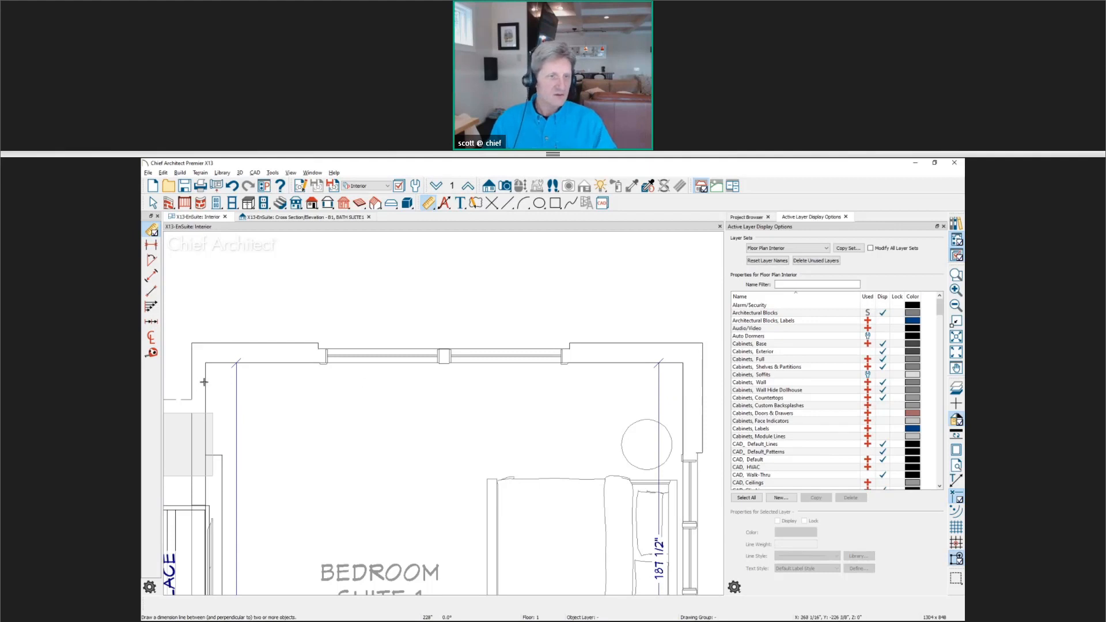
{"action": "left_click_drag", "start_coordinate": [204, 384], "coordinate": [673, 396]}
{"action": "scroll", "coordinate": [286, 390], "scroll_direction": "up", "scroll_amount": 2}
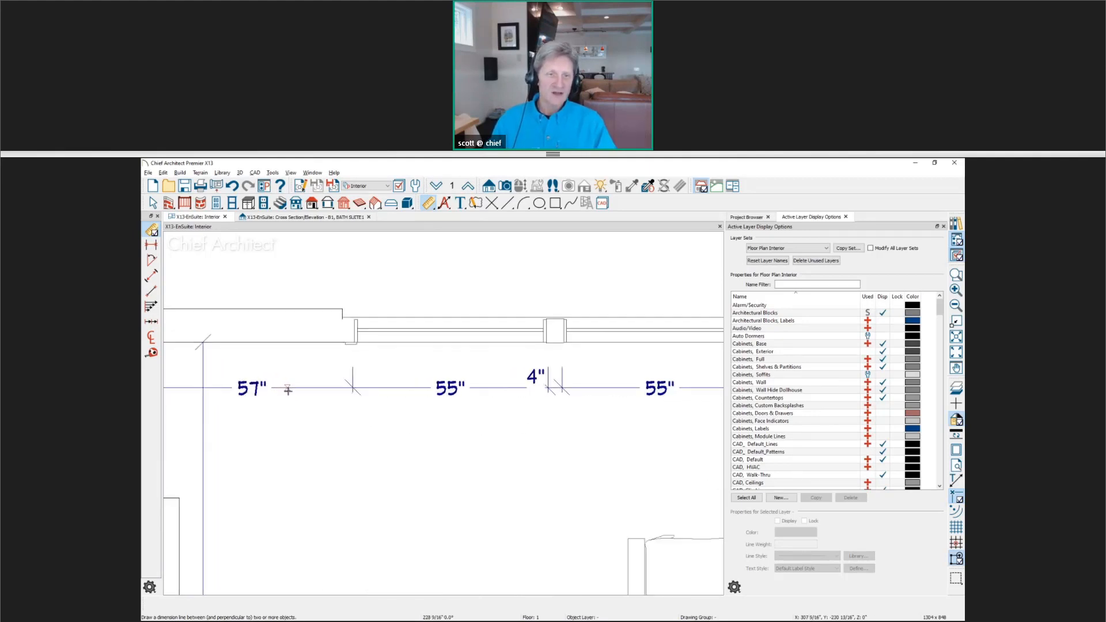
Select the new dimension string and examine where its extension lines locate on the window openings.
{"action": "key", "text": "space"}
{"action": "scroll", "coordinate": [356, 383], "scroll_direction": "up", "scroll_amount": 3}
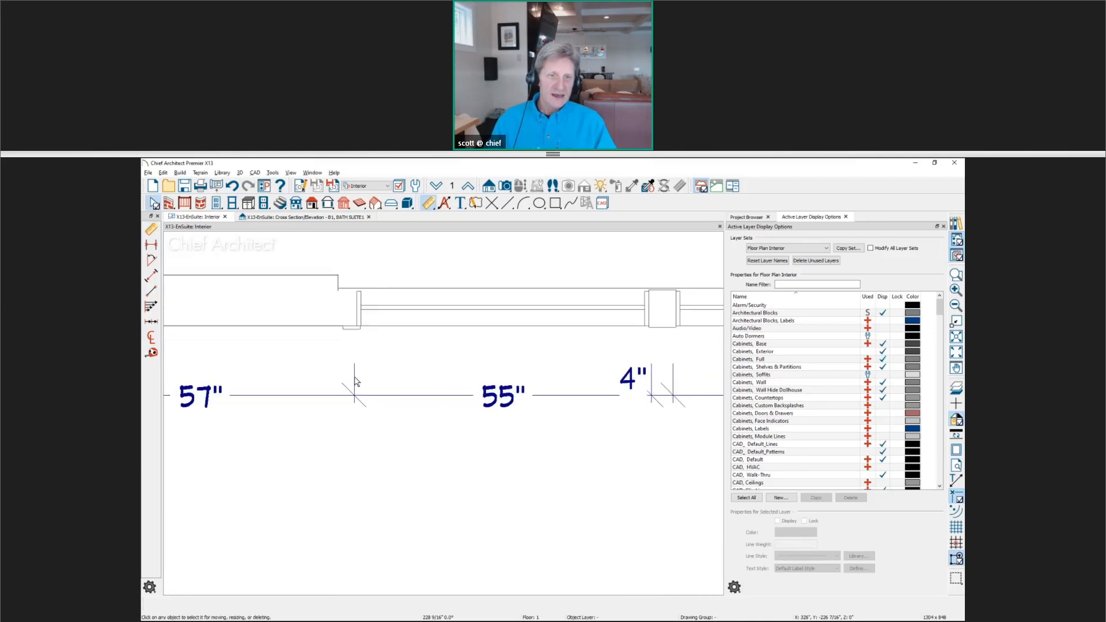
{"action": "left_click", "coordinate": [356, 383]}
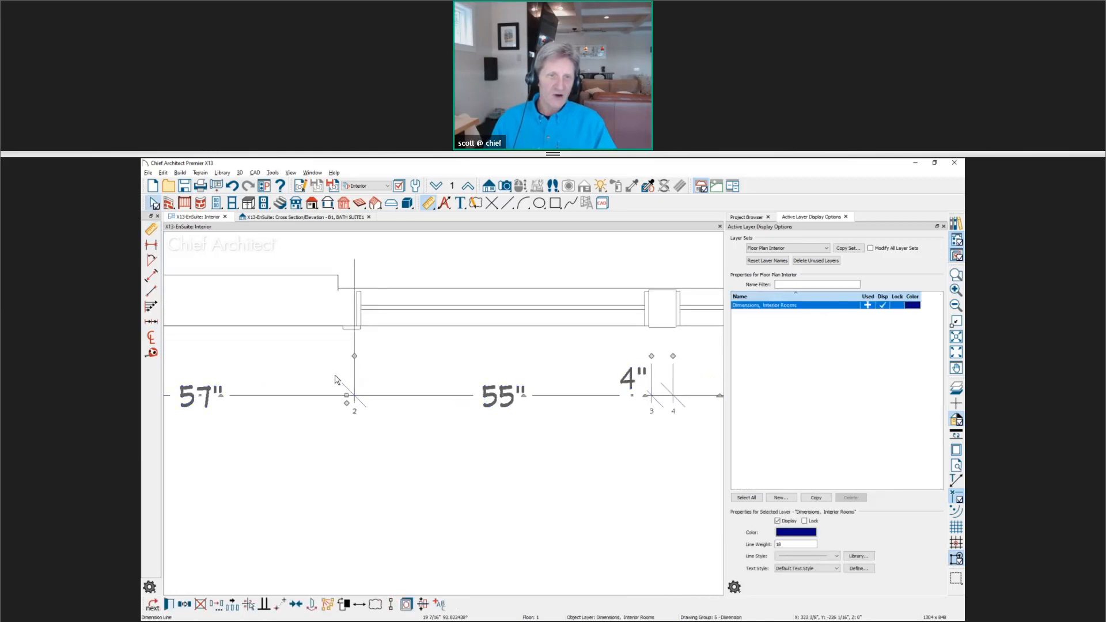
{"action": "scroll", "coordinate": [336, 322], "scroll_direction": "up", "scroll_amount": 3}
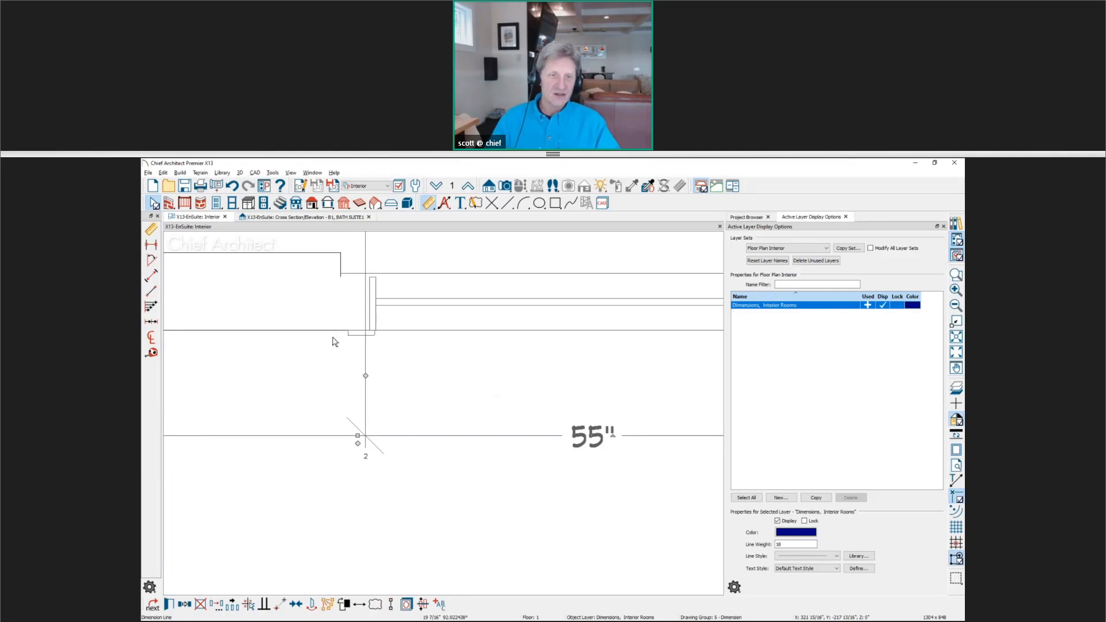
{"action": "scroll", "coordinate": [333, 341], "scroll_direction": "down", "scroll_amount": 4}
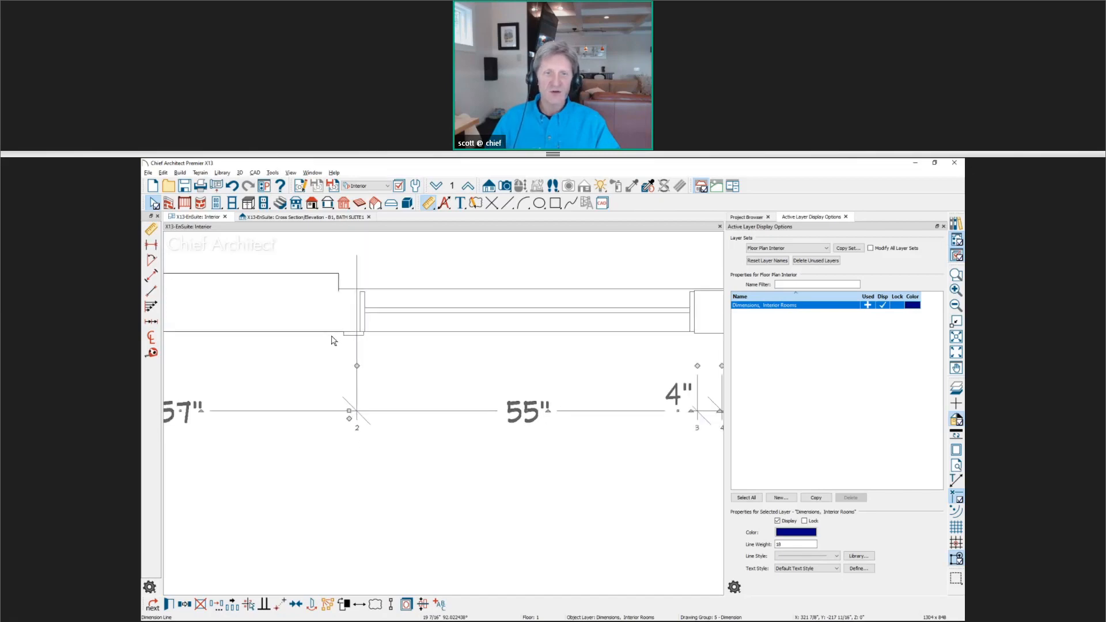
{"action": "scroll", "coordinate": [333, 340], "scroll_direction": "down", "scroll_amount": 1}
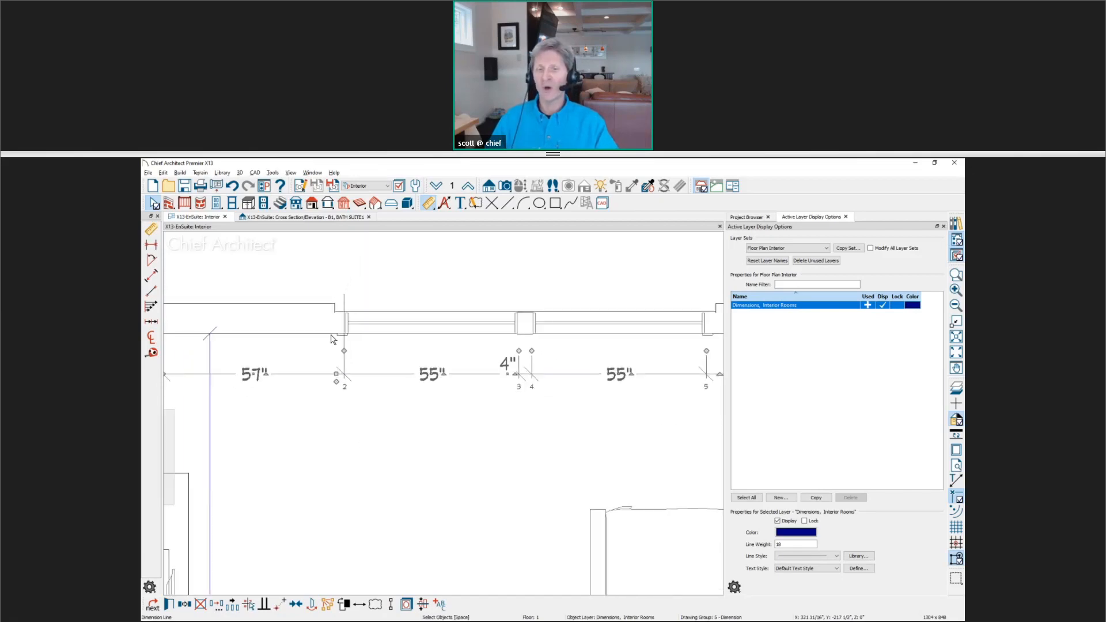
{"action": "scroll", "coordinate": [332, 340], "scroll_direction": "down", "scroll_amount": 1}
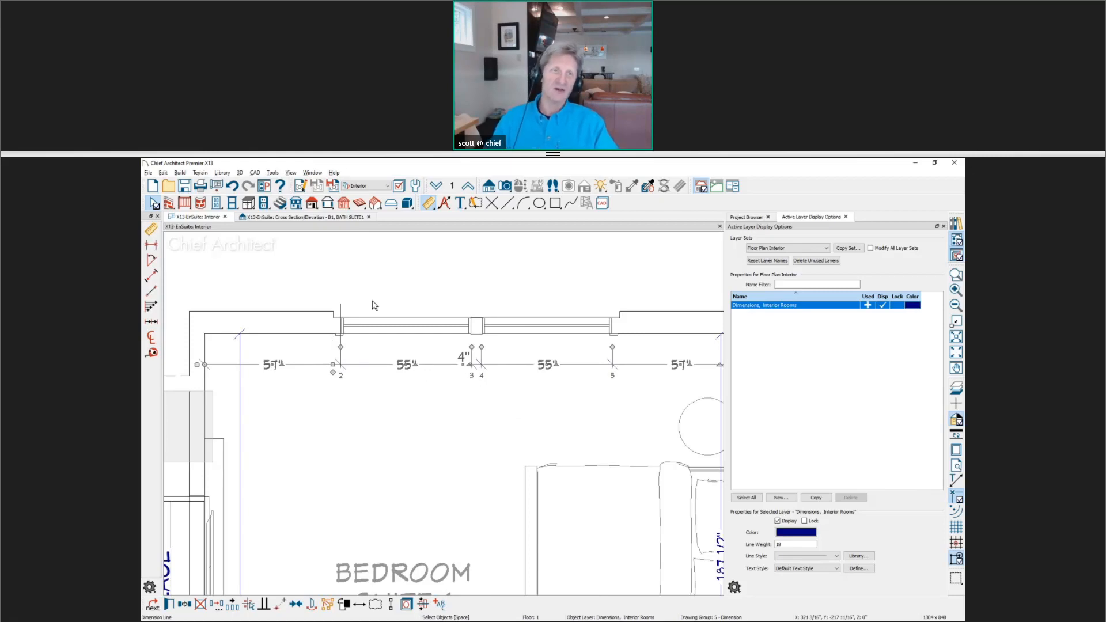
Review the Interior plan view's selected defaults, including the manual locate settings of the 1/4" Interior Rooms dimensions and the other dimension defaults.
{"action": "left_click", "coordinate": [301, 186]}
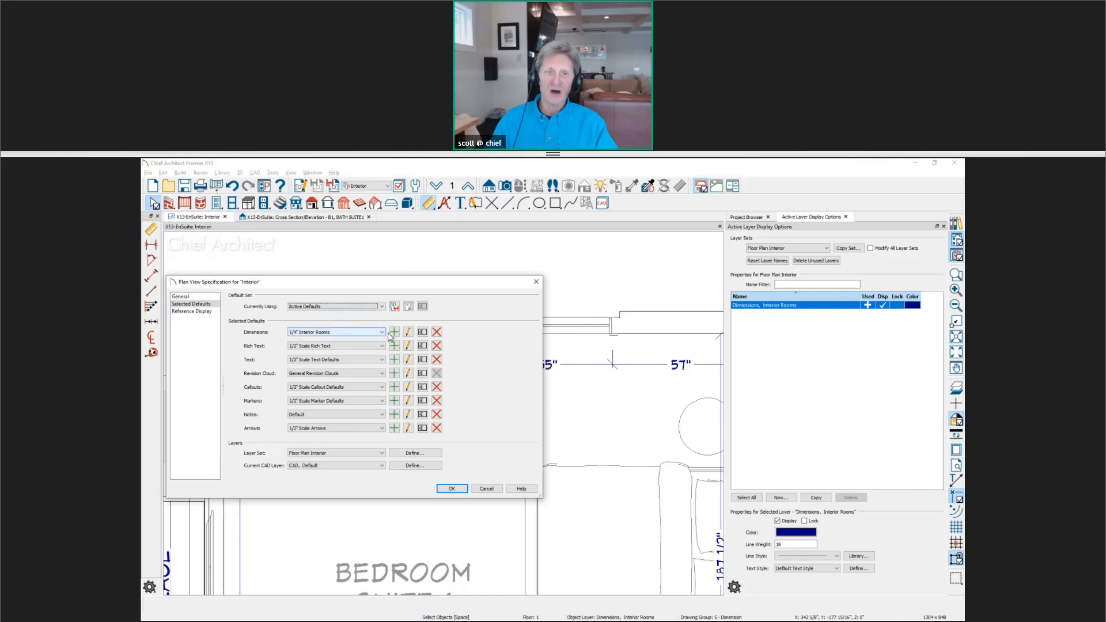
{"action": "left_click", "coordinate": [409, 332]}
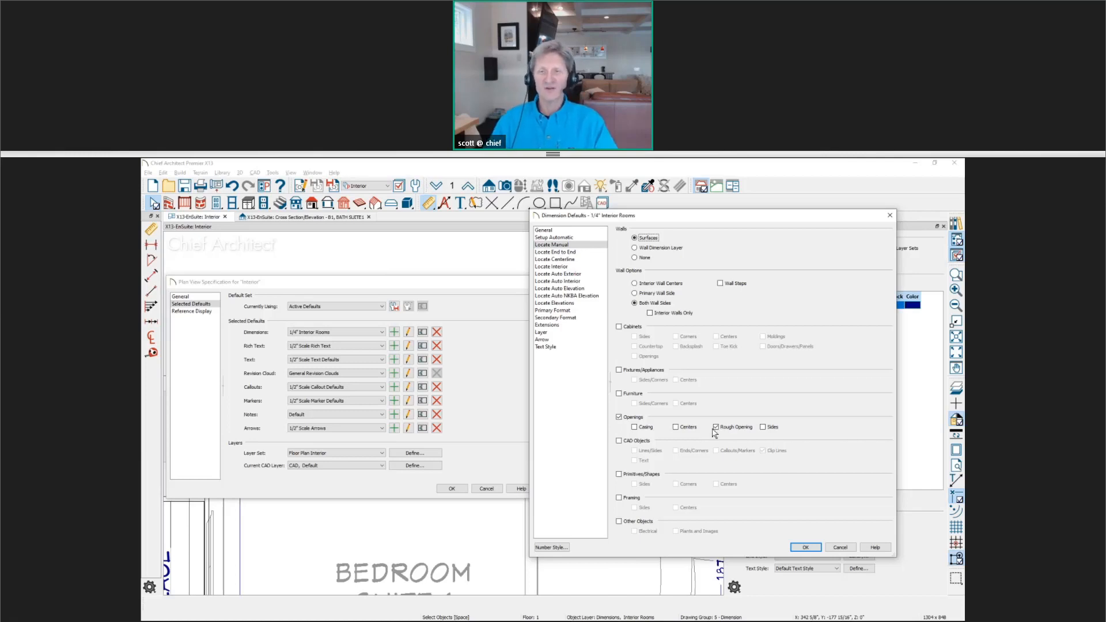
{"action": "left_click", "coordinate": [890, 215]}
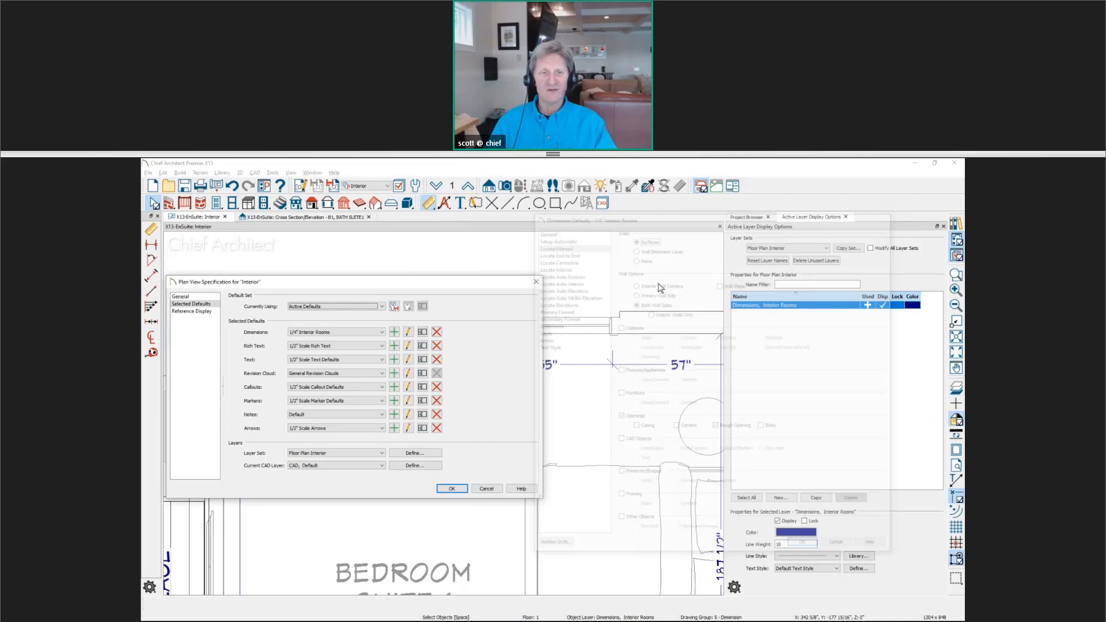
{"action": "left_click", "coordinate": [382, 332]}
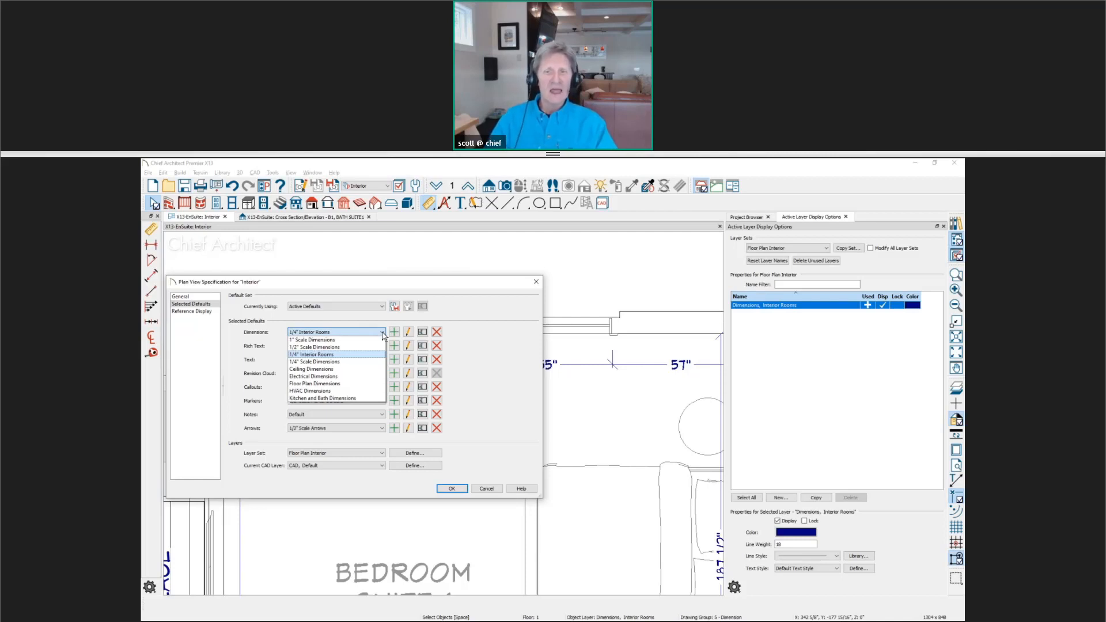
{"action": "left_click", "coordinate": [384, 334]}
{"action": "key", "text": "Return"}
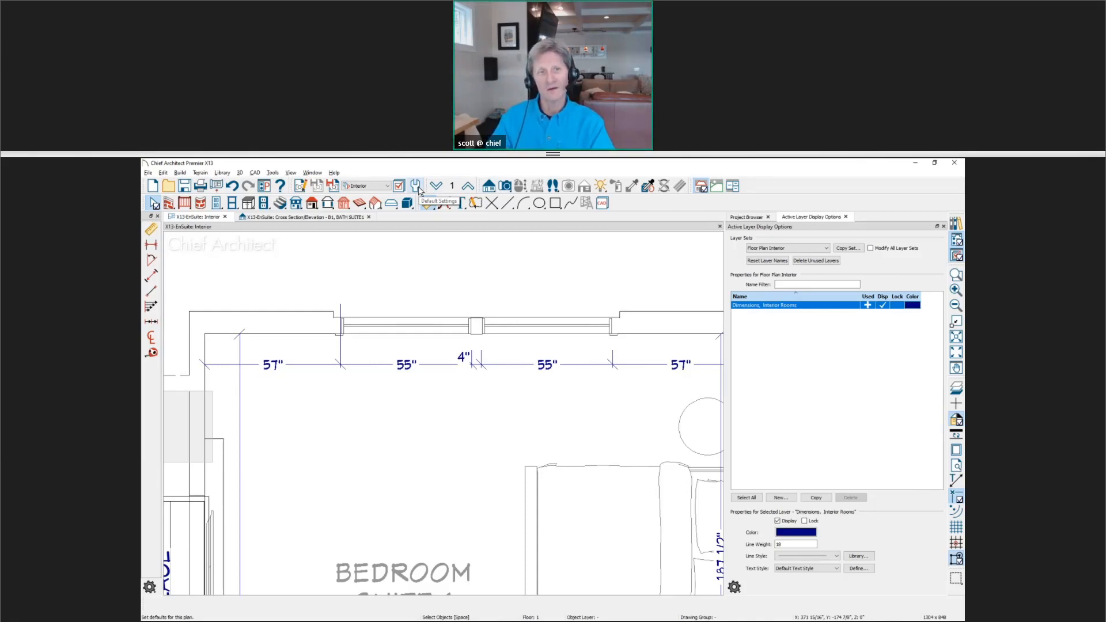
Check the list of saved plan views and the B1 bath suite elevation view, and return to the Interior plan view.
{"action": "left_click", "coordinate": [389, 187]}
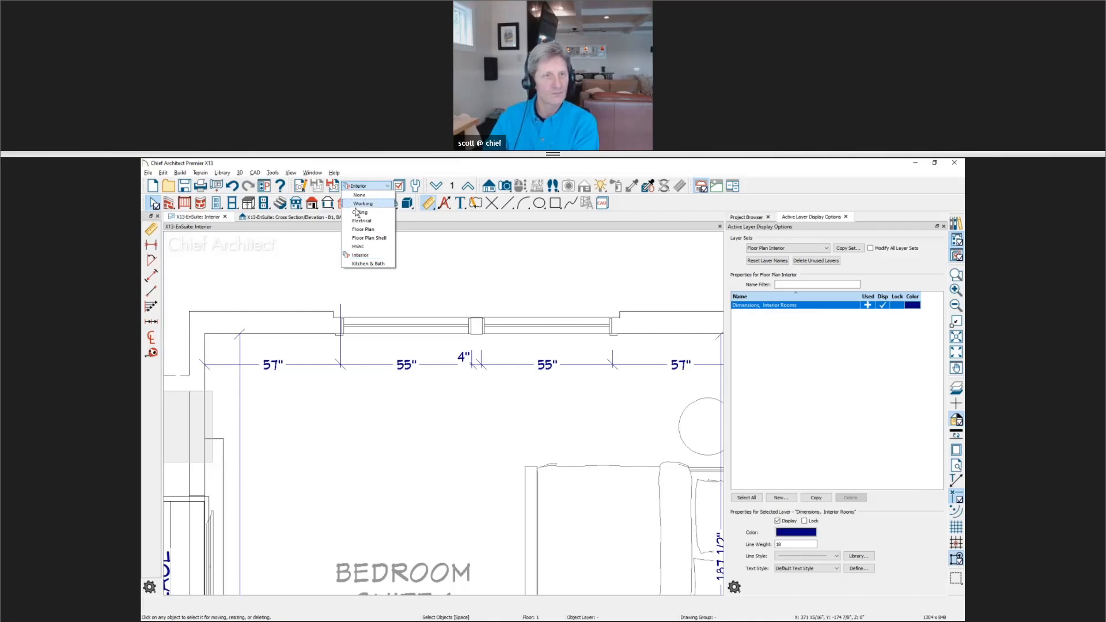
{"action": "left_click", "coordinate": [300, 221]}
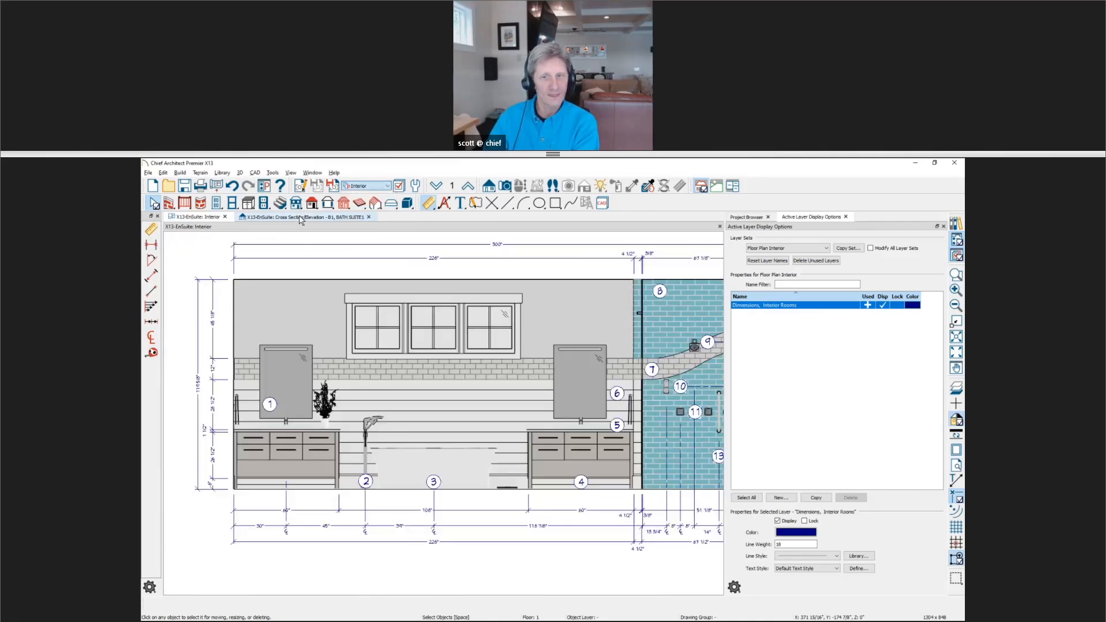
{"action": "left_click", "coordinate": [217, 220]}
Change the floor plan to the Kitchen & Bath saved plan view around the bath and closet suites.
{"action": "scroll", "coordinate": [378, 296], "scroll_direction": "down", "scroll_amount": 3}
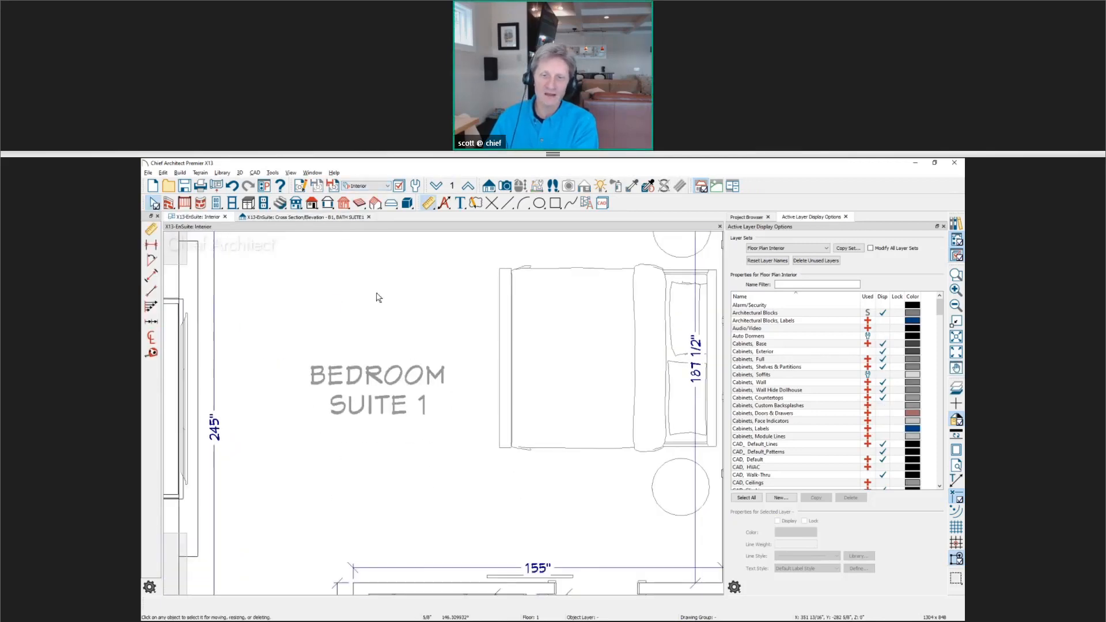
{"action": "scroll", "coordinate": [374, 300], "scroll_direction": "down", "scroll_amount": 1}
{"action": "middle_click_drag", "start_coordinate": [378, 365], "coordinate": [377, 273]}
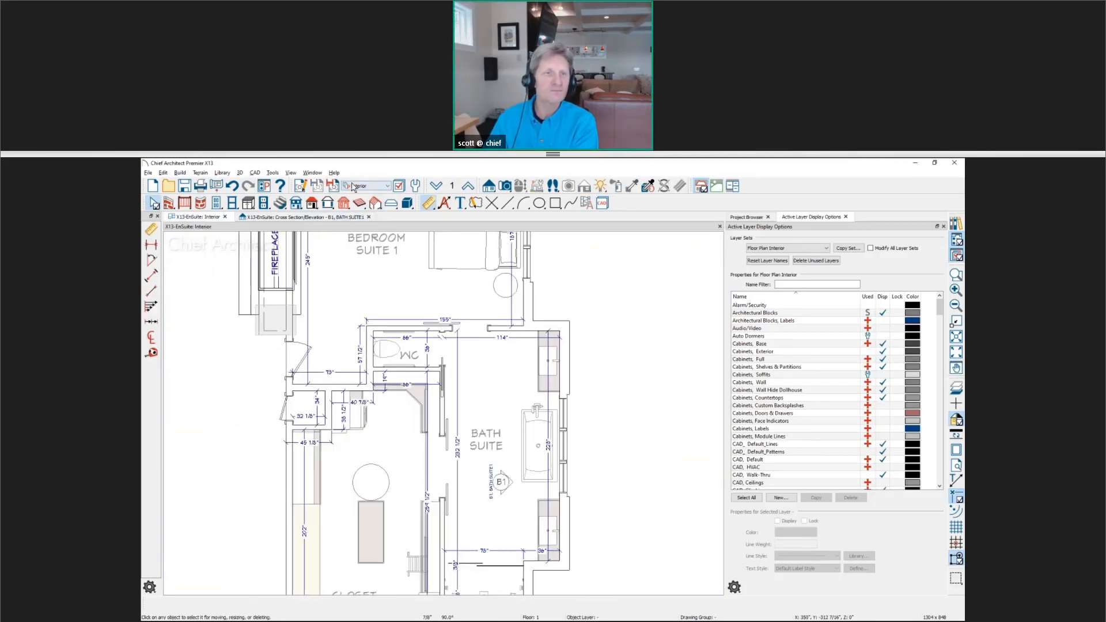
{"action": "left_click", "coordinate": [355, 187]}
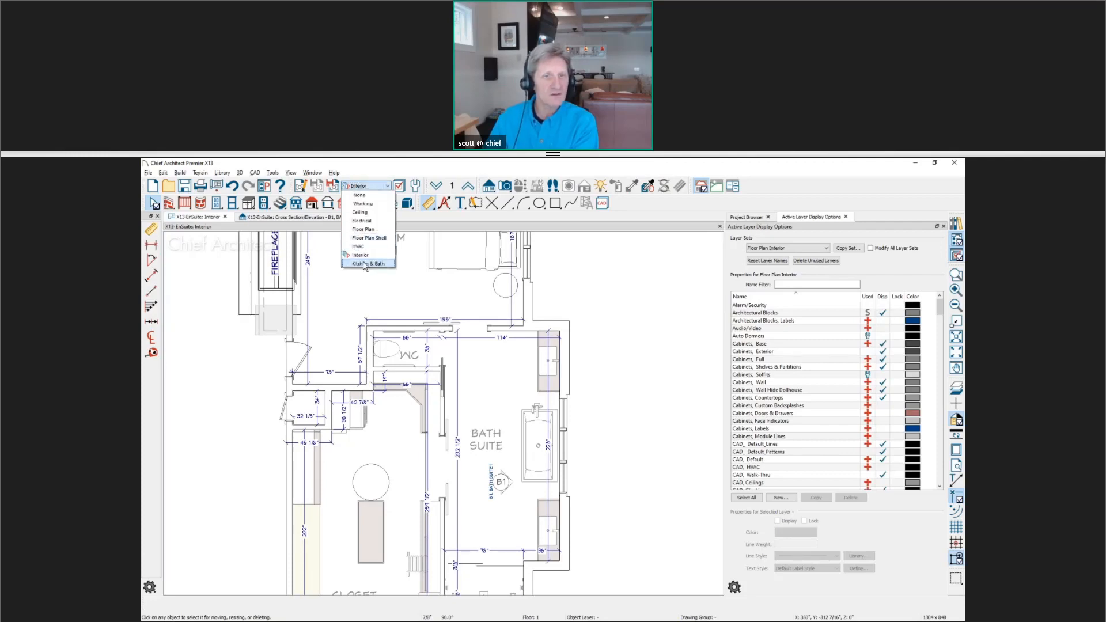
{"action": "left_click", "coordinate": [393, 338]}
{"action": "scroll", "coordinate": [544, 525], "scroll_direction": "up", "scroll_amount": 2}
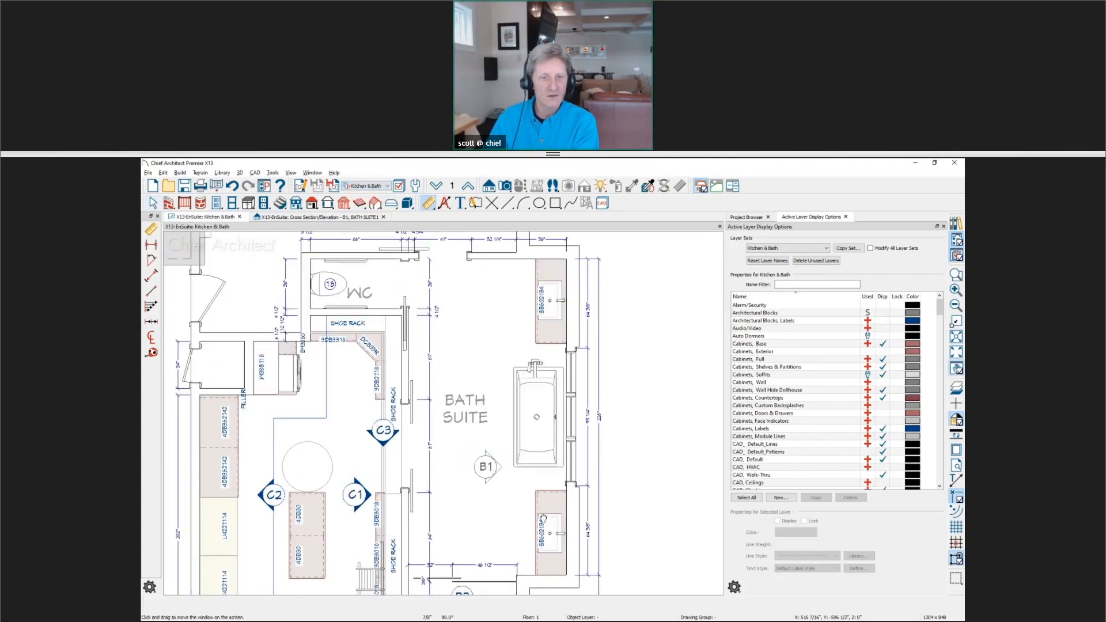
{"action": "middle_click_drag", "start_coordinate": [552, 503], "coordinate": [567, 445]}
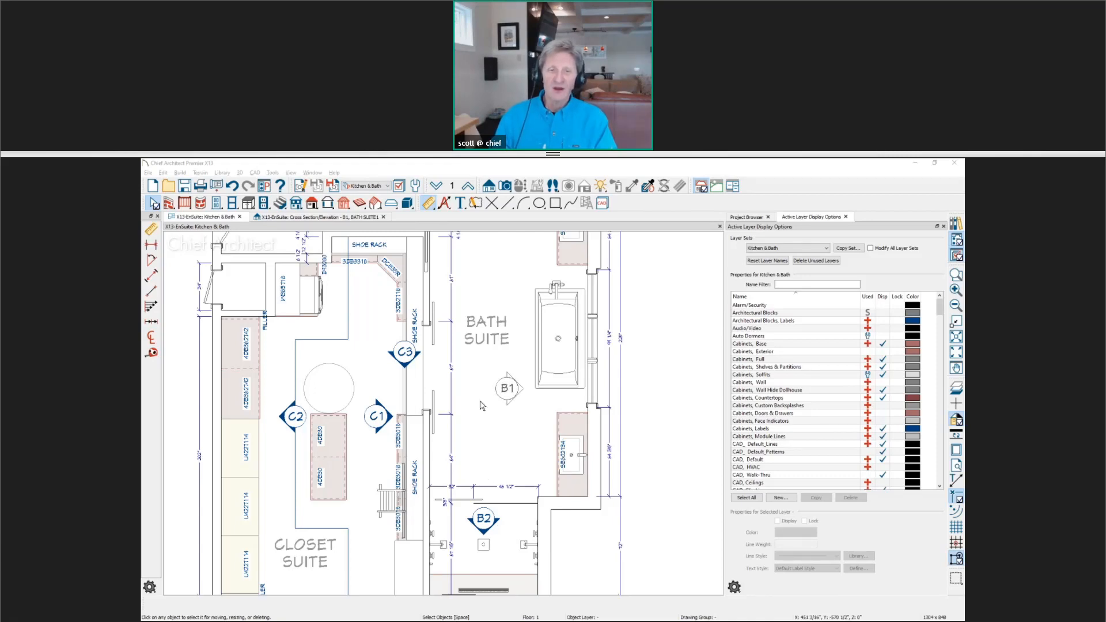
Review the selected defaults and plan display settings of the B1 elevation camera in the bath suite, leaving them unchanged.
{"action": "left_click", "coordinate": [511, 395]}
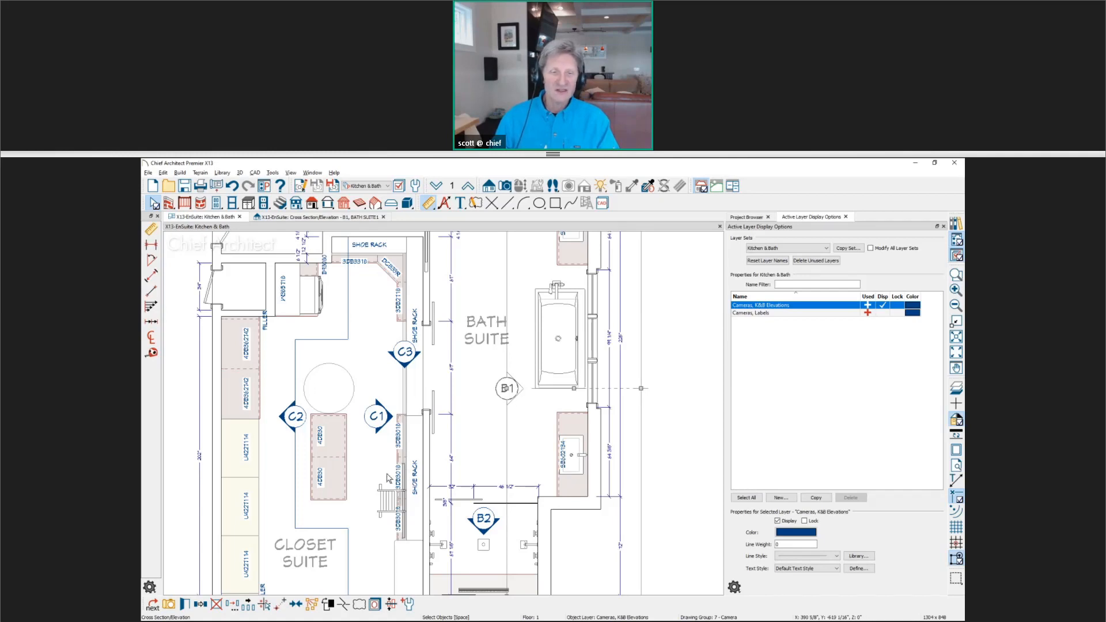
{"action": "left_click", "coordinate": [185, 604]}
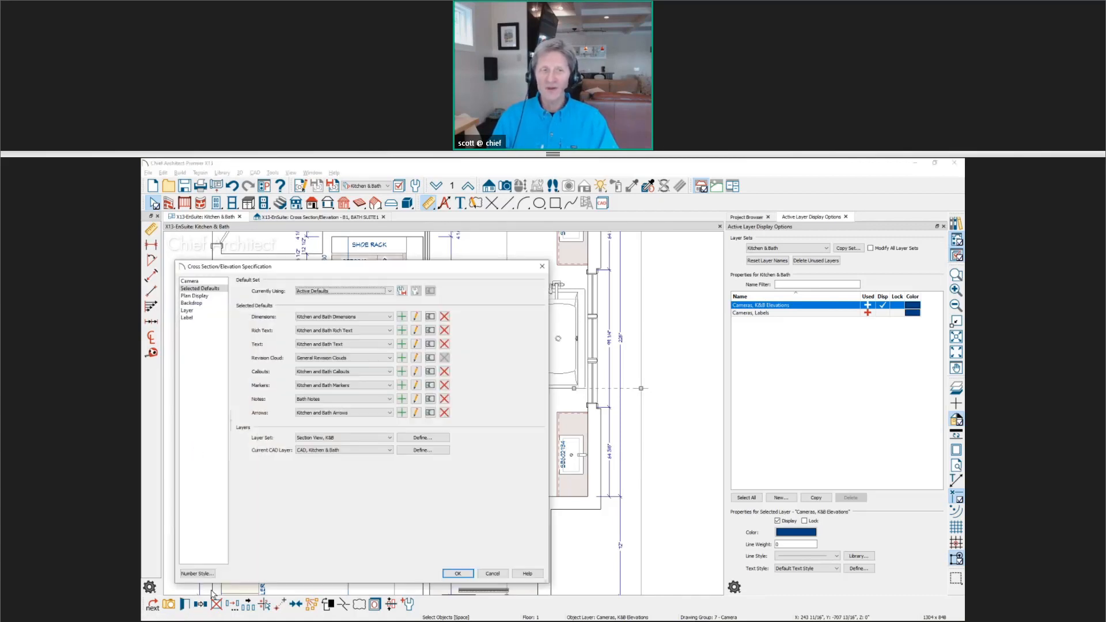
{"action": "left_click", "coordinate": [210, 296]}
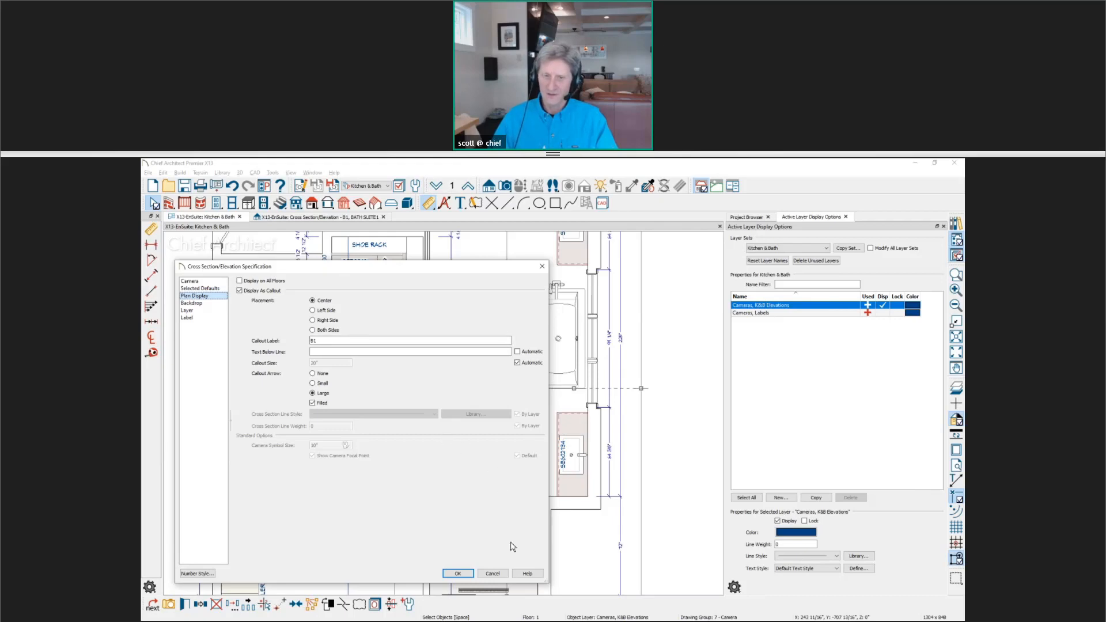
{"action": "left_click", "coordinate": [496, 574]}
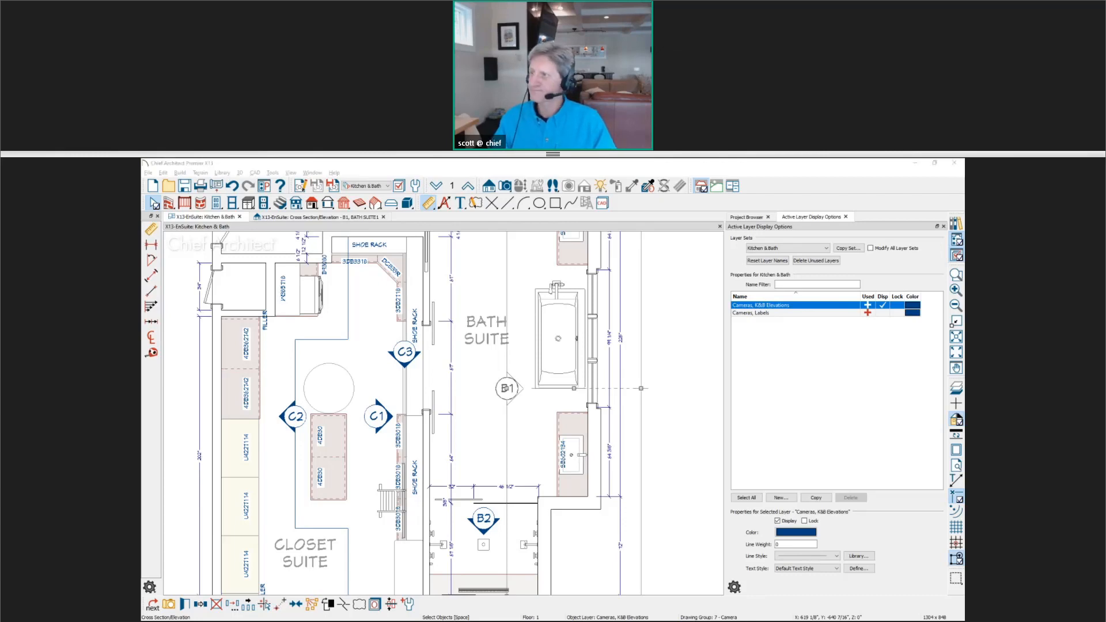
View X13-House_Page_22.jpg in Windows Photo Viewer and open the X13-House layout file in Chief Architect.
{"action": "left_click_drag", "start_coordinate": [963, 392], "coordinate": [521, 163]}
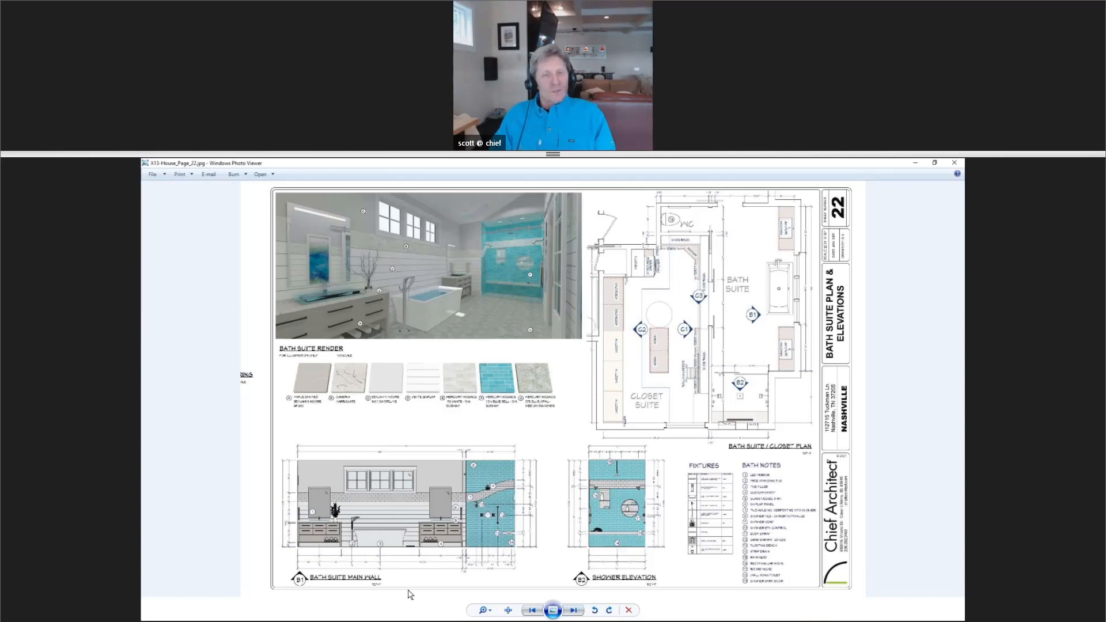
{"action": "left_click", "coordinate": [914, 163]}
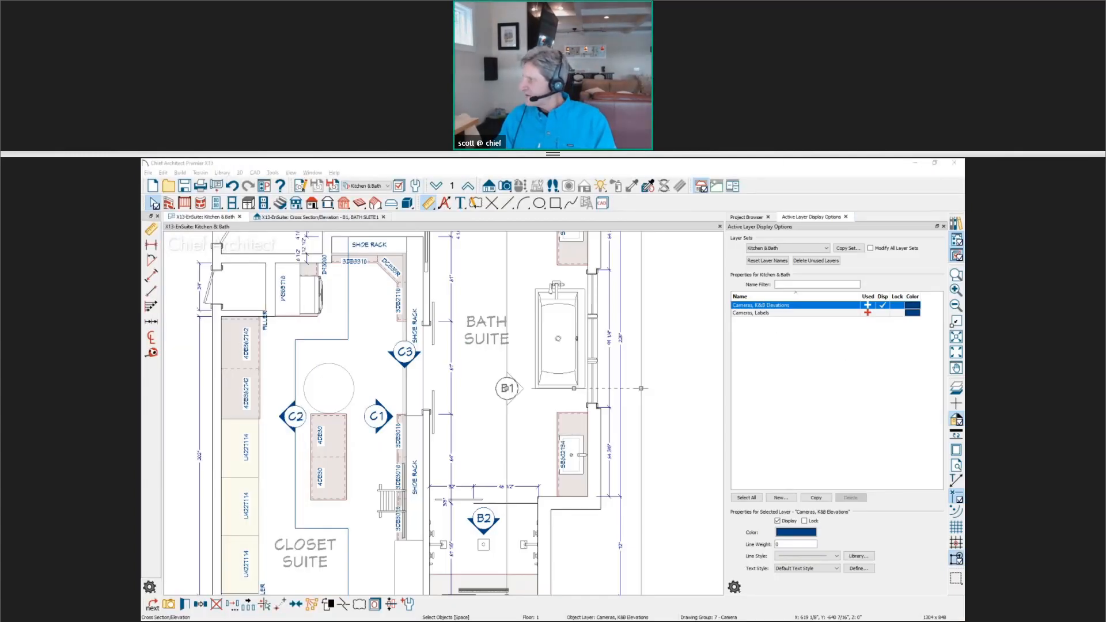
{"action": "left_click_drag", "start_coordinate": [818, 543], "coordinate": [438, 422]}
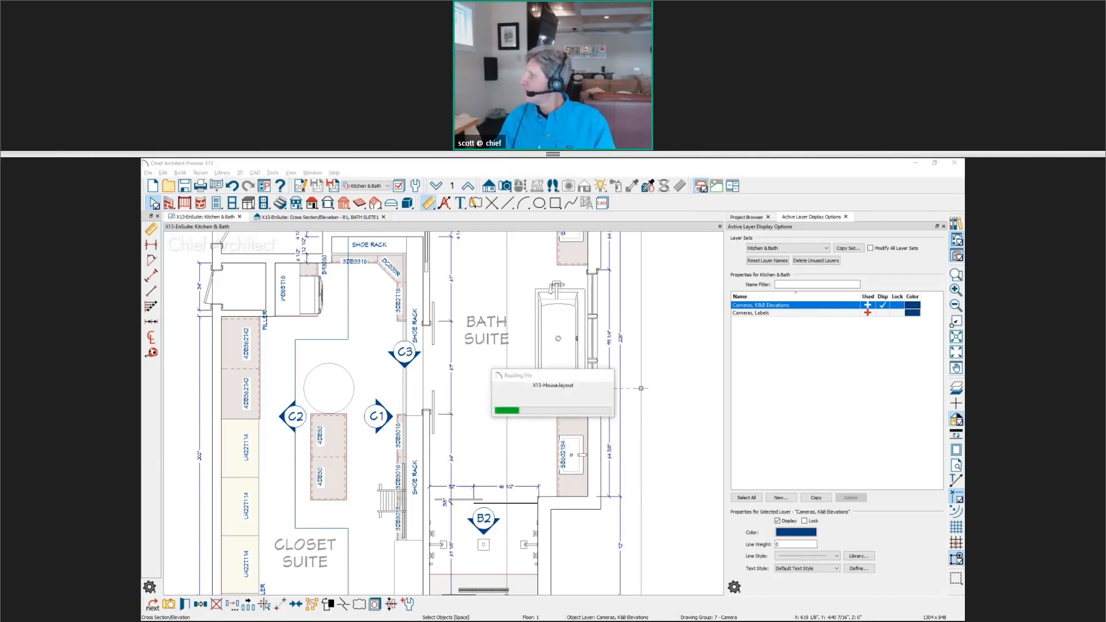
{"action": "key", "text": "alt+Tab"}
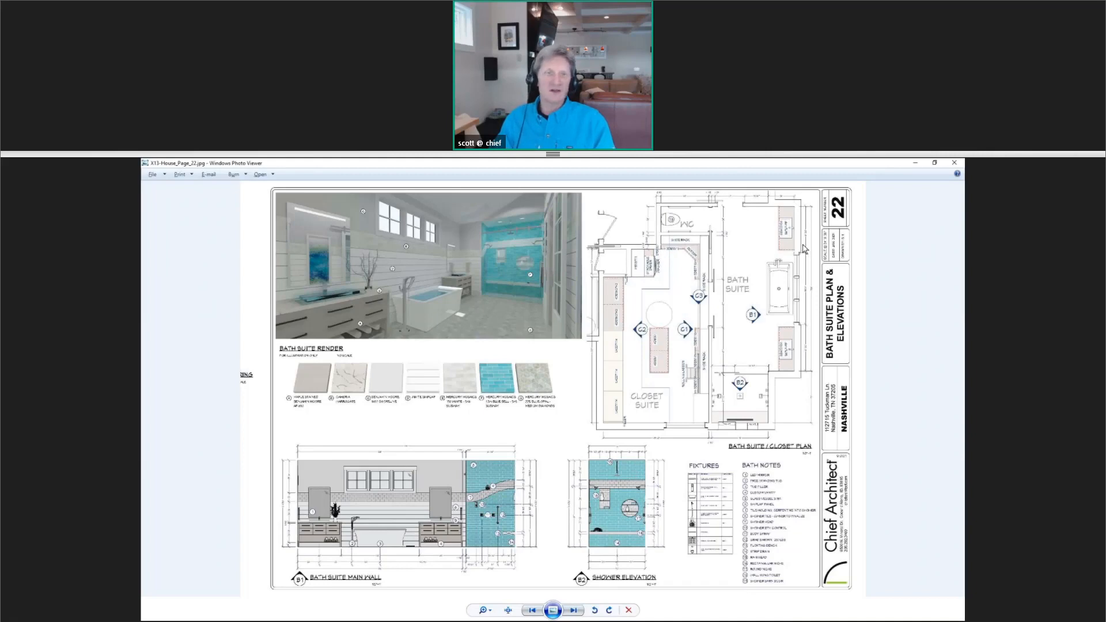
{"action": "key", "text": "alt+Tab"}
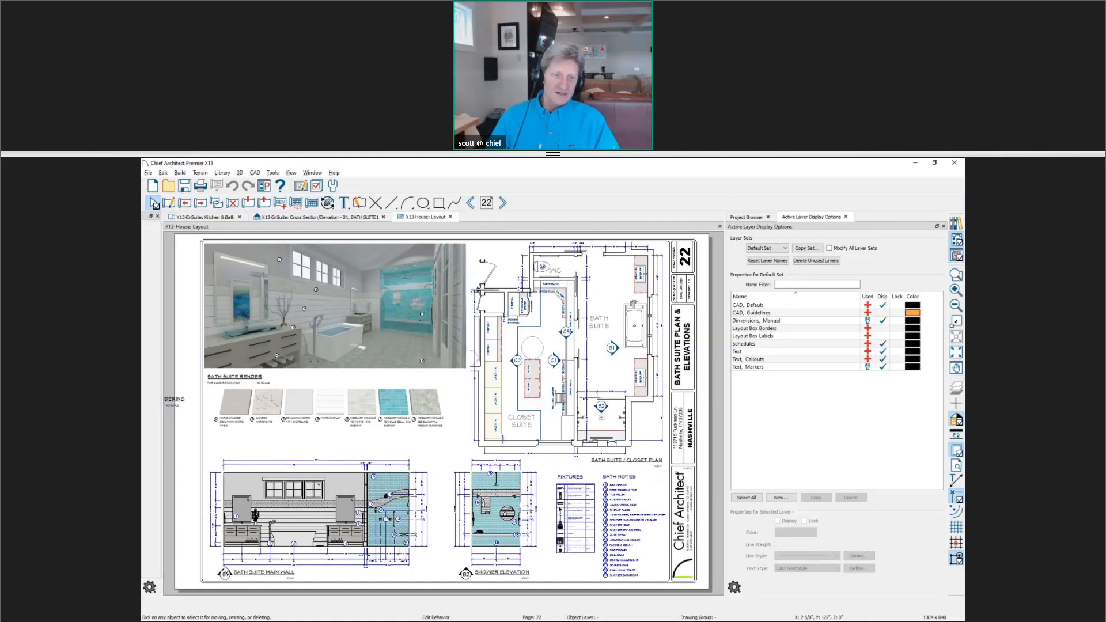
Examine the BATH SUITE MAIN WALL rich text title beside the B1 callout and the character heights of its two lines, leaving it unchanged.
{"action": "scroll", "coordinate": [230, 571], "scroll_direction": "up", "scroll_amount": 4}
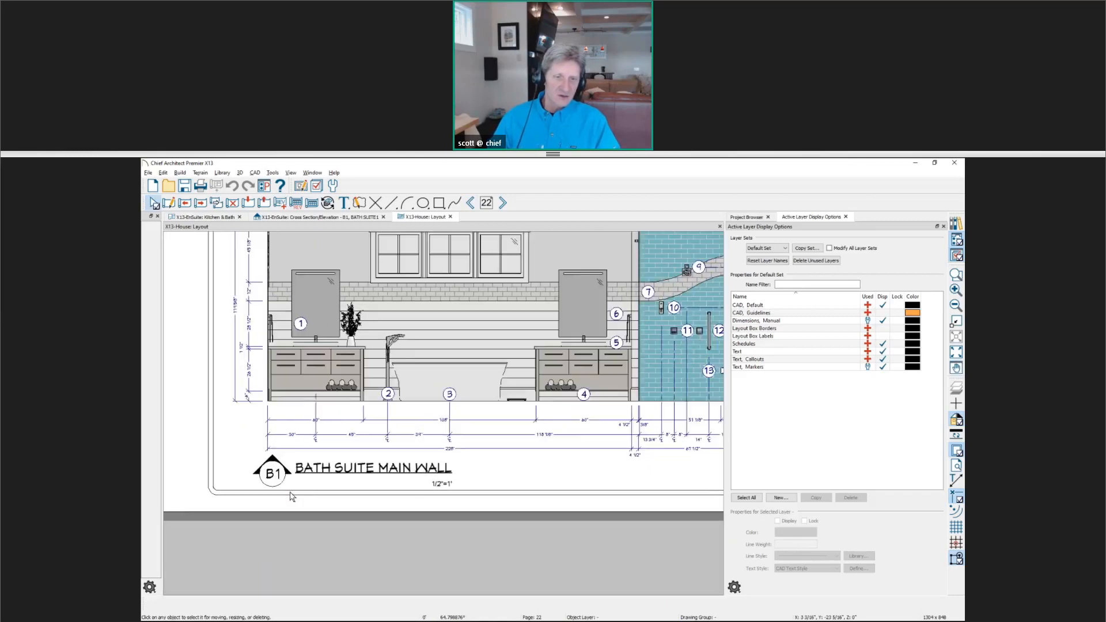
{"action": "scroll", "coordinate": [291, 497], "scroll_direction": "up", "scroll_amount": 1}
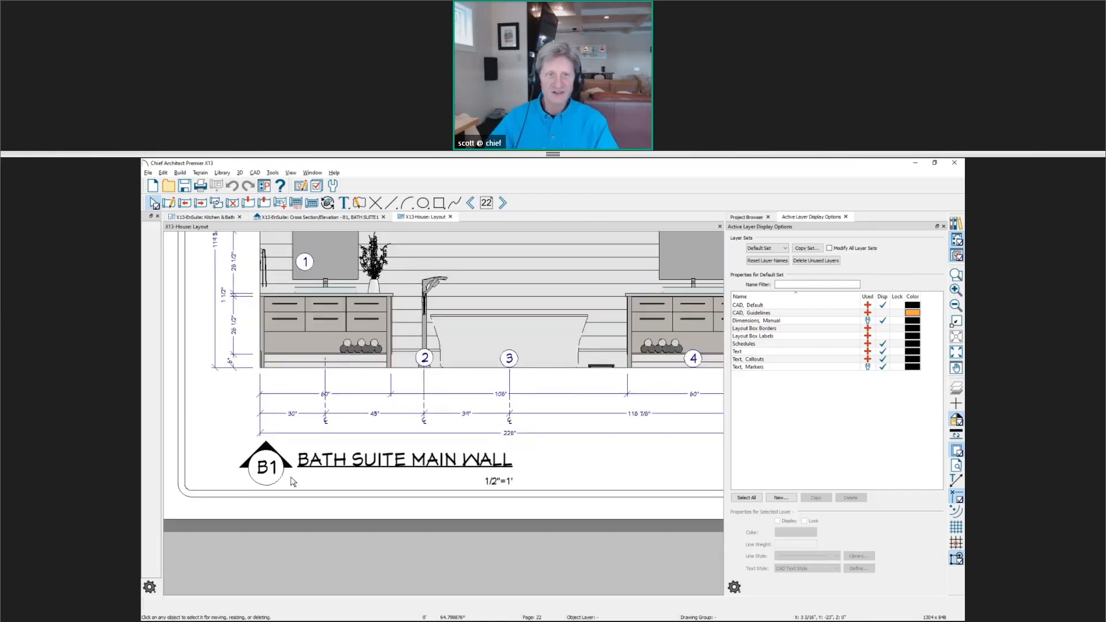
{"action": "left_click", "coordinate": [357, 471]}
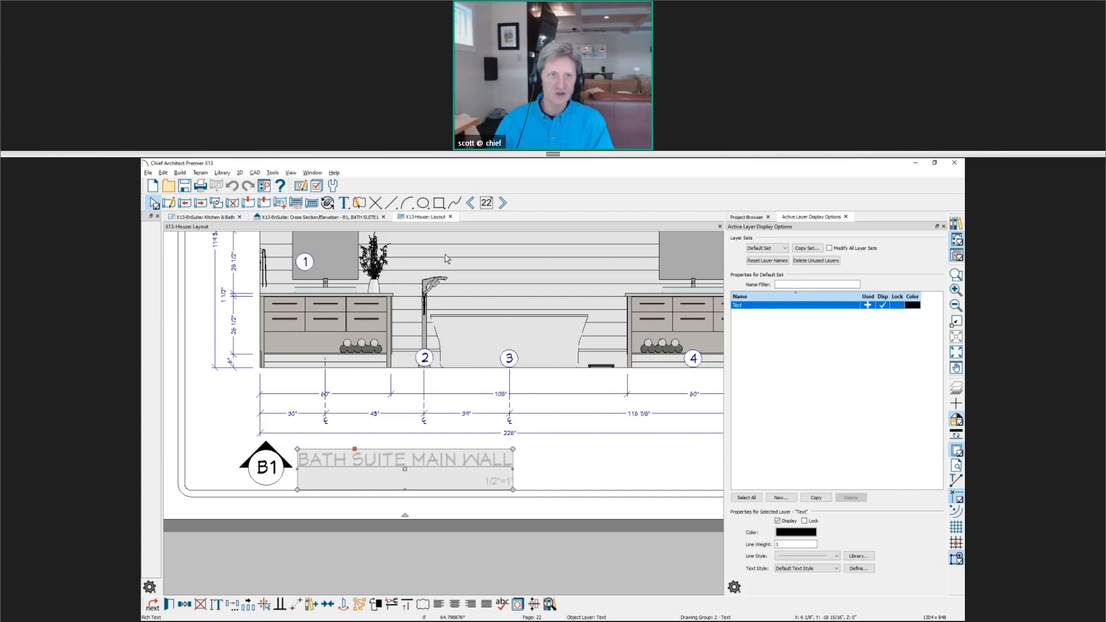
{"action": "left_click", "coordinate": [346, 205]}
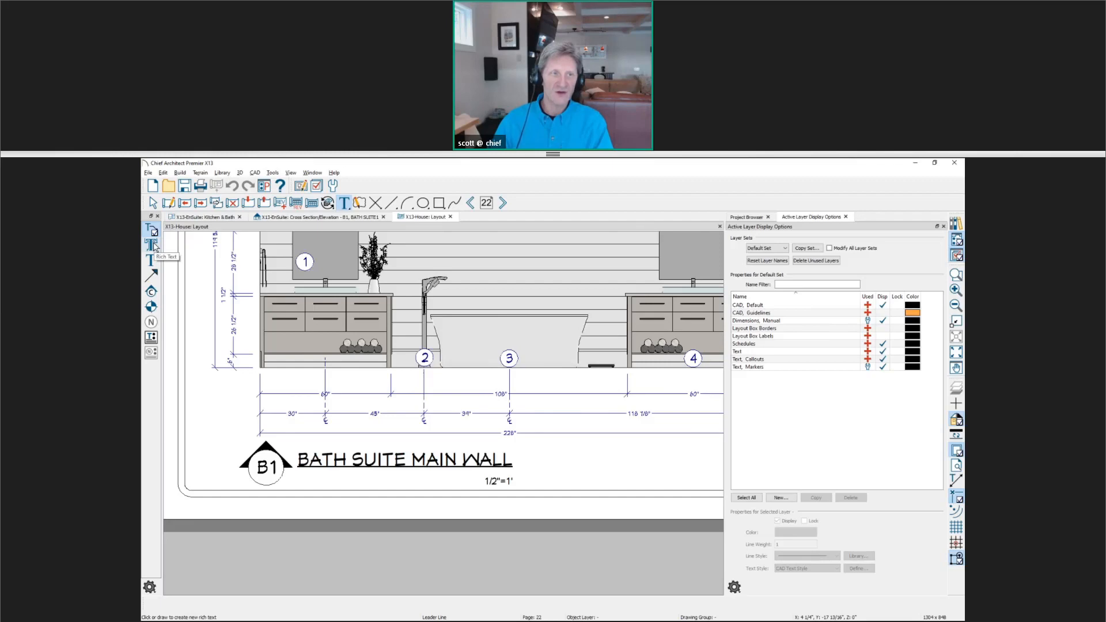
{"action": "left_click", "coordinate": [426, 471]}
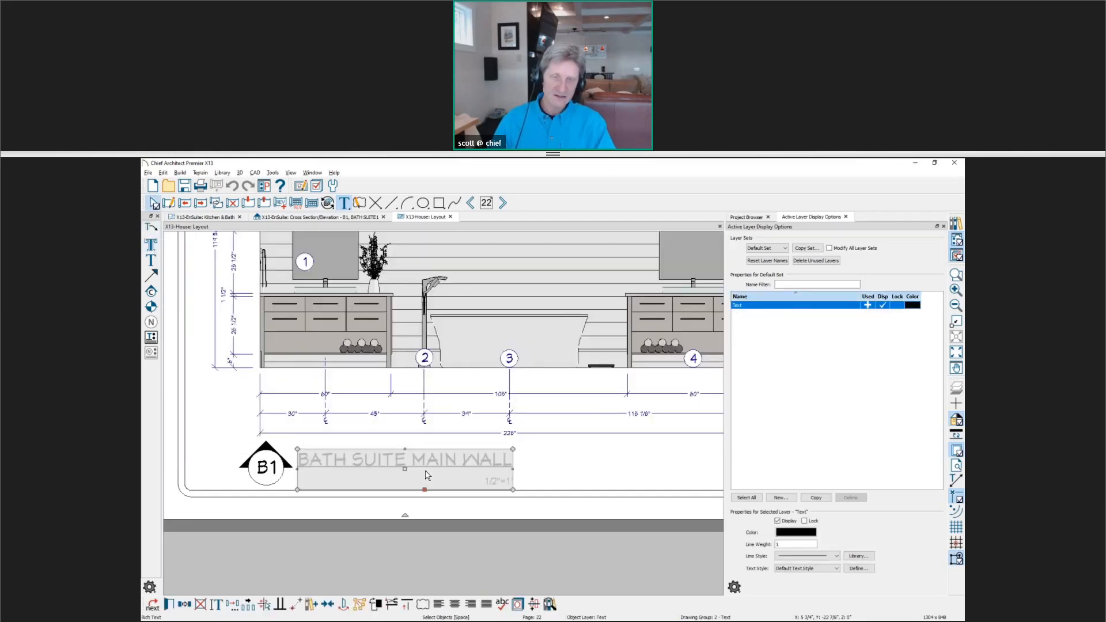
{"action": "double_click", "coordinate": [427, 476]}
{"action": "left_click_drag", "start_coordinate": [648, 358], "coordinate": [483, 358]}
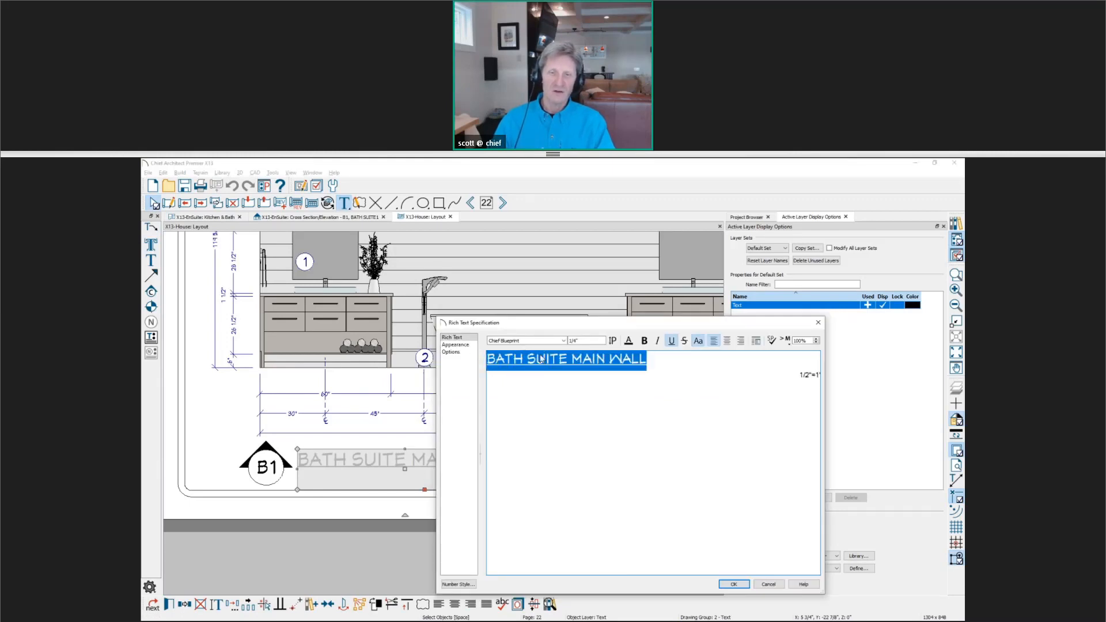
{"action": "left_click_drag", "start_coordinate": [562, 323], "coordinate": [518, 276]}
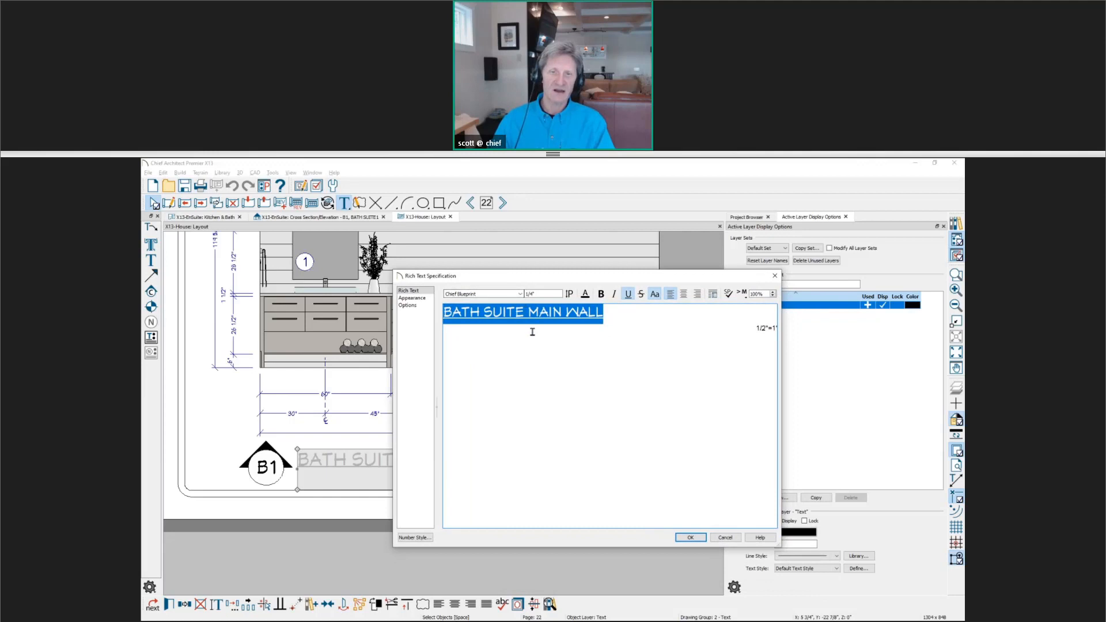
{"action": "double_click", "coordinate": [540, 294]}
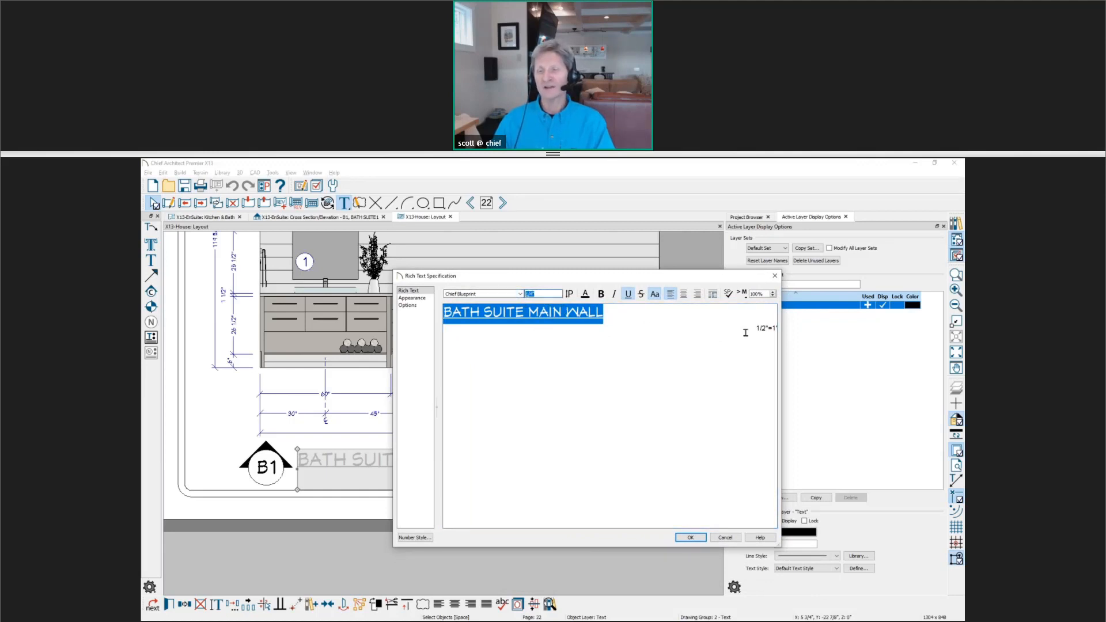
{"action": "left_click_drag", "start_coordinate": [747, 333], "coordinate": [781, 330]}
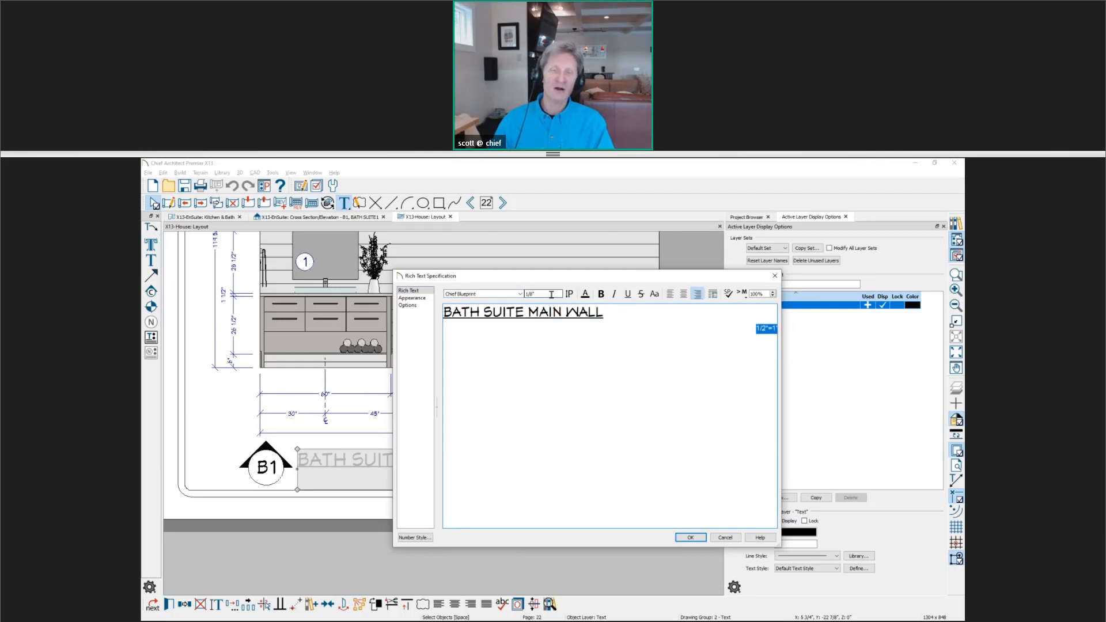
{"action": "left_click", "coordinate": [725, 538]}
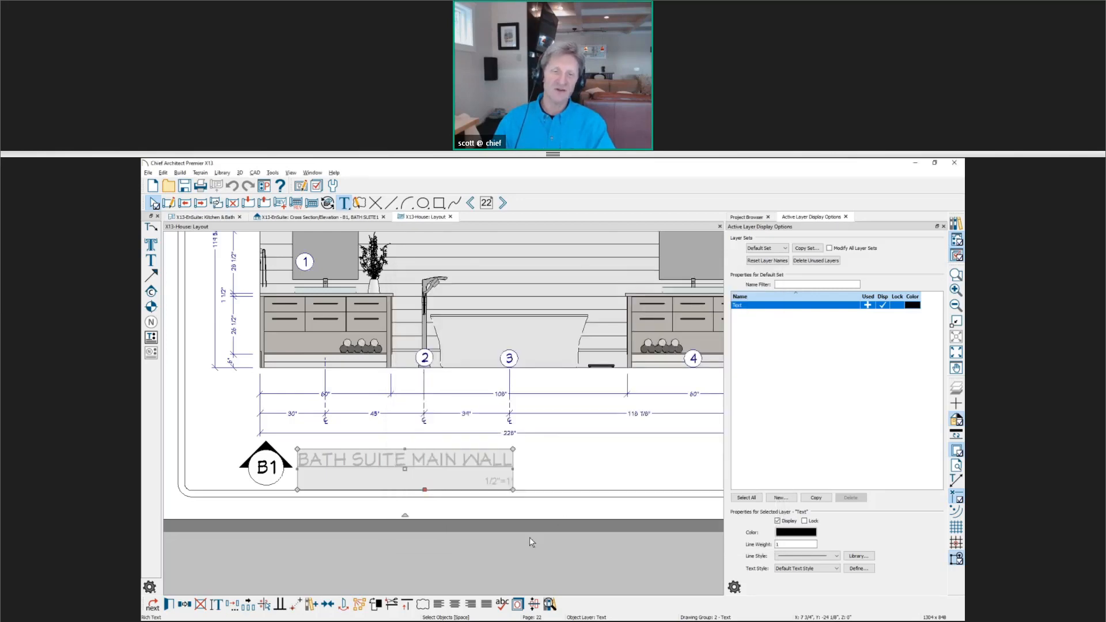
Go from the bath suite sheet to page 1 of the layout.
{"action": "scroll", "coordinate": [416, 486], "scroll_direction": "down", "scroll_amount": 2}
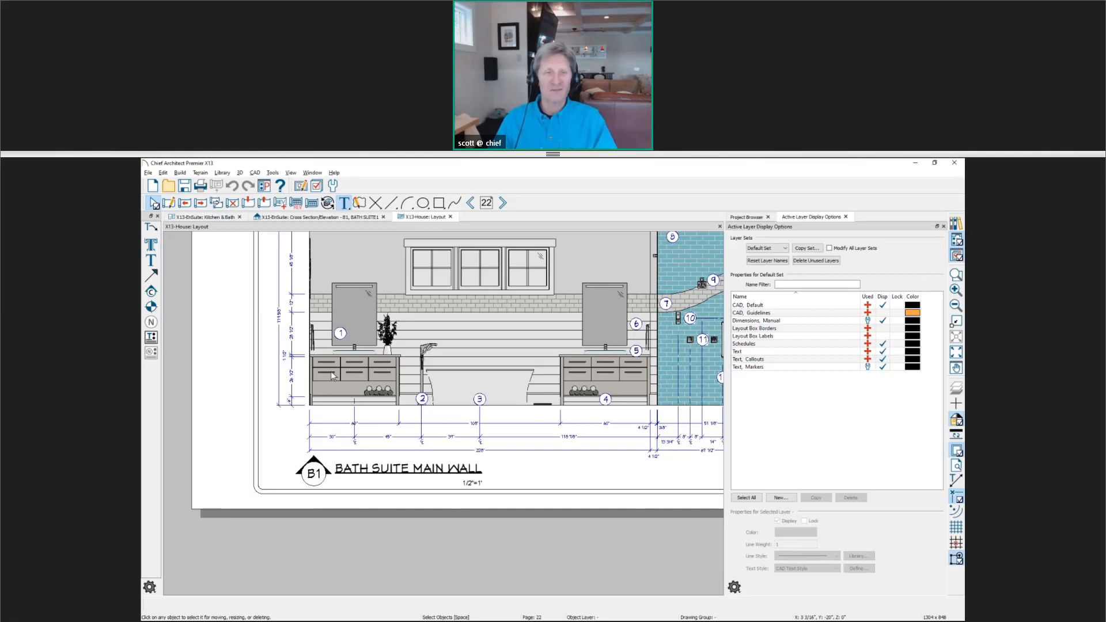
{"action": "scroll", "coordinate": [324, 366], "scroll_direction": "down", "scroll_amount": 4}
{"action": "middle_click_drag", "start_coordinate": [292, 409], "coordinate": [234, 501]}
{"action": "scroll", "coordinate": [252, 477], "scroll_direction": "down", "scroll_amount": 1}
{"action": "scroll", "coordinate": [252, 478], "scroll_direction": "down", "scroll_amount": 3}
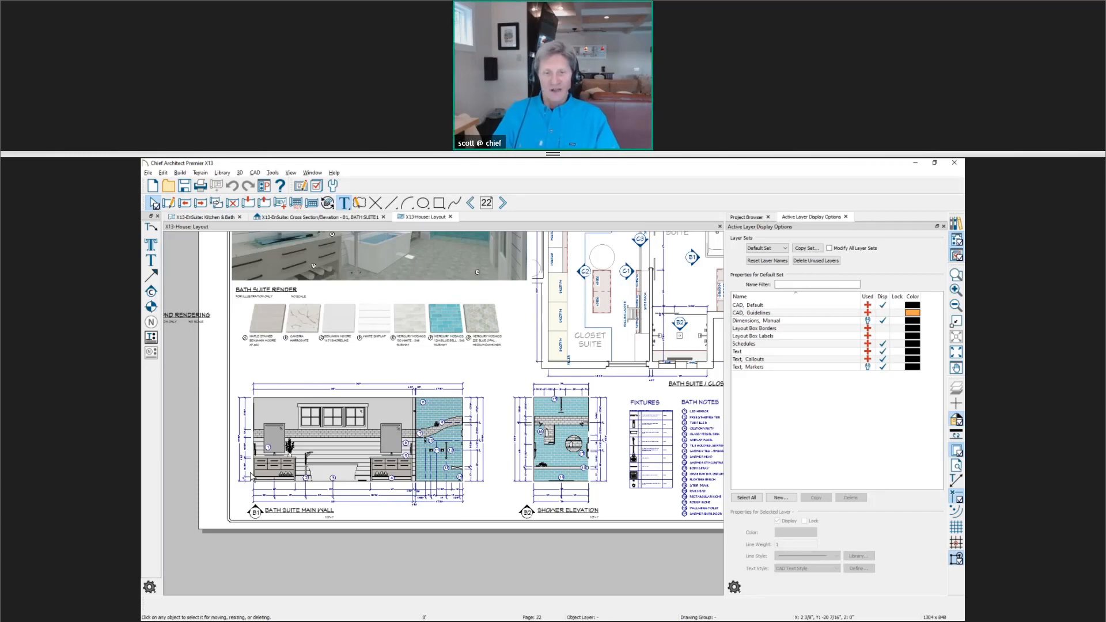
{"action": "key", "text": "space"}
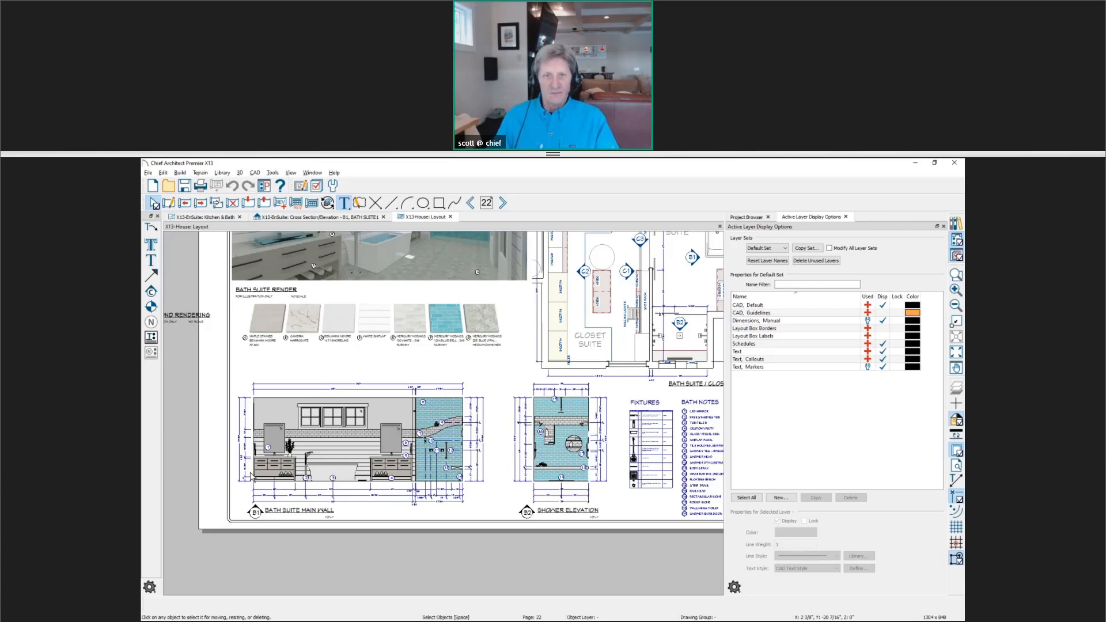
{"action": "left_click", "coordinate": [488, 204]}
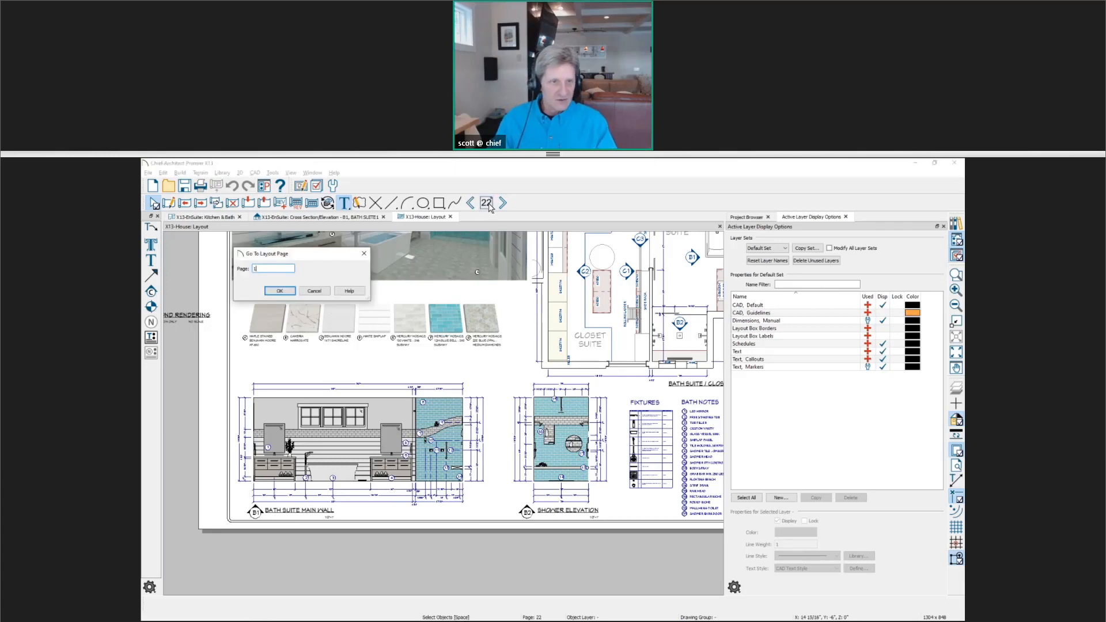
{"action": "left_click", "coordinate": [278, 291]}
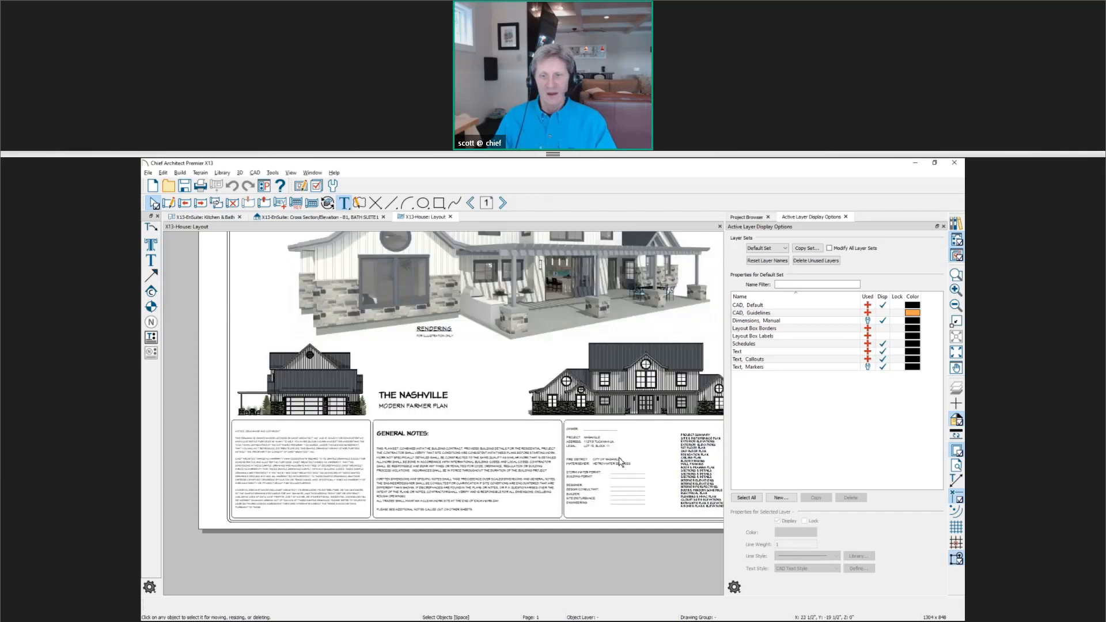
Examine the sheet index on the Project Summary page and bring the whole page back into view.
{"action": "middle_click_drag", "start_coordinate": [640, 469], "coordinate": [556, 439]}
{"action": "scroll", "coordinate": [556, 443], "scroll_direction": "up", "scroll_amount": 2}
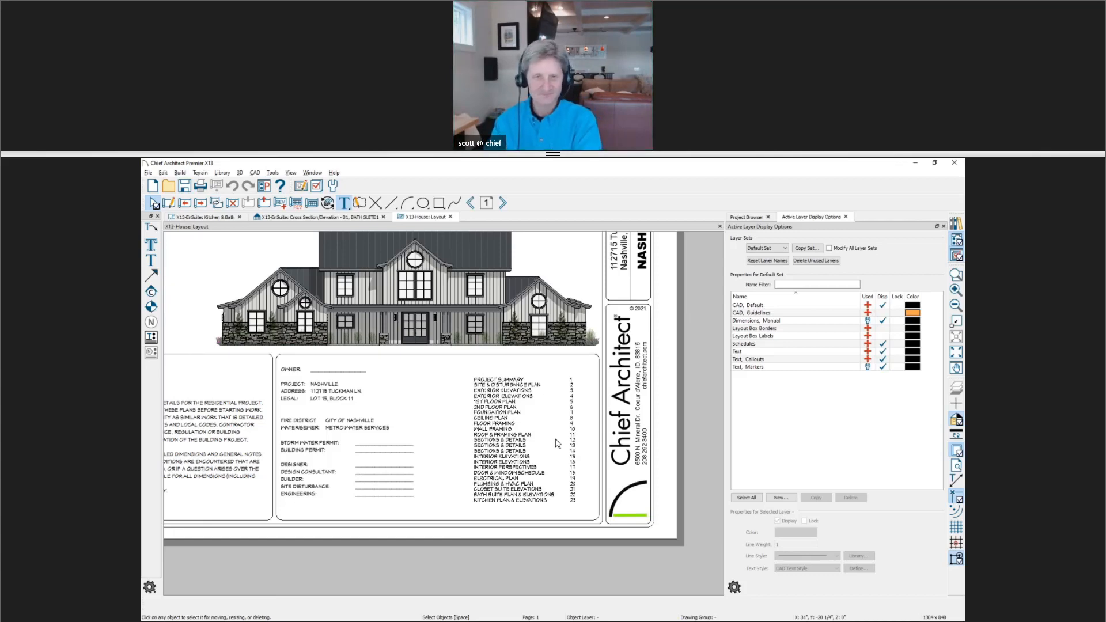
{"action": "scroll", "coordinate": [485, 406], "scroll_direction": "down", "scroll_amount": 2}
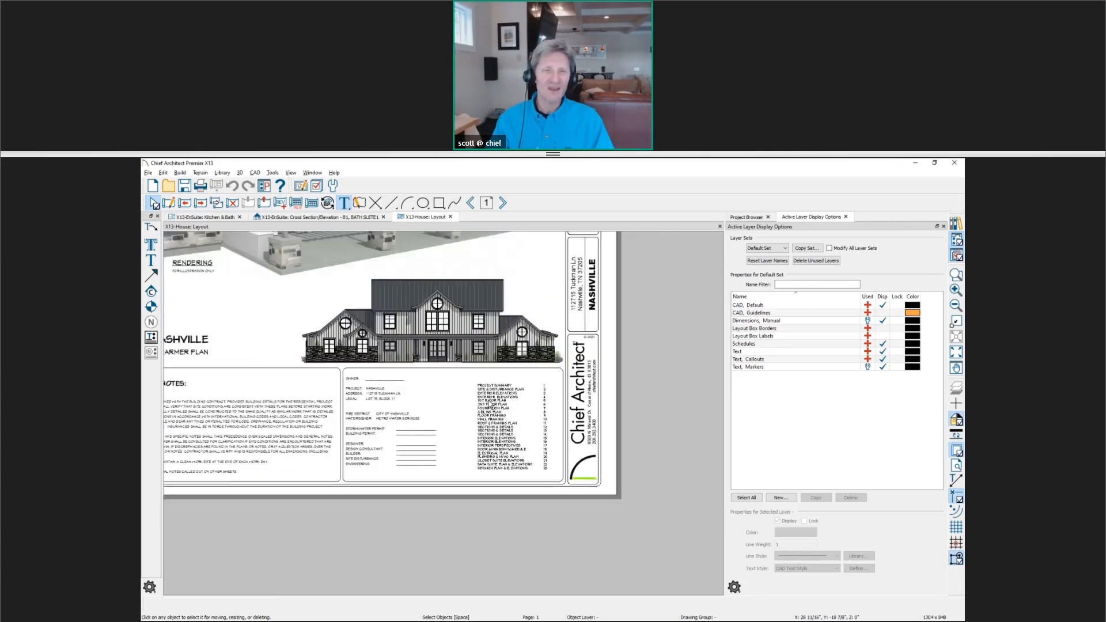
{"action": "scroll", "coordinate": [491, 406], "scroll_direction": "up", "scroll_amount": 2}
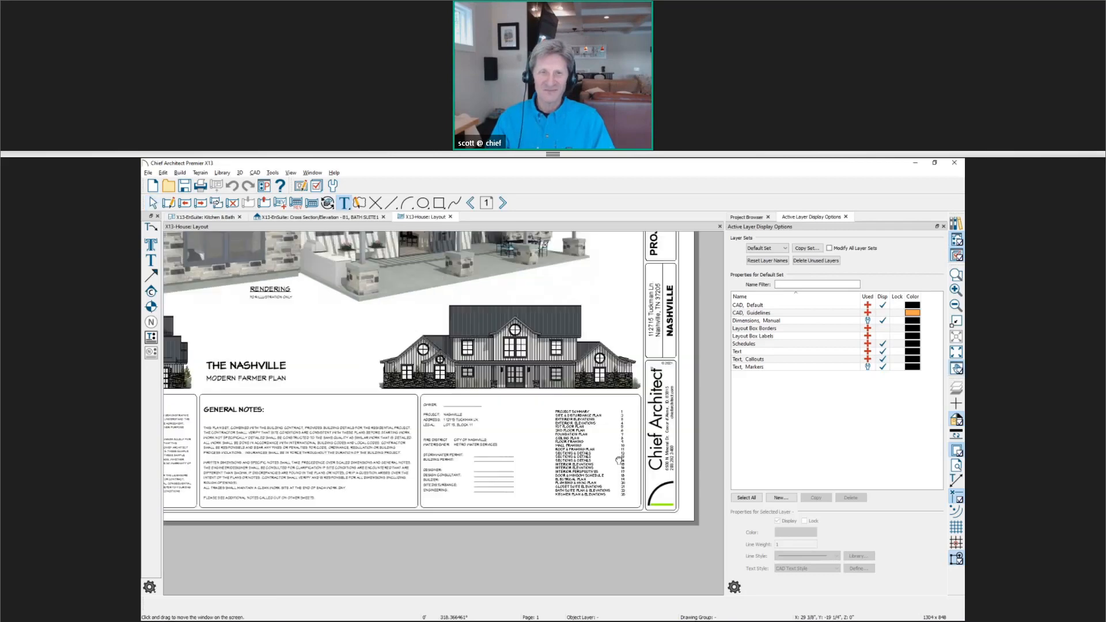
{"action": "scroll", "coordinate": [627, 481], "scroll_direction": "down", "scroll_amount": 2}
{"action": "scroll", "coordinate": [627, 481], "scroll_direction": "down", "scroll_amount": 1}
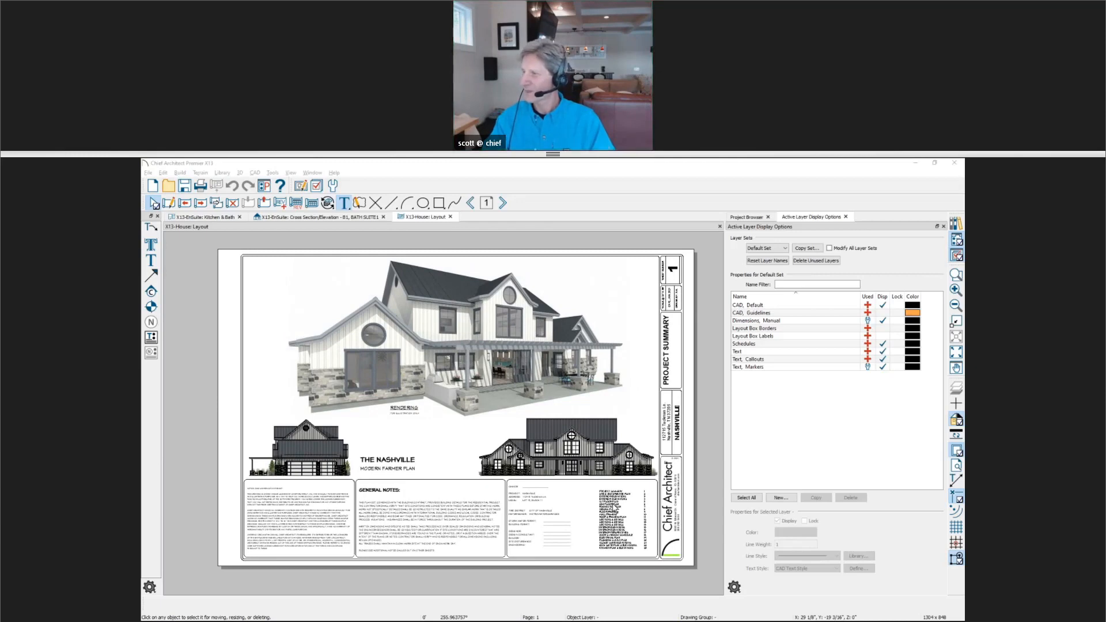
Look through the bath suite and closet suite images in Windows Photo Viewer up to closetsuite1-elevation.jpg, and return to Chief Architect.
{"action": "key", "text": "alt+Tab"}
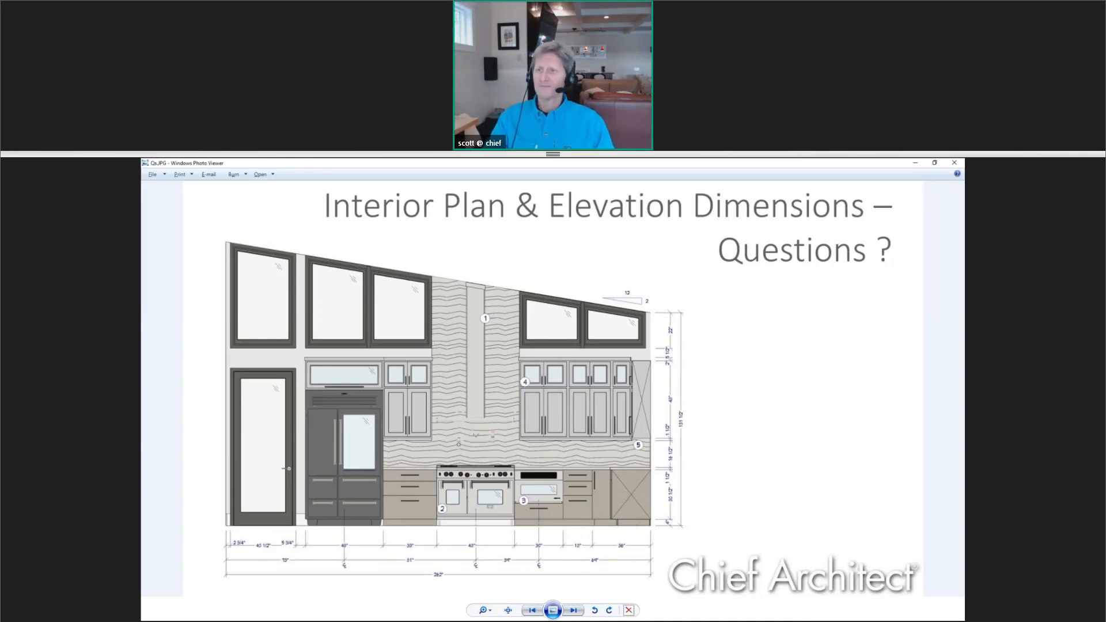
{"action": "left_click", "coordinate": [957, 172]}
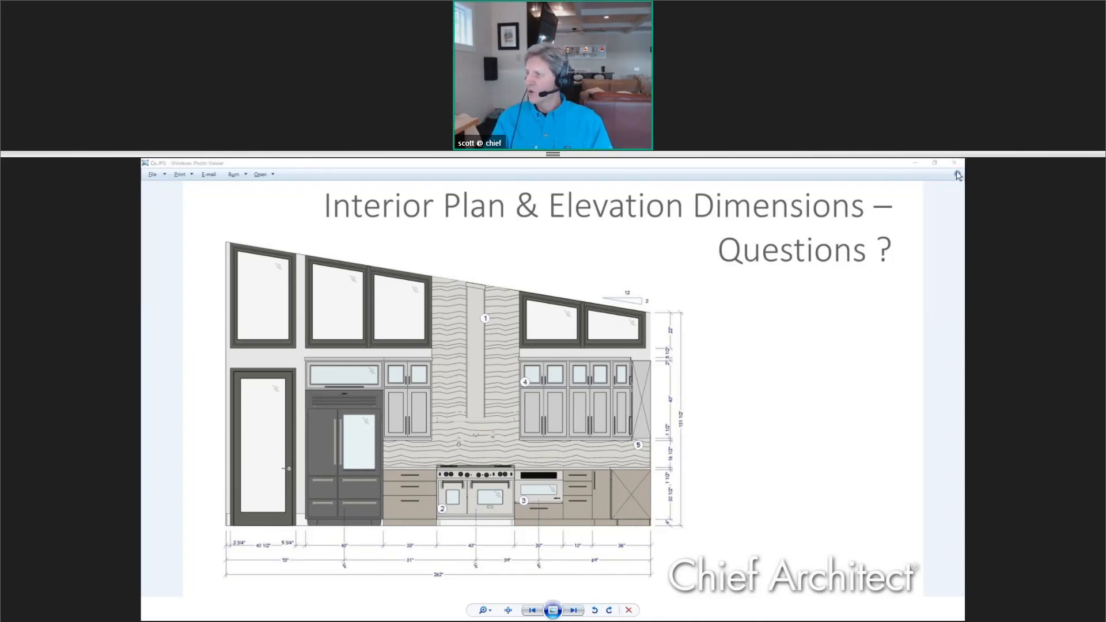
{"action": "key", "text": "Right"}
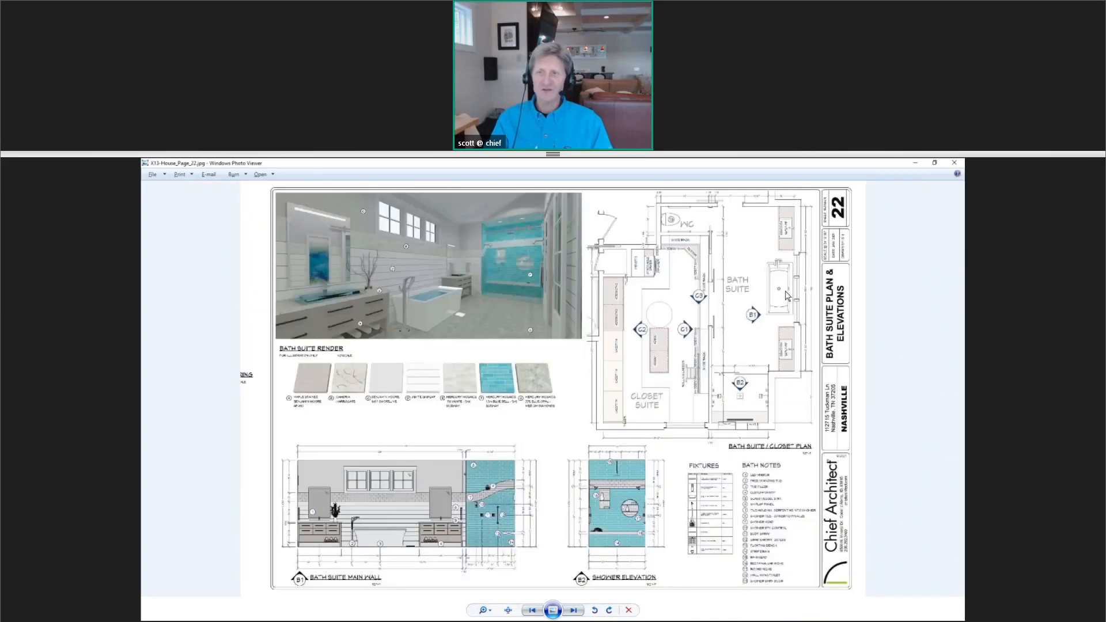
{"action": "left_click", "coordinate": [575, 611]}
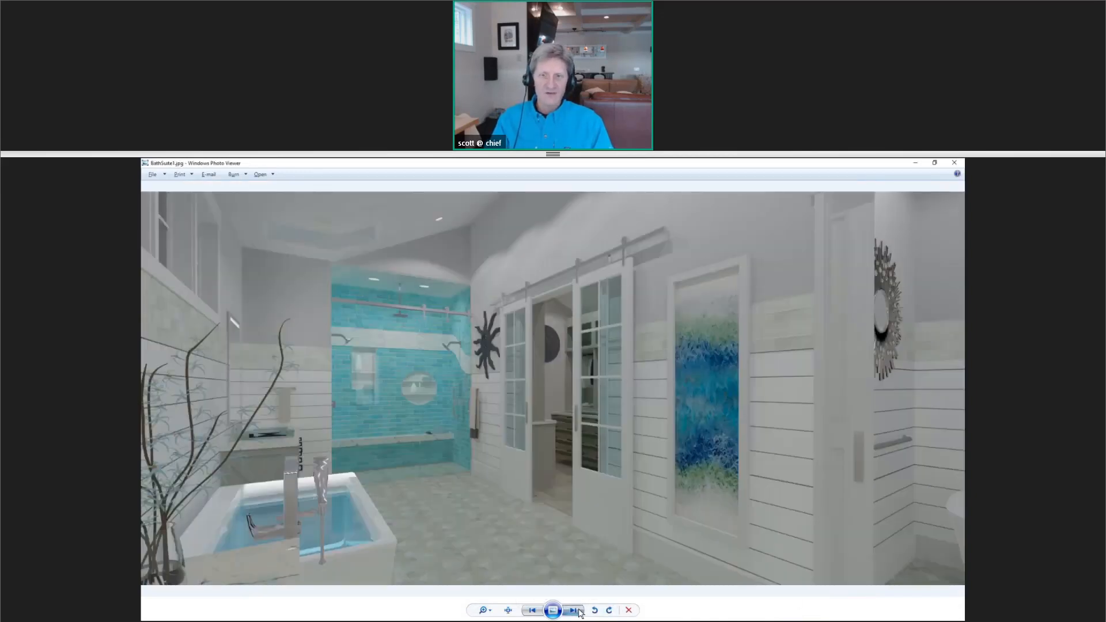
{"action": "left_click", "coordinate": [576, 611]}
{"action": "left_click", "coordinate": [576, 610]}
{"action": "left_click", "coordinate": [576, 611]}
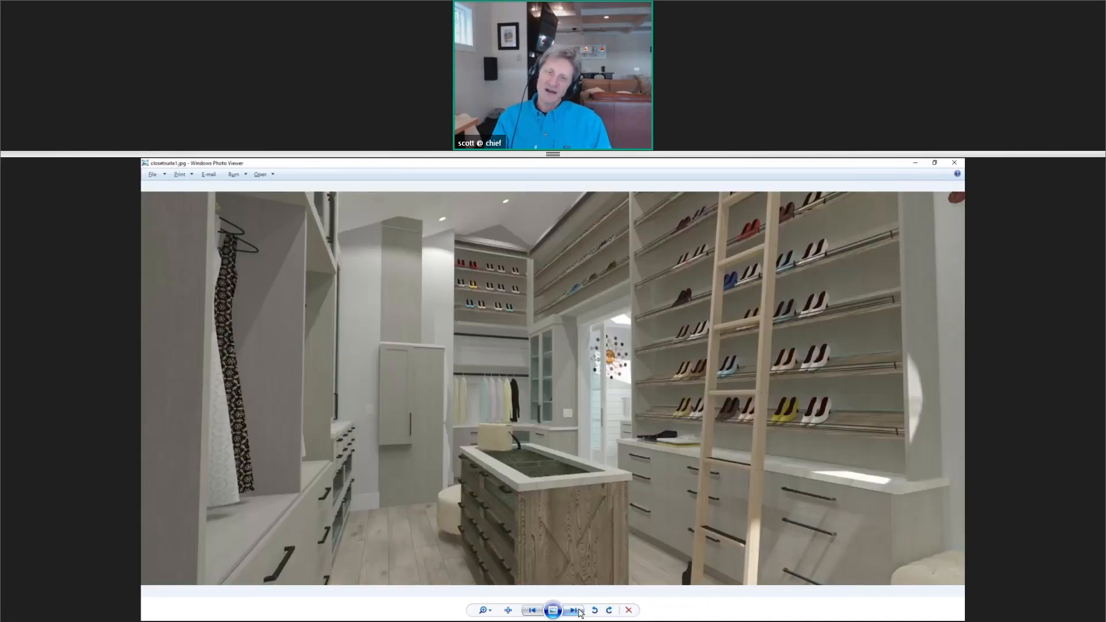
{"action": "left_click", "coordinate": [577, 611]}
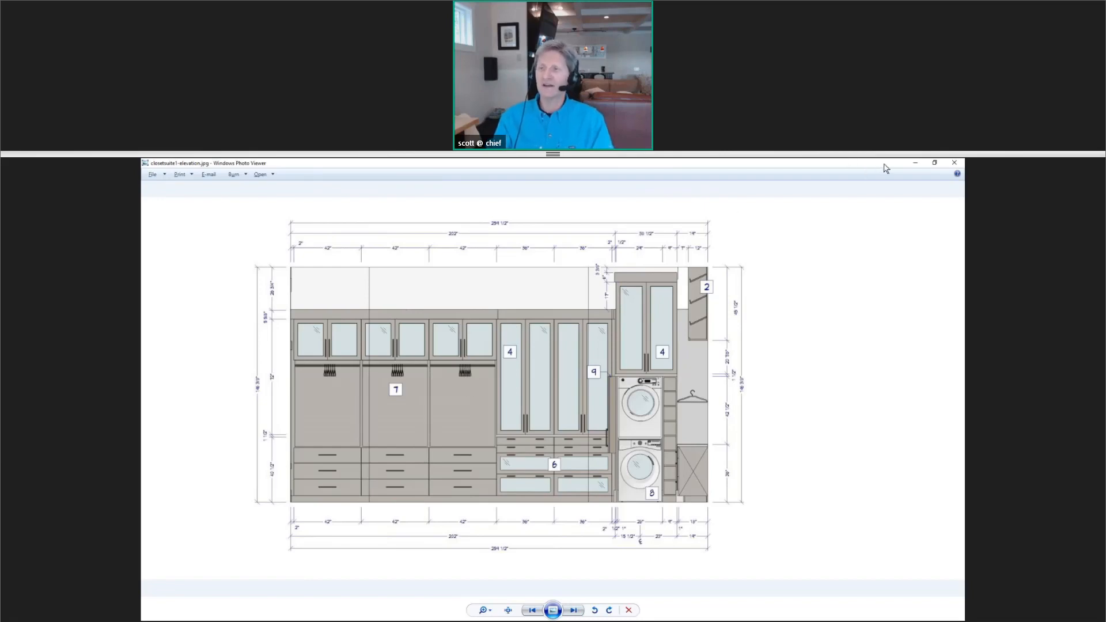
{"action": "left_click", "coordinate": [960, 165]}
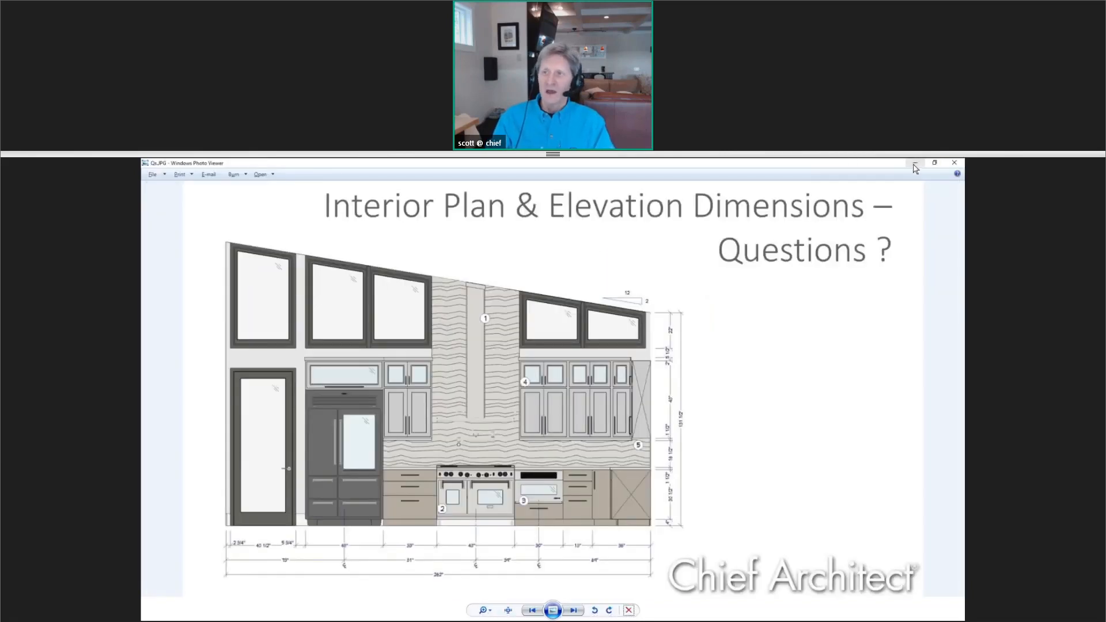
{"action": "left_click", "coordinate": [916, 163]}
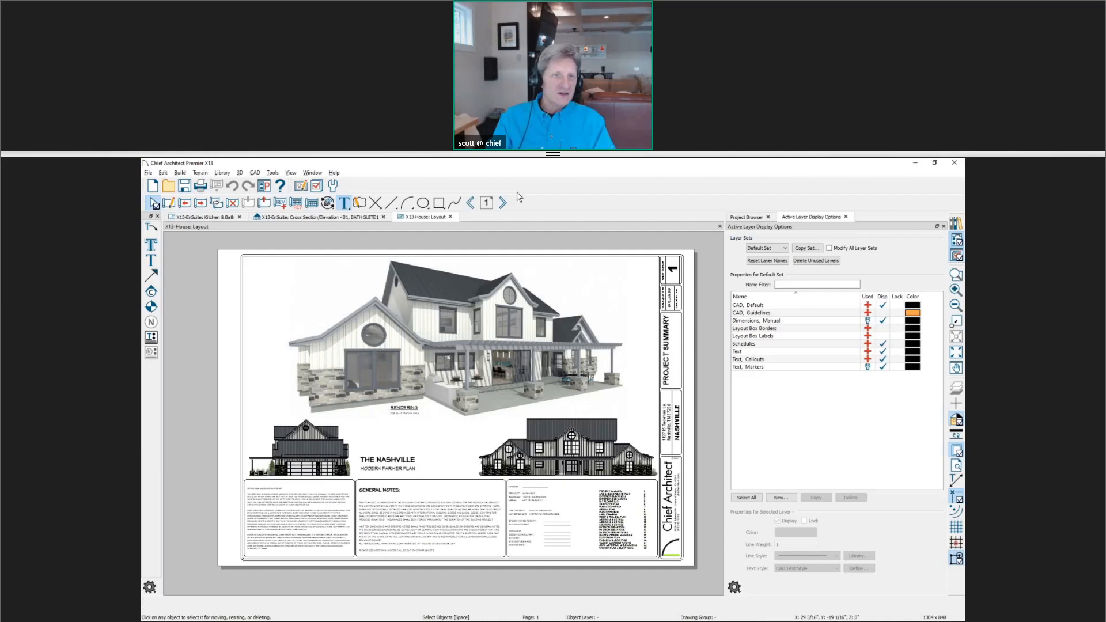
Close the X13-House layout and return to the Kitchen & Bath plan view.
{"action": "left_click", "coordinate": [450, 216]}
{"action": "left_click", "coordinate": [603, 405]}
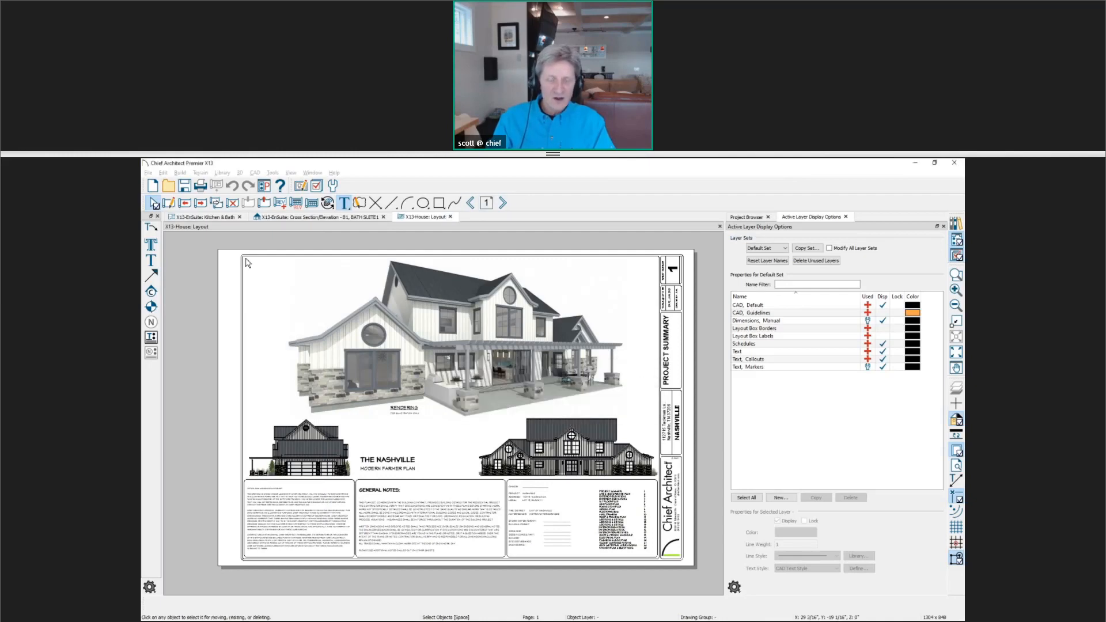
{"action": "left_click", "coordinate": [226, 218]}
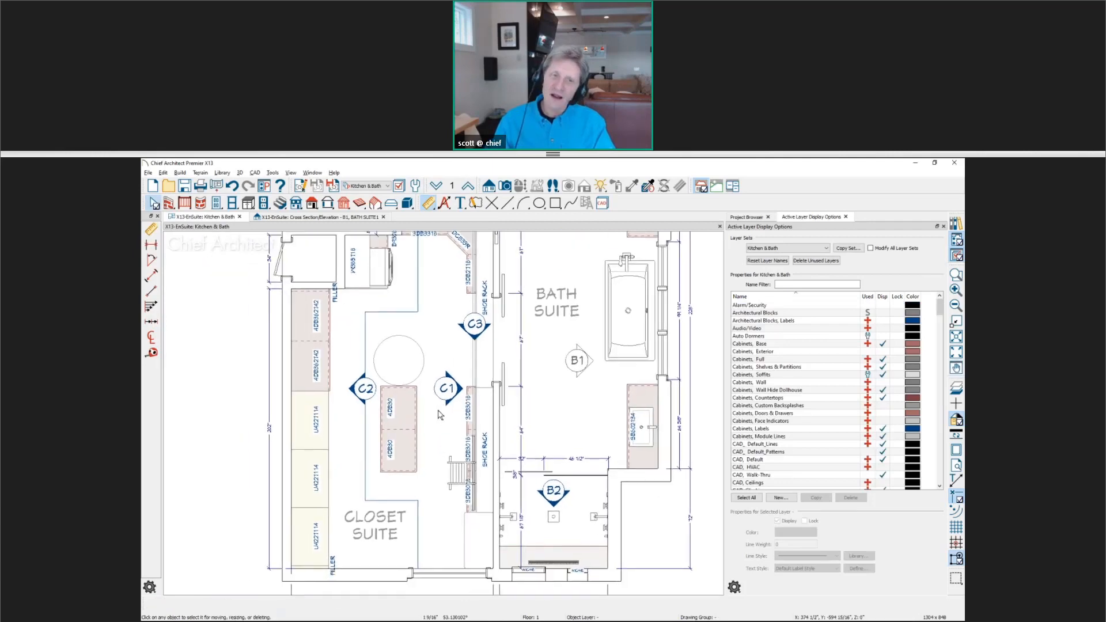
Create a cross section/elevation view from the closet suite looking toward its long cabinet wall and beyond the exterior wall.
{"action": "left_click", "coordinate": [375, 456]}
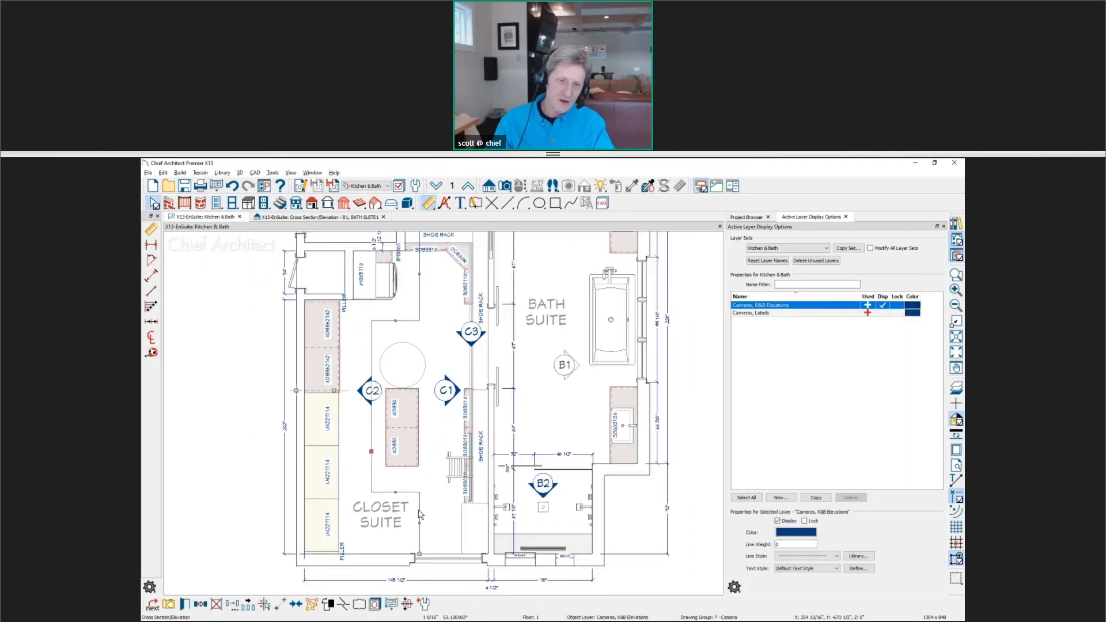
{"action": "left_click", "coordinate": [490, 187]}
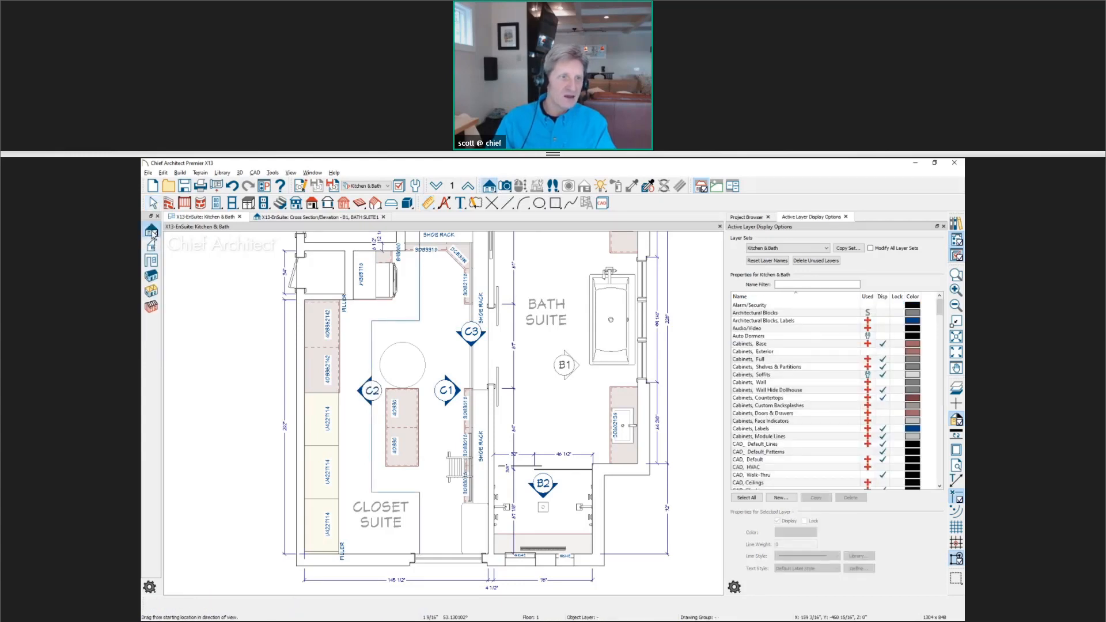
{"action": "left_click", "coordinate": [152, 232]}
{"action": "left_click_drag", "start_coordinate": [424, 495], "coordinate": [202, 491]}
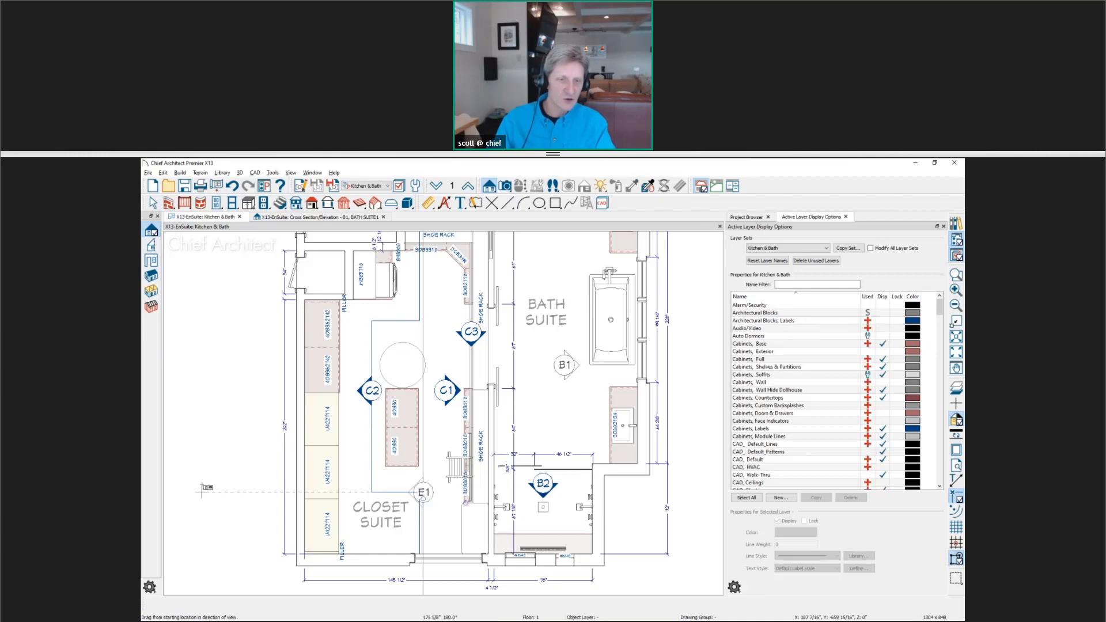
{"action": "left_click_drag", "start_coordinate": [202, 491], "coordinate": [201, 491]}
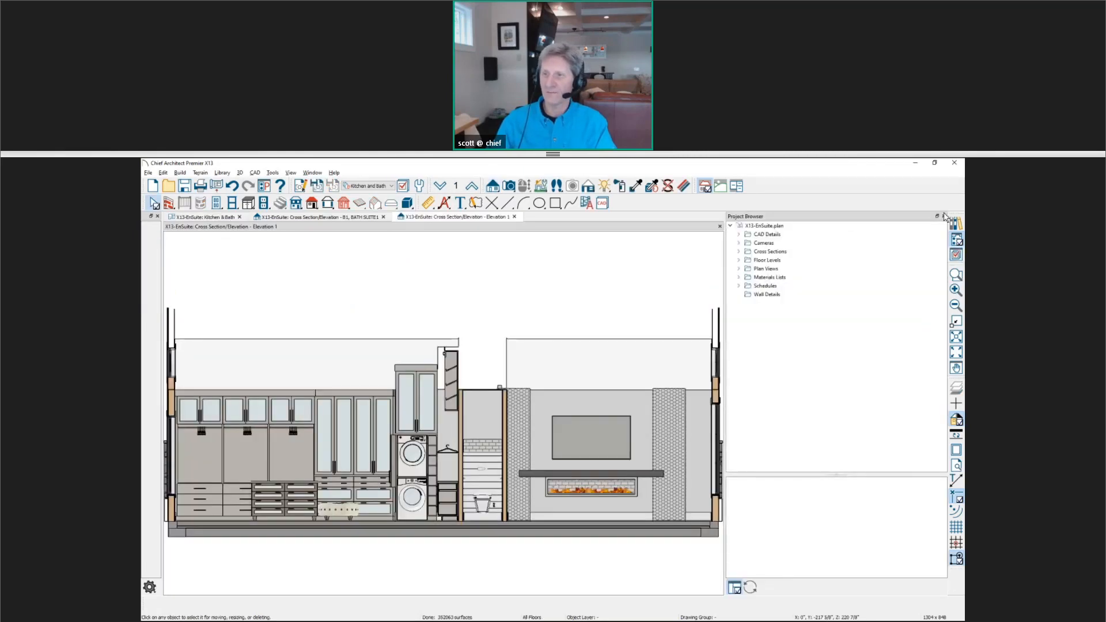
Close the docked Project Browser and return to the Kitchen & Bath plan view.
{"action": "left_click", "coordinate": [944, 216]}
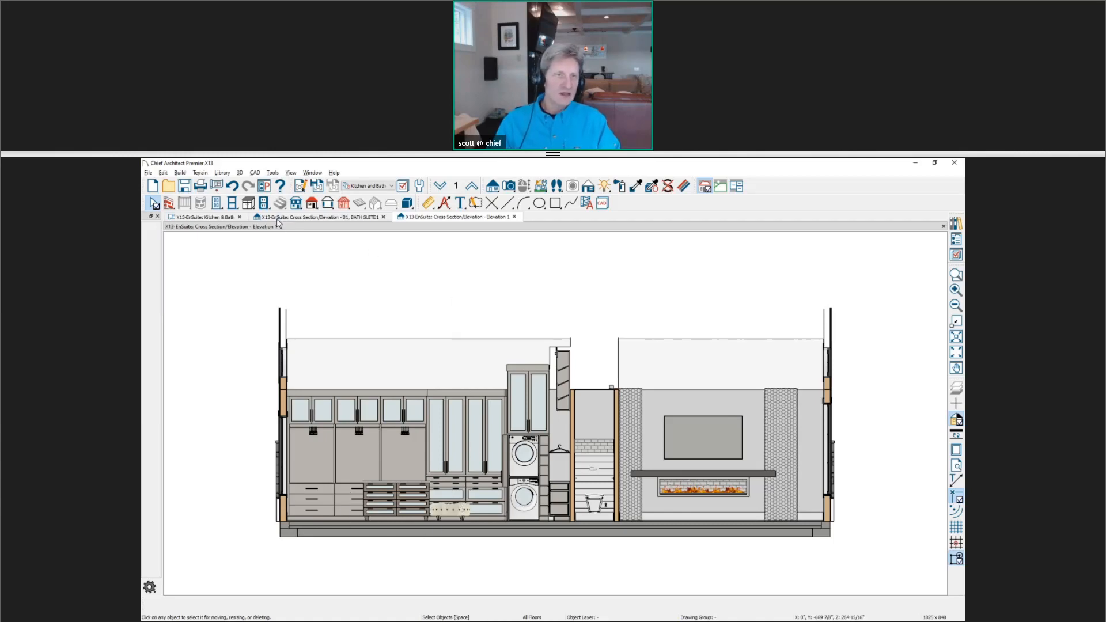
{"action": "left_click", "coordinate": [225, 217]}
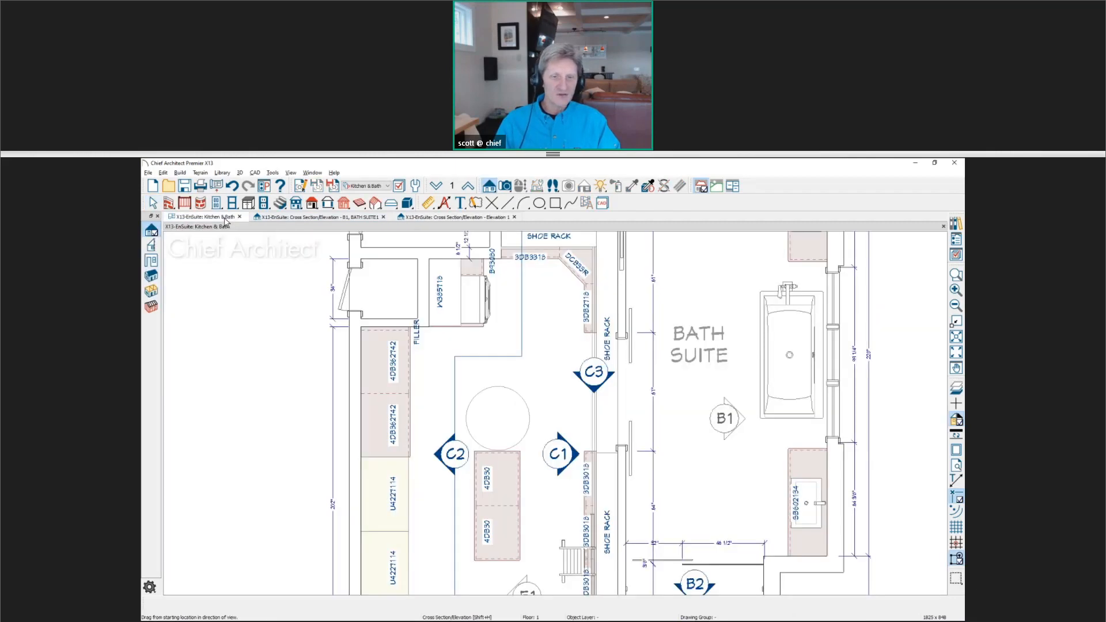
Try turning on Clip to Room for the E1 elevation camera in the closet suite, after checking its selected defaults.
{"action": "key", "text": "space"}
{"action": "middle_click_drag", "start_coordinate": [544, 462], "coordinate": [526, 338]}
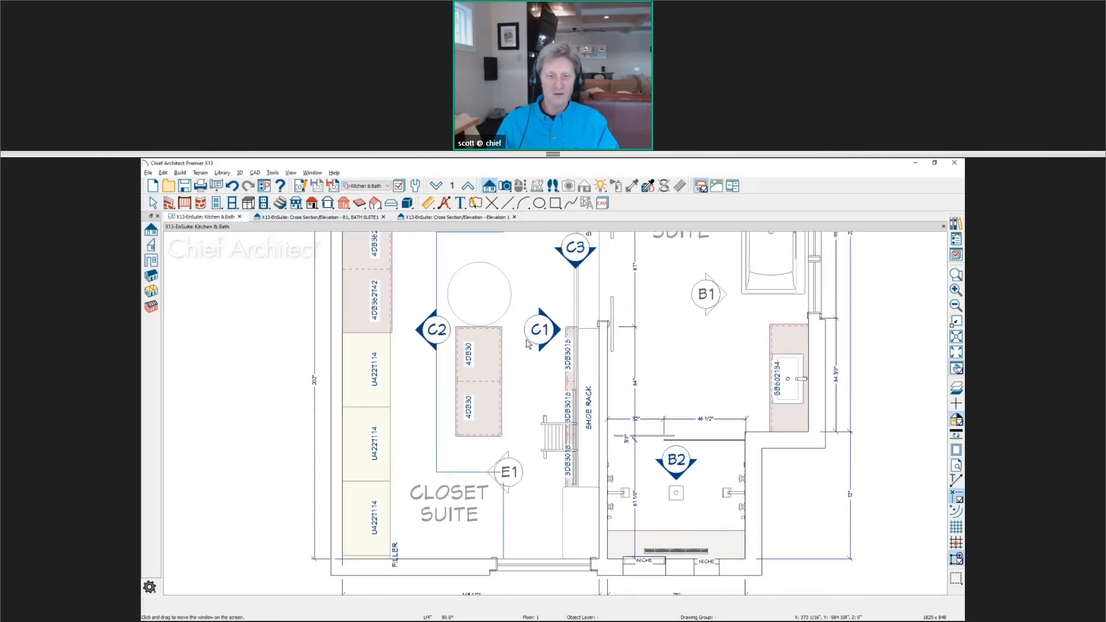
{"action": "left_click", "coordinate": [514, 477]}
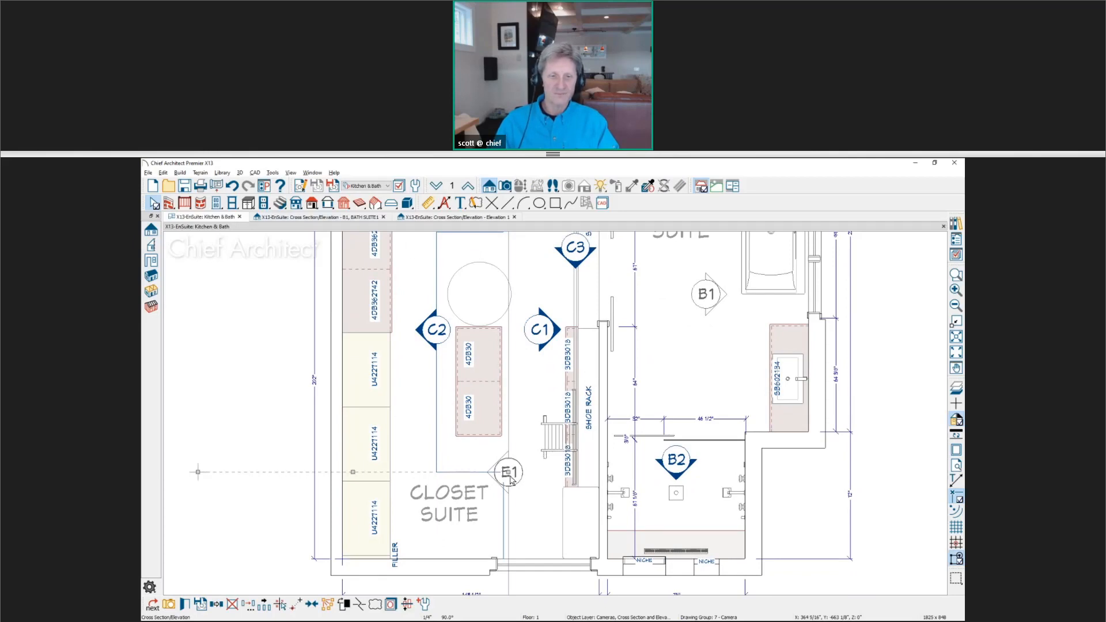
{"action": "scroll", "coordinate": [511, 480], "scroll_direction": "down", "scroll_amount": 1}
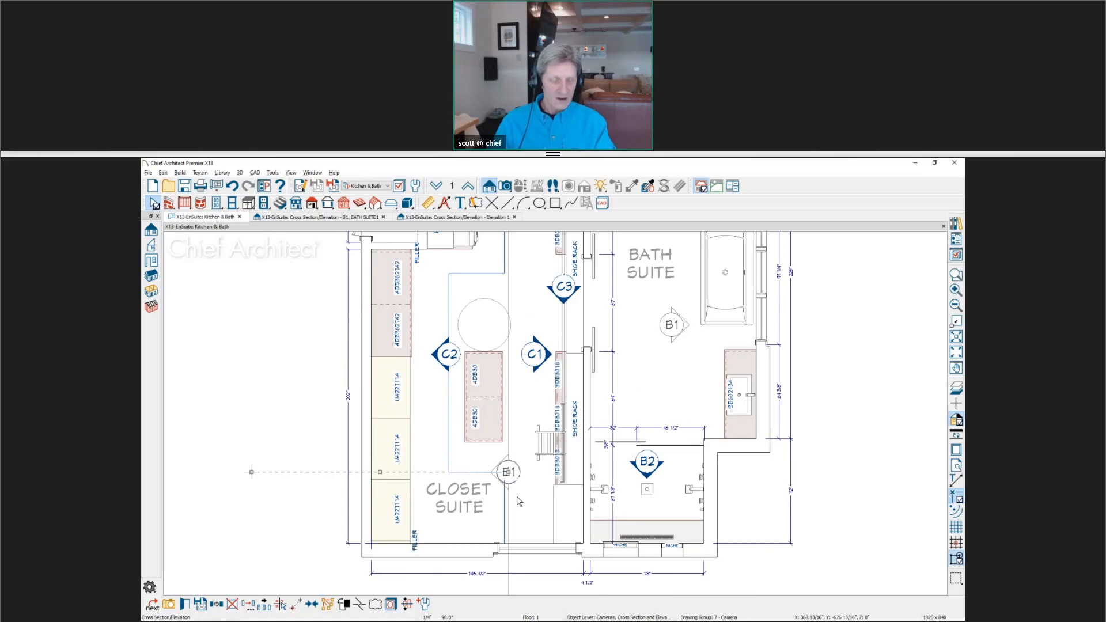
{"action": "scroll", "coordinate": [505, 492], "scroll_direction": "down", "scroll_amount": 1}
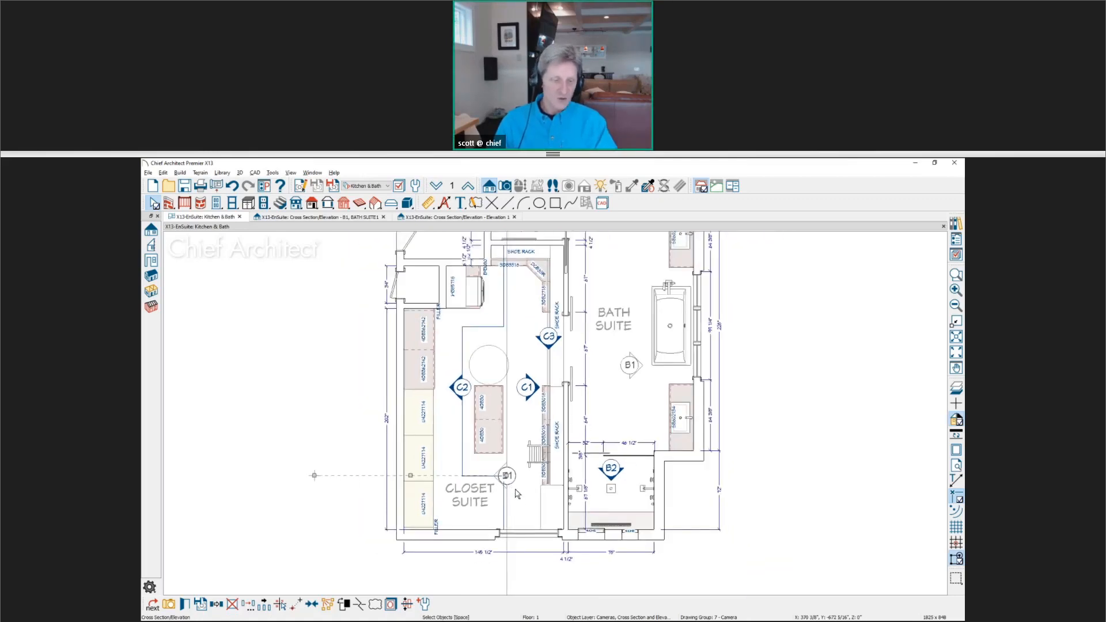
{"action": "double_click", "coordinate": [508, 473]}
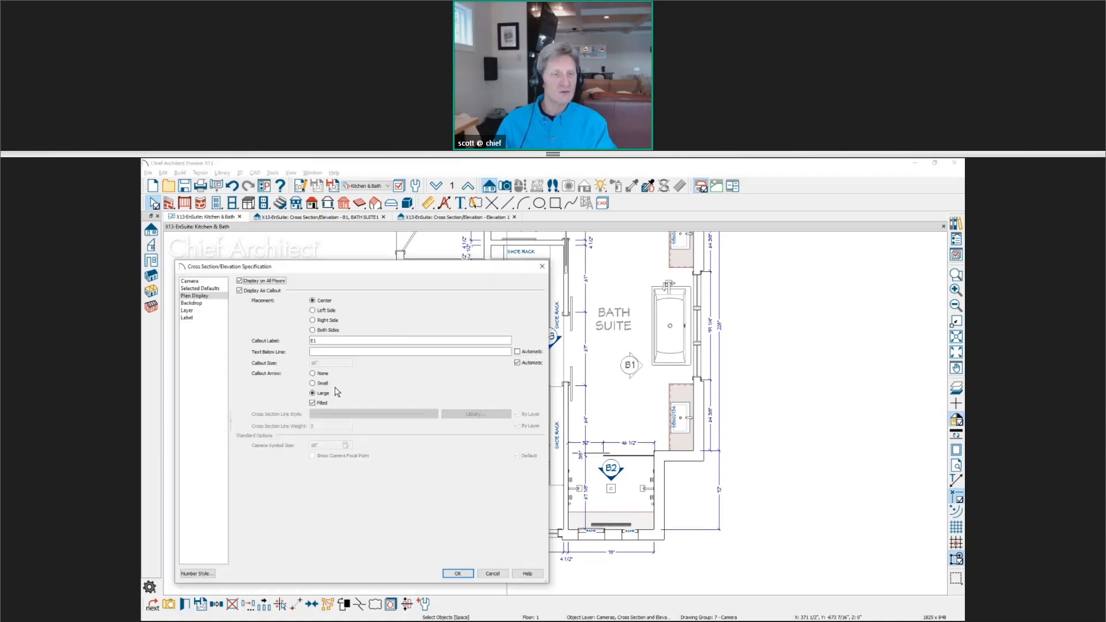
{"action": "left_click", "coordinate": [200, 288]}
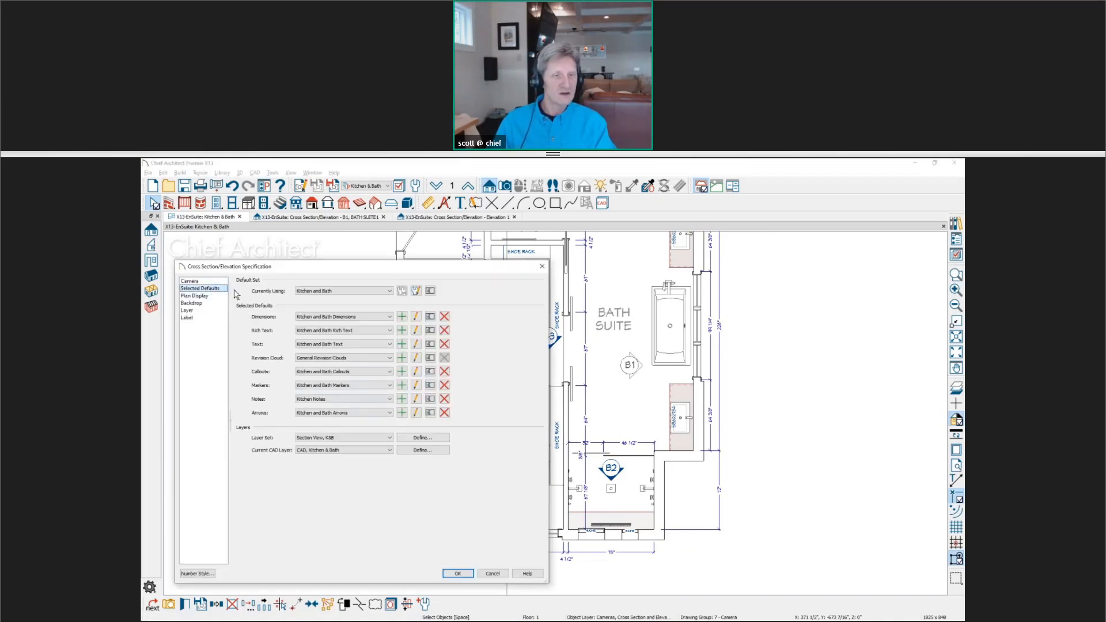
{"action": "left_click", "coordinate": [214, 281]}
{"action": "left_click", "coordinate": [323, 493]}
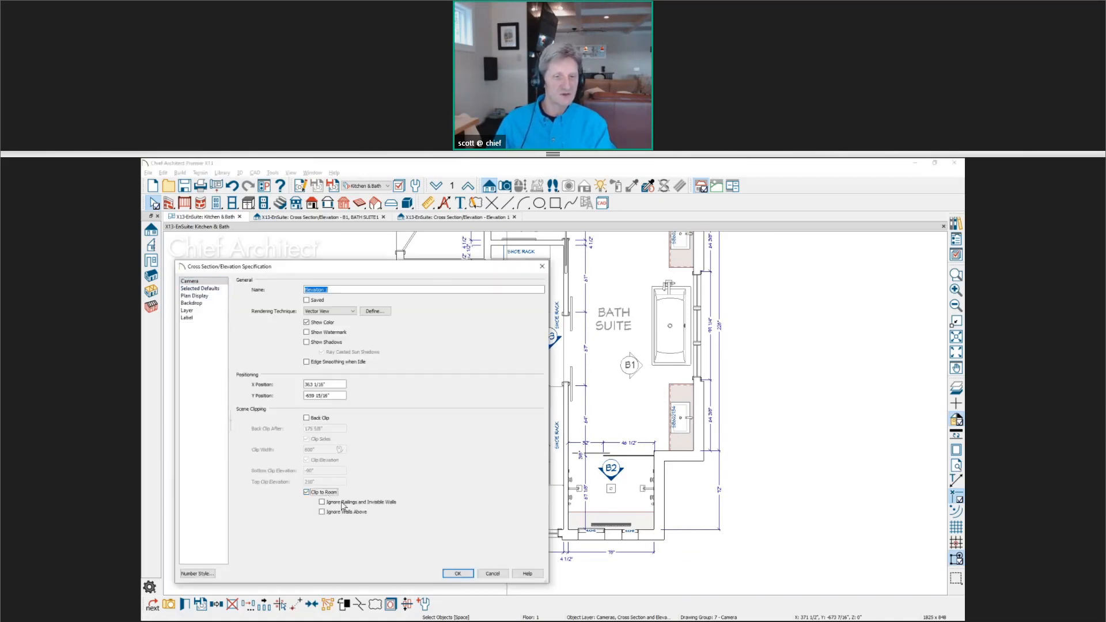
{"action": "left_click", "coordinate": [458, 573]}
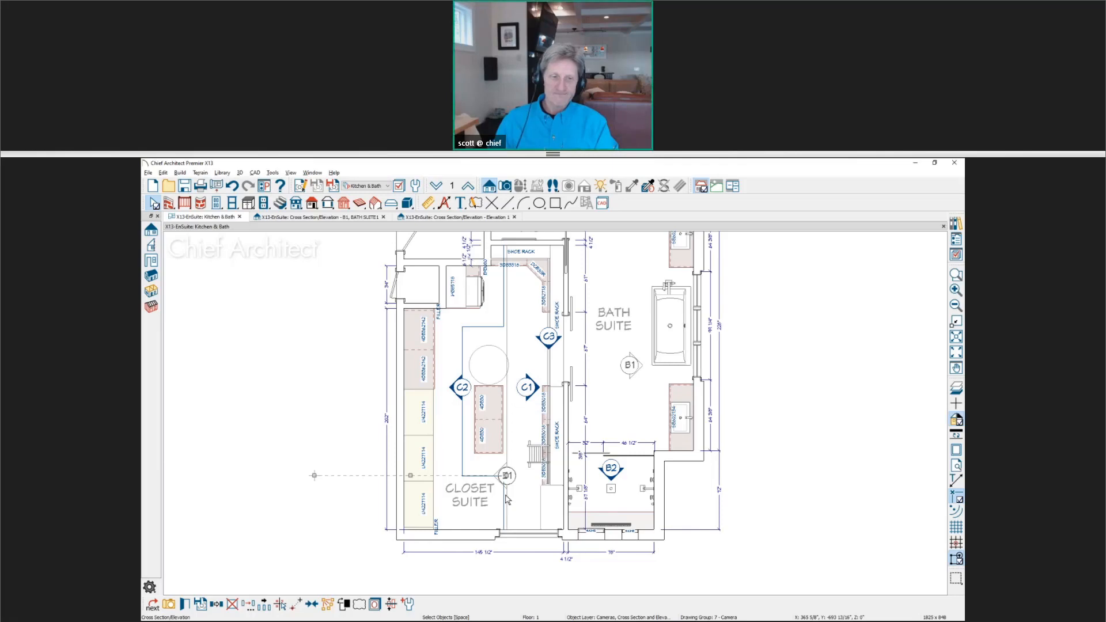
{"action": "left_click", "coordinate": [508, 380]}
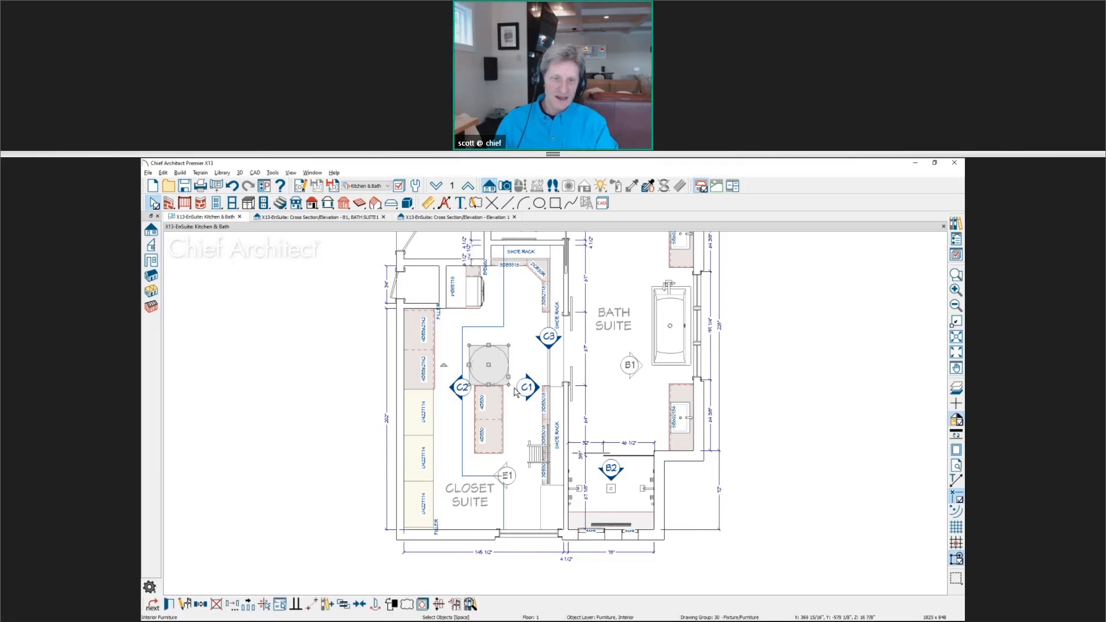
{"action": "left_click", "coordinate": [514, 395]}
{"action": "key", "text": "Escape"}
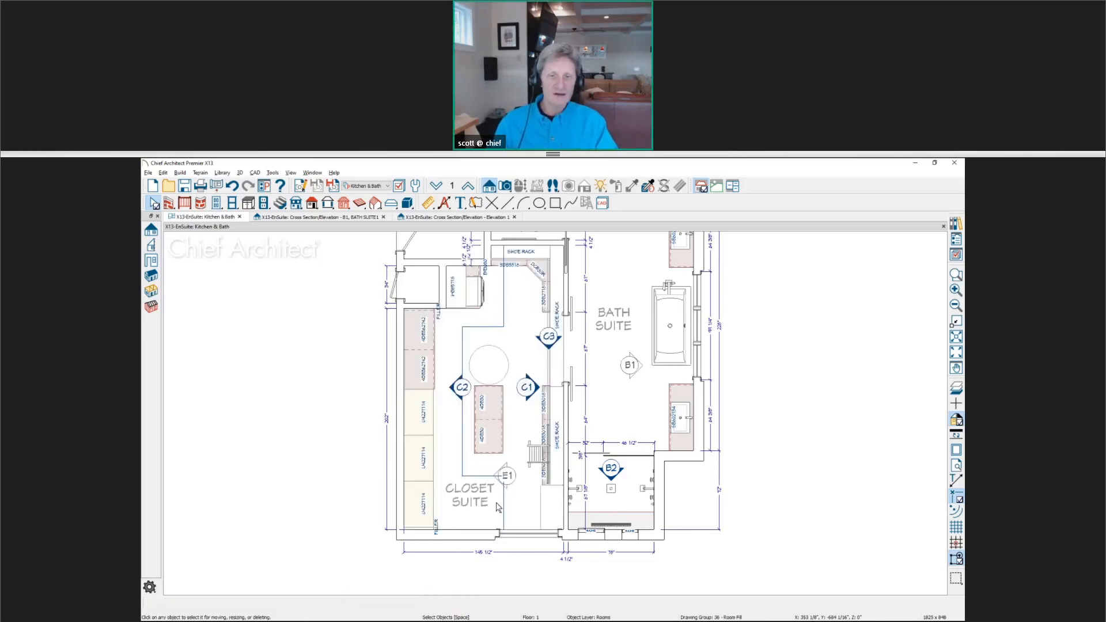
{"action": "left_click", "coordinate": [513, 478]}
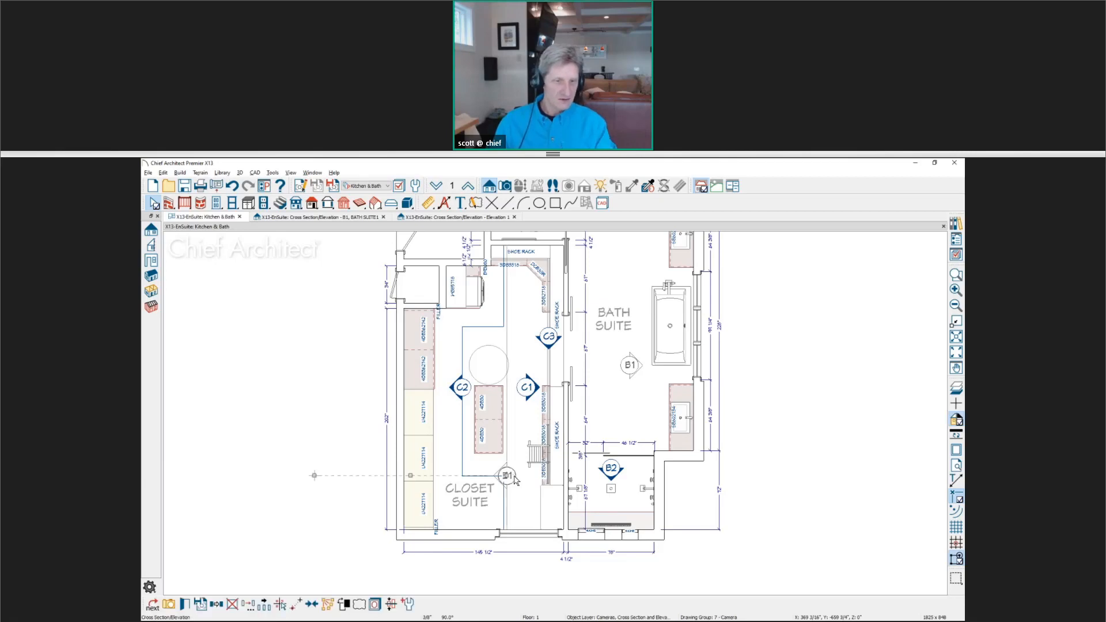
{"action": "key", "text": "Escape"}
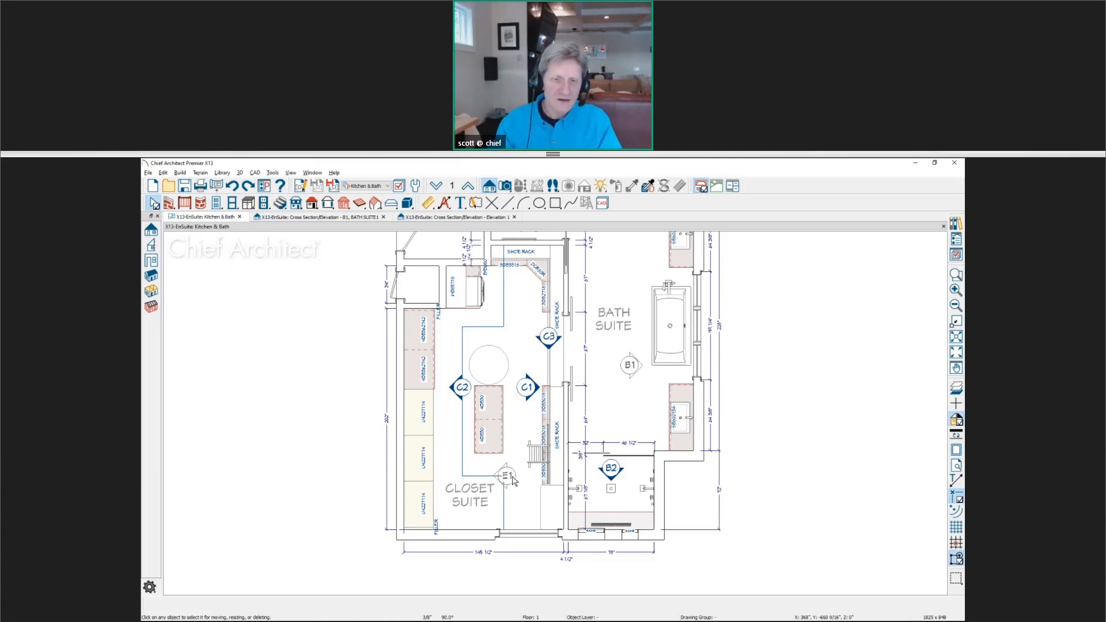
Add two breaks to the E1 camera's section line in the closet suite and shift the middle segment toward the long cabinet wall.
{"action": "left_click", "coordinate": [513, 479]}
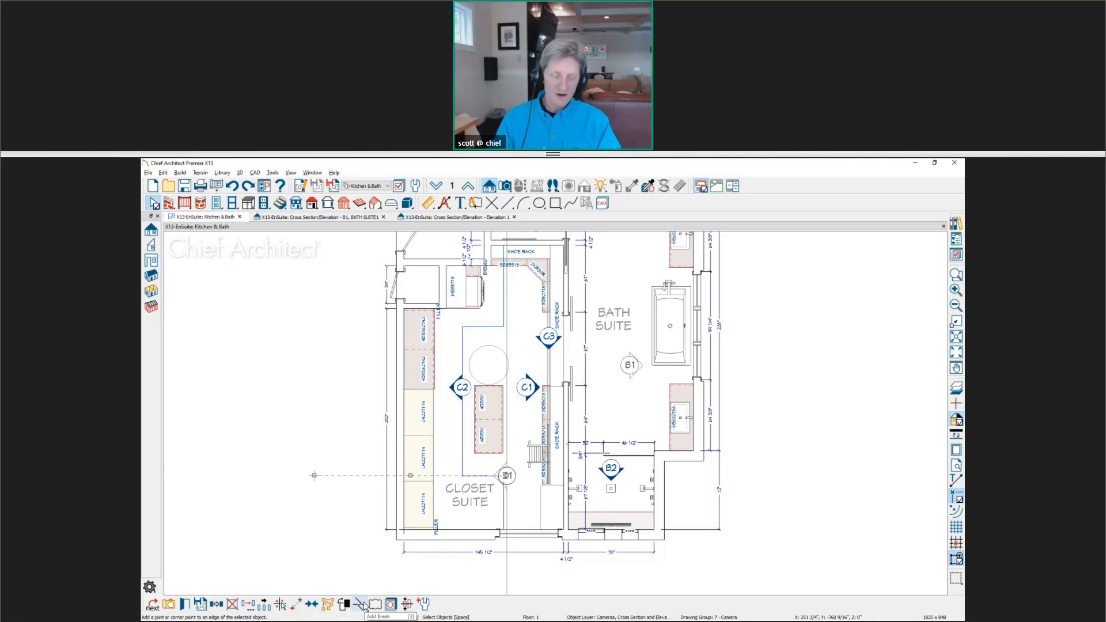
{"action": "left_click", "coordinate": [535, 316]}
{"action": "left_click", "coordinate": [507, 336]}
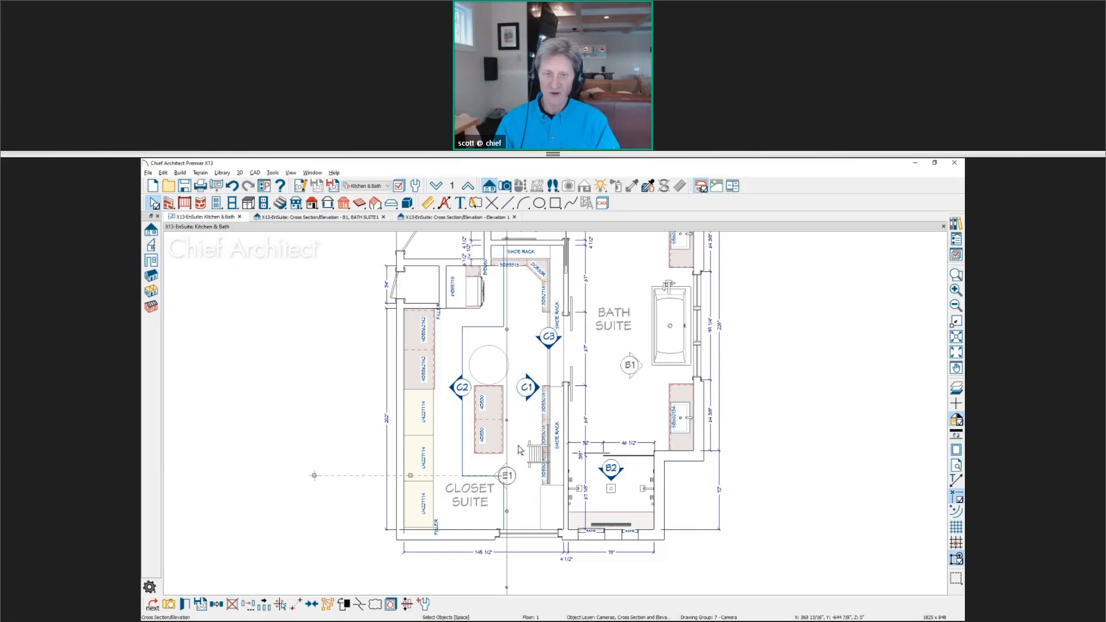
{"action": "left_click_drag", "start_coordinate": [509, 425], "coordinate": [455, 432]}
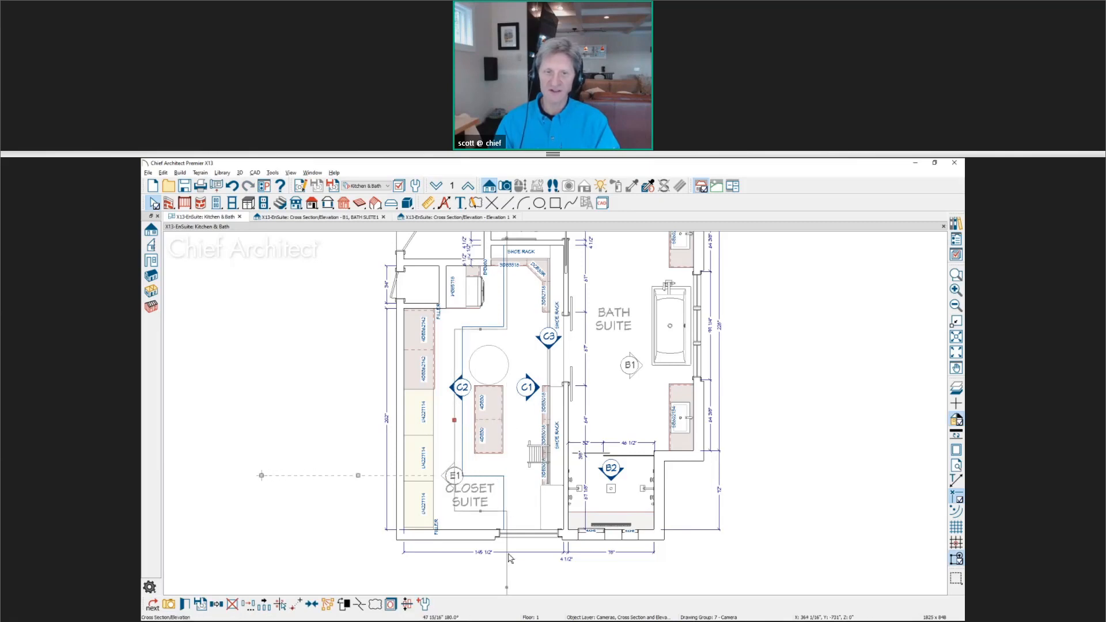
Examine the closet cabinet wall in the Elevation 1 view and glance at the questions slide in Windows Photo Viewer.
{"action": "left_click", "coordinate": [456, 217]}
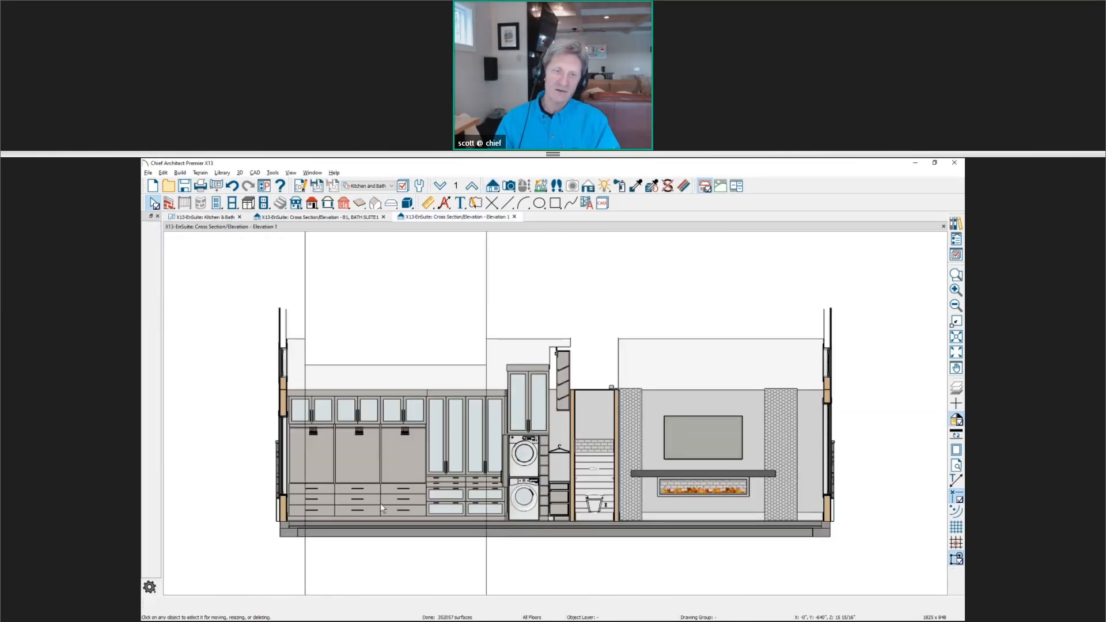
{"action": "scroll", "coordinate": [291, 499], "scroll_direction": "up", "scroll_amount": 1}
{"action": "scroll", "coordinate": [290, 500], "scroll_direction": "up", "scroll_amount": 1}
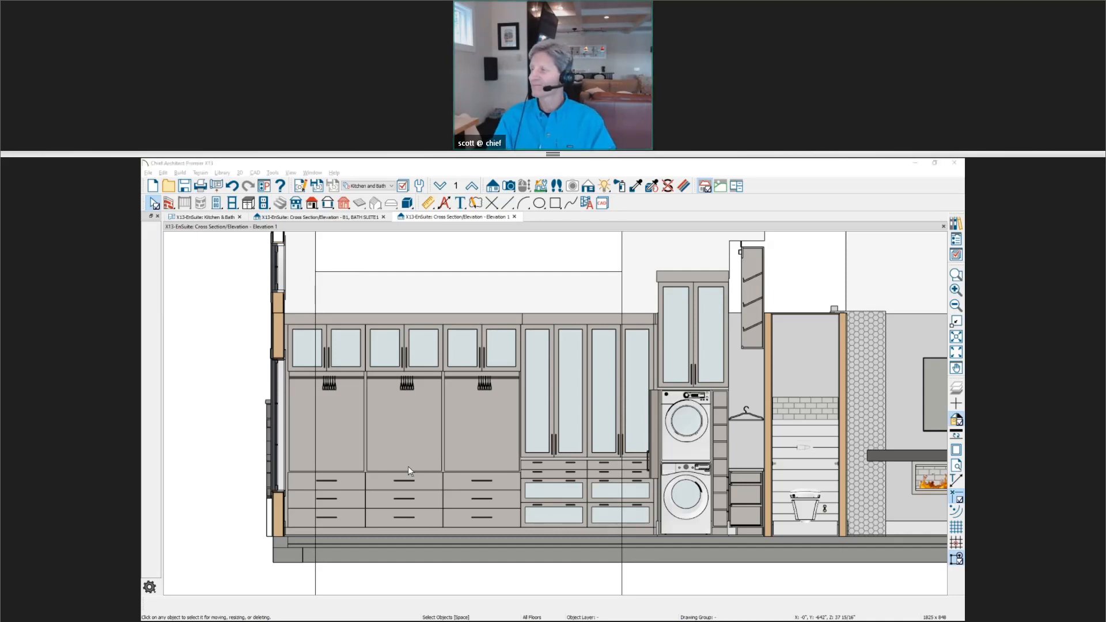
{"action": "key", "text": "alt+Tab"}
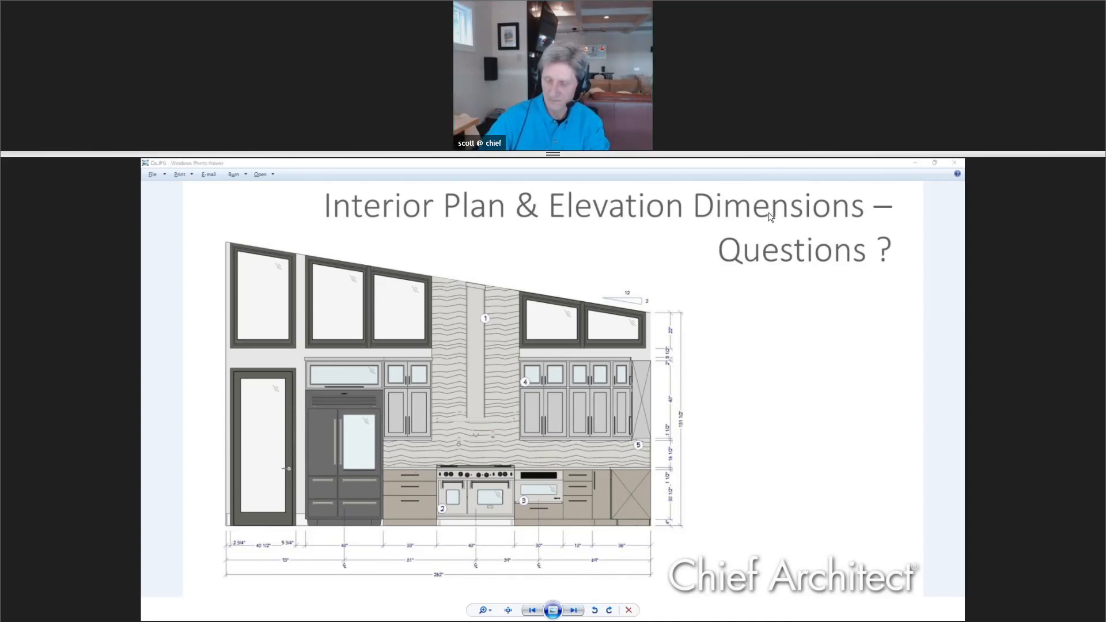
{"action": "key", "text": "alt+Tab"}
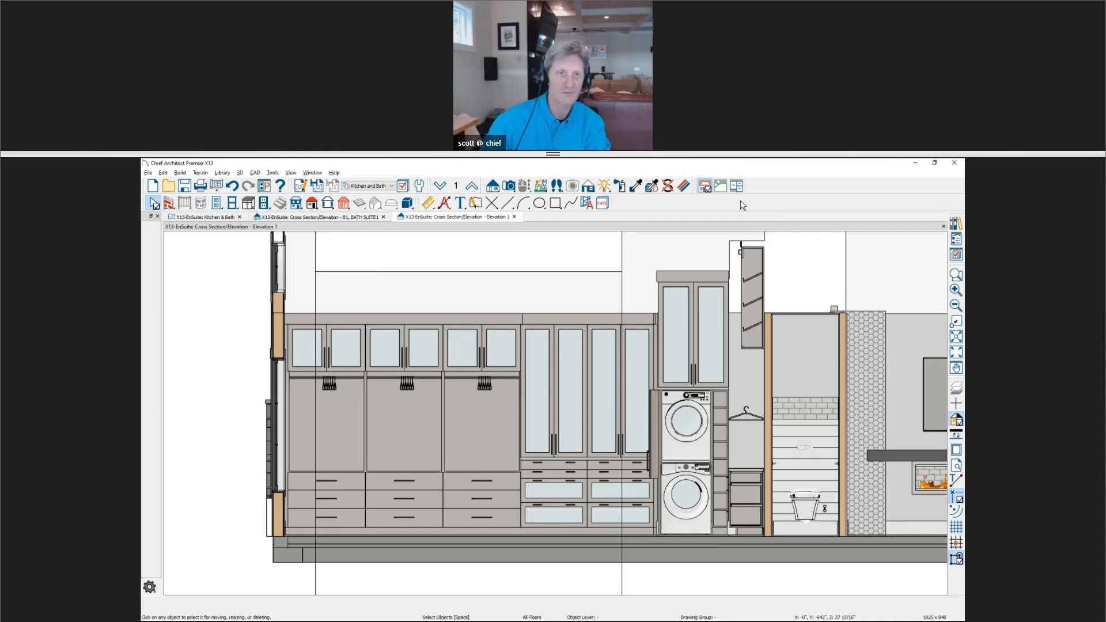
Open the C2 closet elevation from its callout in the Kitchen & Bath plan view and examine its dimensions and labels.
{"action": "left_click", "coordinate": [357, 220]}
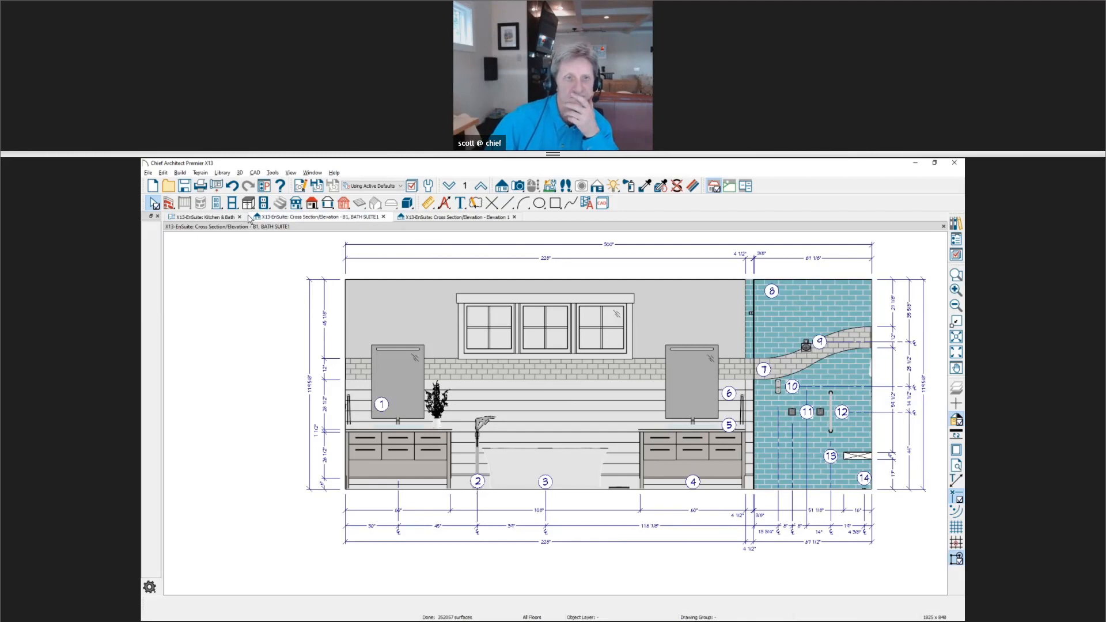
{"action": "left_click", "coordinate": [230, 219]}
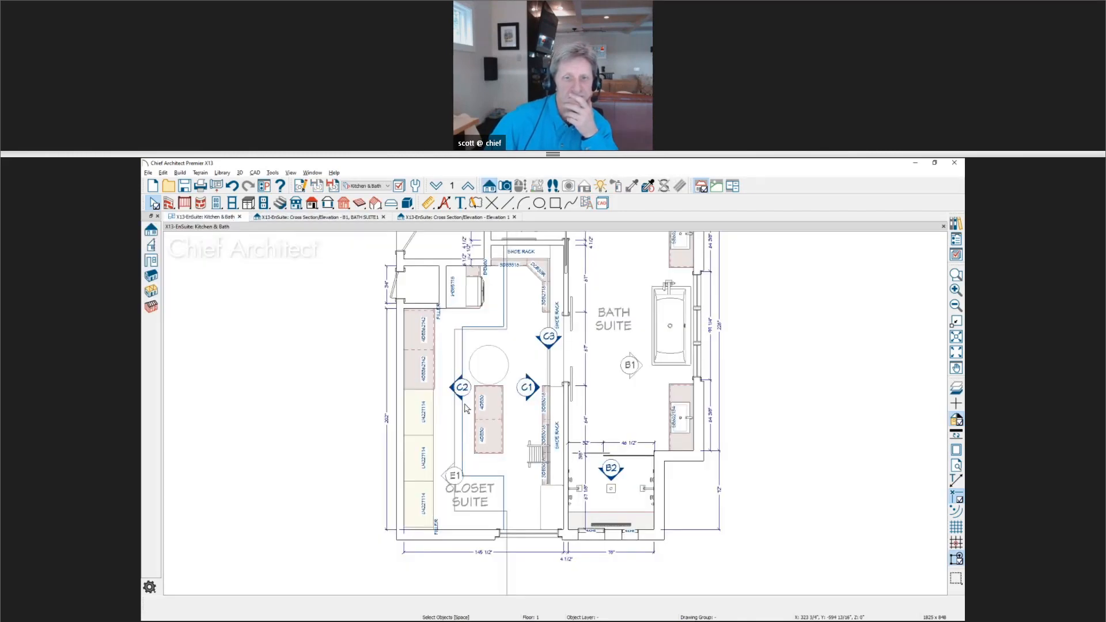
{"action": "left_click", "coordinate": [461, 392]}
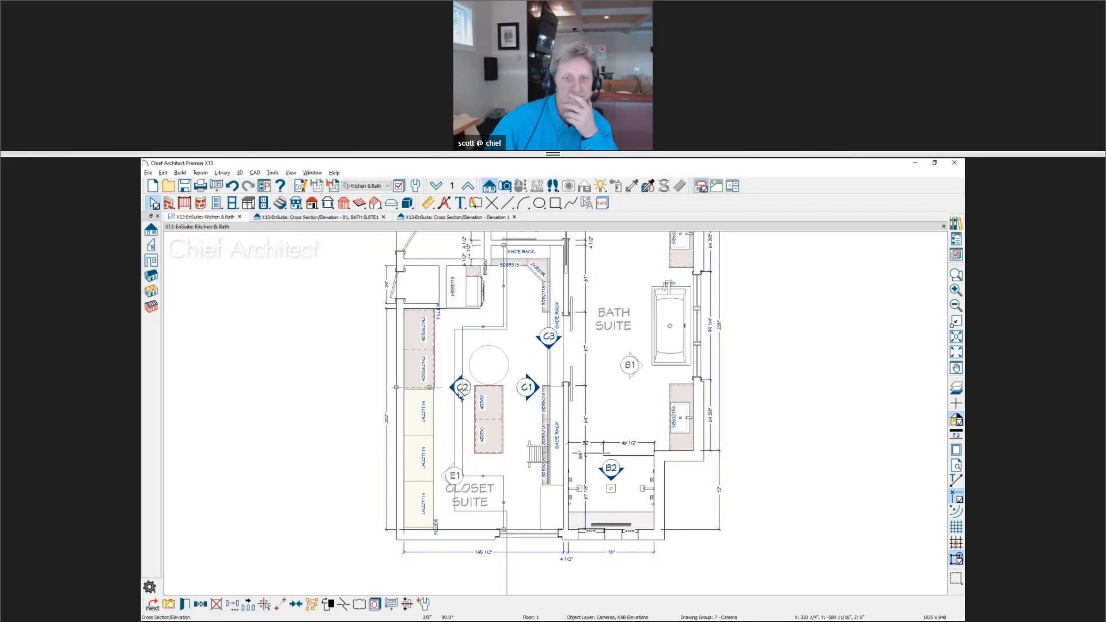
{"action": "left_click", "coordinate": [183, 603]}
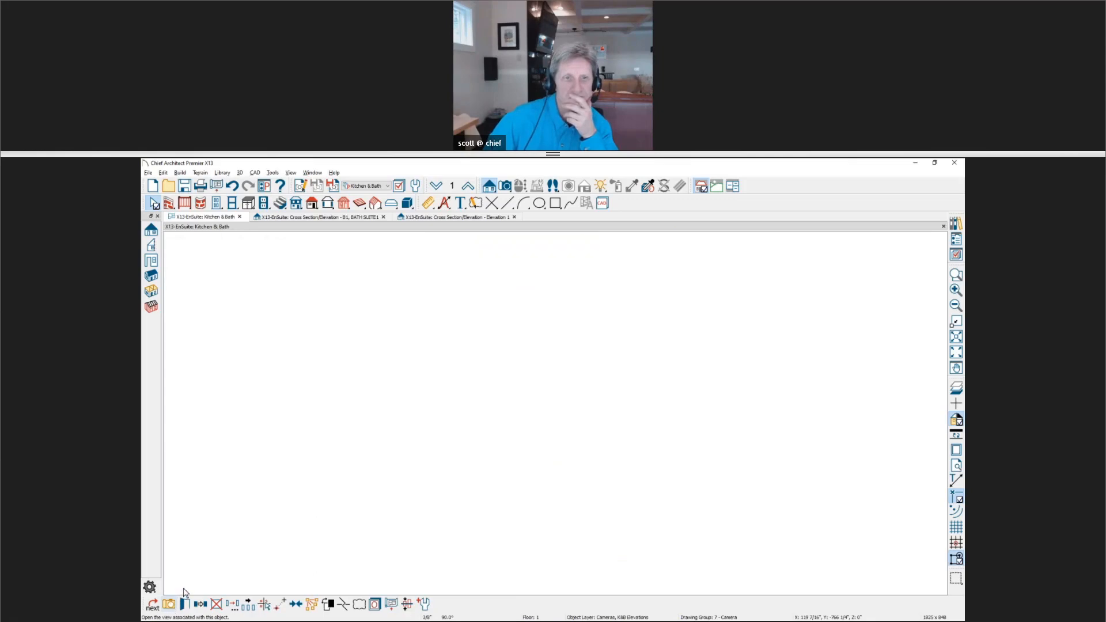
{"action": "middle_click_drag", "start_coordinate": [262, 372], "coordinate": [364, 435]}
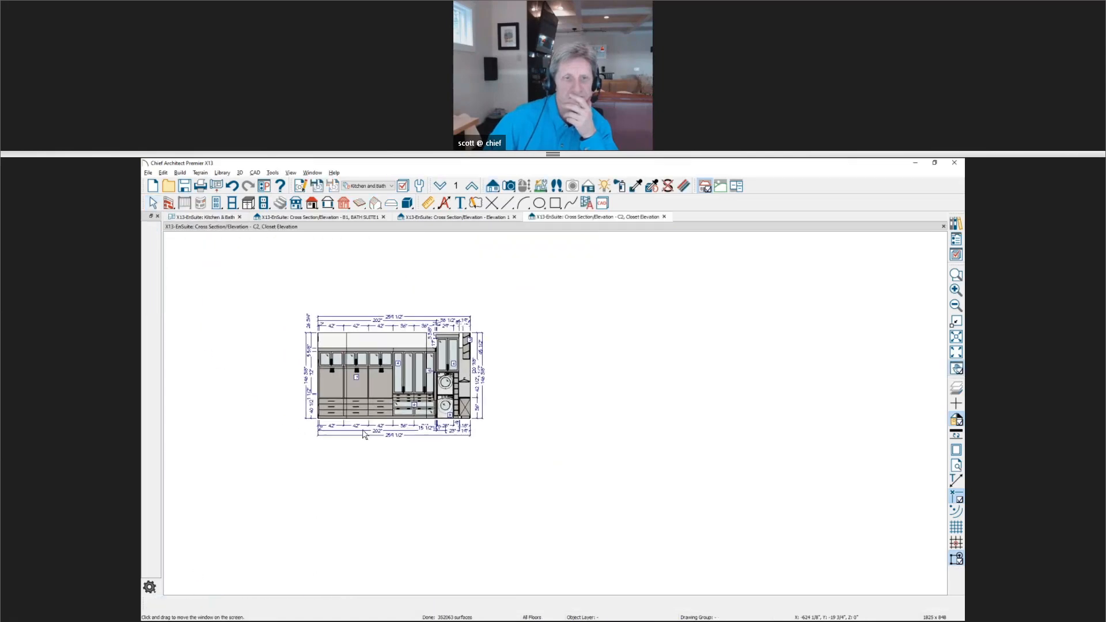
{"action": "scroll", "coordinate": [345, 391], "scroll_direction": "up", "scroll_amount": 5}
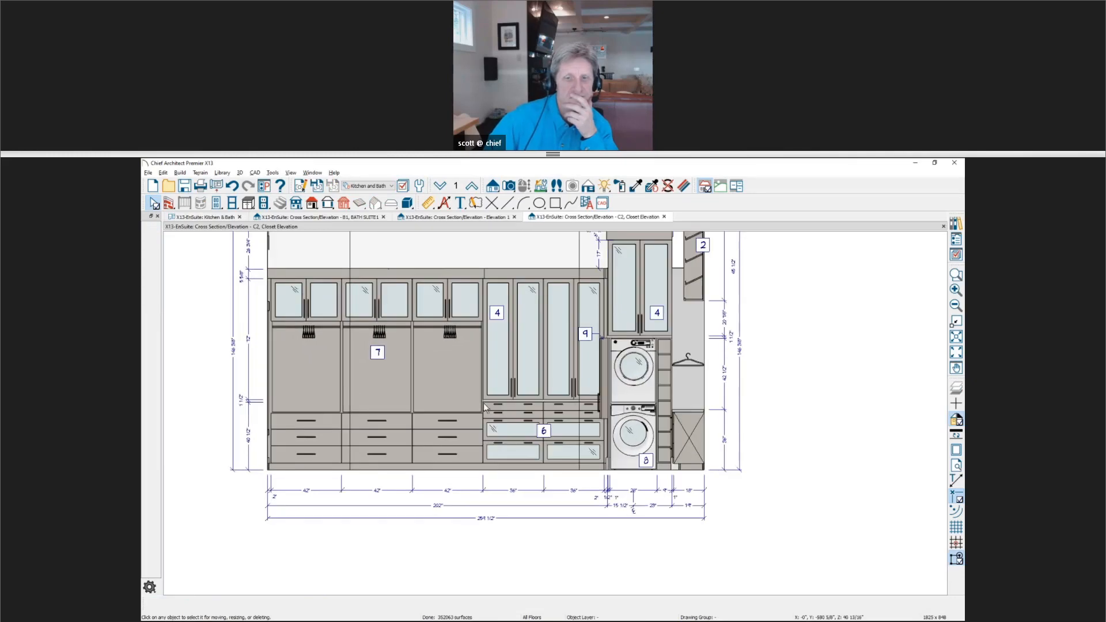
{"action": "middle_click_drag", "start_coordinate": [483, 404], "coordinate": [492, 428]}
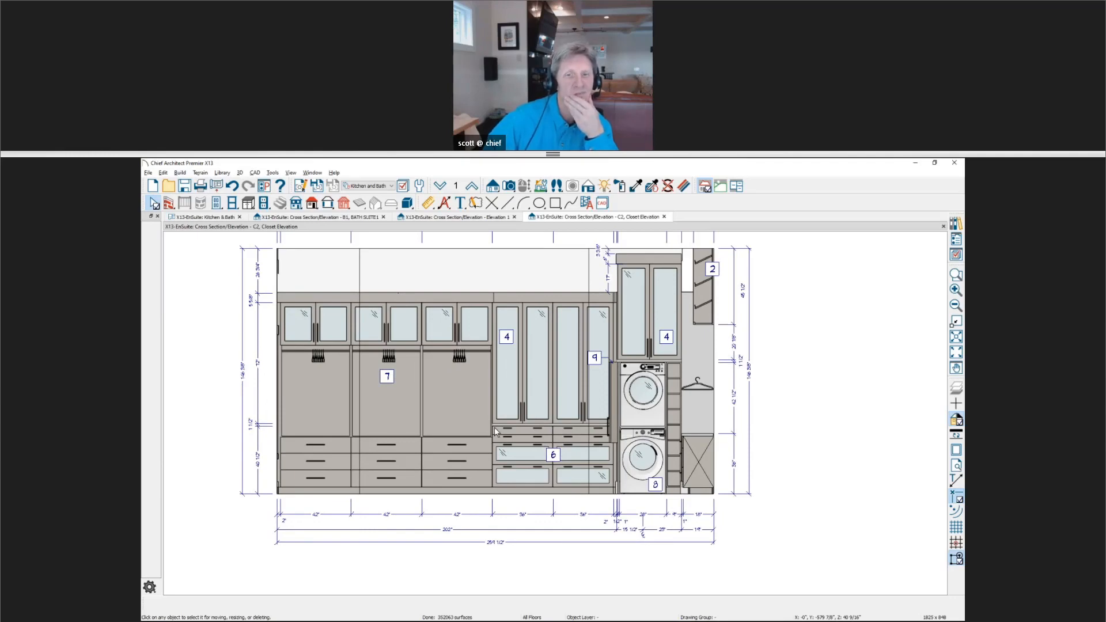
Open the recent X13-House.plan file and find the closet and bath suites in its Kitchen & Bath view.
{"action": "left_click", "coordinate": [149, 174]}
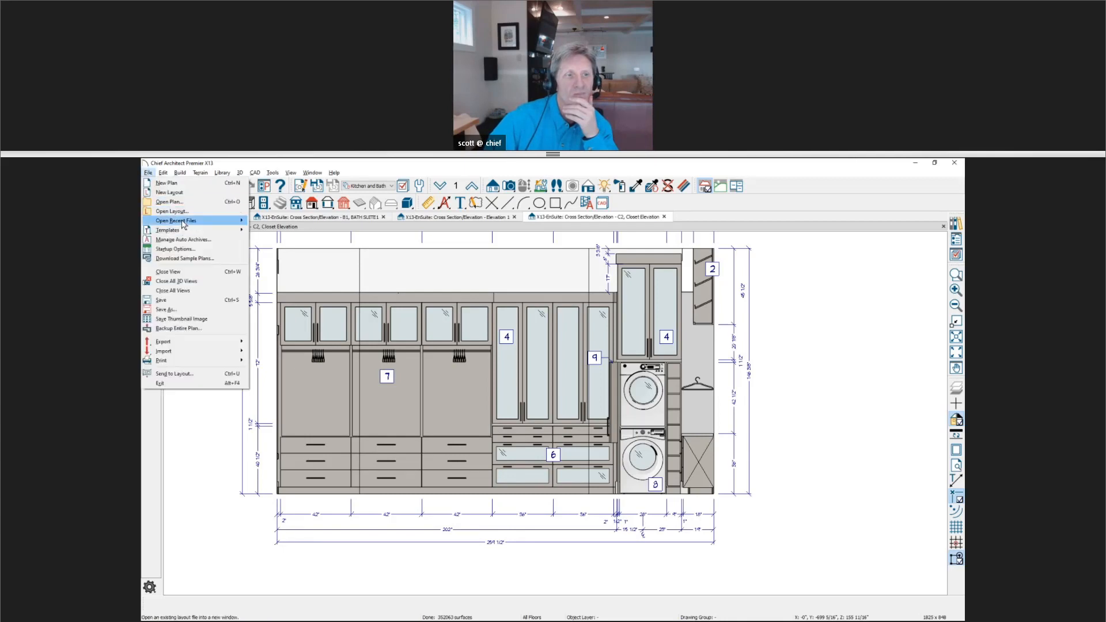
{"action": "mouse_move", "coordinate": [212, 223]}
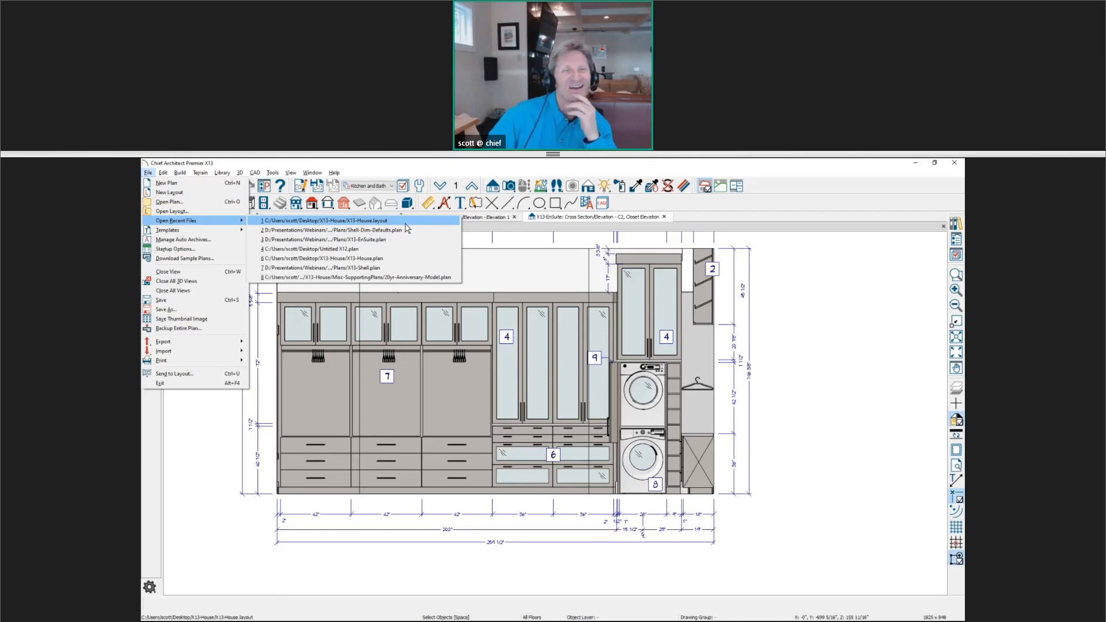
{"action": "left_click", "coordinate": [403, 259]}
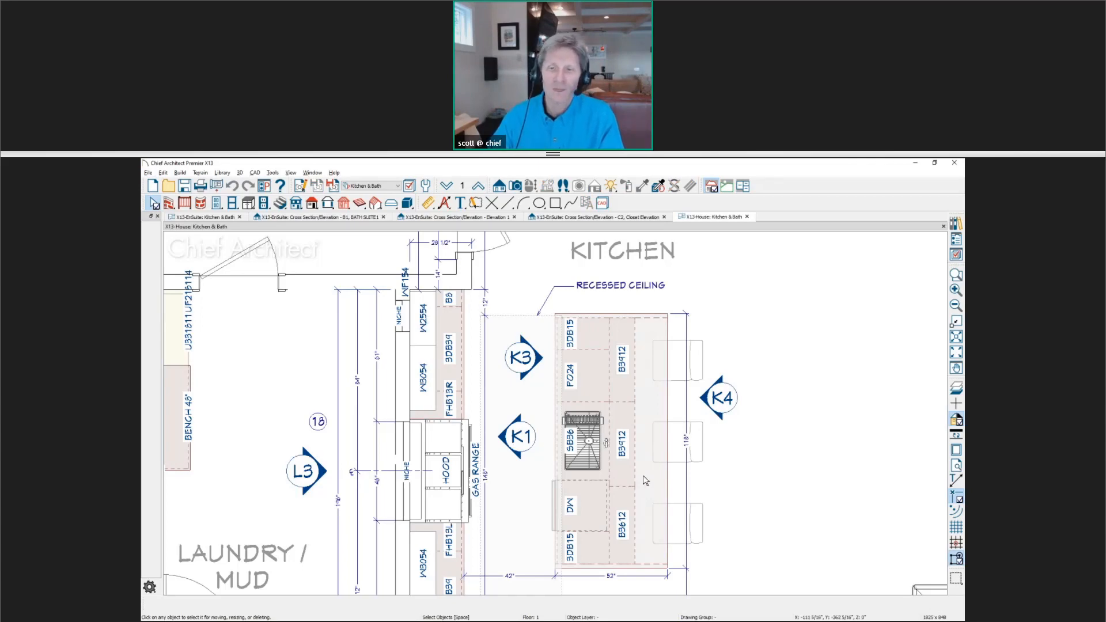
{"action": "middle_click_drag", "start_coordinate": [687, 438], "coordinate": [288, 286]}
{"action": "middle_click_drag", "start_coordinate": [580, 470], "coordinate": [240, 297]}
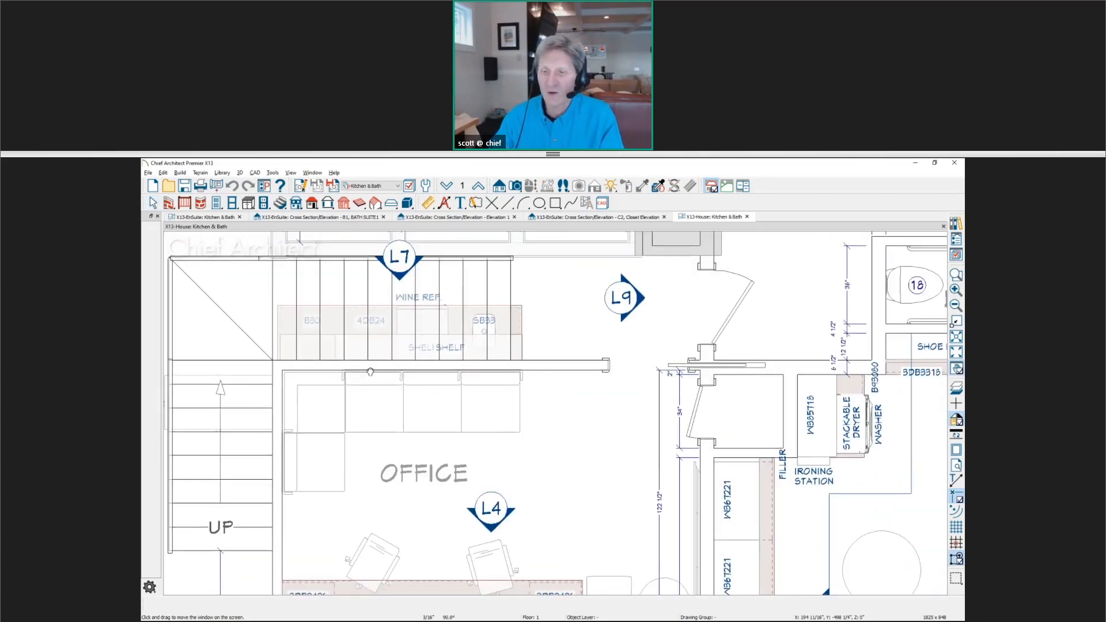
{"action": "middle_click_drag", "start_coordinate": [613, 498], "coordinate": [298, 356]}
{"action": "middle_click_drag", "start_coordinate": [465, 430], "coordinate": [279, 349]}
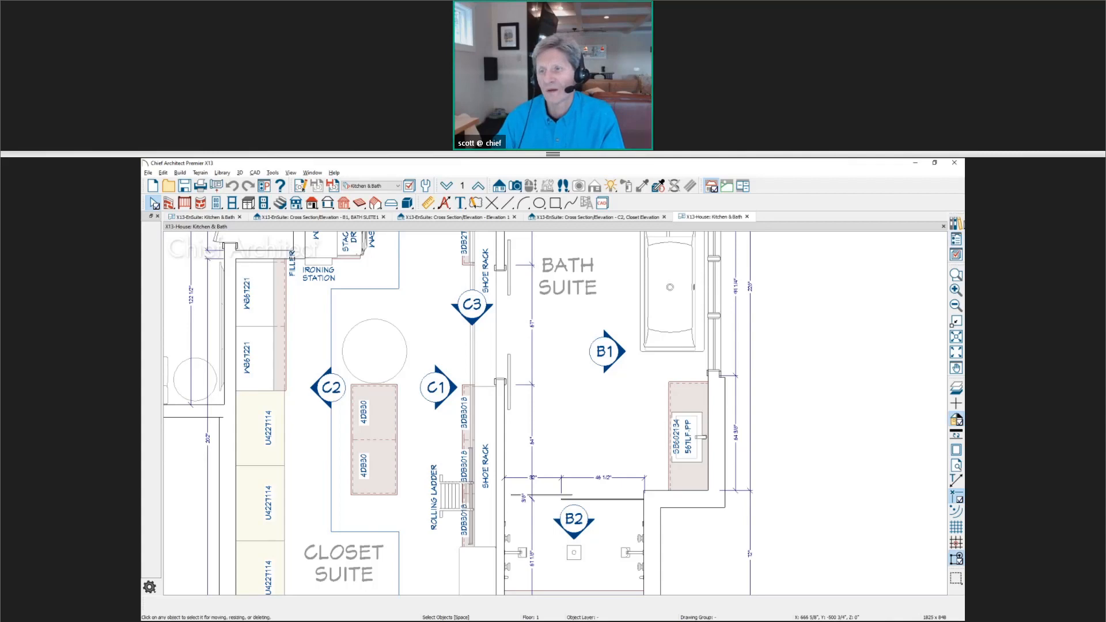
Open the Library Browser and search it for "callout".
{"action": "left_click", "coordinate": [957, 223]}
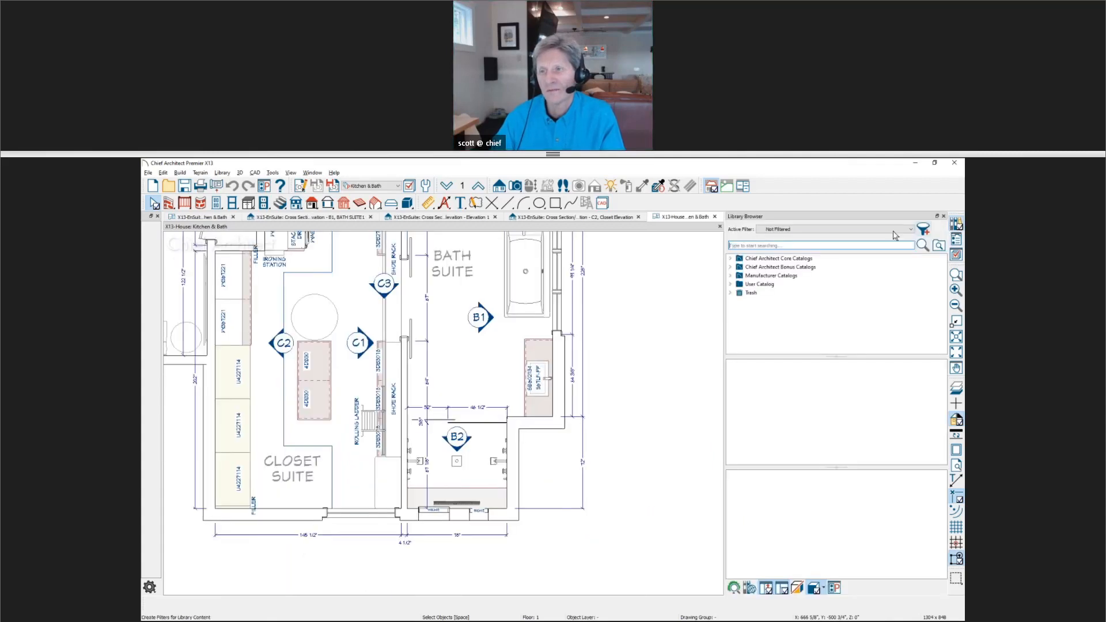
{"action": "left_click", "coordinate": [829, 244]}
{"action": "type", "text": "ca"}
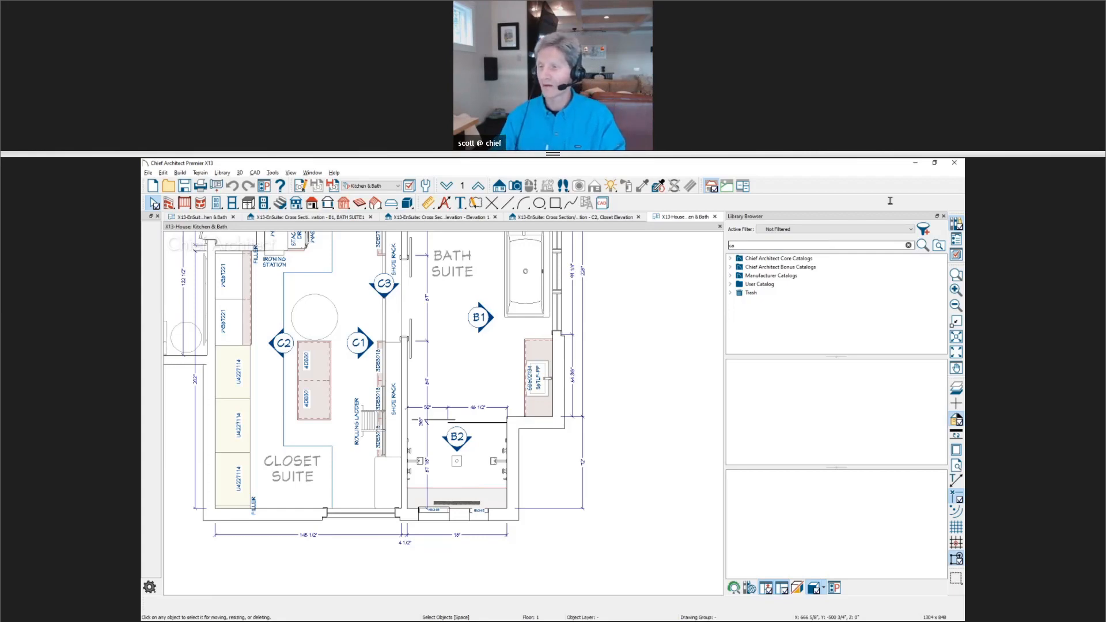
{"action": "type", "text": "llout"}
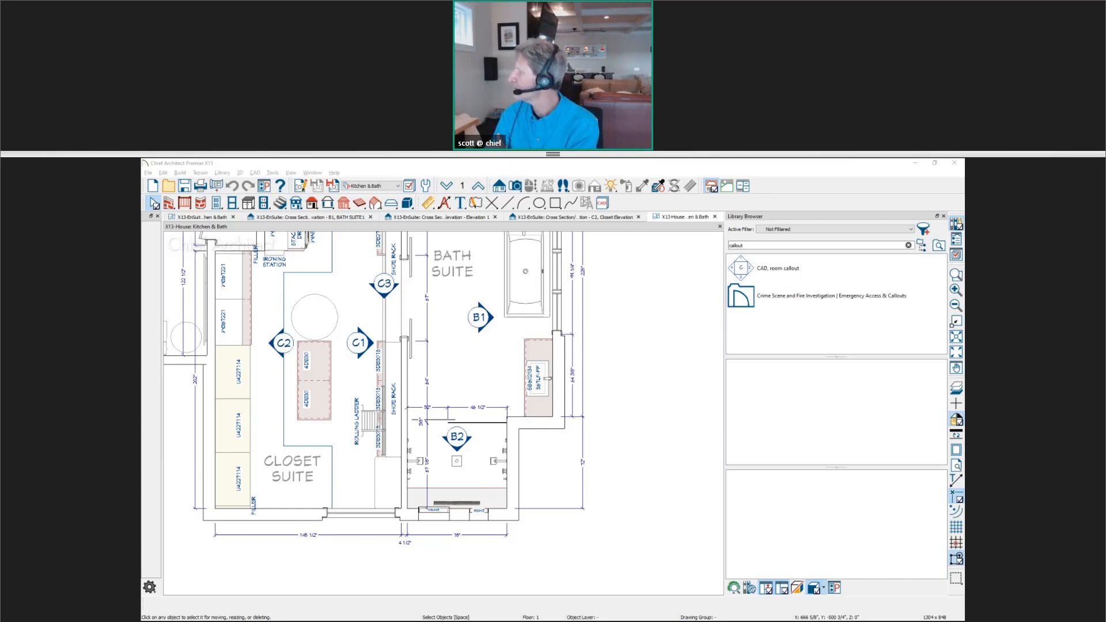
Switch to Windows Photo Viewer and examine the callouts on the Lake Point master bath plan and elevations page.
{"action": "key", "text": "alt+Tab"}
{"action": "scroll", "coordinate": [235, 526], "scroll_direction": "up", "scroll_amount": 5}
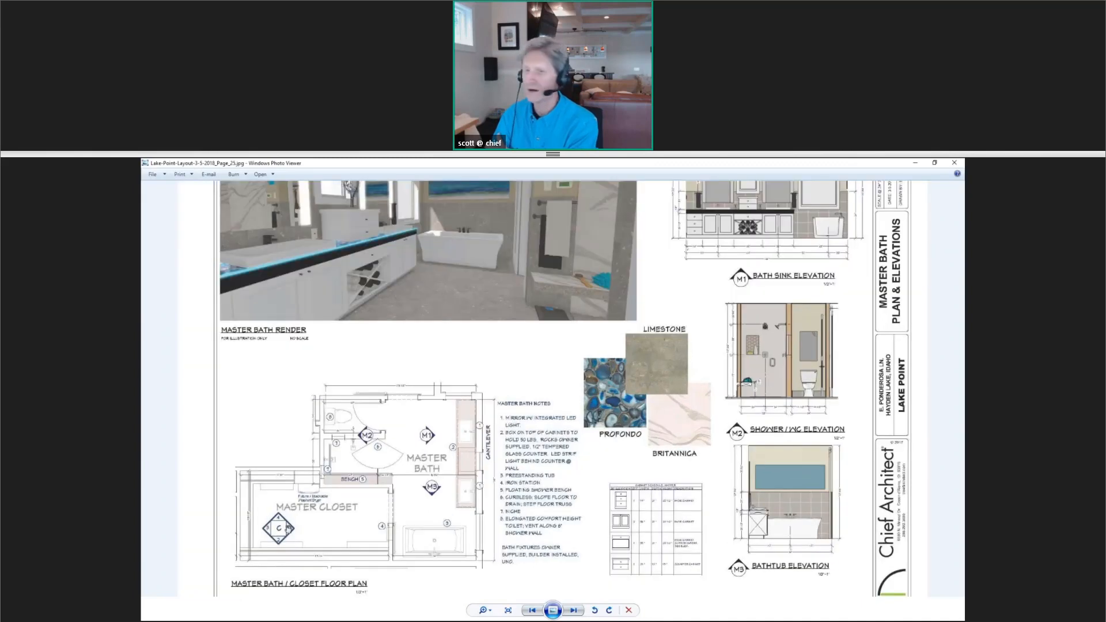
Examine the four-direction C room callout in the master closet and the bath callouts, and close the Lake Point image.
{"action": "left_click_drag", "start_coordinate": [358, 527], "coordinate": [495, 467]}
{"action": "scroll", "coordinate": [317, 499], "scroll_direction": "up", "scroll_amount": 2}
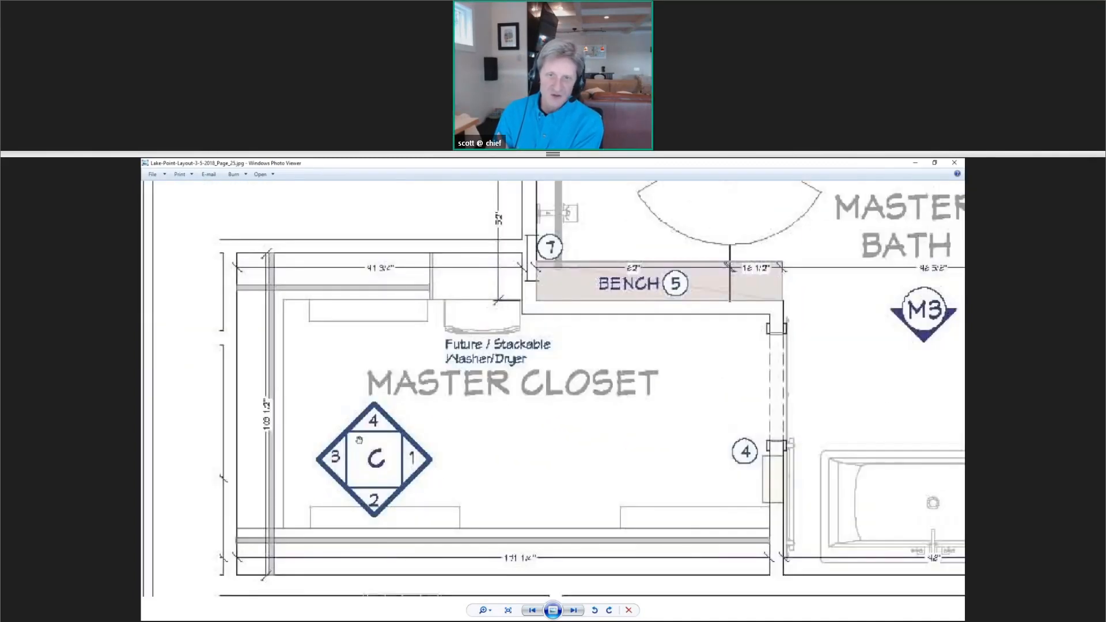
{"action": "scroll", "coordinate": [361, 442], "scroll_direction": "down", "scroll_amount": 2}
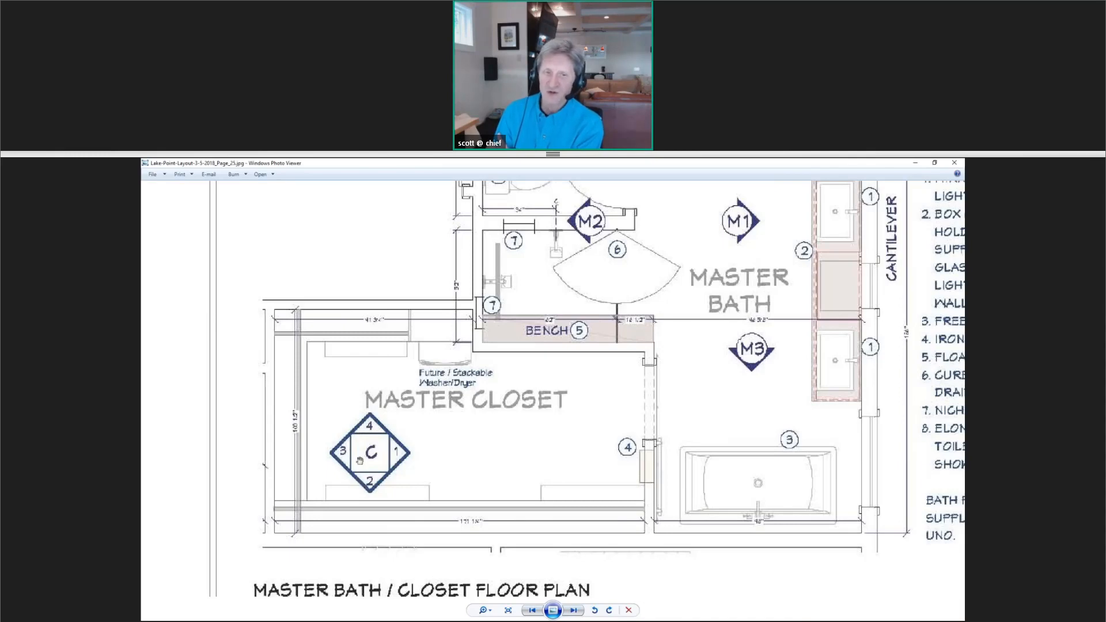
{"action": "scroll", "coordinate": [359, 461], "scroll_direction": "down", "scroll_amount": 1}
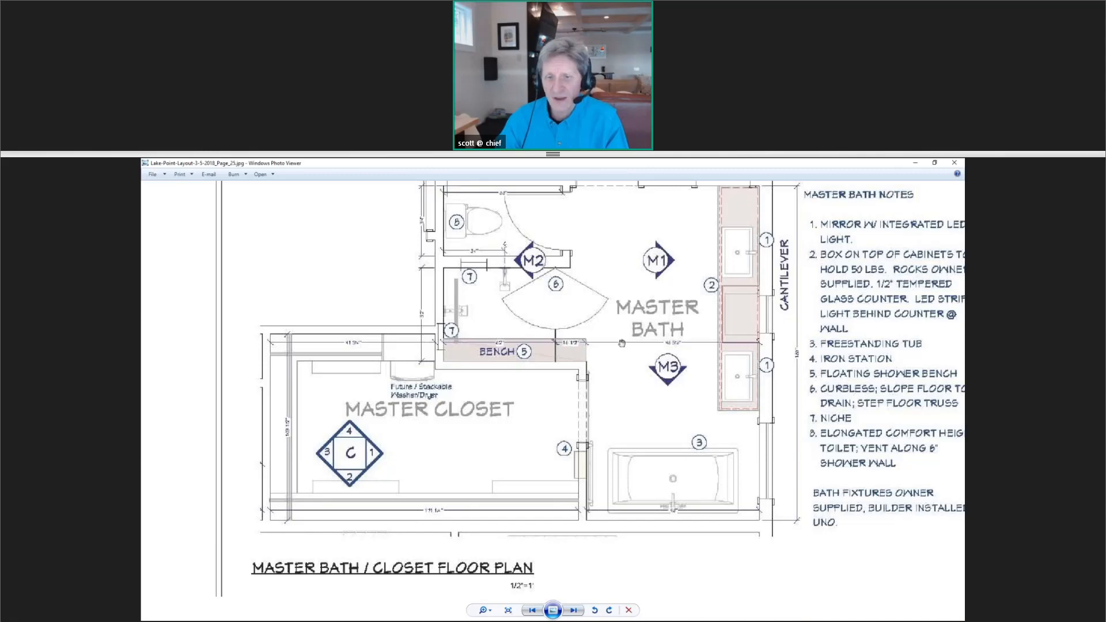
{"action": "scroll", "coordinate": [622, 343], "scroll_direction": "down", "scroll_amount": 1}
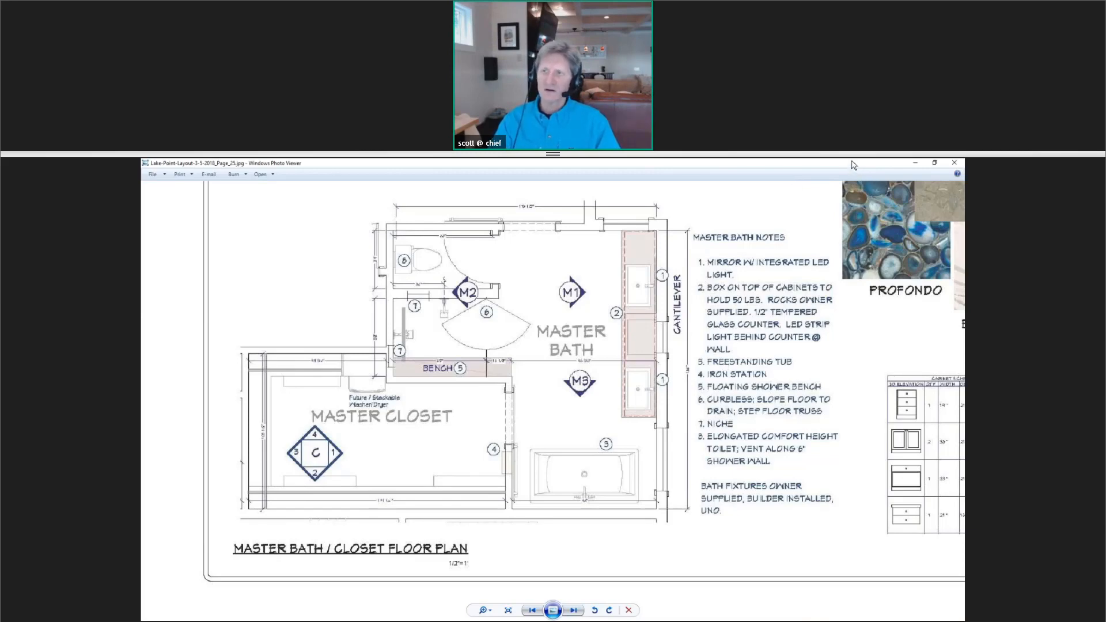
{"action": "left_click", "coordinate": [955, 164]}
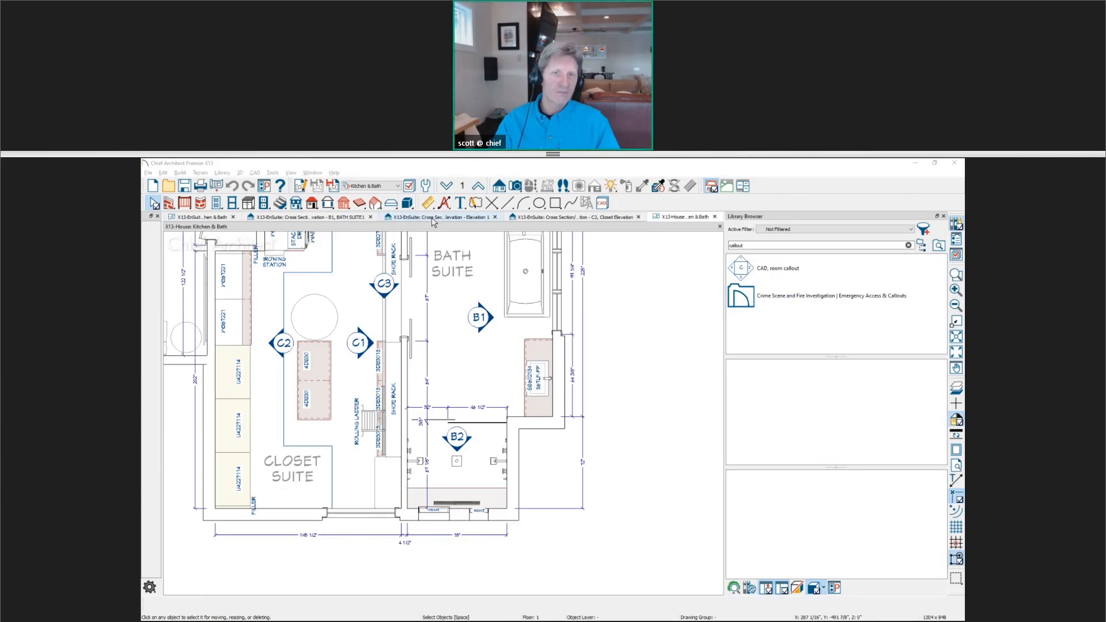
Switch to the C2 closet elevation and examine its labels and dimensions around the washer and dryer.
{"action": "left_click", "coordinate": [690, 220]}
{"action": "left_click", "coordinate": [603, 217]}
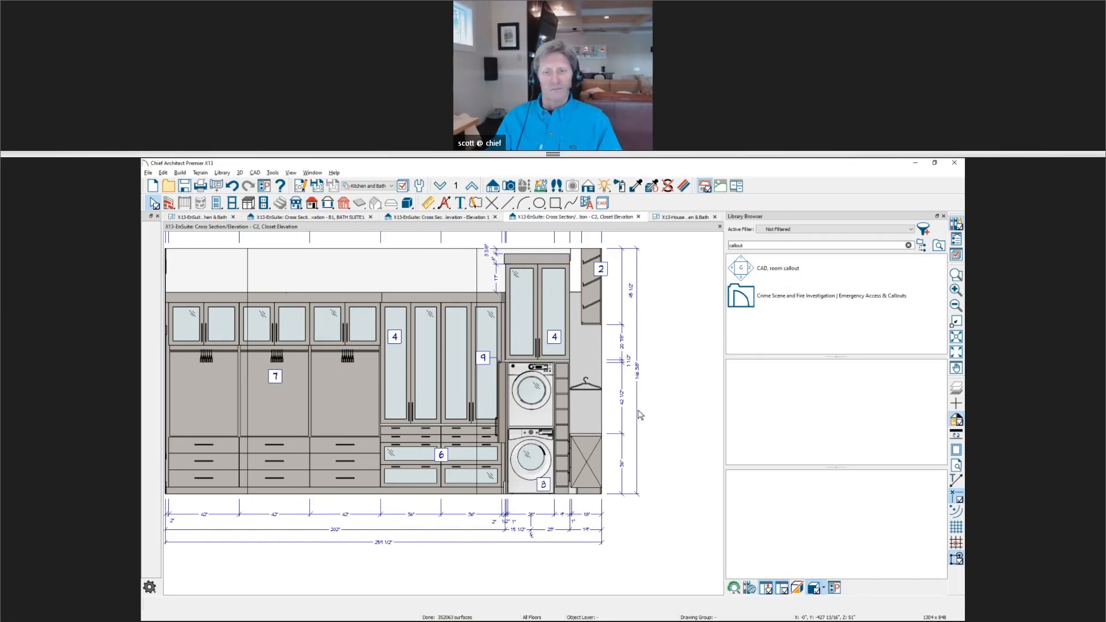
{"action": "scroll", "coordinate": [556, 378], "scroll_direction": "up", "scroll_amount": 2}
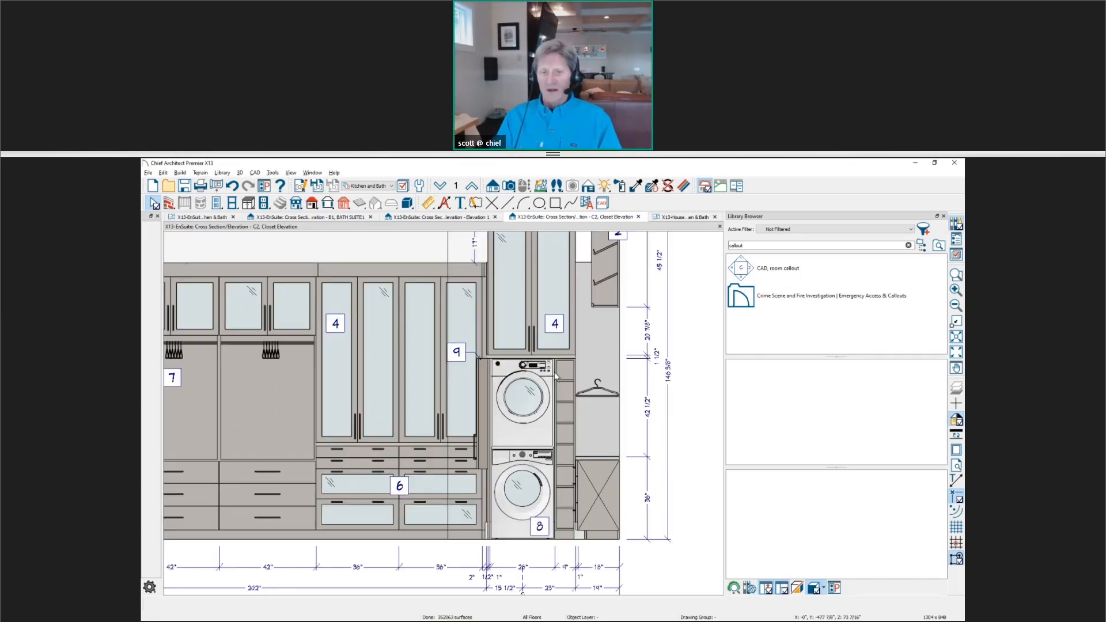
{"action": "middle_click_drag", "start_coordinate": [541, 396], "coordinate": [525, 441]}
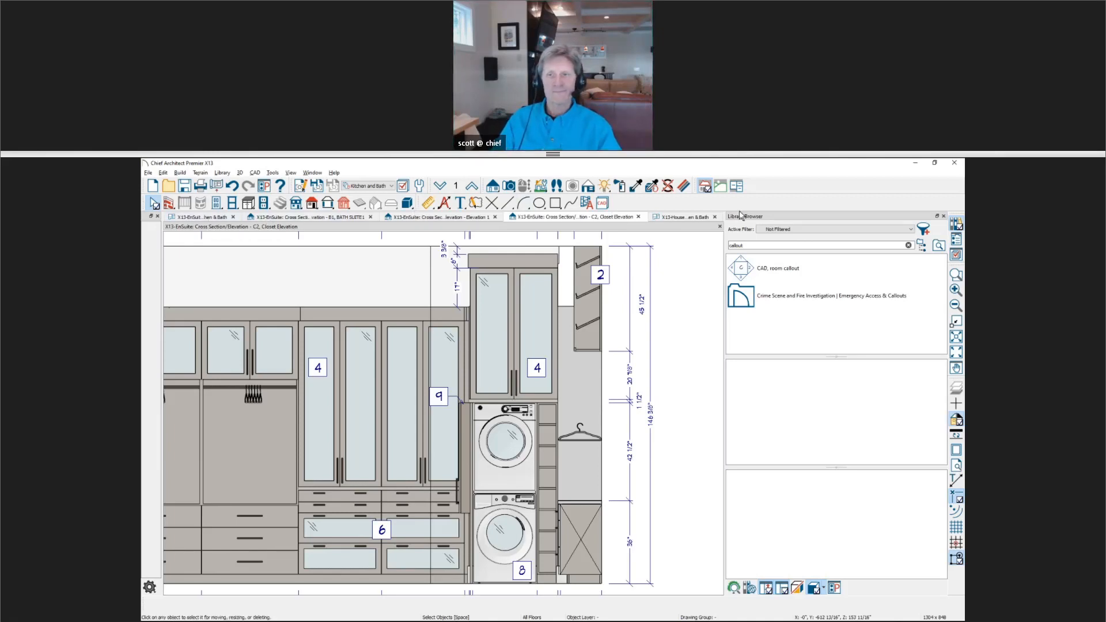
Return to the X13-House Kitchen & Bath plan, find the kitchen, and open the K2 elevation from its callout.
{"action": "left_click", "coordinate": [700, 218]}
{"action": "scroll", "coordinate": [600, 323], "scroll_direction": "down", "scroll_amount": 2}
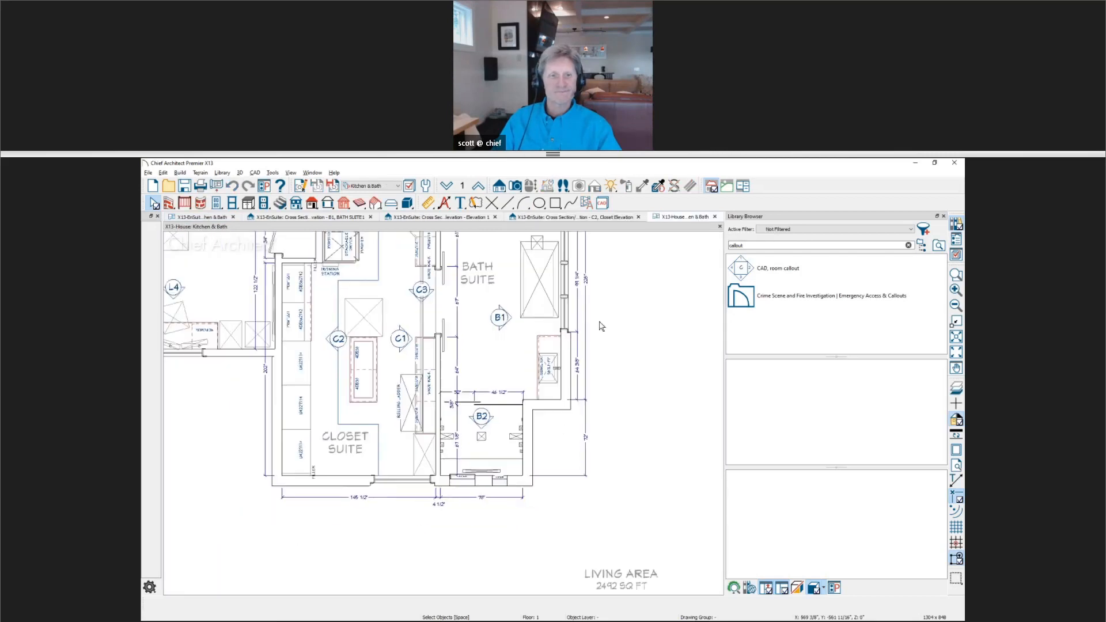
{"action": "middle_click_drag", "start_coordinate": [597, 370], "coordinate": [791, 525]}
{"action": "middle_click_drag", "start_coordinate": [261, 349], "coordinate": [412, 381]}
{"action": "scroll", "coordinate": [407, 354], "scroll_direction": "up", "scroll_amount": 2}
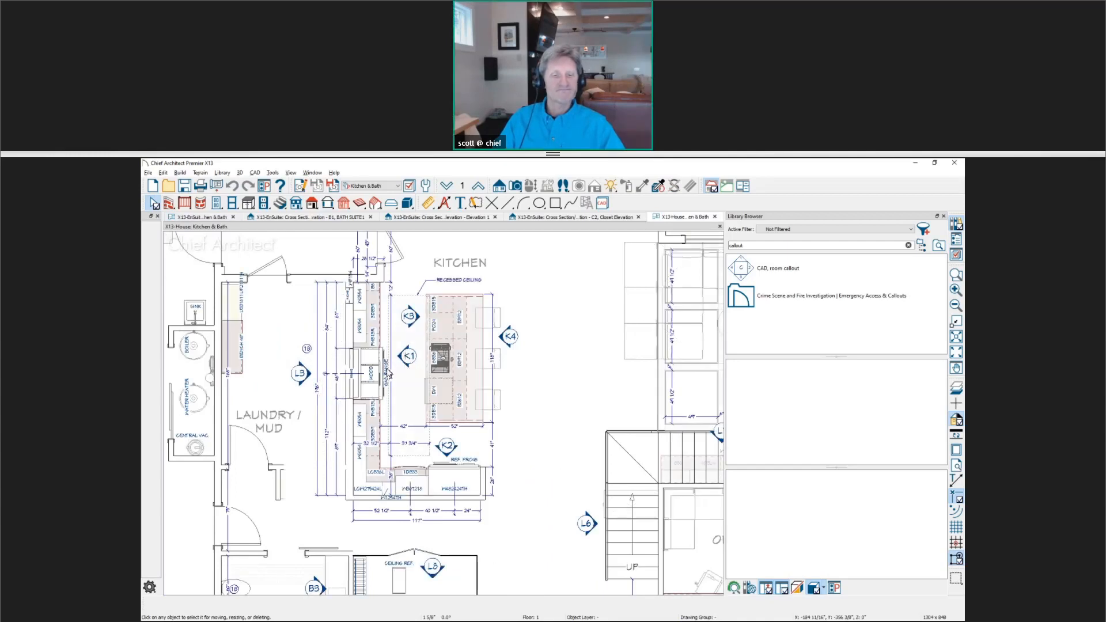
{"action": "left_click", "coordinate": [447, 445]}
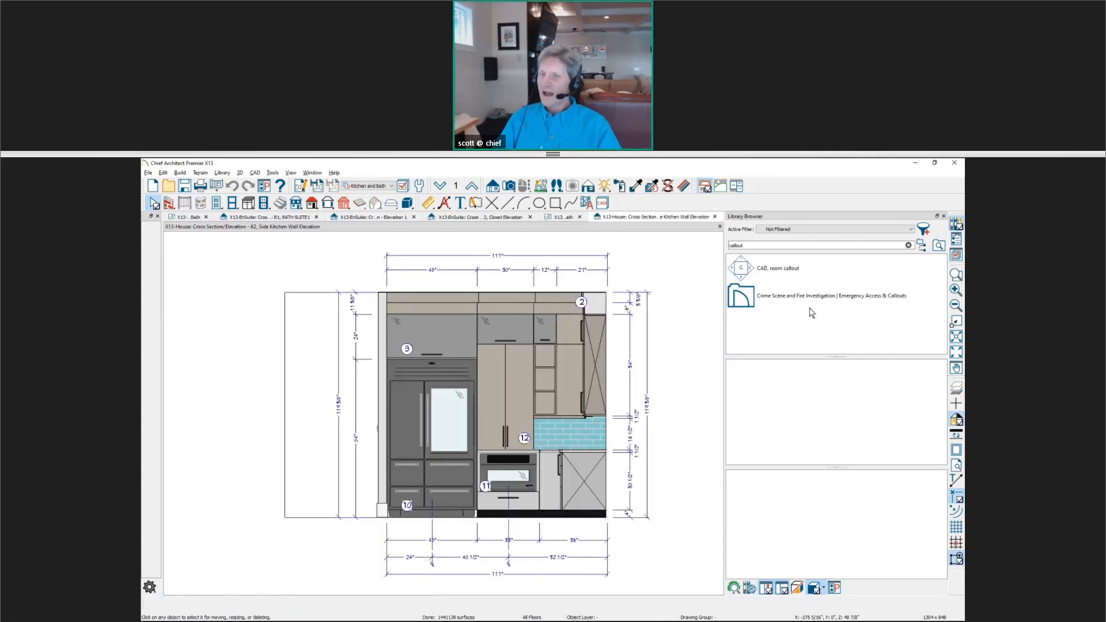
Preview the "CAD, room callout" library block without placing it, and examine the K2 elevation's upper cabinets.
{"action": "left_click", "coordinate": [779, 270]}
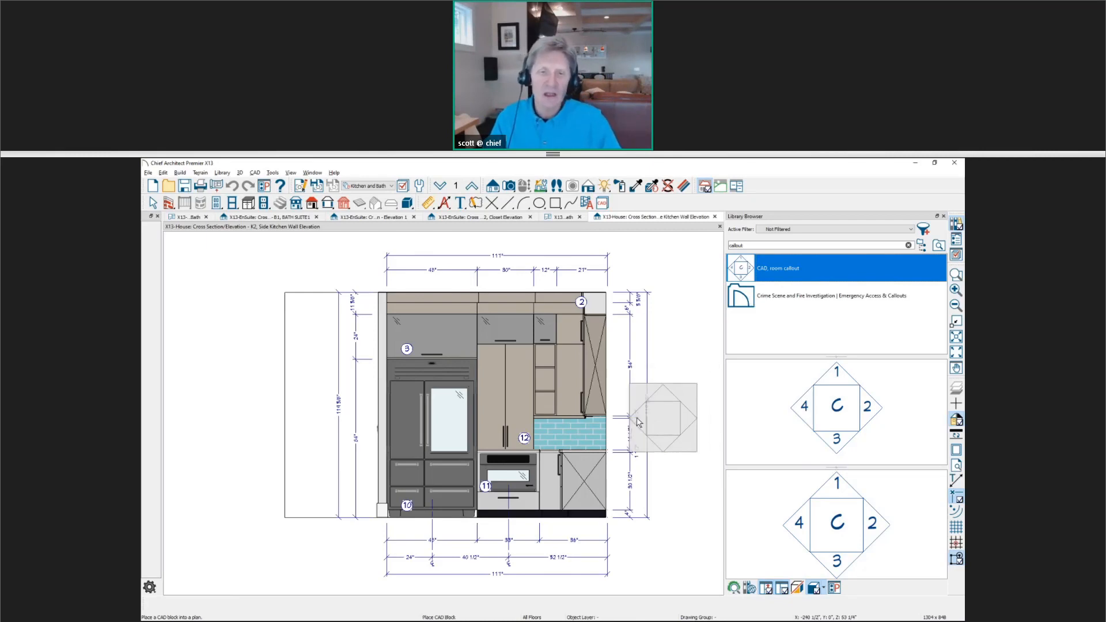
{"action": "key", "text": "Escape"}
{"action": "scroll", "coordinate": [663, 397], "scroll_direction": "up", "scroll_amount": 2}
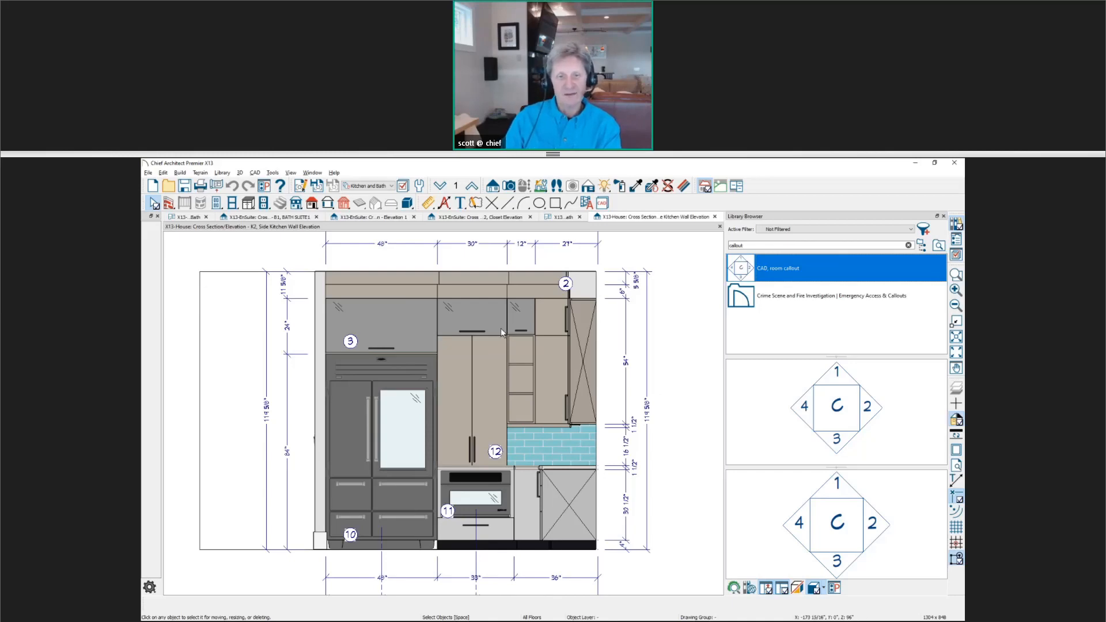
{"action": "scroll", "coordinate": [501, 328], "scroll_direction": "up", "scroll_amount": 1}
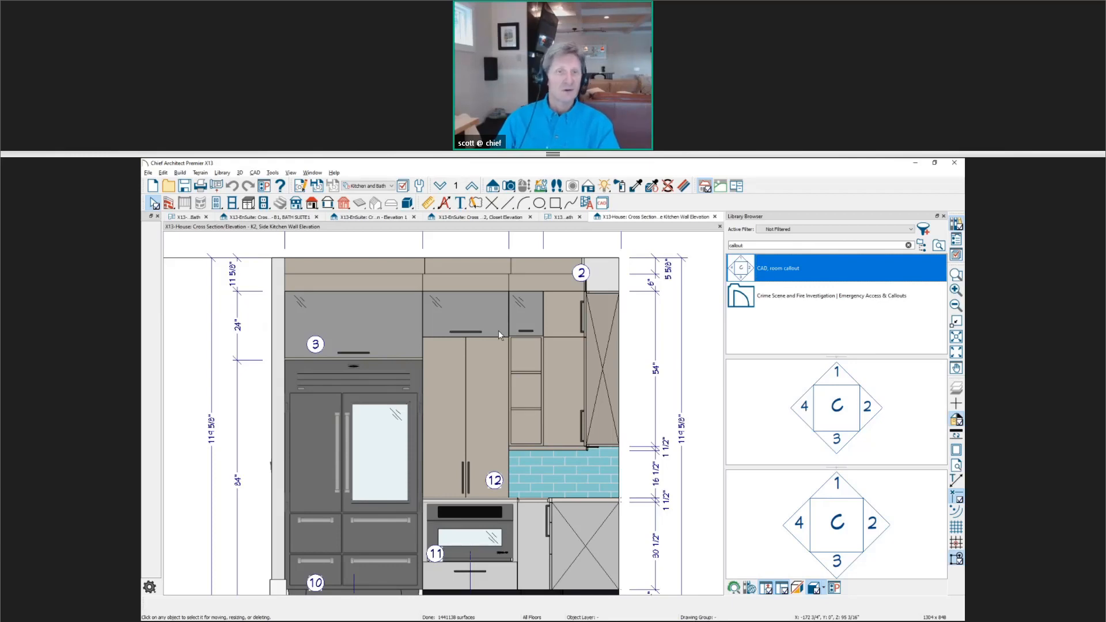
Set the elevation's dimension default to Kitchen and Bath Dimensions - Cabinet Faces, reviewing its Locate Manual cabinet options.
{"action": "left_click", "coordinate": [300, 187]}
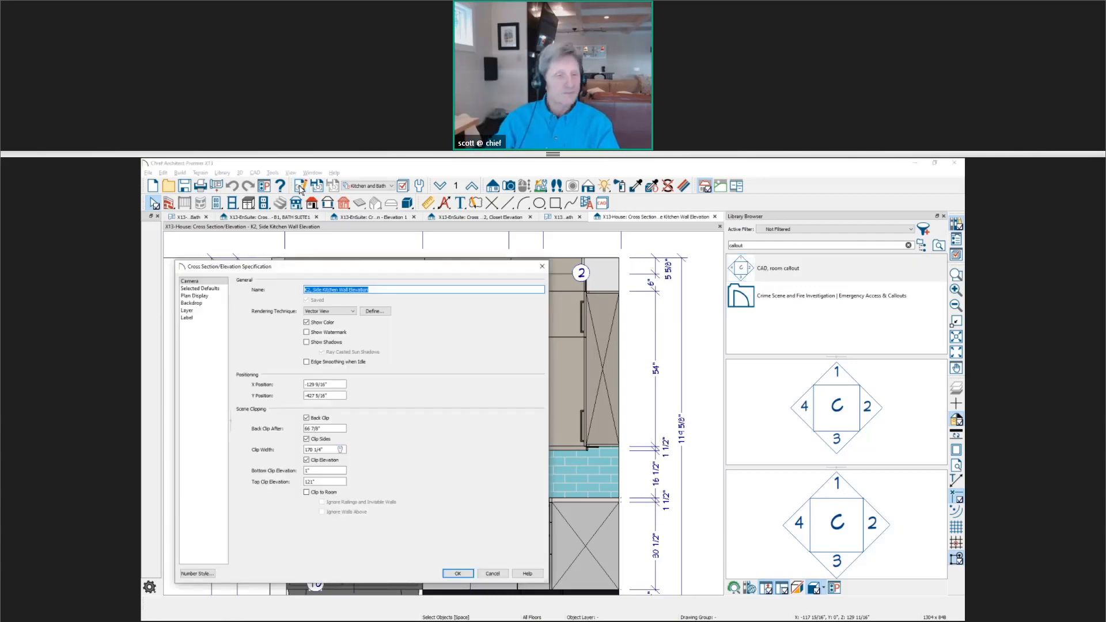
{"action": "left_click", "coordinate": [200, 288]}
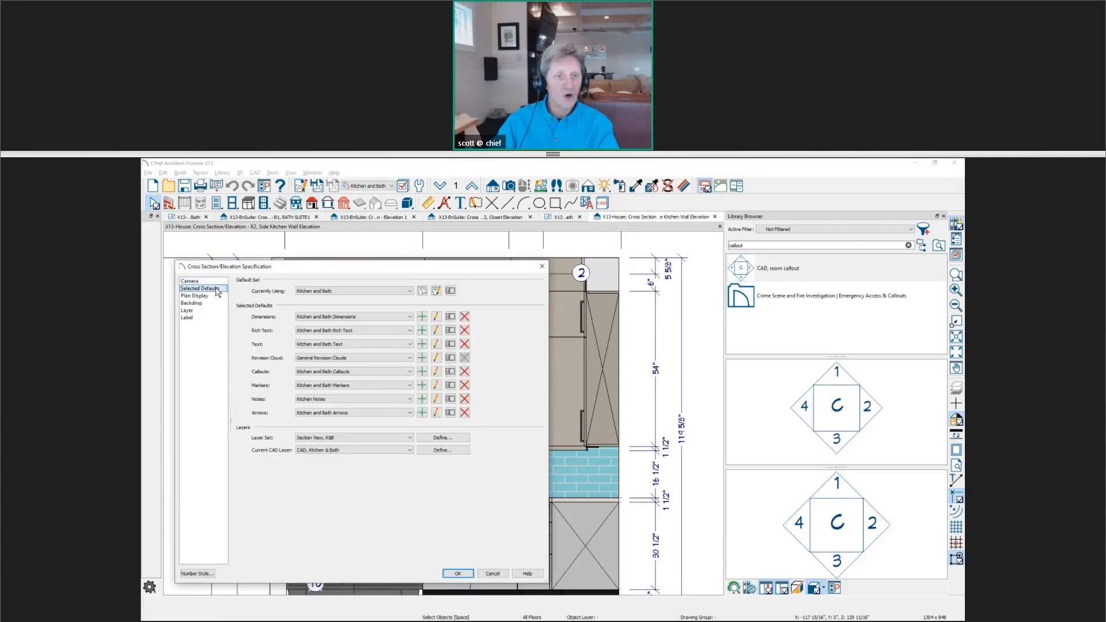
{"action": "left_click", "coordinate": [410, 317]}
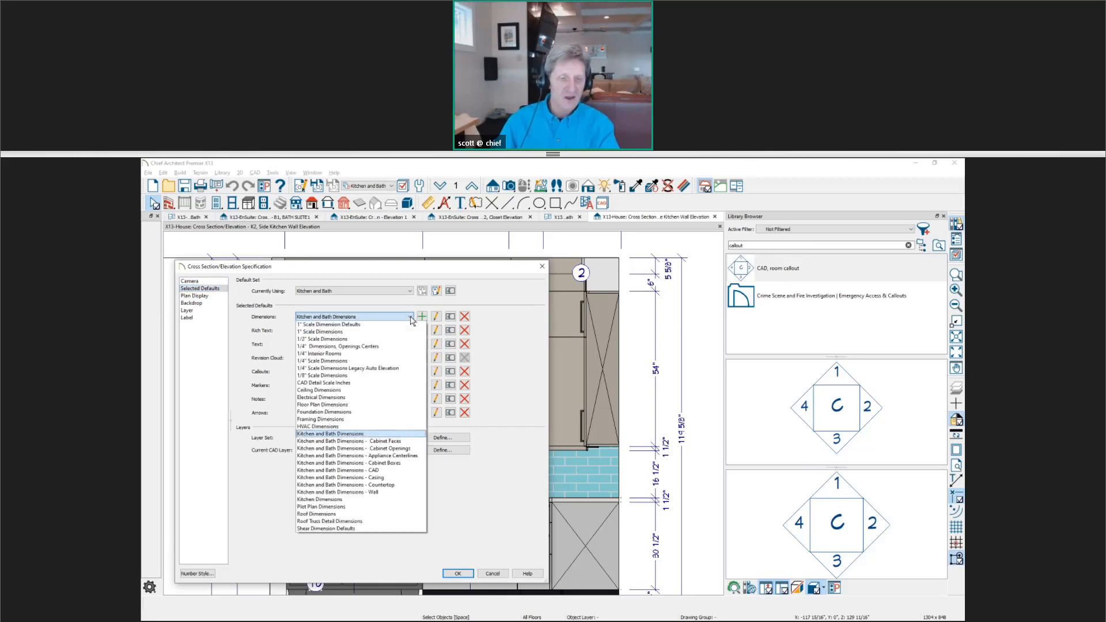
{"action": "left_click", "coordinate": [402, 442]}
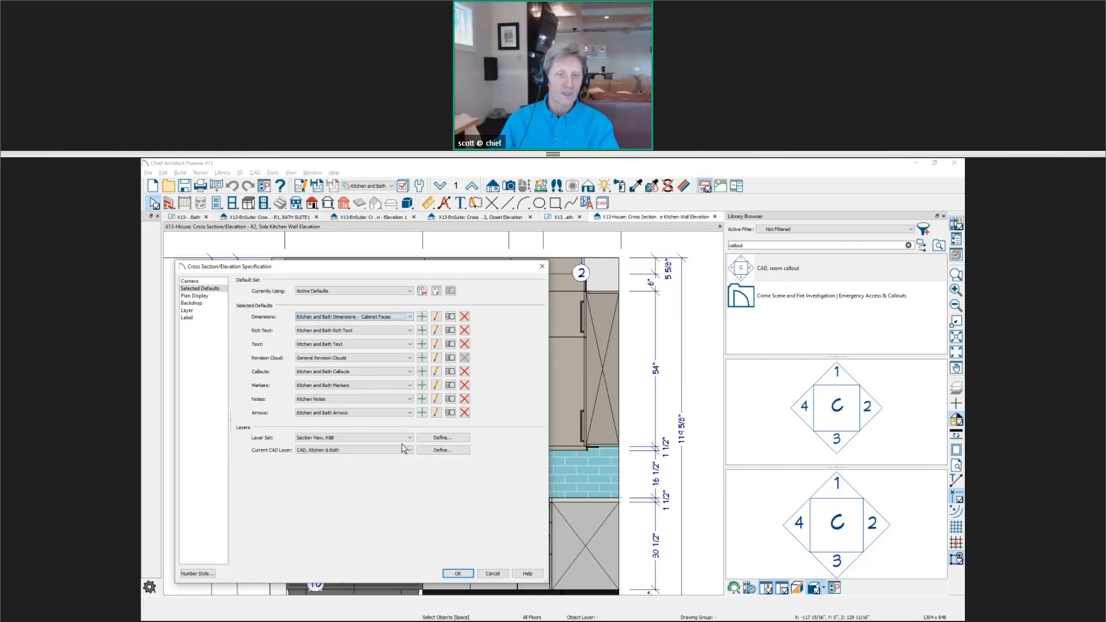
{"action": "left_click", "coordinate": [436, 318]}
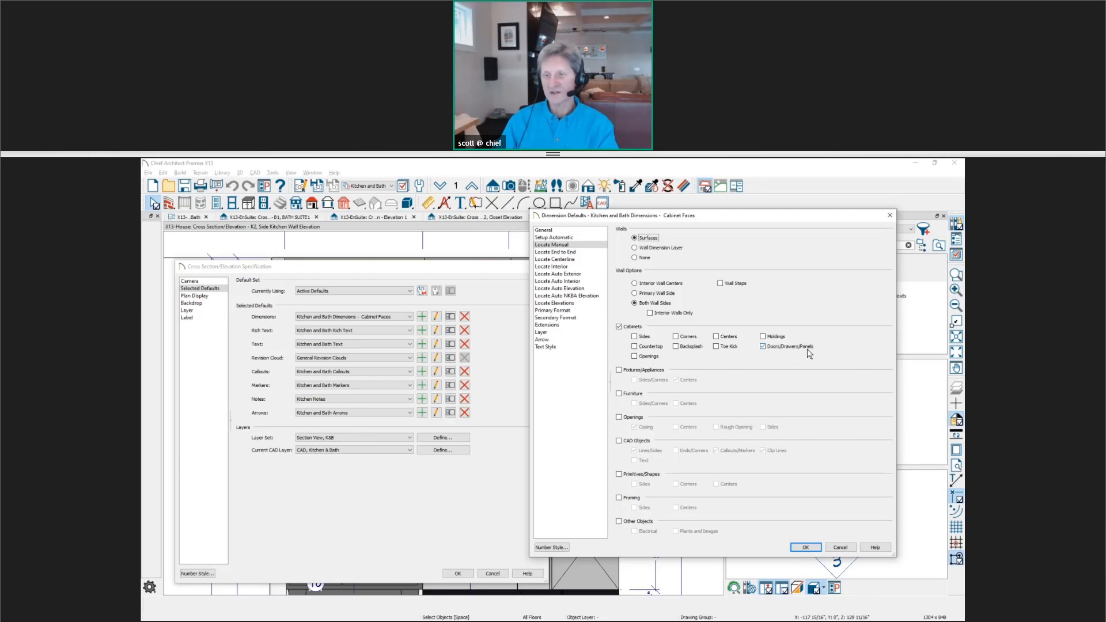
{"action": "left_click", "coordinate": [807, 548]}
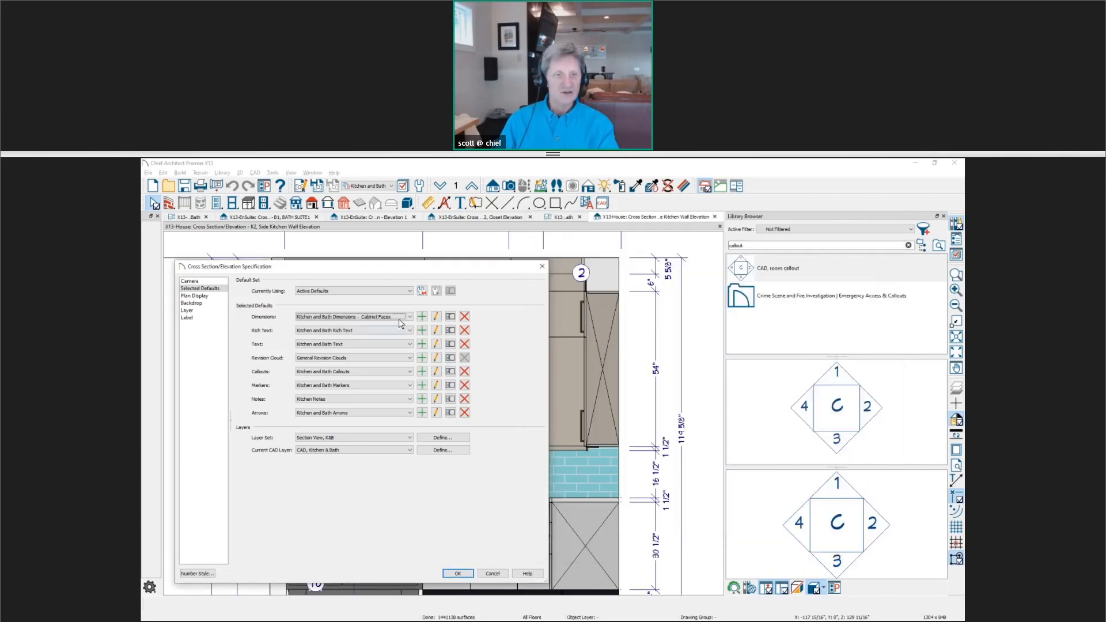
{"action": "left_click", "coordinate": [458, 574]}
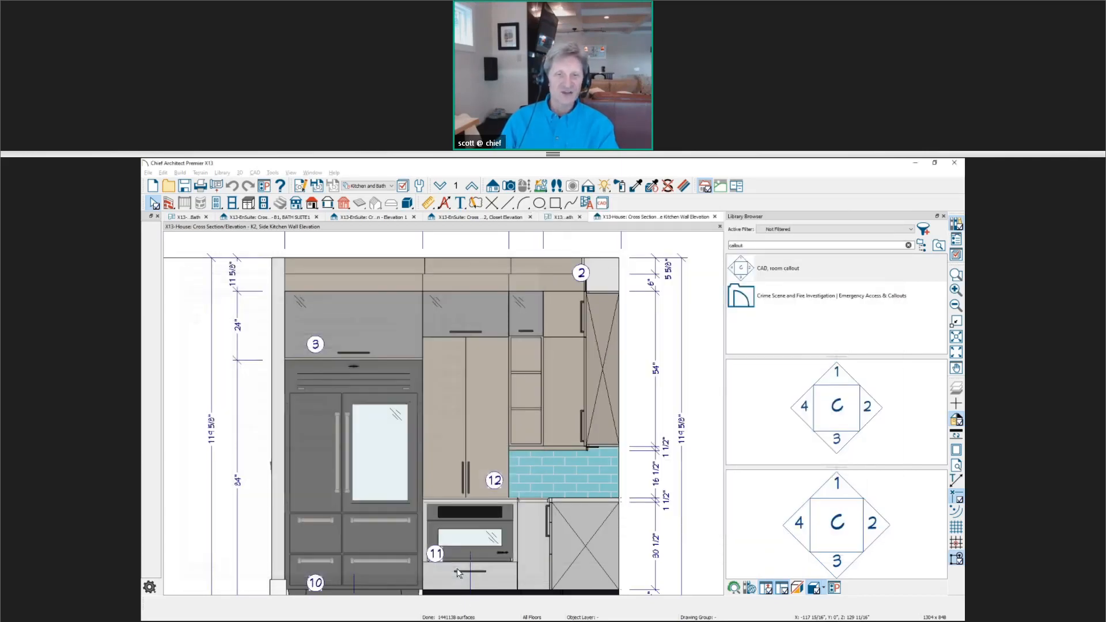
Draw a vertical manual dimension line through the cabinet faces above the oven, crossing the upper and tall cabinet doors.
{"action": "left_click", "coordinate": [427, 203]}
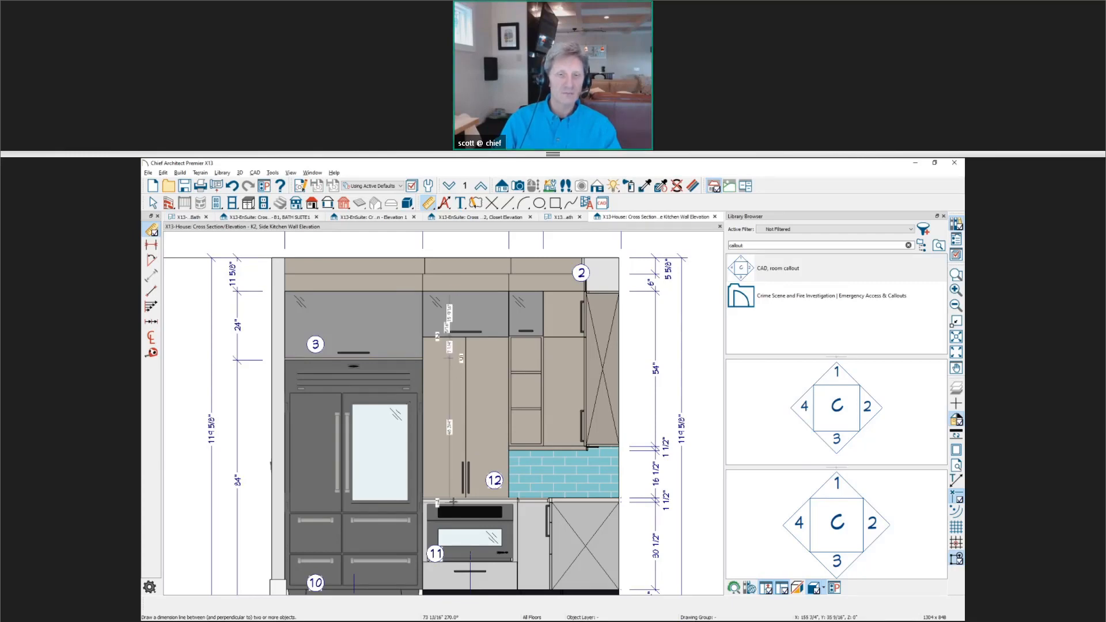
{"action": "scroll", "coordinate": [444, 374], "scroll_direction": "up", "scroll_amount": 2}
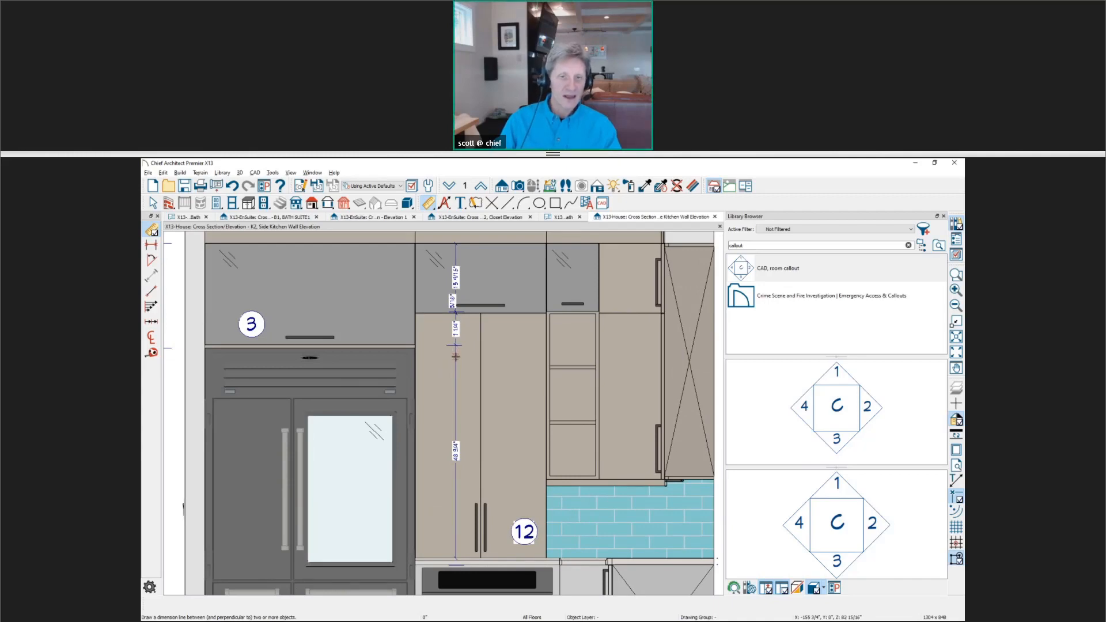
{"action": "key", "text": "space"}
{"action": "left_click", "coordinate": [456, 357]}
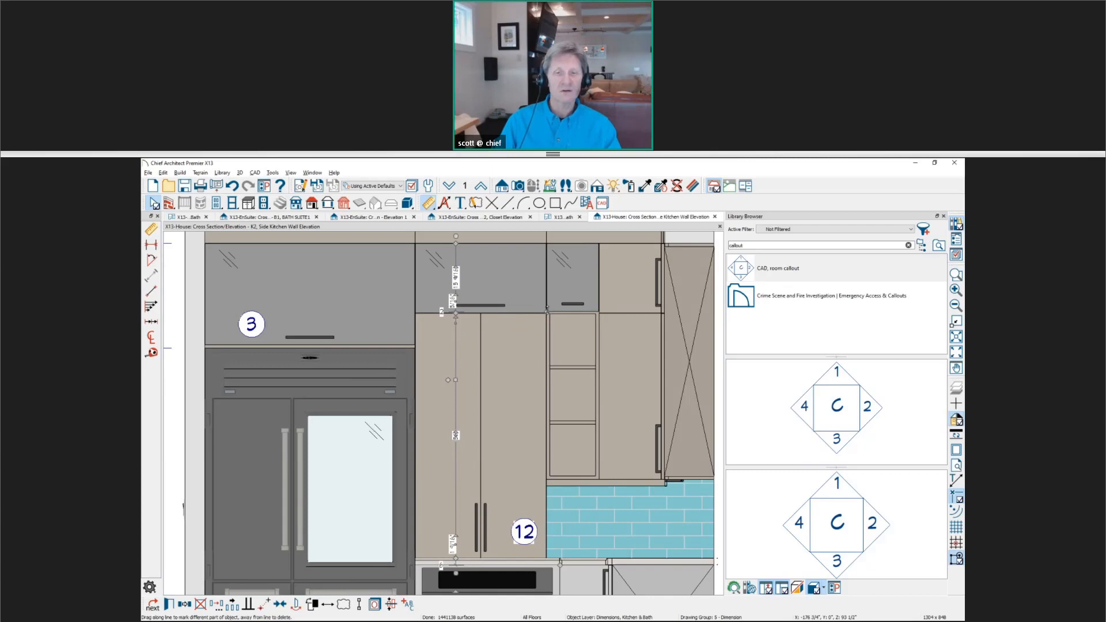
{"action": "key", "text": "Escape"}
Move the label of the small gap between the upper and tall doors clear of the vertical dimension line.
{"action": "scroll", "coordinate": [448, 323], "scroll_direction": "up", "scroll_amount": 1}
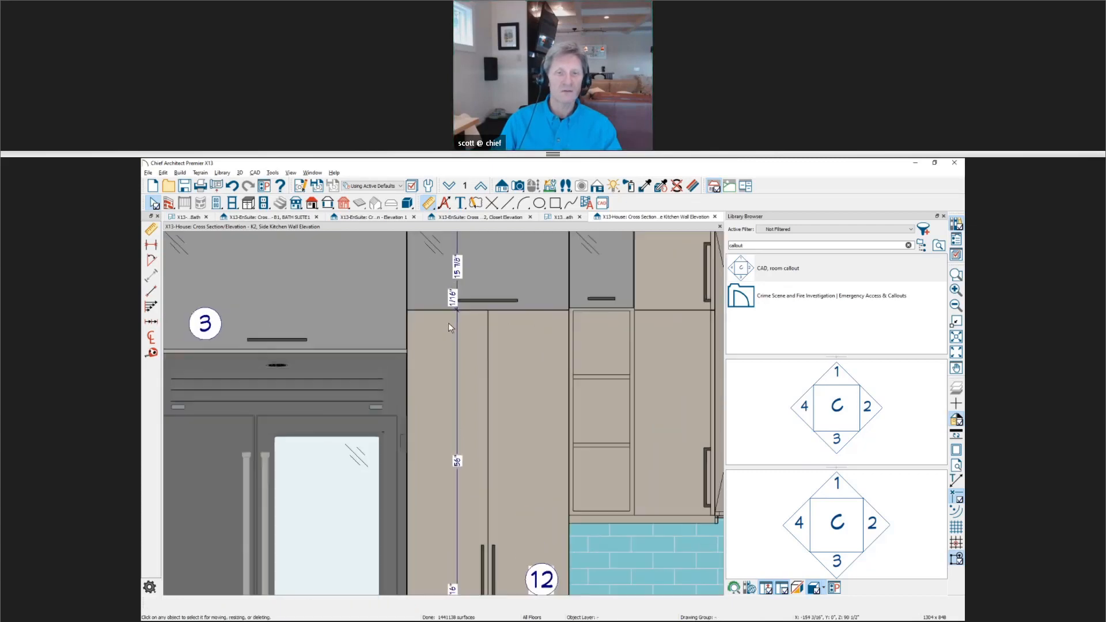
{"action": "scroll", "coordinate": [449, 324], "scroll_direction": "up", "scroll_amount": 1}
{"action": "scroll", "coordinate": [450, 326], "scroll_direction": "down", "scroll_amount": 2}
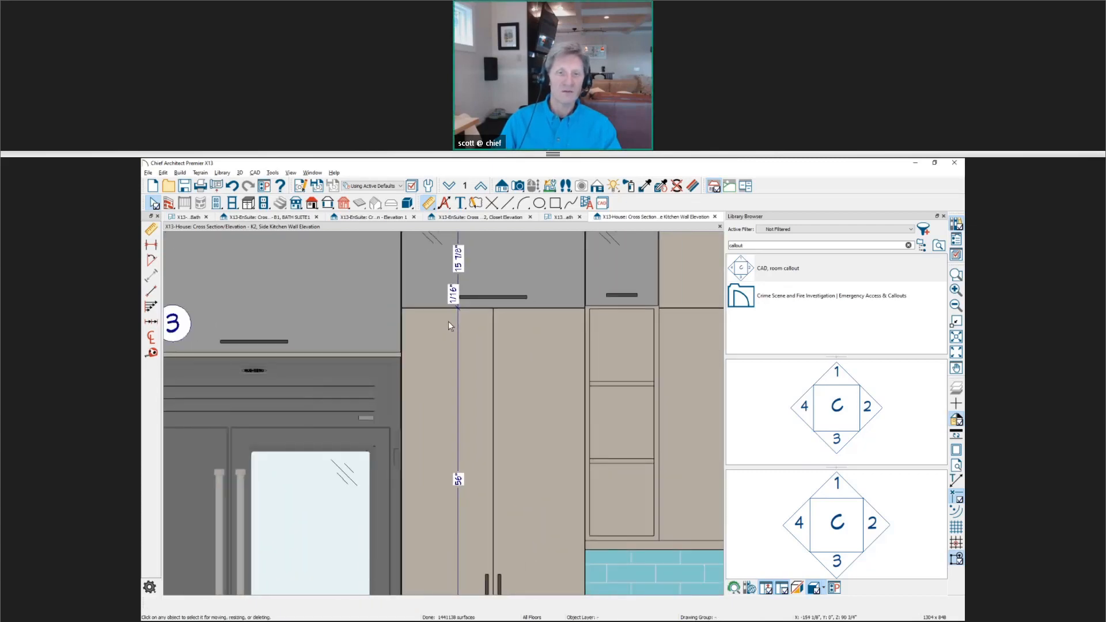
{"action": "left_click", "coordinate": [458, 339]}
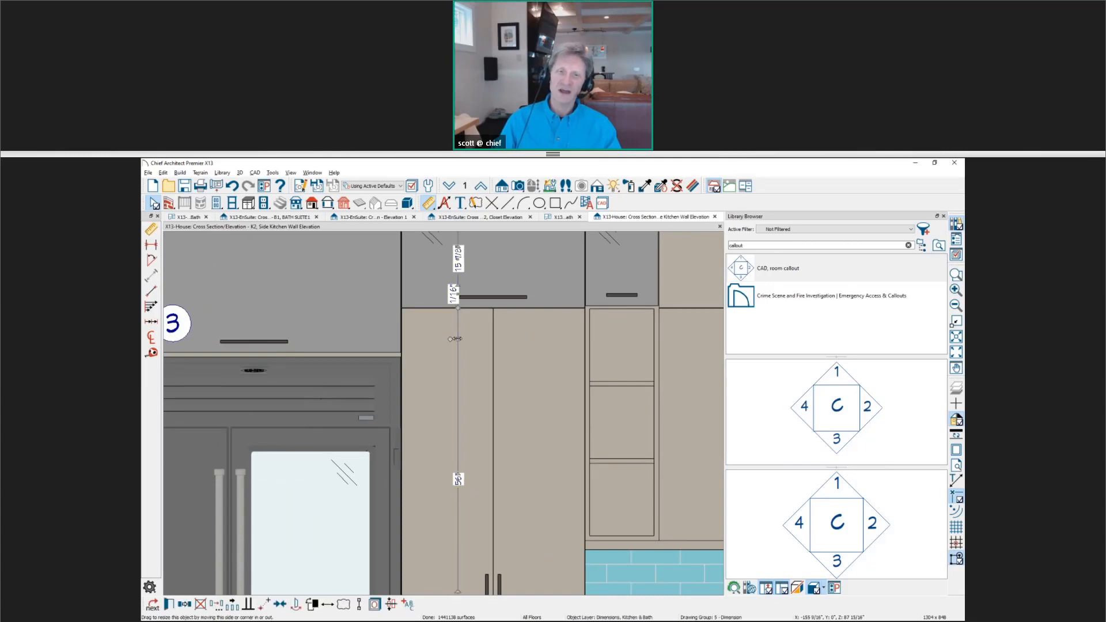
{"action": "scroll", "coordinate": [458, 295], "scroll_direction": "up", "scroll_amount": 1}
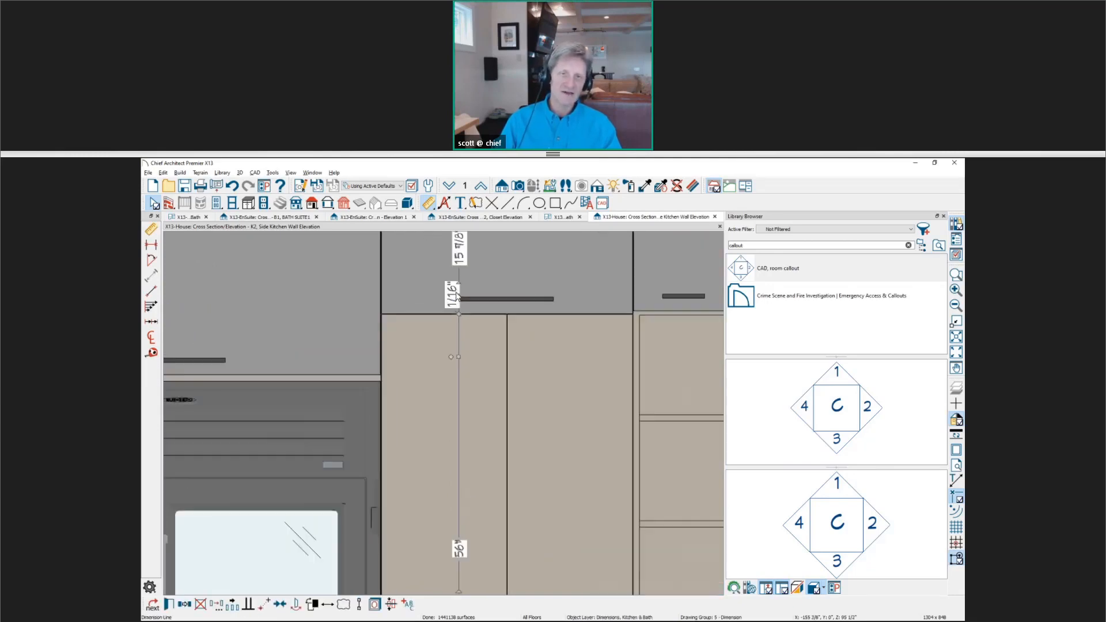
{"action": "left_click_drag", "start_coordinate": [457, 295], "coordinate": [435, 315]}
Turn off Display Gaps Between Cabinet Face Items in the vertical dimension line's specification.
{"action": "double_click", "coordinate": [469, 383]}
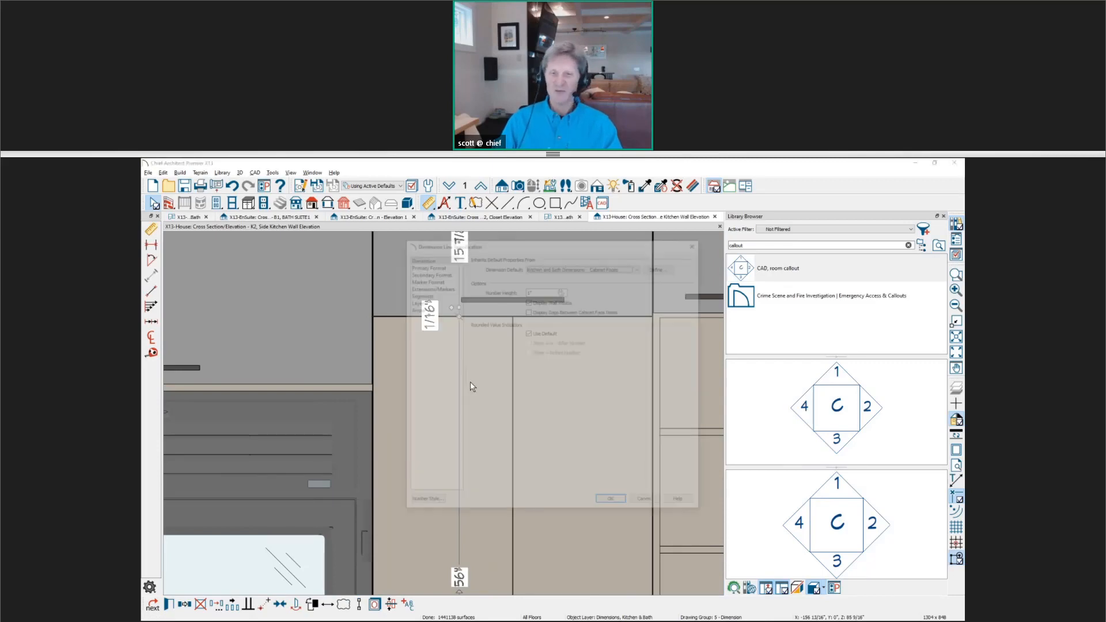
{"action": "left_click", "coordinate": [529, 311]}
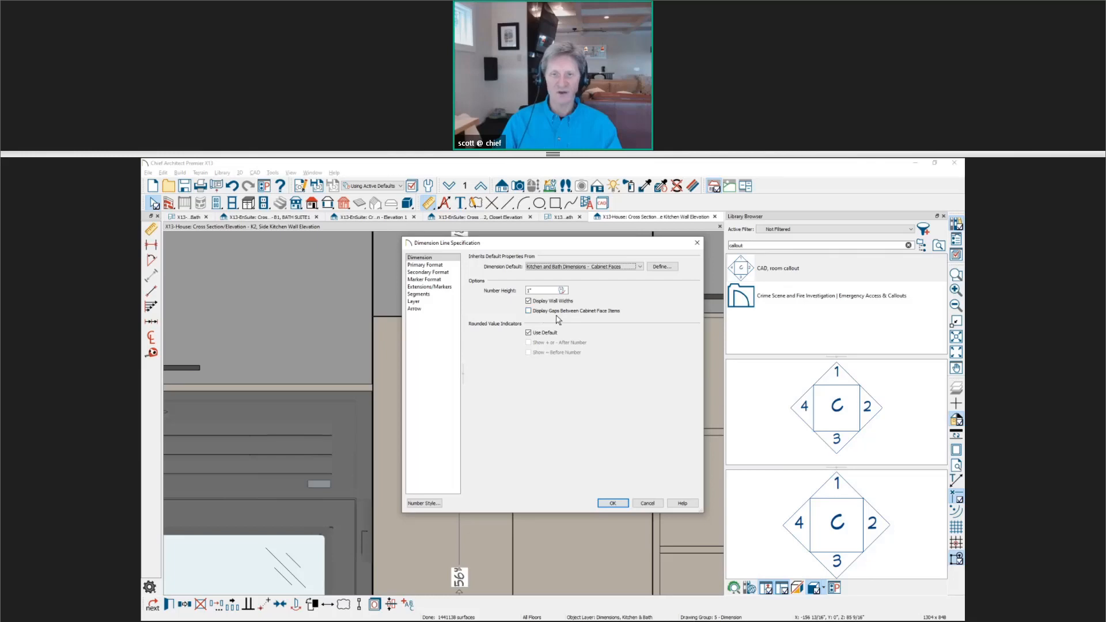
{"action": "left_click", "coordinate": [613, 503]}
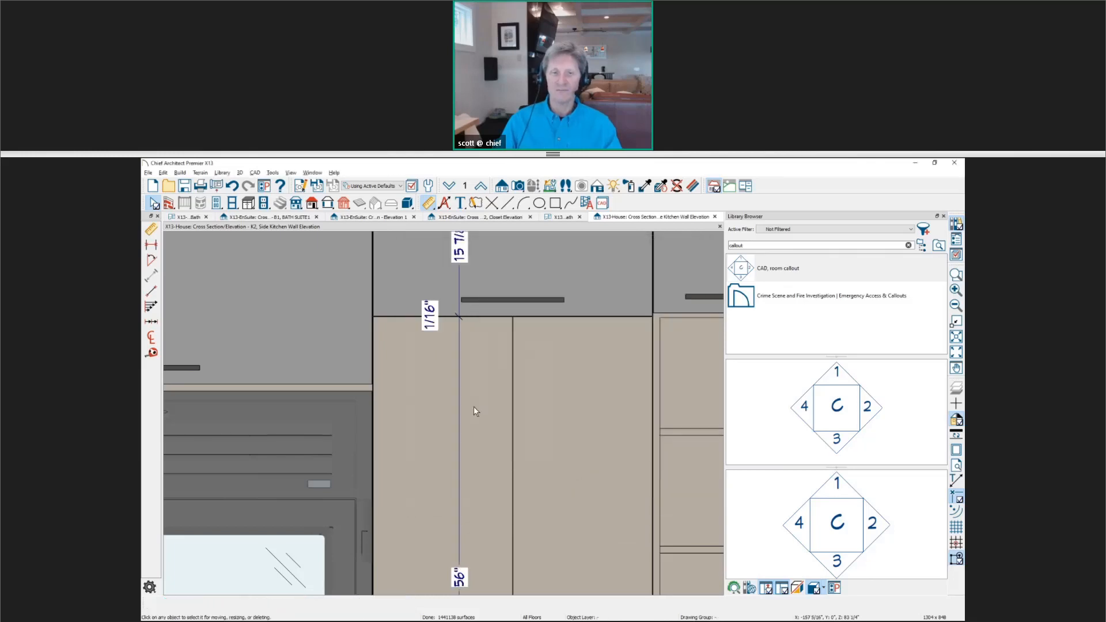
Check the cabinet face dimension across the K2 elevation and close that elevation to return to the plan view.
{"action": "scroll", "coordinate": [474, 407], "scroll_direction": "down", "scroll_amount": 4}
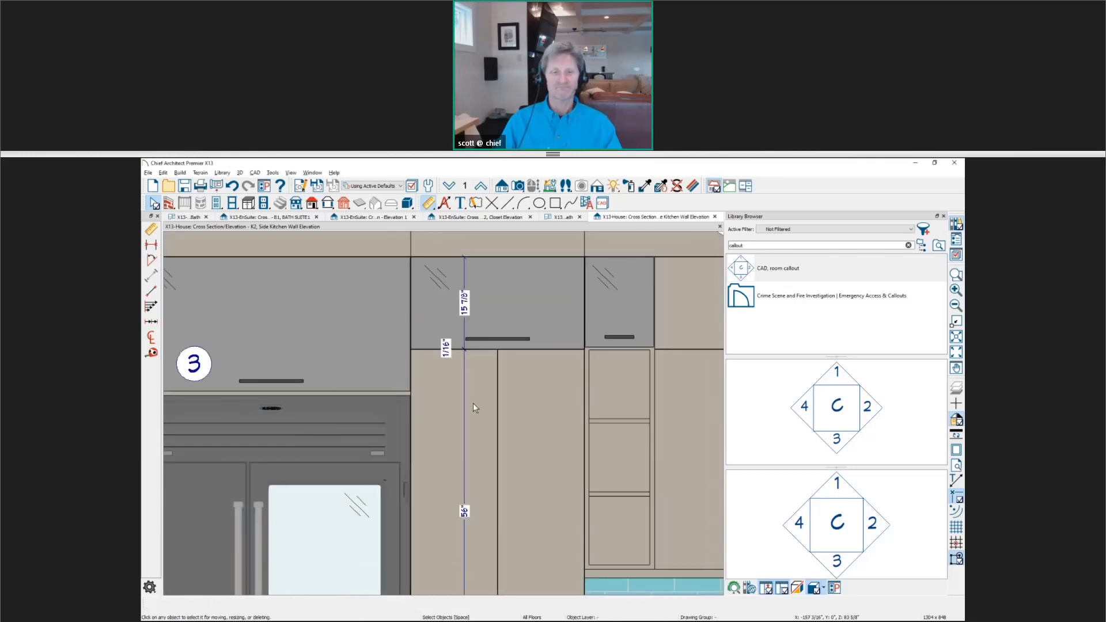
{"action": "scroll", "coordinate": [475, 369], "scroll_direction": "down", "scroll_amount": 3}
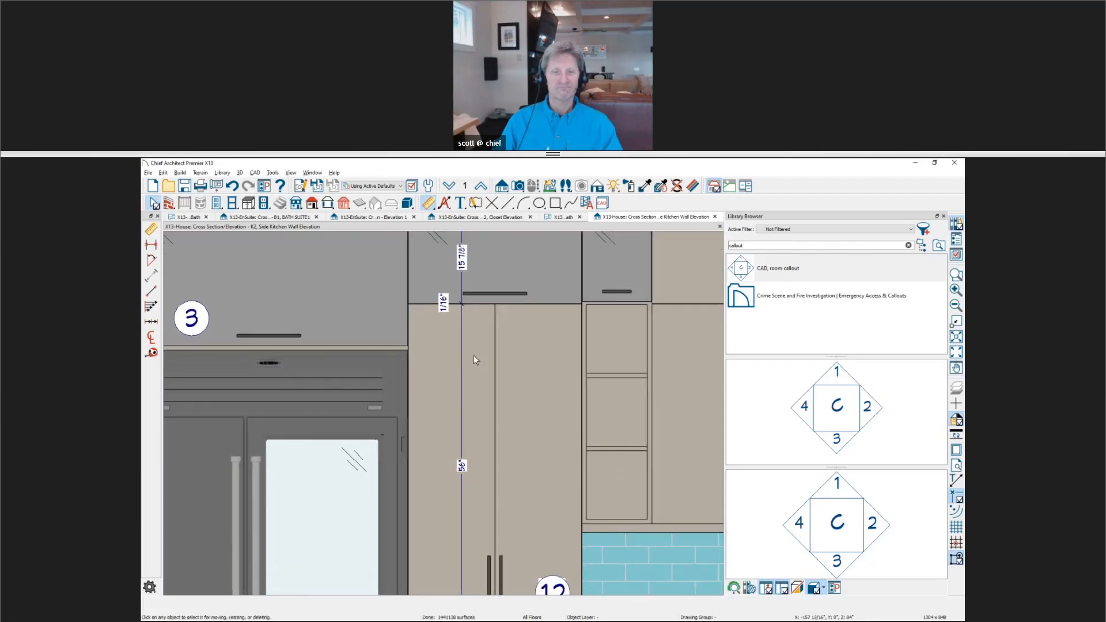
{"action": "scroll", "coordinate": [474, 356], "scroll_direction": "down", "scroll_amount": 1}
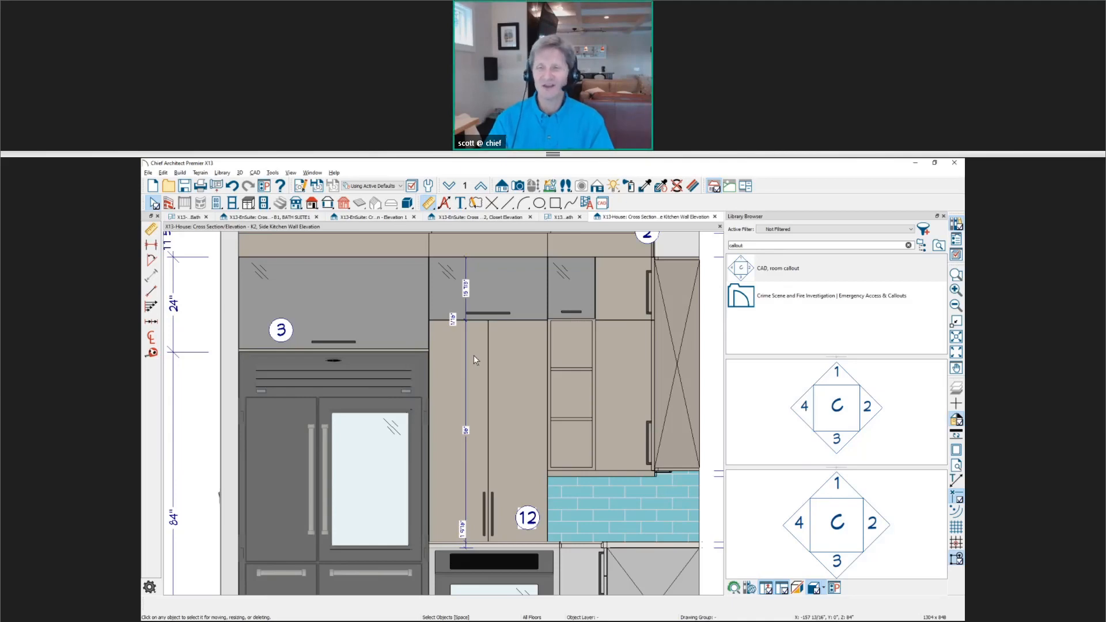
{"action": "left_click", "coordinate": [715, 217]}
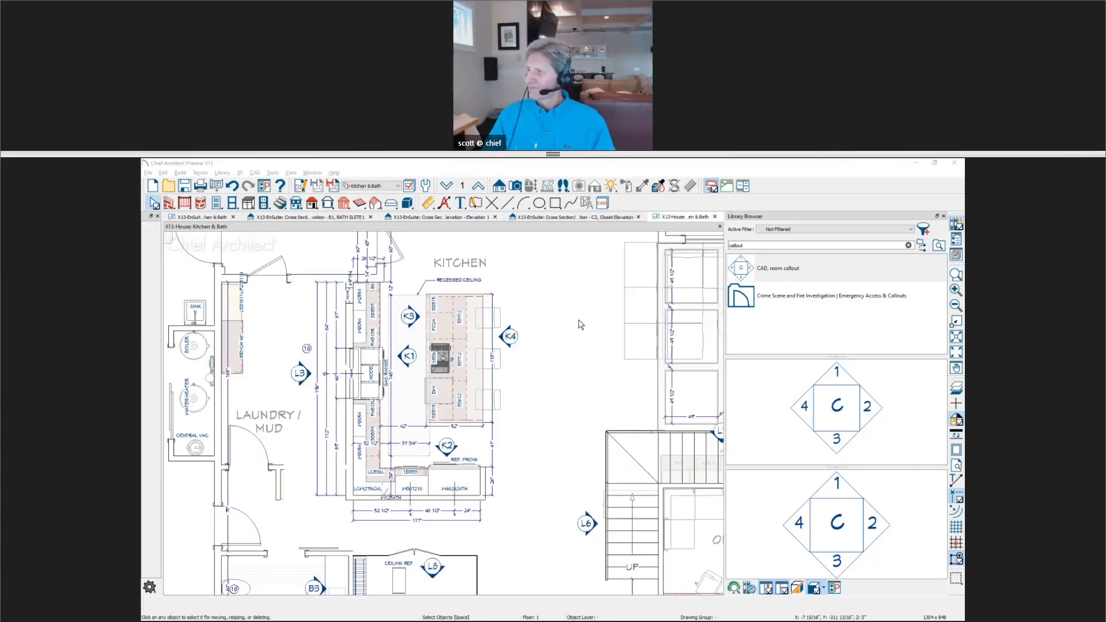
Switch to Windows Photo Viewer to show the Interior Plan & Elevation Dimensions questions slide.
{"action": "key", "text": "alt+Tab"}
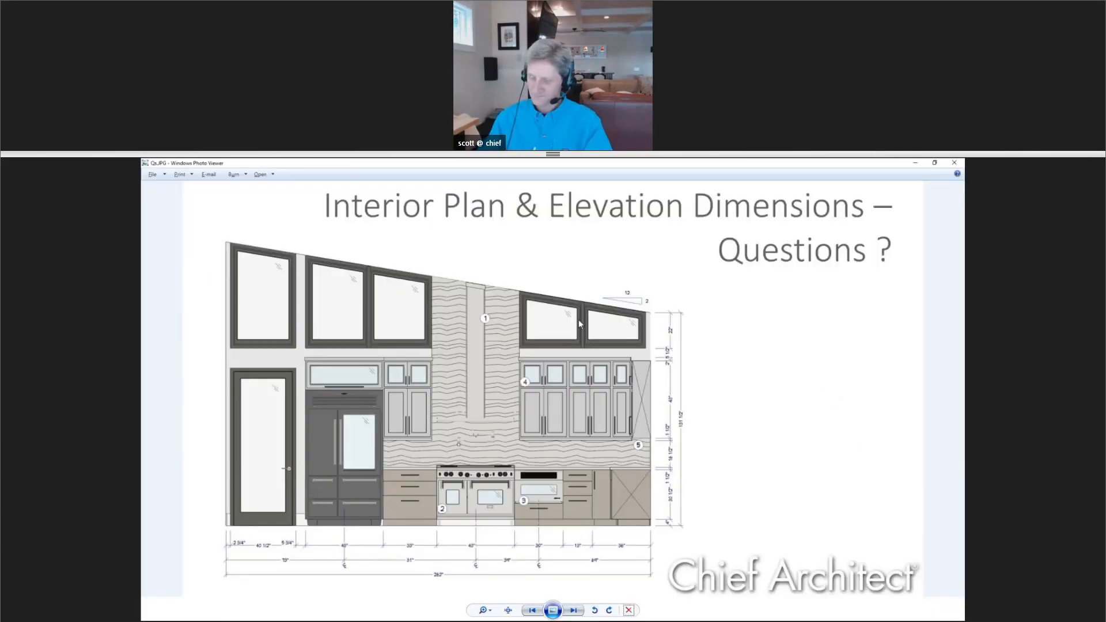
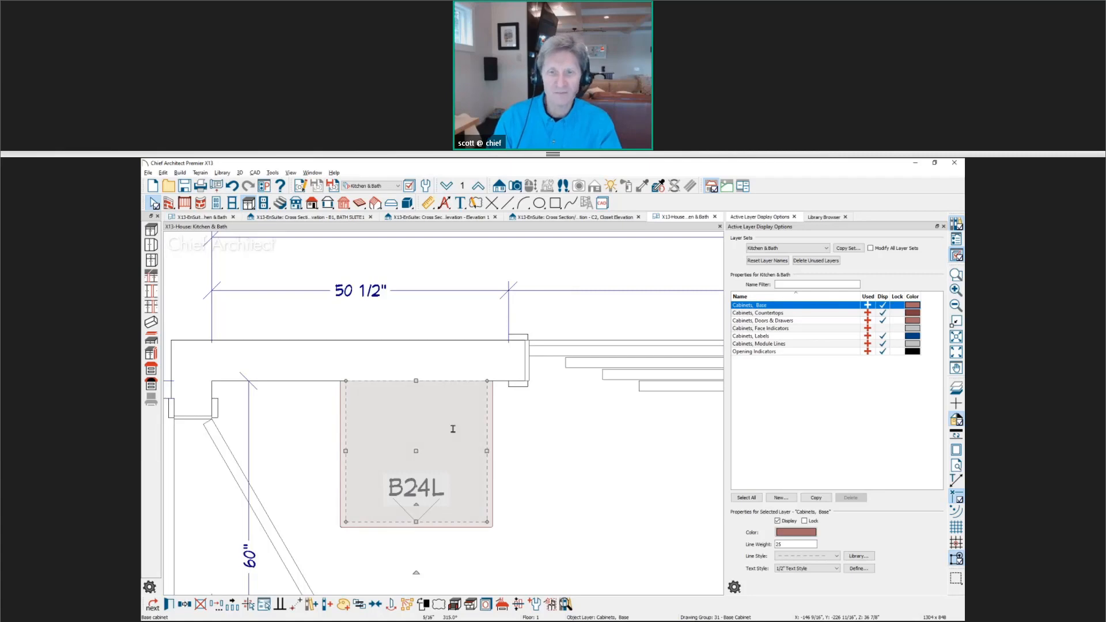
Open the B24L base cabinet's specification and set its right side's type to Custom Face.
{"action": "double_click", "coordinate": [453, 428]}
{"action": "left_click", "coordinate": [655, 245]}
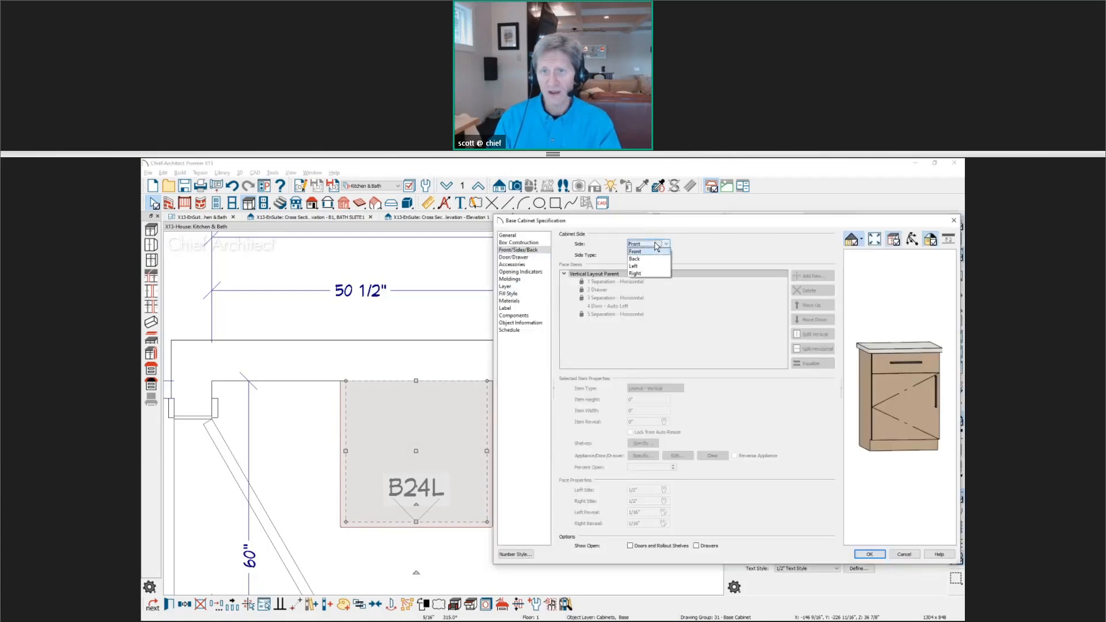
{"action": "left_click", "coordinate": [654, 274]}
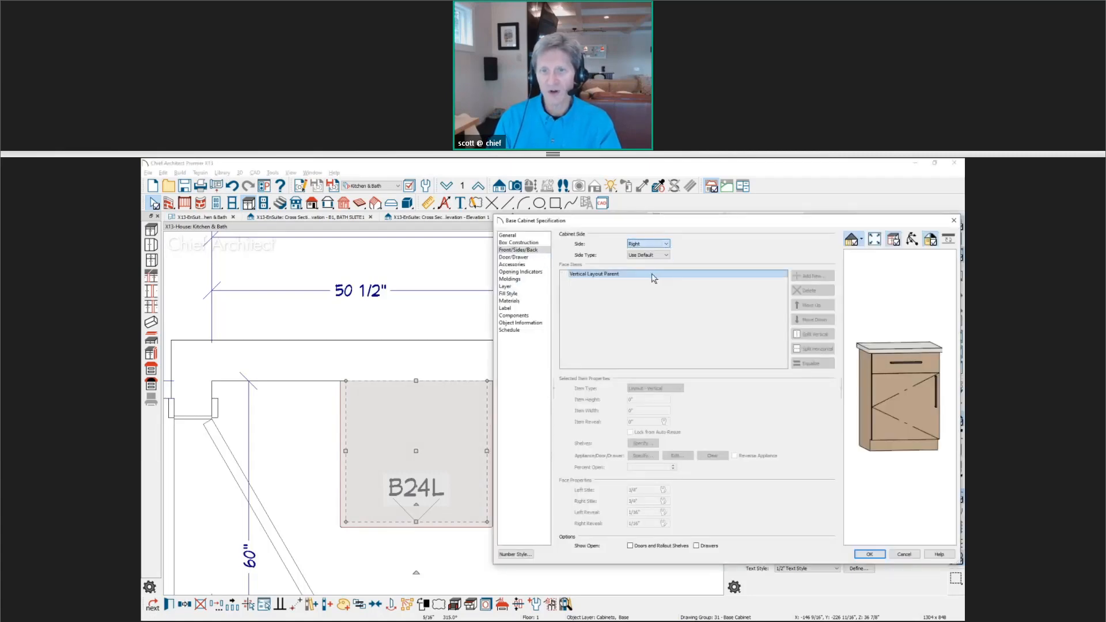
{"action": "left_click", "coordinate": [666, 254]}
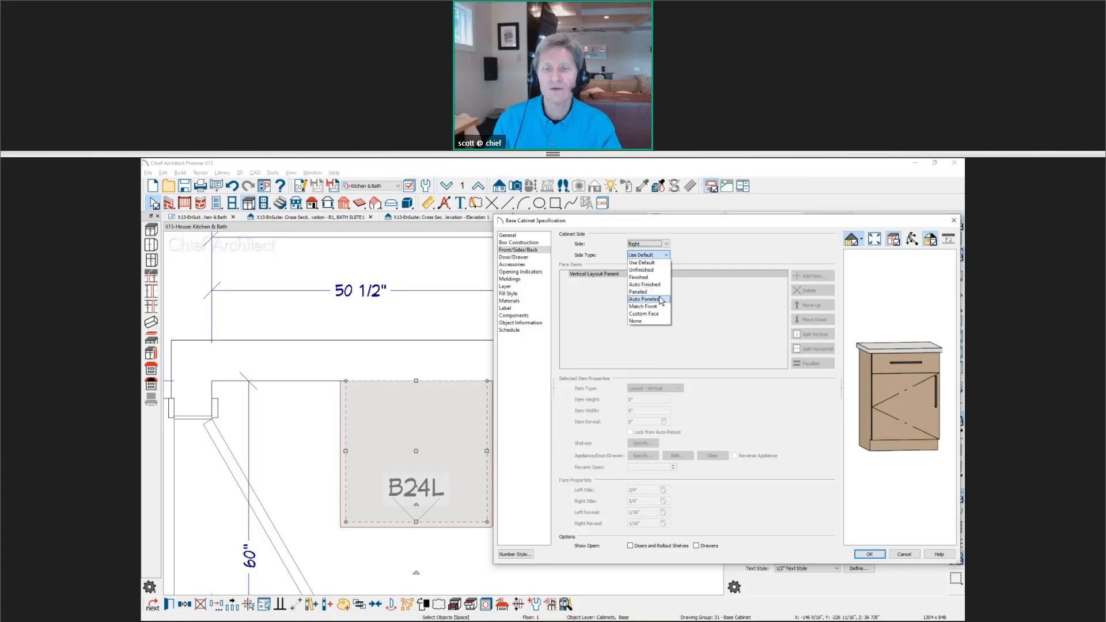
{"action": "left_click", "coordinate": [744, 256]}
{"action": "left_click", "coordinate": [666, 255]}
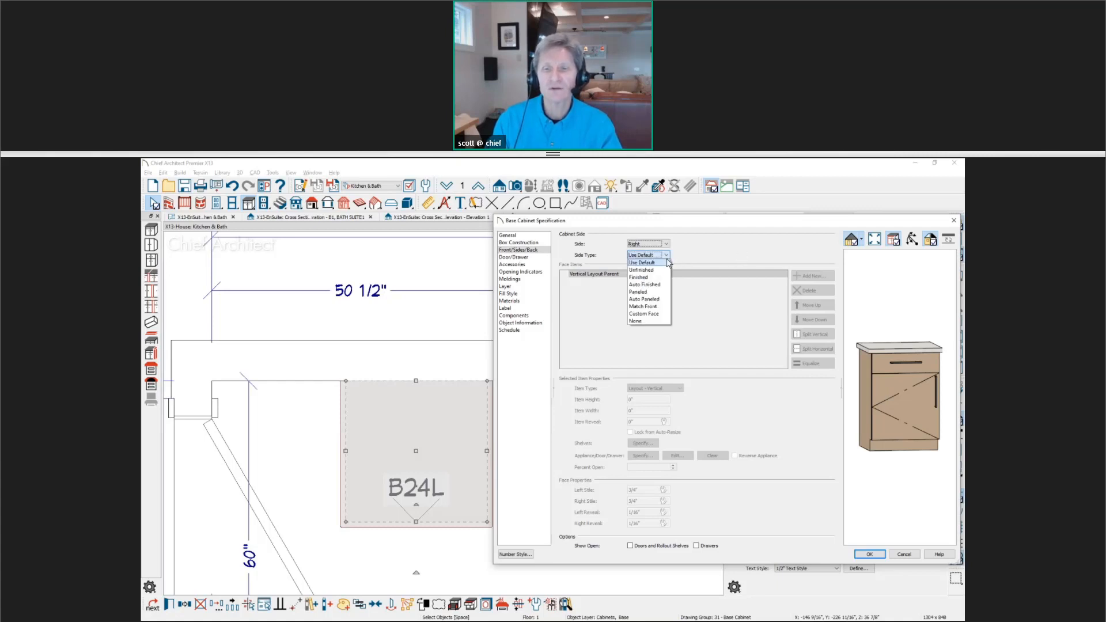
{"action": "left_click", "coordinate": [610, 286]}
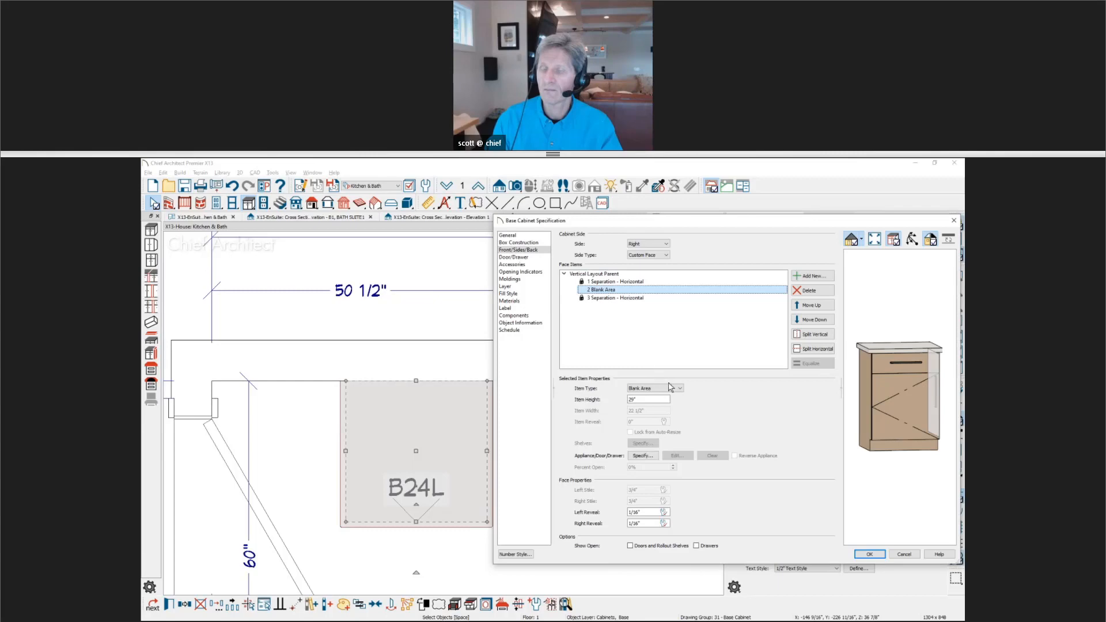
Review the item types available for the right side's blank area and examine that side up close in the cabinet preview.
{"action": "left_click", "coordinate": [672, 390]}
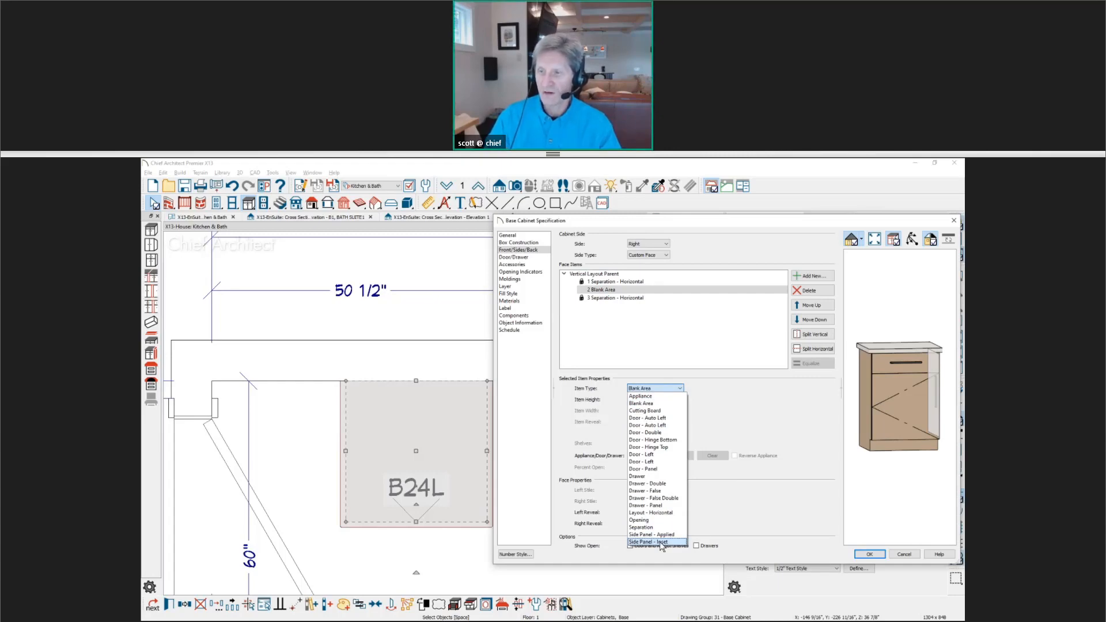
{"action": "left_click", "coordinate": [768, 513]}
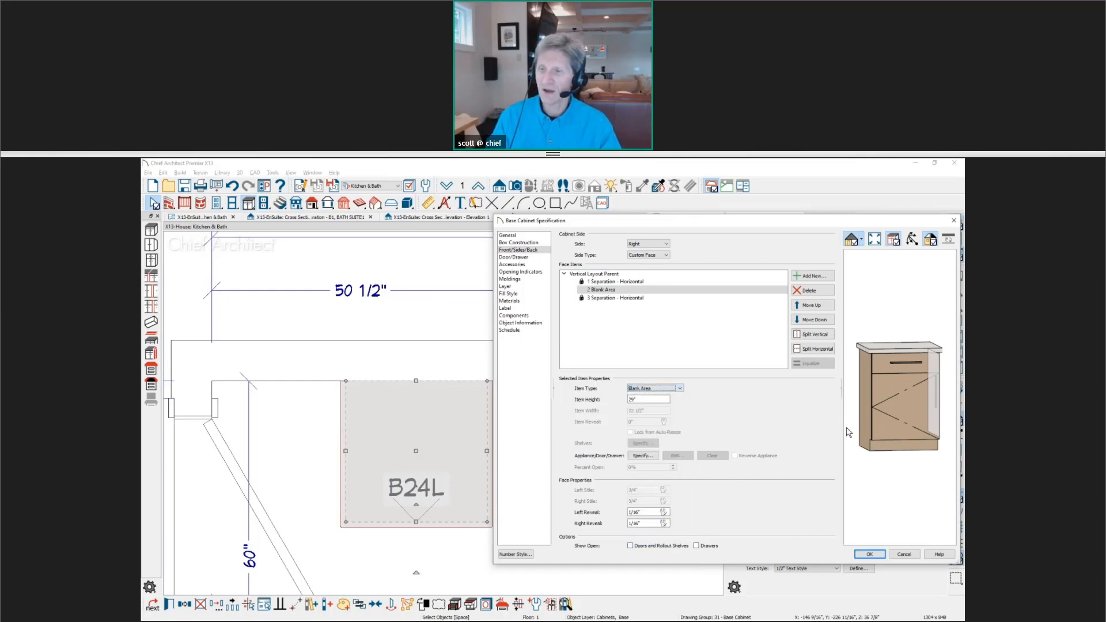
{"action": "scroll", "coordinate": [933, 382], "scroll_direction": "up", "scroll_amount": 2}
{"action": "scroll", "coordinate": [932, 381], "scroll_direction": "up", "scroll_amount": 1}
{"action": "key", "text": "space"}
{"action": "left_click", "coordinate": [925, 494]}
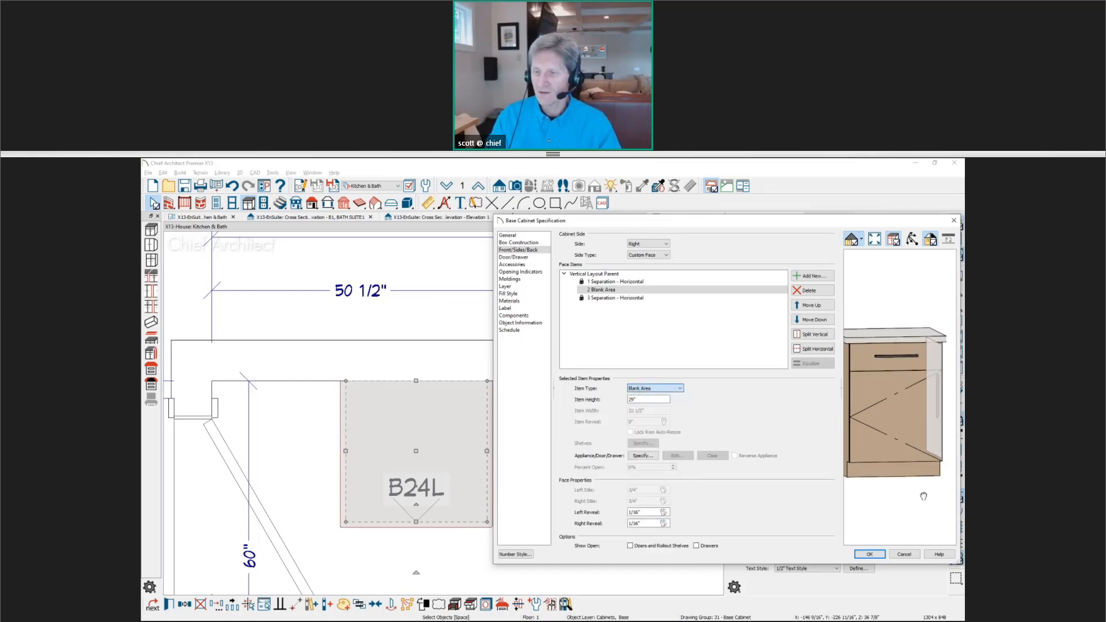
{"action": "left_click_drag", "start_coordinate": [926, 525], "coordinate": [905, 513]}
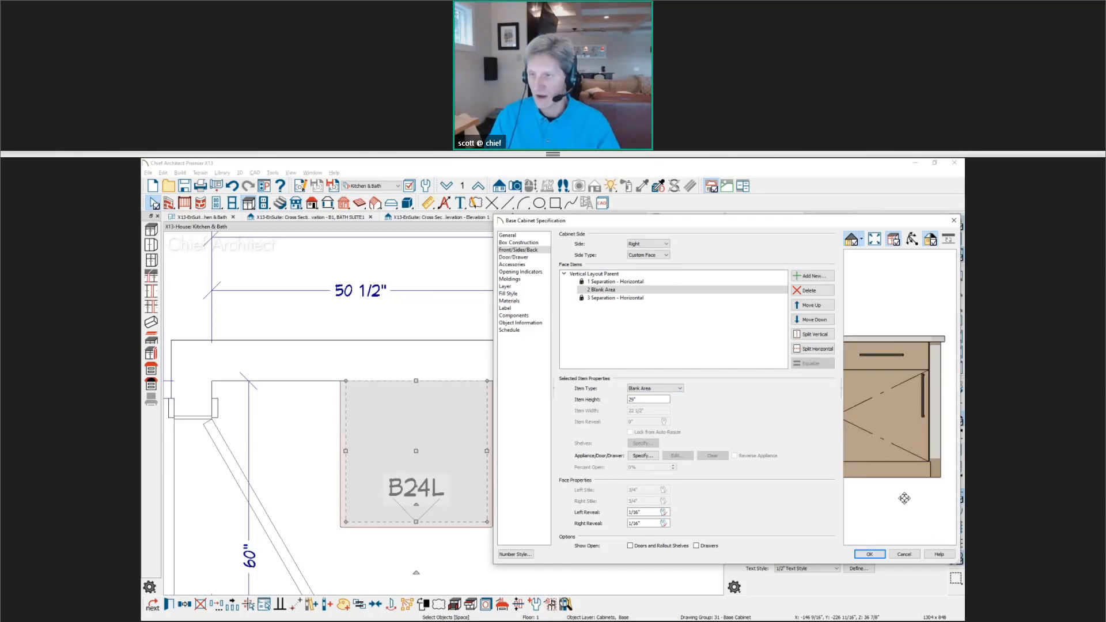
{"action": "scroll", "coordinate": [939, 349], "scroll_direction": "up", "scroll_amount": 3}
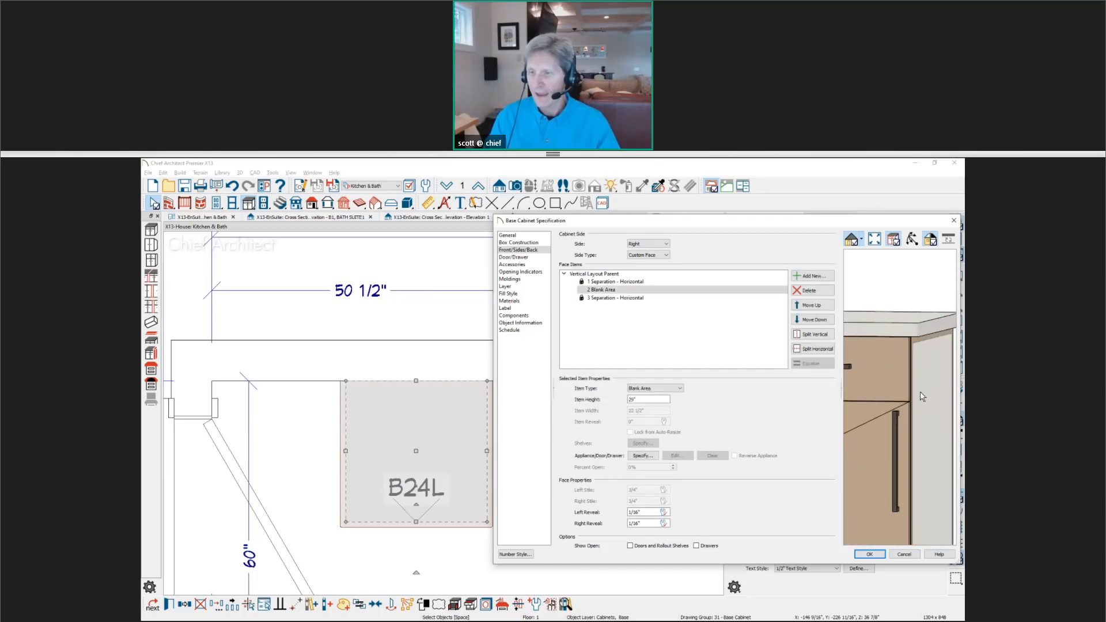
{"action": "scroll", "coordinate": [923, 397], "scroll_direction": "up", "scroll_amount": 2}
{"action": "scroll", "coordinate": [893, 337], "scroll_direction": "up", "scroll_amount": 2}
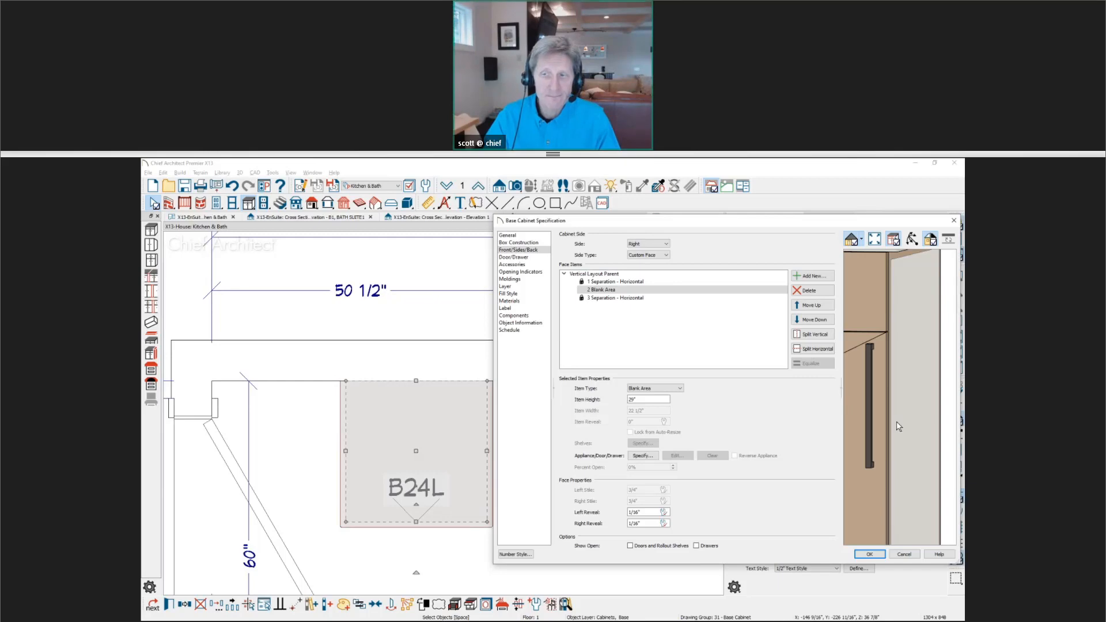
{"action": "scroll", "coordinate": [897, 426], "scroll_direction": "down", "scroll_amount": 1}
{"action": "scroll", "coordinate": [897, 426], "scroll_direction": "down", "scroll_amount": 1}
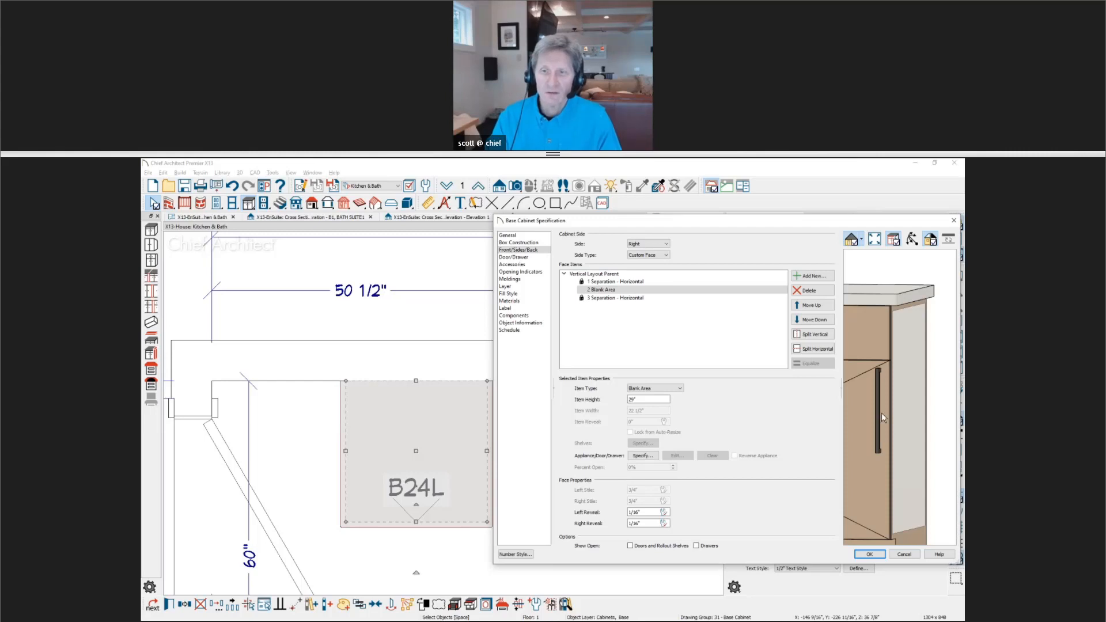
Change the right side's blank area to Side Panel - Inset, check the panel in the preview and accept the specification.
{"action": "left_click", "coordinate": [680, 390]}
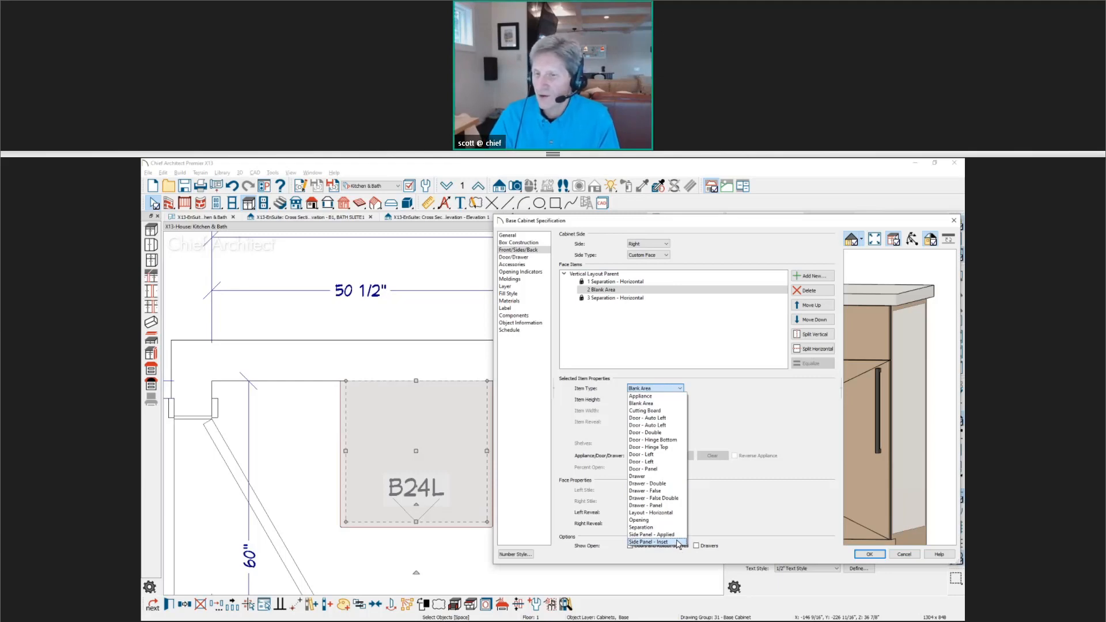
{"action": "left_click", "coordinate": [651, 542]}
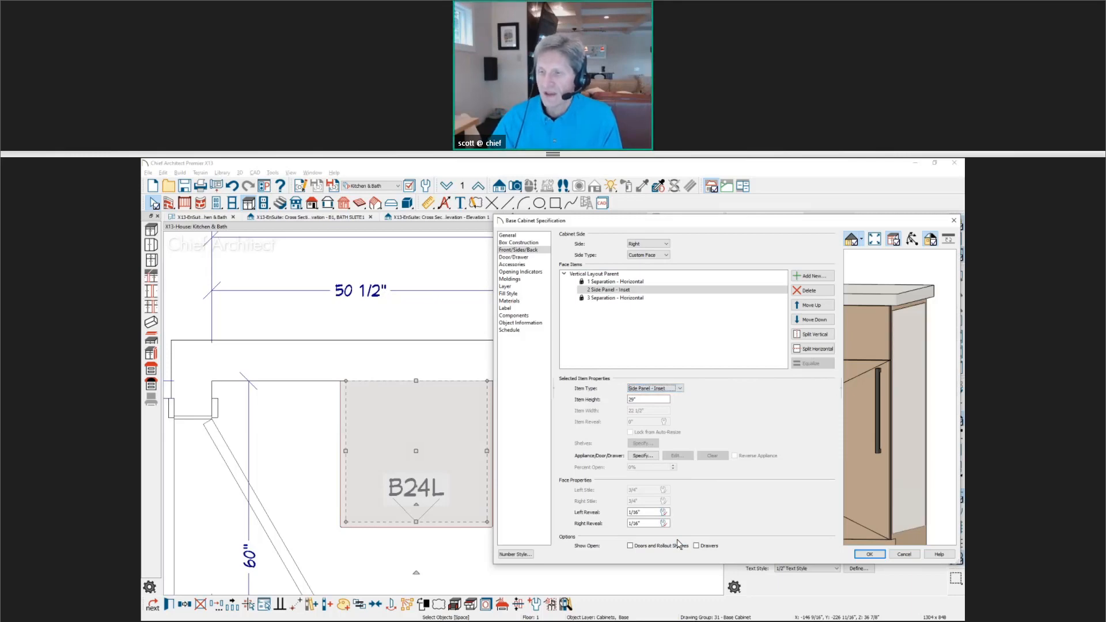
{"action": "scroll", "coordinate": [906, 324], "scroll_direction": "up", "scroll_amount": 3}
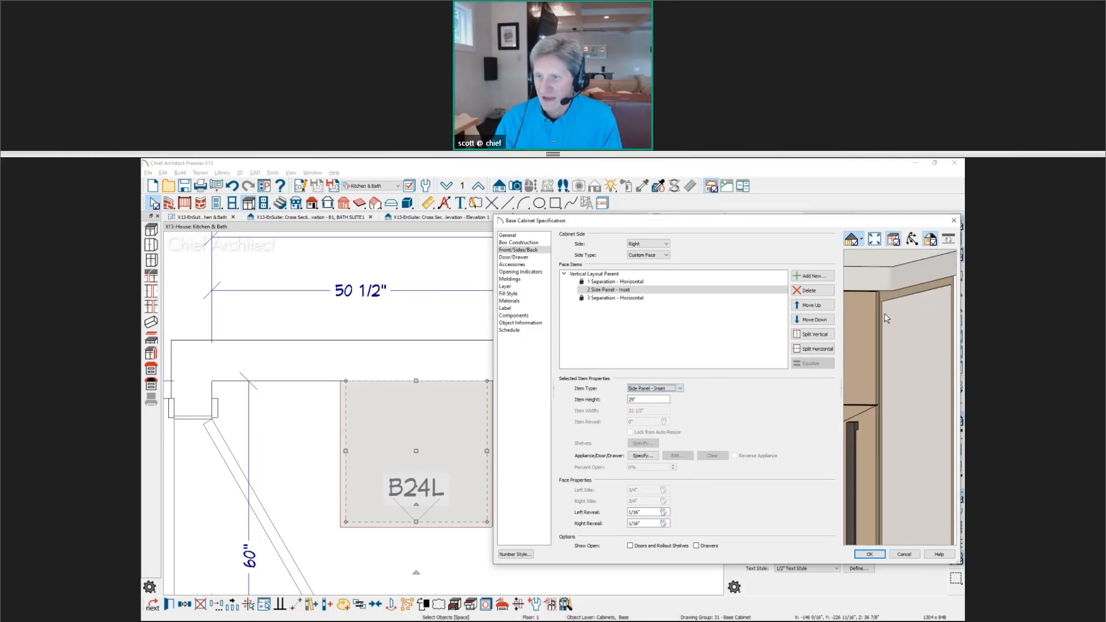
{"action": "scroll", "coordinate": [886, 318], "scroll_direction": "up", "scroll_amount": 2}
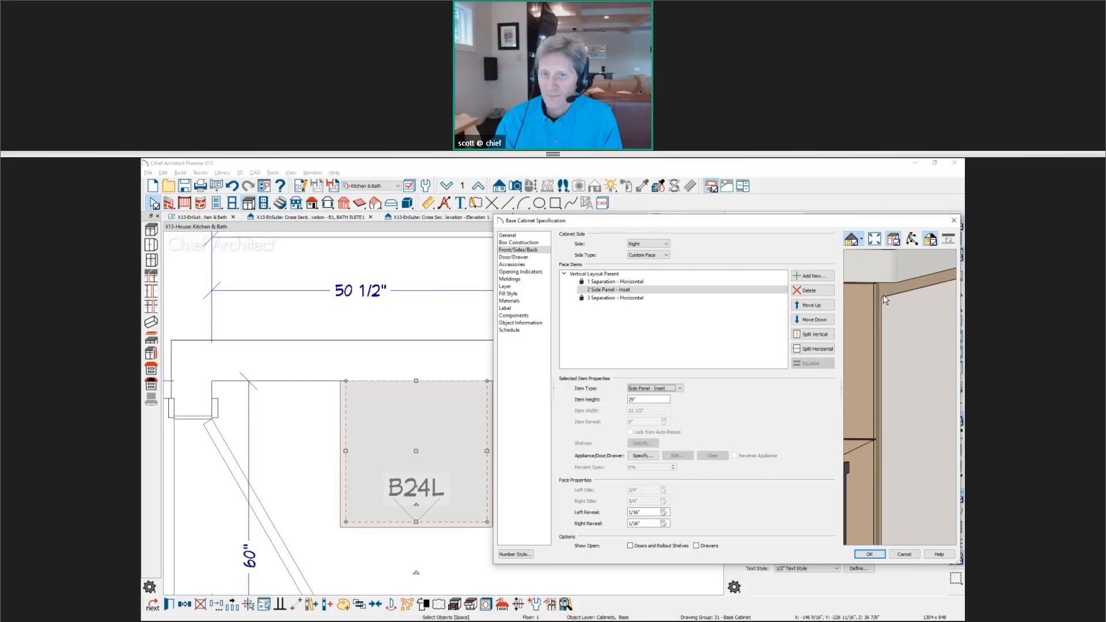
{"action": "left_click", "coordinate": [869, 554]}
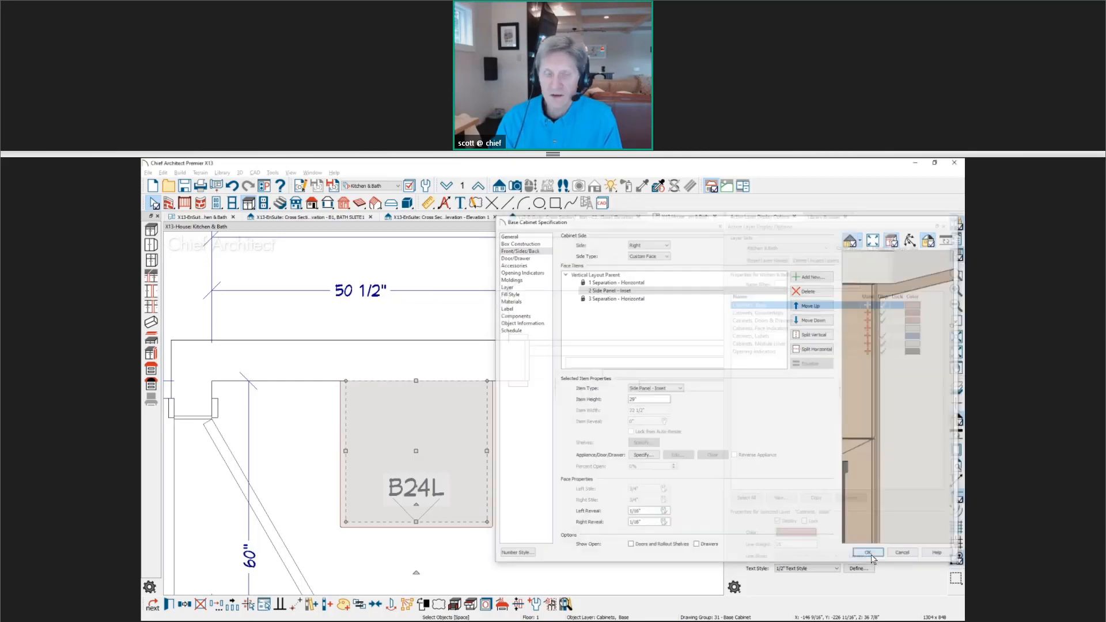
Create a full camera view aimed at the front and right side of the B24L base cabinet.
{"action": "left_click", "coordinate": [516, 186]}
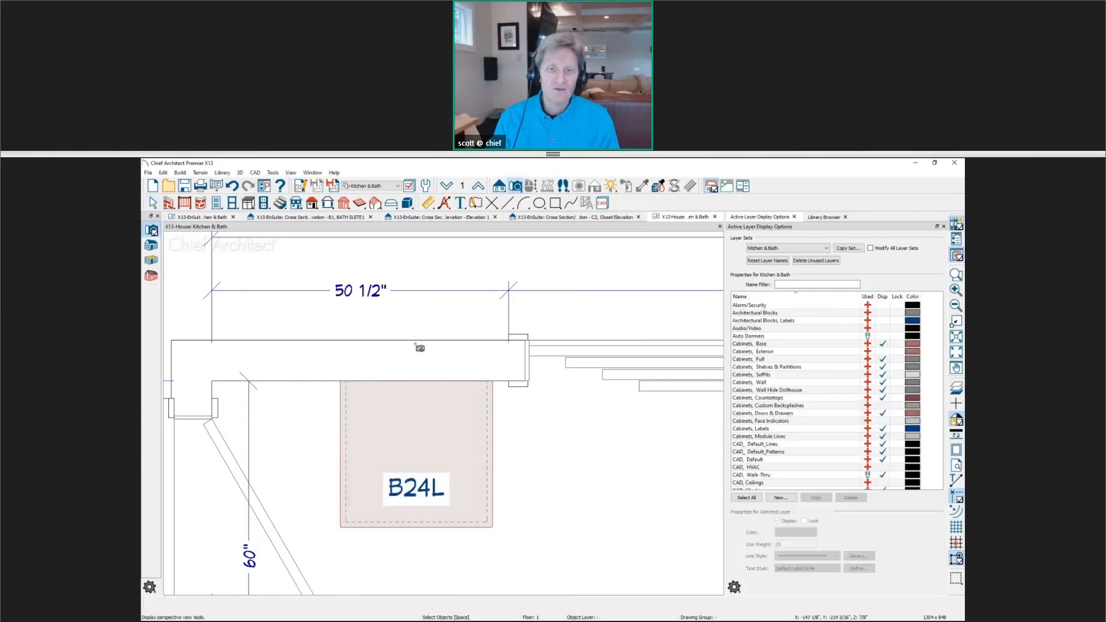
{"action": "scroll", "coordinate": [545, 441], "scroll_direction": "down", "scroll_amount": 5}
{"action": "left_click_drag", "start_coordinate": [545, 441], "coordinate": [431, 372]}
Search the library for "framed" and apply the first Framed Door to the base cabinet's right side panel.
{"action": "left_click", "coordinate": [824, 217]}
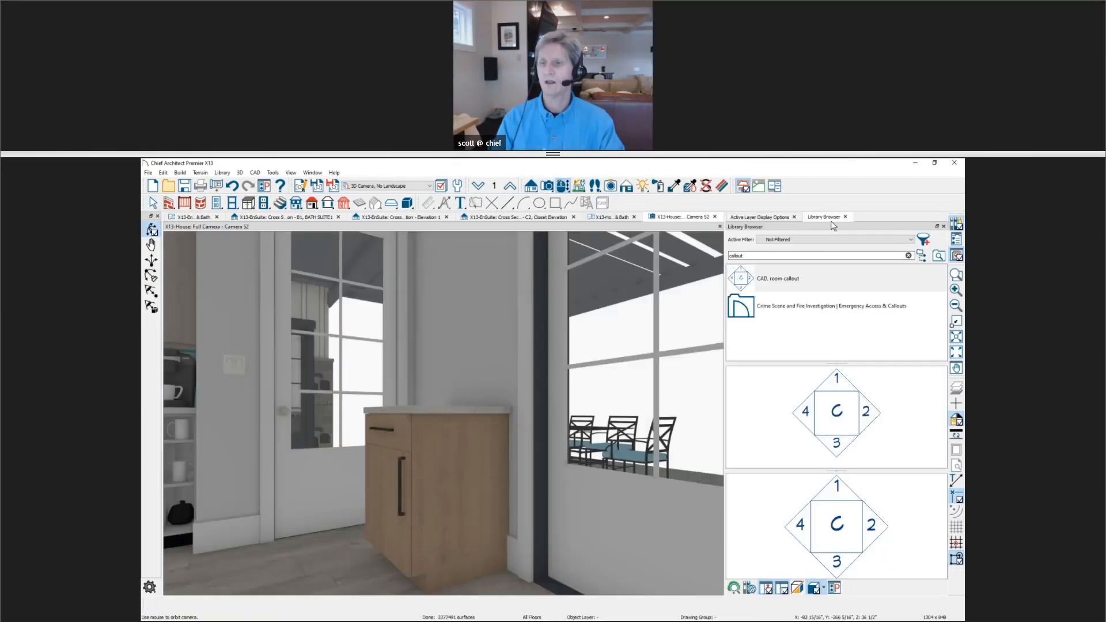
{"action": "double_click", "coordinate": [760, 255]}
{"action": "type", "text": "framedbut"}
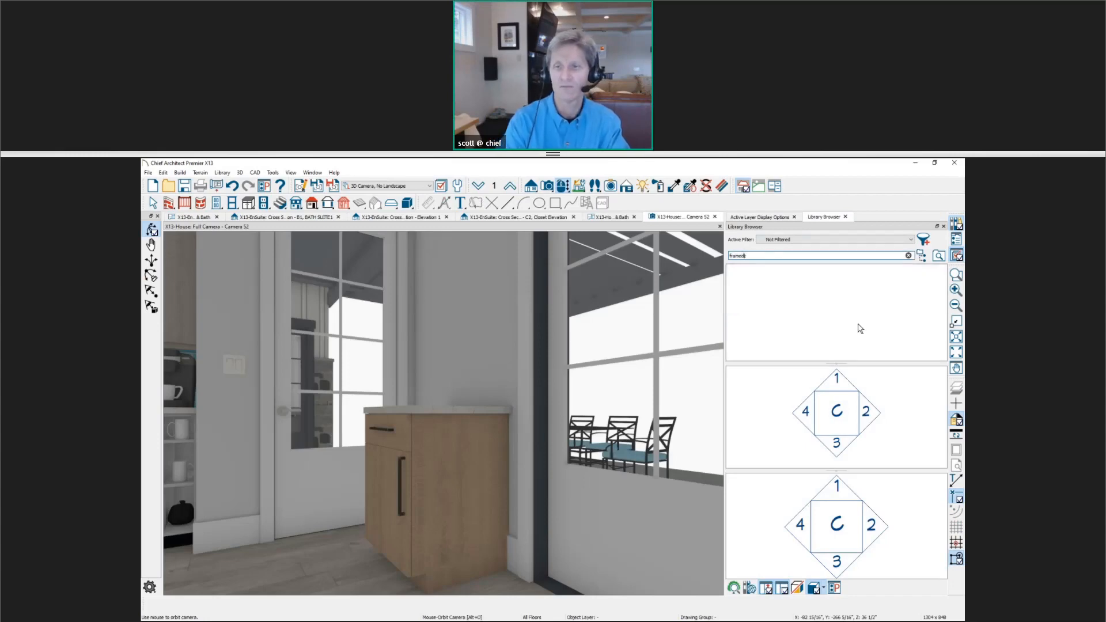
{"action": "key", "text": "BackSpace"}
{"action": "key", "text": "BackSpace"}
{"action": "key", "text": "BackSpace"}
{"action": "left_click", "coordinate": [943, 329]}
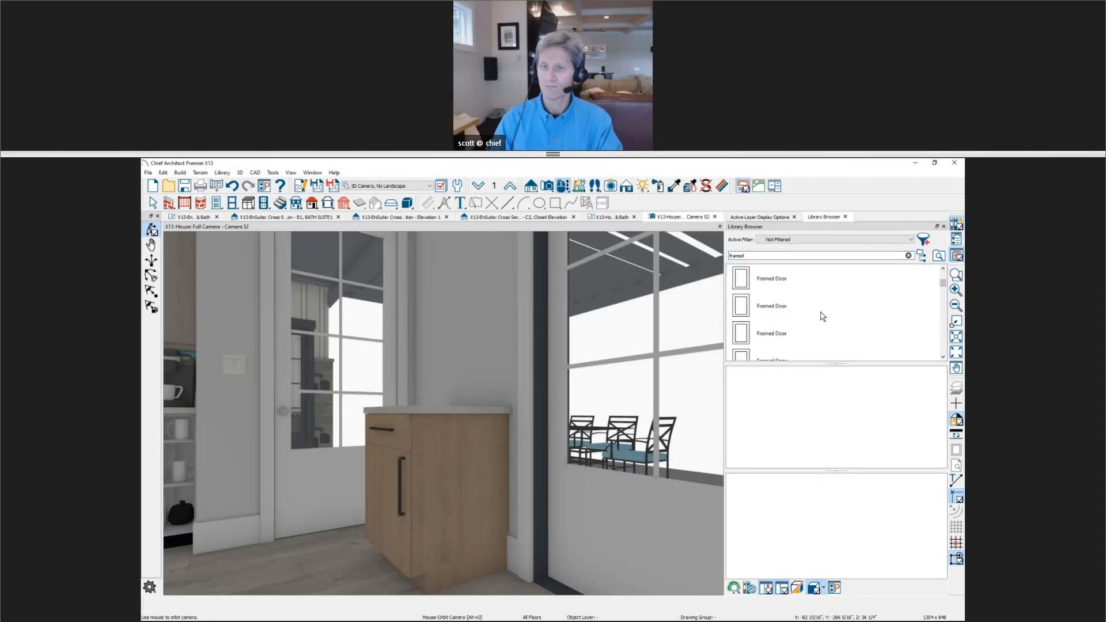
{"action": "left_click", "coordinate": [775, 286]}
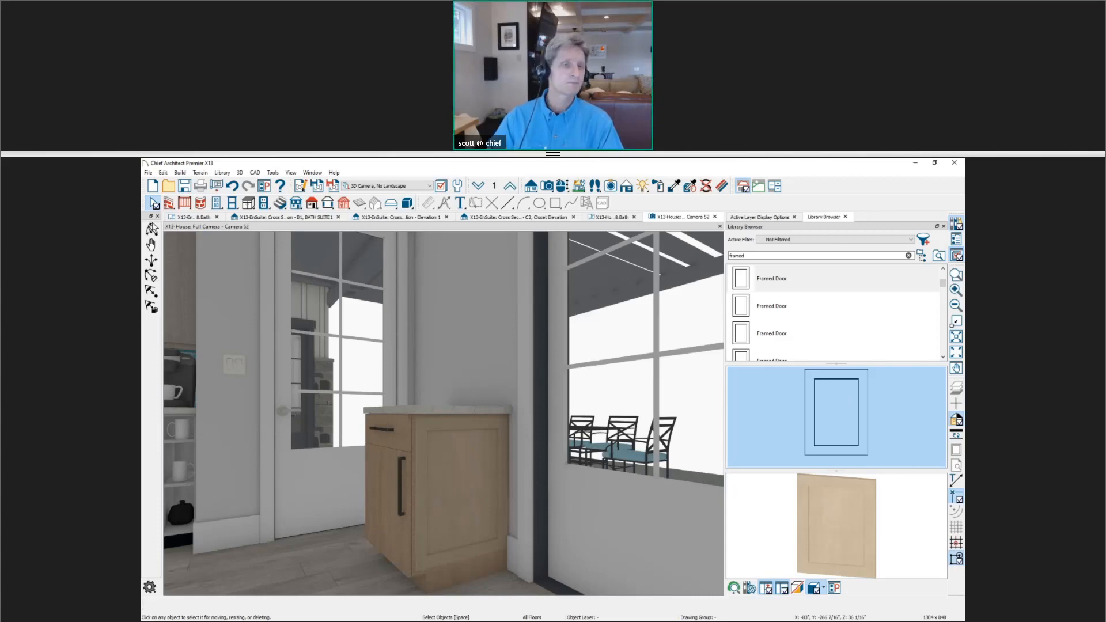
Copy the base cabinet with the framed side panel into a new plan and display the Kitchen & Bath plan view.
{"action": "left_click", "coordinate": [438, 493]}
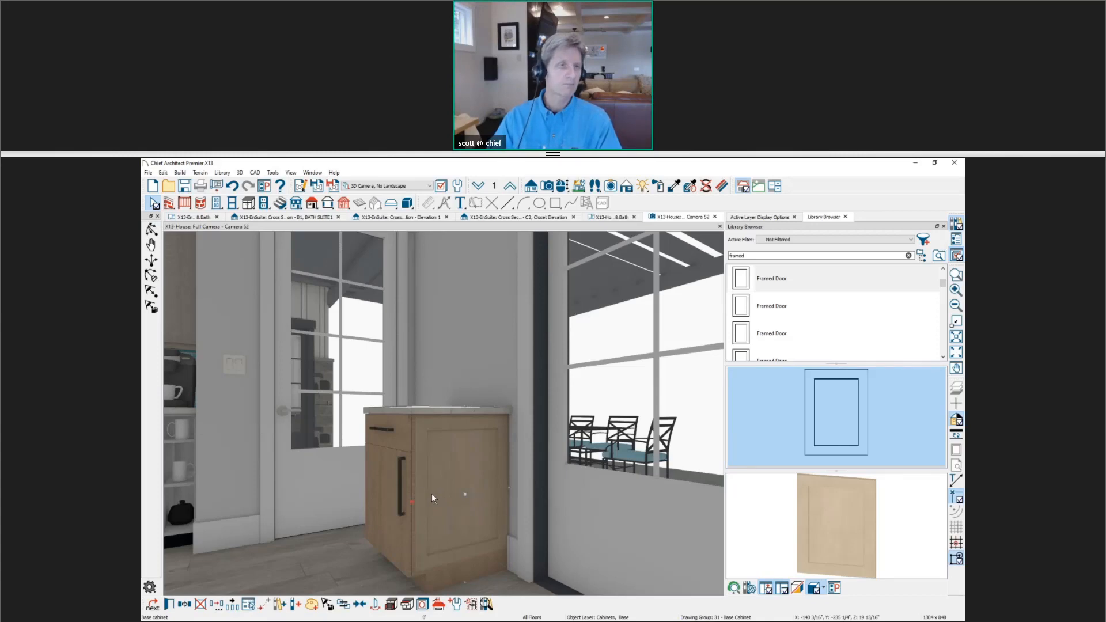
{"action": "left_click", "coordinate": [148, 173]}
{"action": "left_click", "coordinate": [161, 179]}
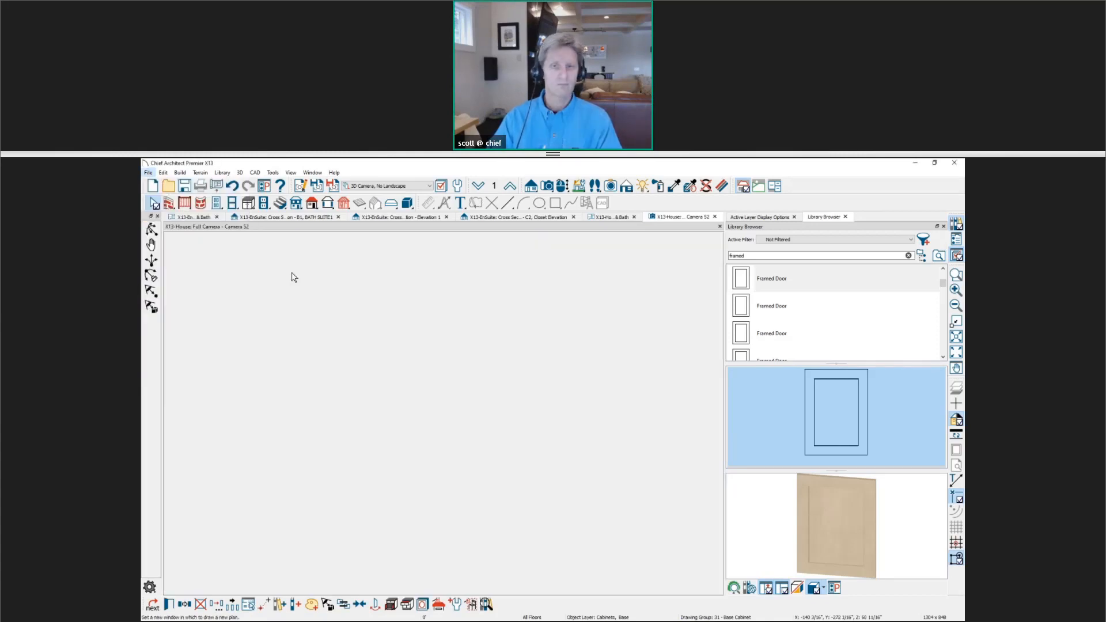
{"action": "key", "text": "ctrl+v"}
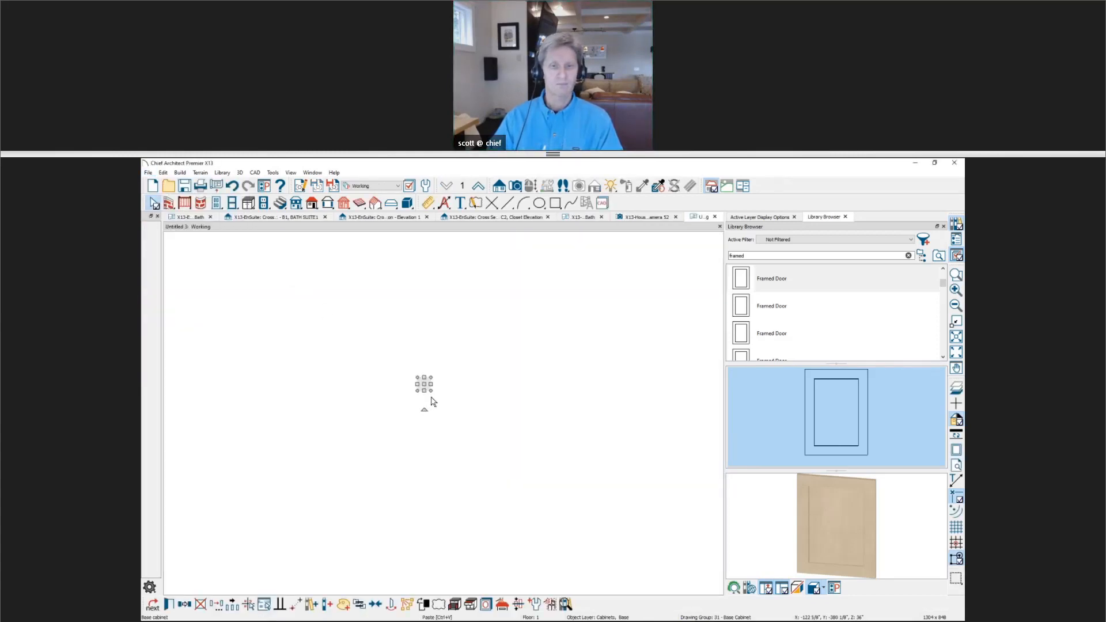
{"action": "scroll", "coordinate": [425, 383], "scroll_direction": "up", "scroll_amount": 3}
{"action": "key", "text": "Delete"}
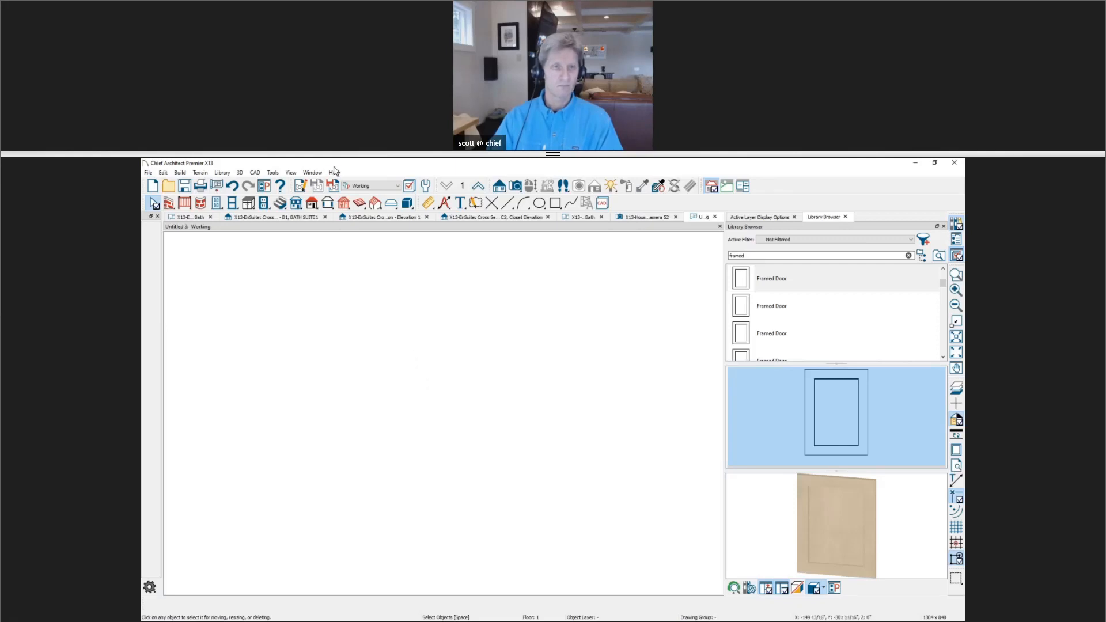
{"action": "left_click", "coordinate": [371, 186]}
{"action": "left_click", "coordinate": [384, 311]}
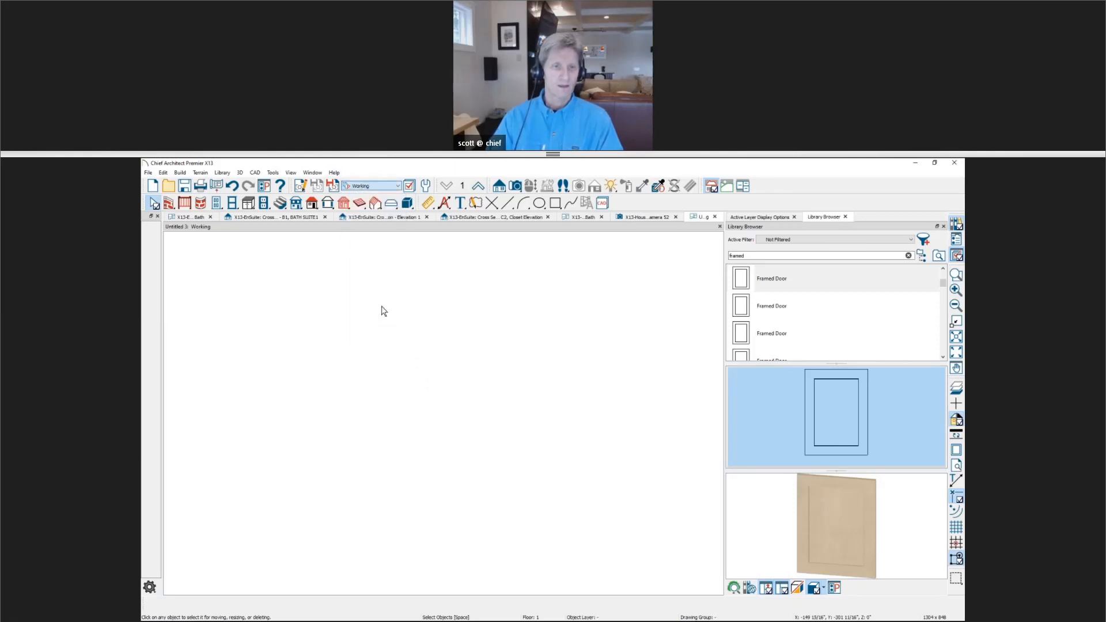
Place the library's Framed Door beside the B24L cabinet in plan, turning on the "Cabinets, Doors & Drawers" layer.
{"action": "left_click_drag", "start_coordinate": [855, 425], "coordinate": [538, 383]}
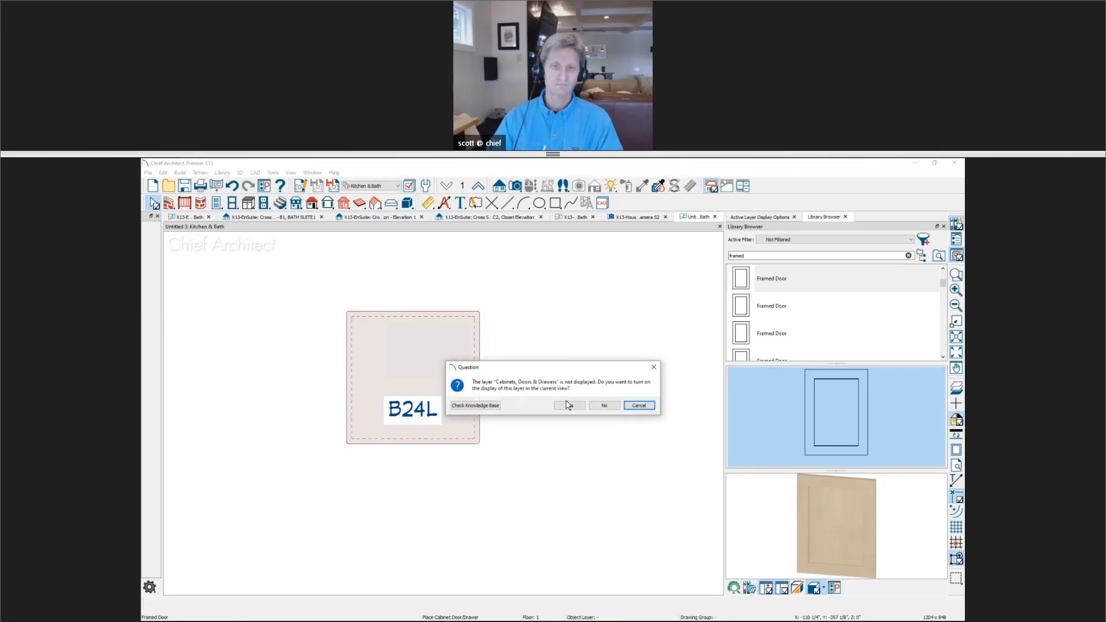
{"action": "left_click", "coordinate": [602, 410]}
{"action": "scroll", "coordinate": [532, 380], "scroll_direction": "up", "scroll_amount": 2}
{"action": "scroll", "coordinate": [532, 380], "scroll_direction": "up", "scroll_amount": 1}
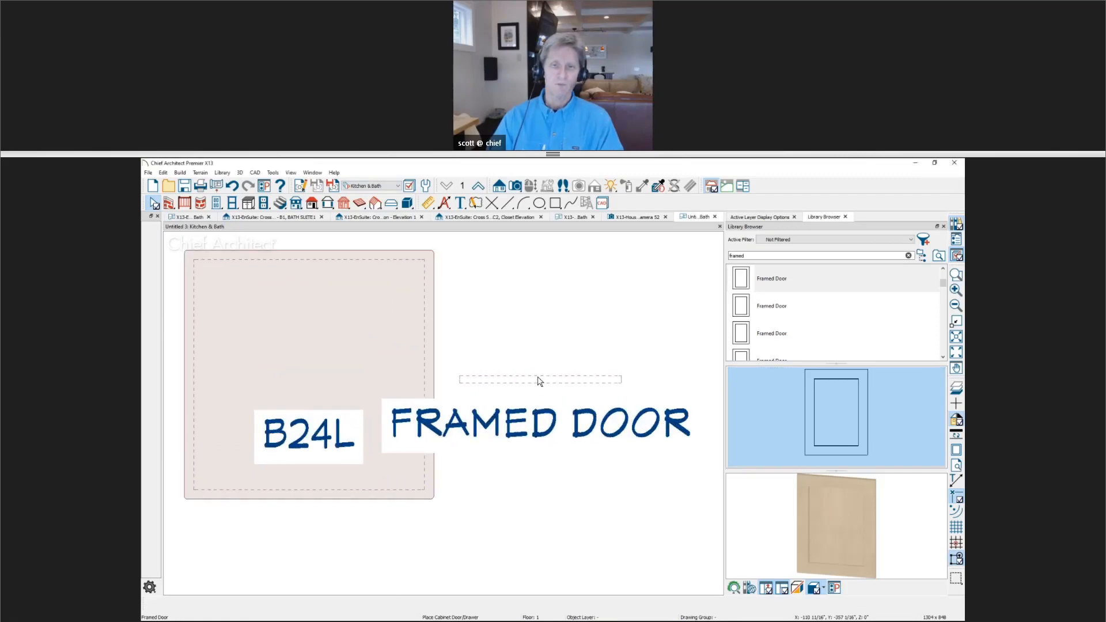
{"action": "left_click", "coordinate": [540, 383]}
Move the framed door against the cabinet's right side, turned parallel to it, and stretch it along the full depth of the box.
{"action": "left_click_drag", "start_coordinate": [549, 391], "coordinate": [427, 376]}
{"action": "left_click_drag", "start_coordinate": [424, 474], "coordinate": [424, 489]}
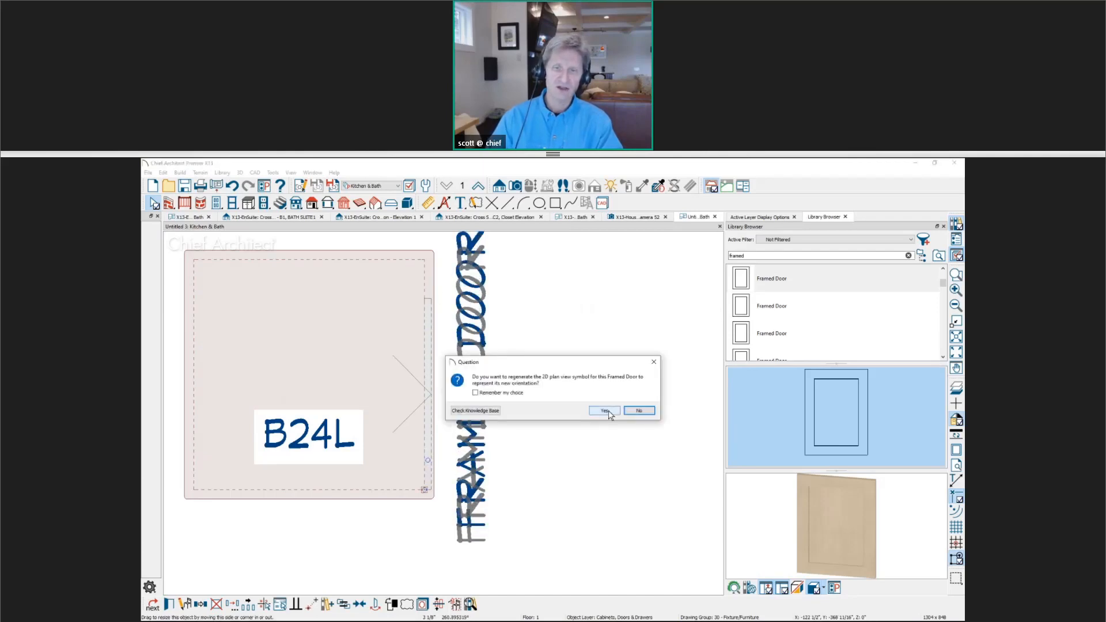
{"action": "left_click", "coordinate": [634, 413]}
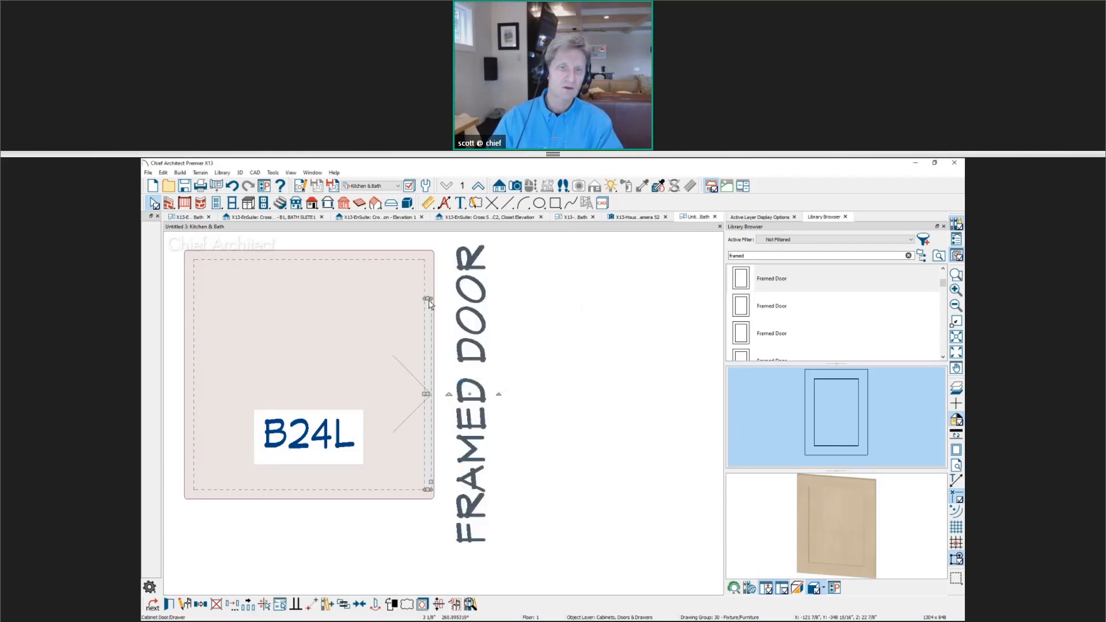
{"action": "left_click", "coordinate": [428, 306]}
{"action": "left_click_drag", "start_coordinate": [427, 259], "coordinate": [427, 261]}
{"action": "left_click", "coordinate": [541, 351]}
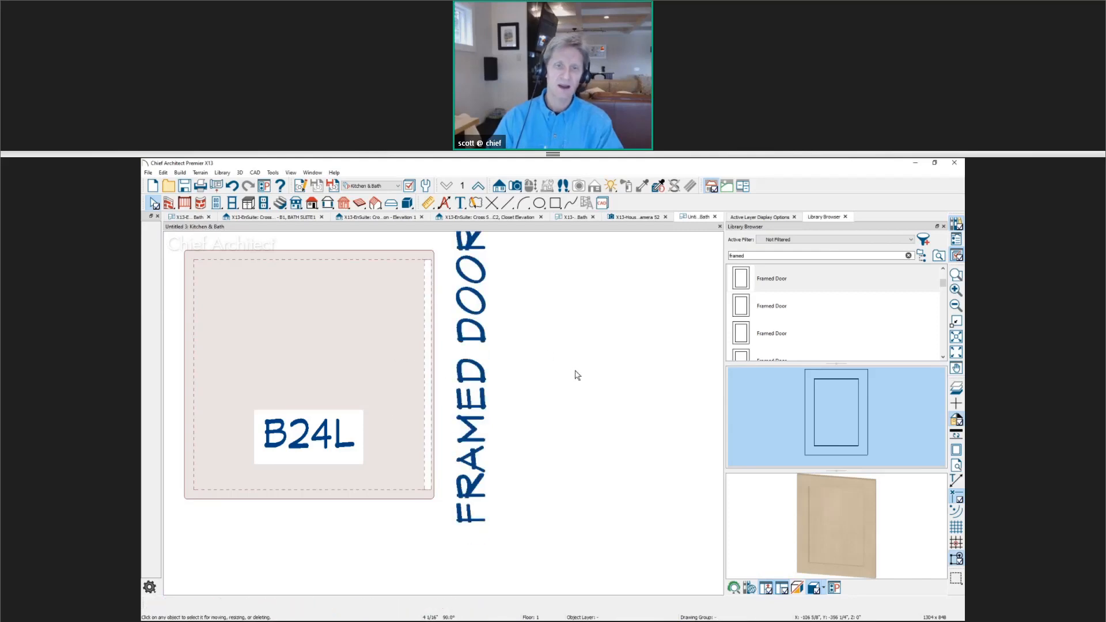
{"action": "scroll", "coordinate": [575, 375], "scroll_direction": "down", "scroll_amount": 1}
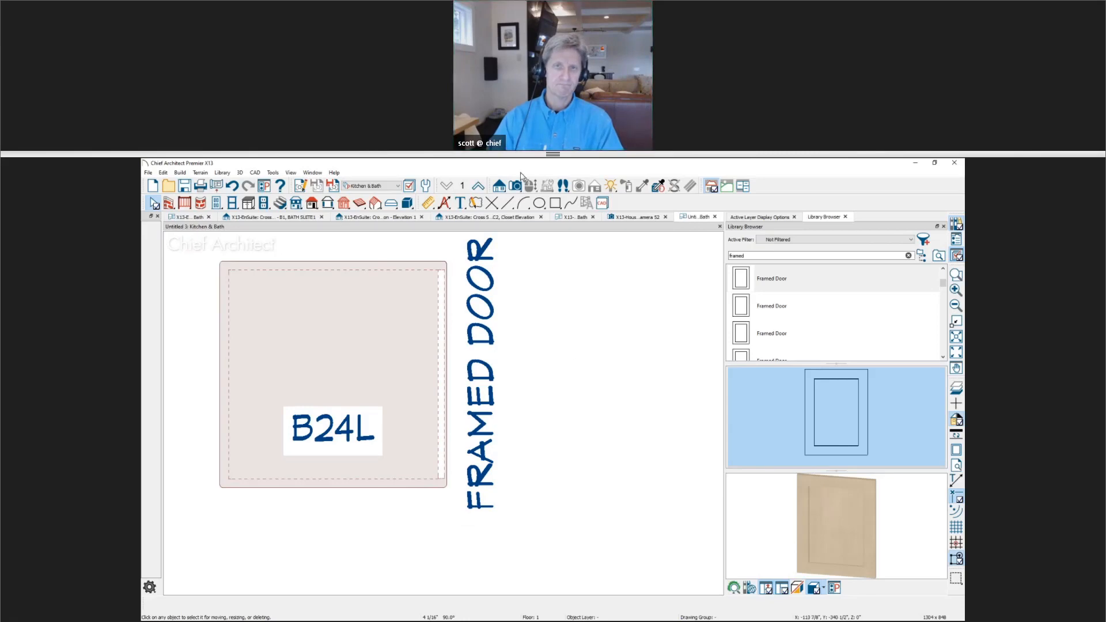
Turn off the display of the "Cabinets, Face Indicators" layer for the selected B24L cabinet.
{"action": "left_click", "coordinate": [405, 479]}
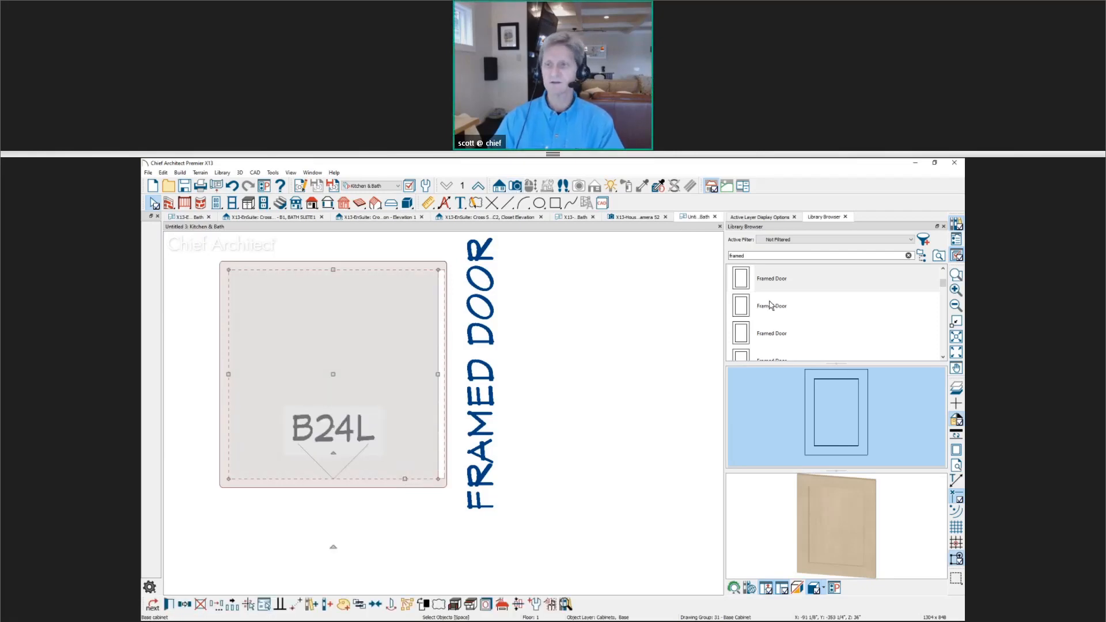
{"action": "left_click", "coordinate": [763, 219]}
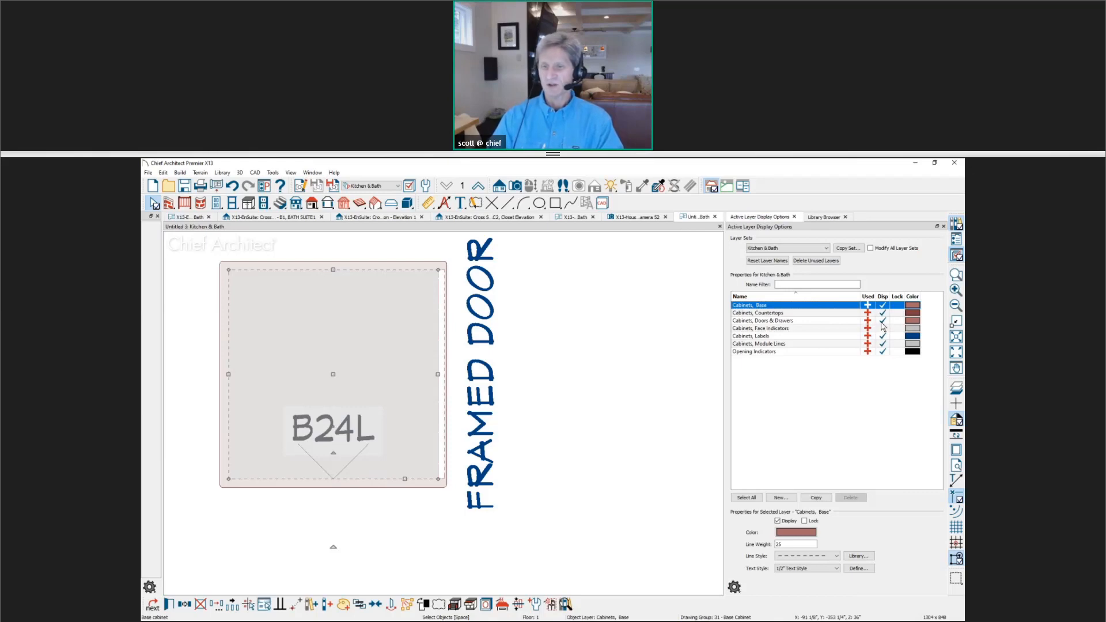
{"action": "left_click", "coordinate": [883, 326]}
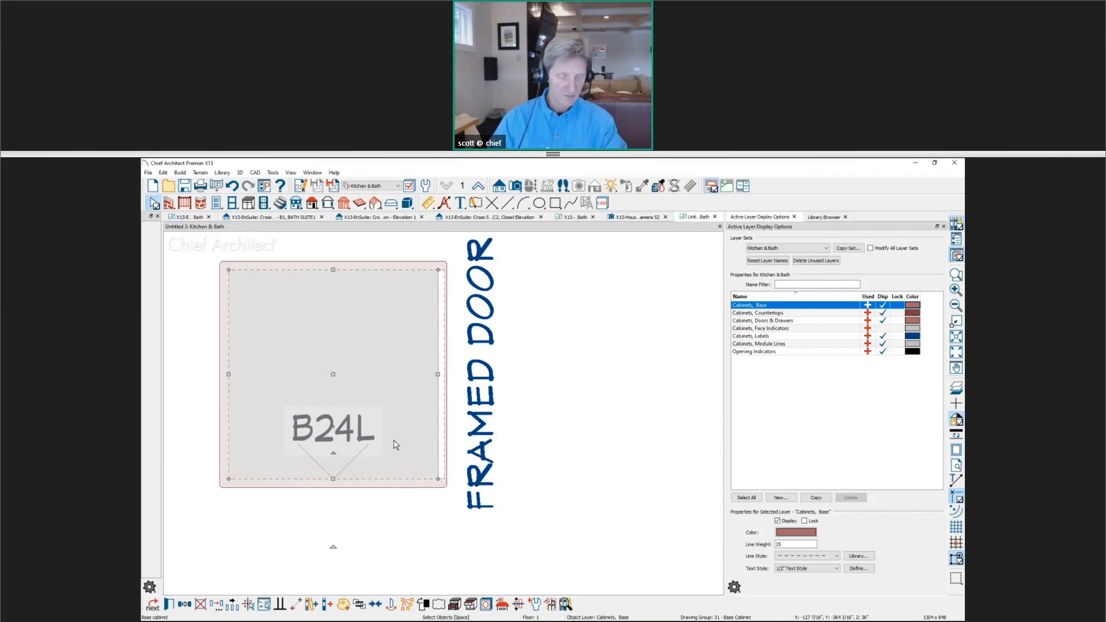
Set the B24L cabinet door's percent open to 0 so it displays closed in plan.
{"action": "double_click", "coordinate": [421, 448]}
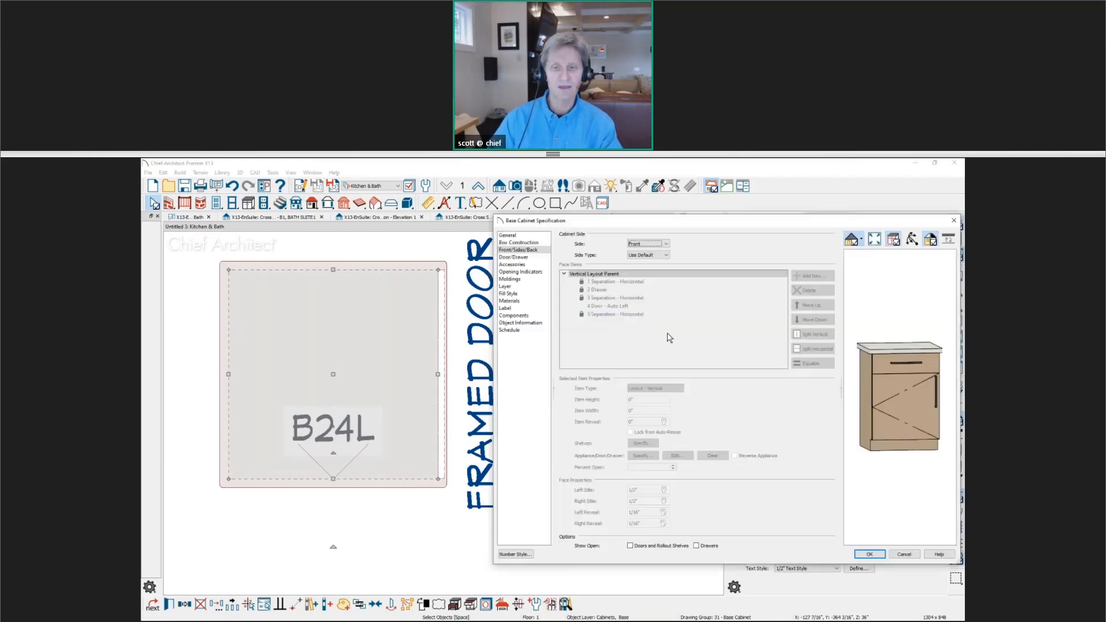
{"action": "left_click", "coordinate": [517, 236]}
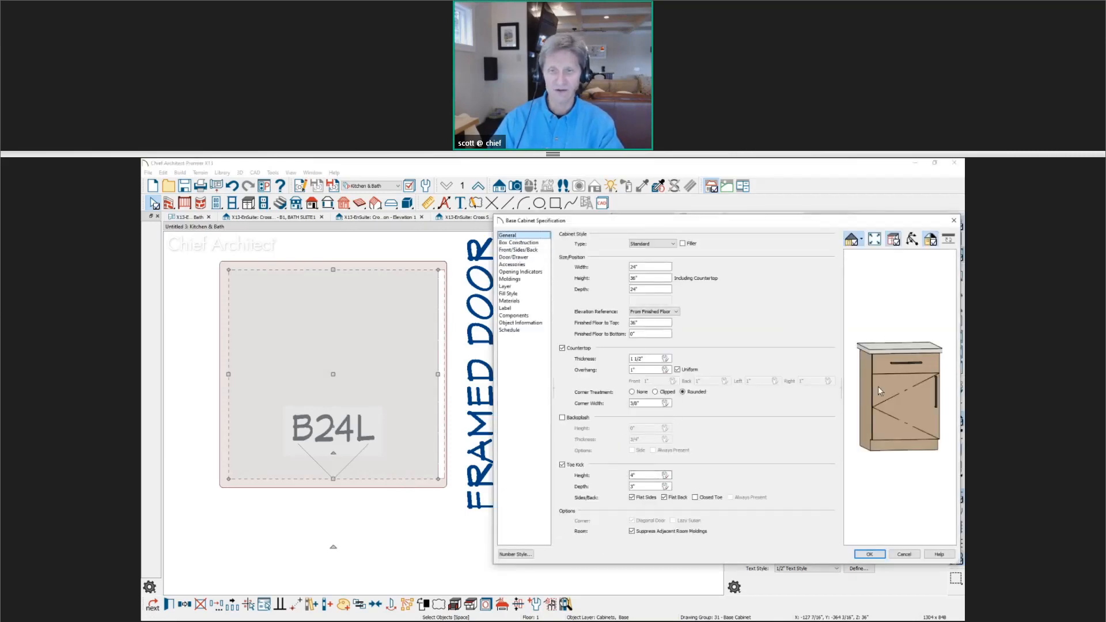
{"action": "left_click", "coordinate": [894, 400]}
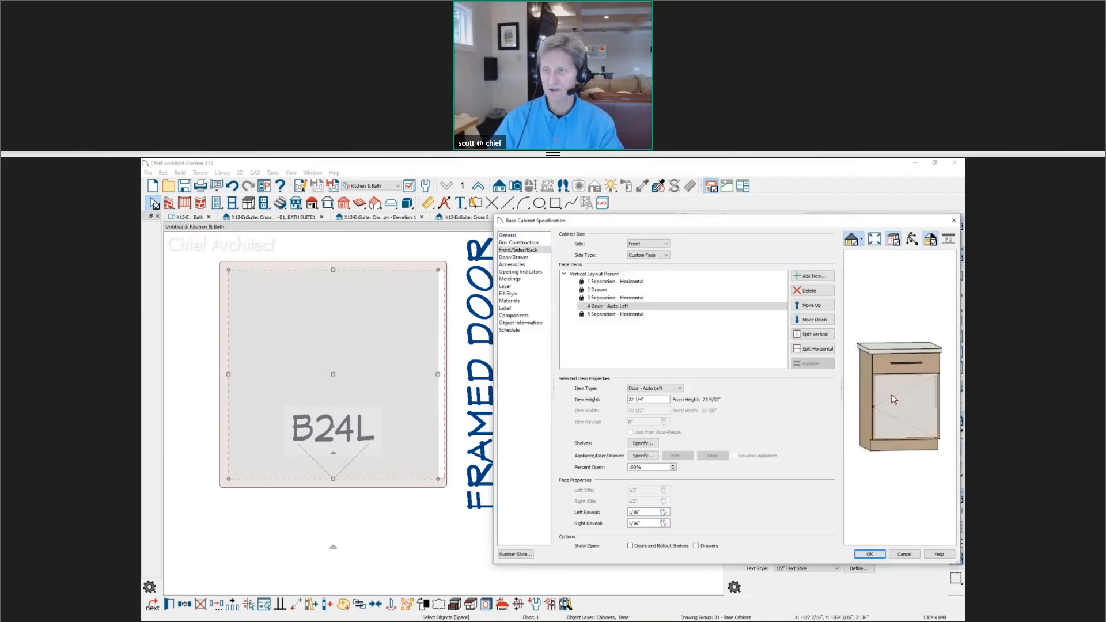
{"action": "double_click", "coordinate": [651, 467]}
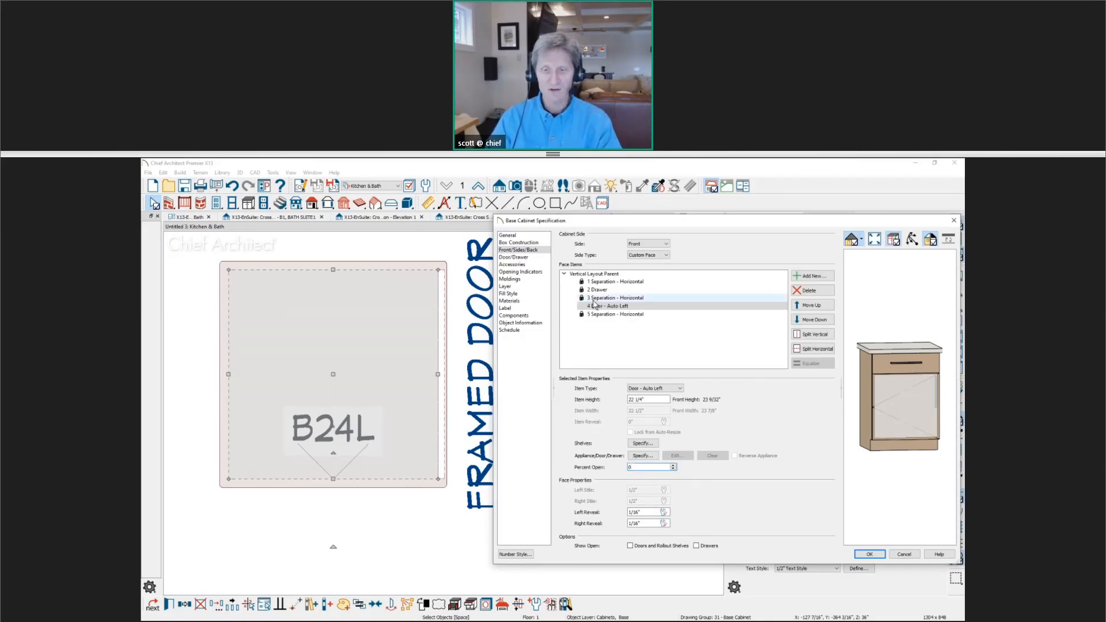
{"action": "left_click", "coordinate": [867, 555]}
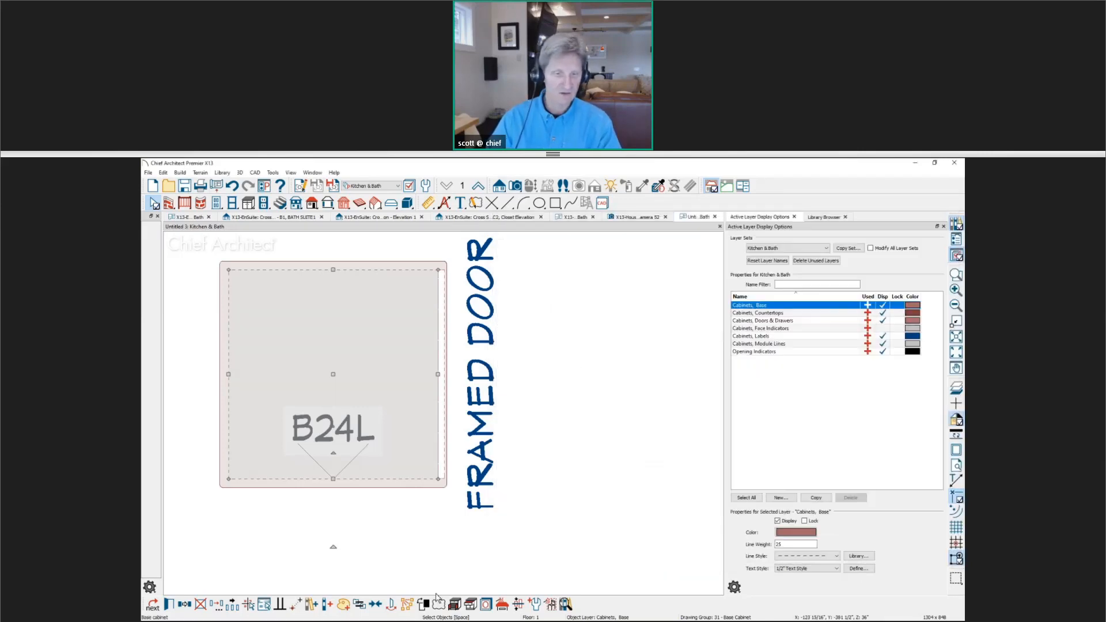
{"action": "left_click", "coordinate": [370, 523]}
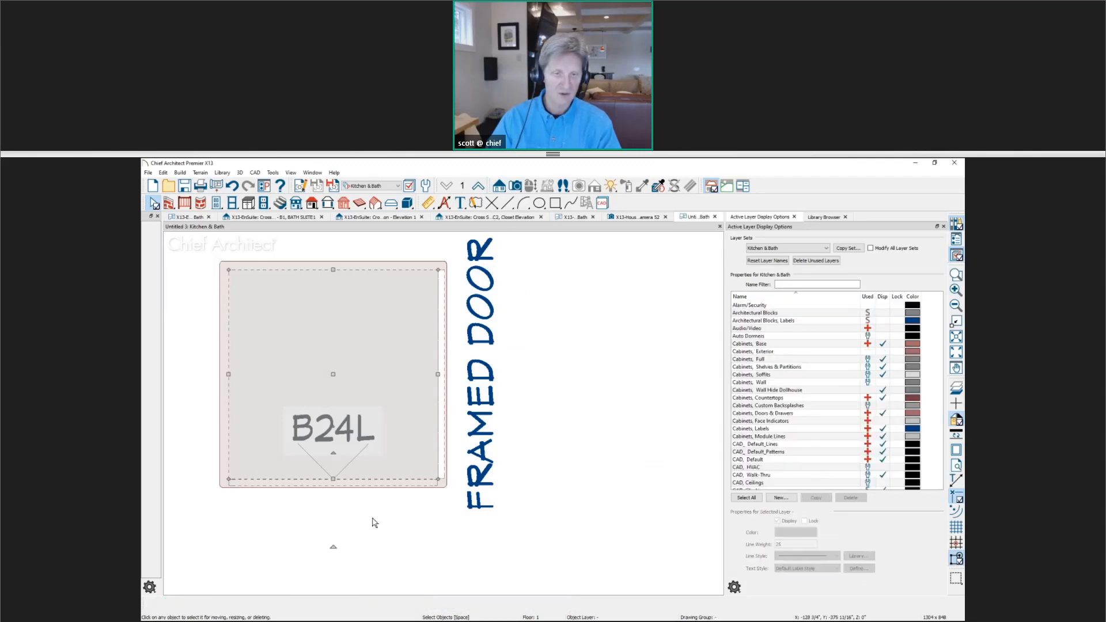
Stretch the framed side door's front edge forward to the front face of the B24L cabinet's door.
{"action": "scroll", "coordinate": [378, 511], "scroll_direction": "up", "scroll_amount": 3}
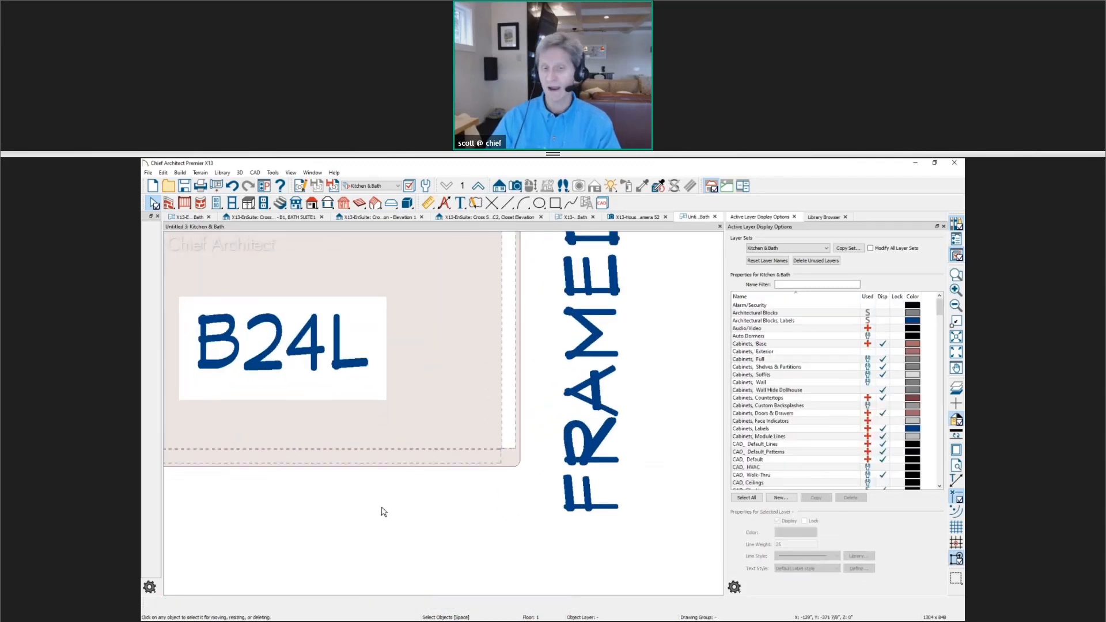
{"action": "left_click", "coordinate": [514, 452]}
{"action": "scroll", "coordinate": [515, 451], "scroll_direction": "up", "scroll_amount": 3}
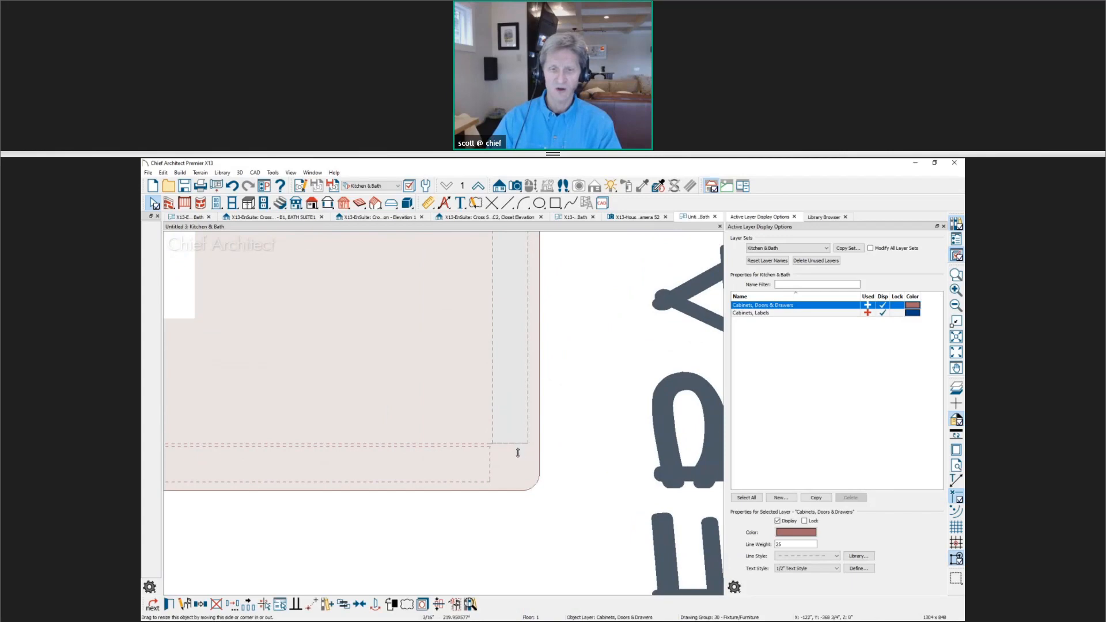
{"action": "left_click_drag", "start_coordinate": [518, 453], "coordinate": [489, 481]}
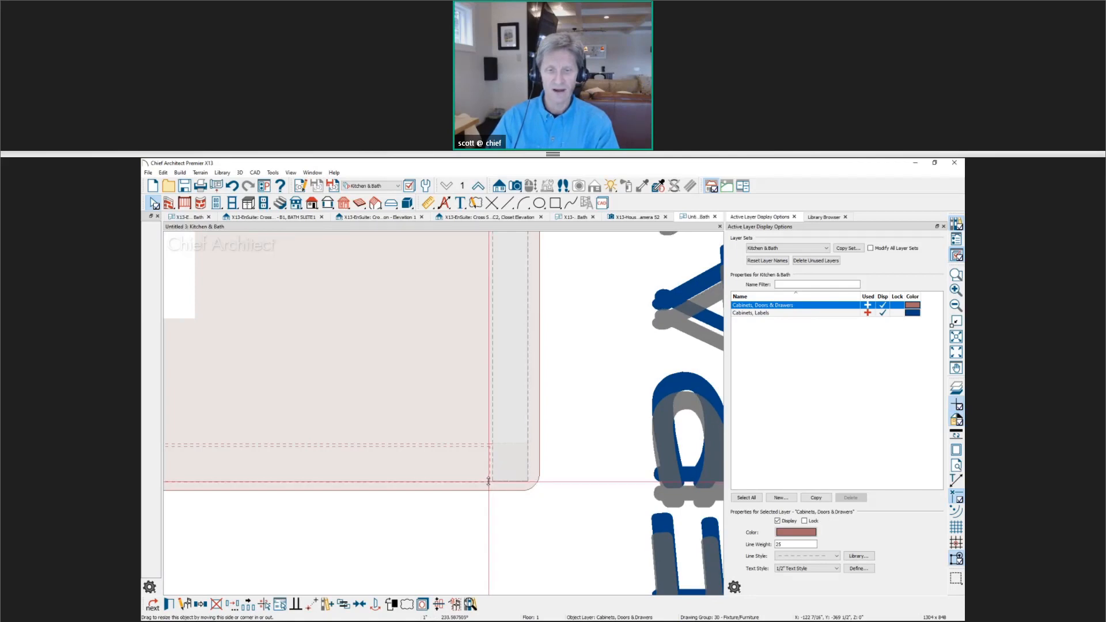
{"action": "scroll", "coordinate": [488, 482], "scroll_direction": "up", "scroll_amount": 5}
{"action": "key", "text": "Escape"}
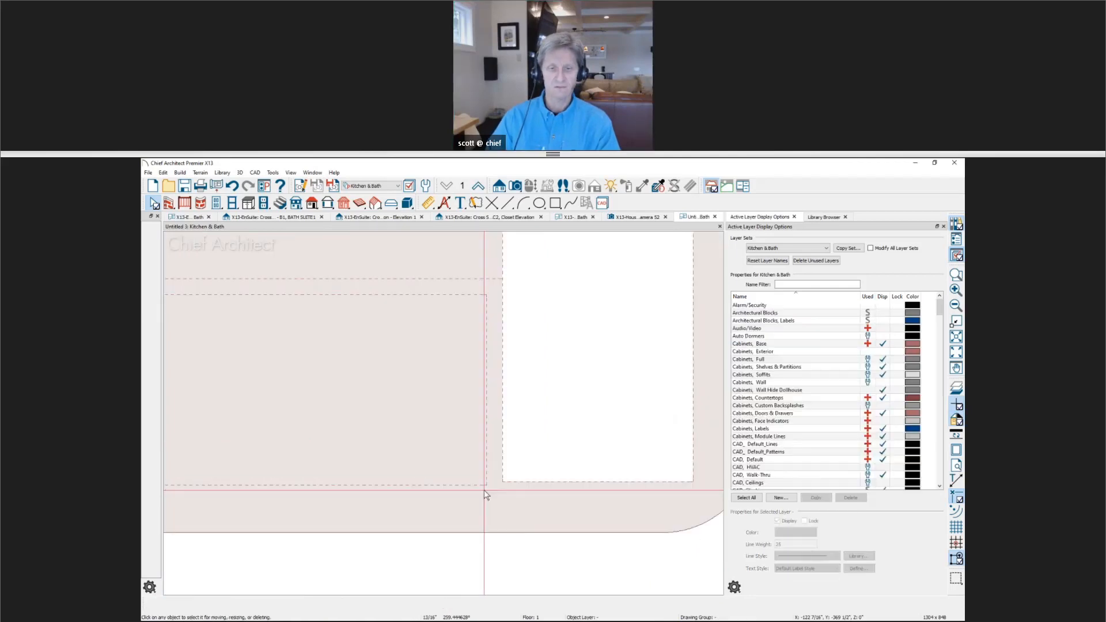
Draw a CAD line along the cabinet door's front face and extend the framed side door's front edge to that line.
{"action": "key", "text": "/"}
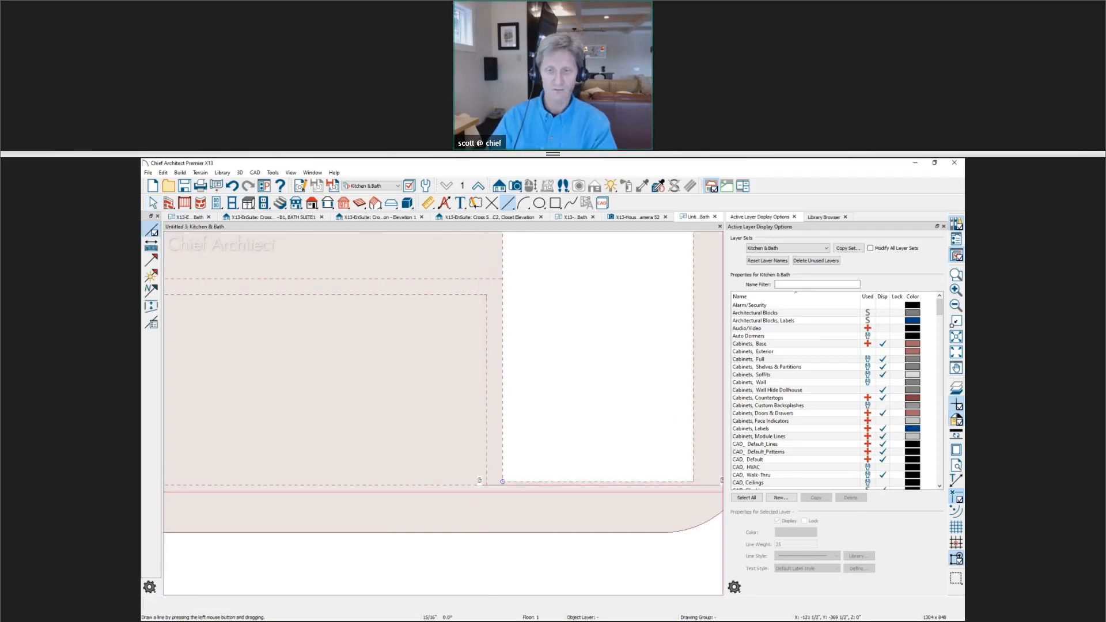
{"action": "left_click", "coordinate": [598, 484]}
{"action": "mouse_move", "coordinate": [598, 485]}
{"action": "left_mouse_down"}
{"action": "mouse_move", "coordinate": [598, 497]}
{"action": "mouse_move", "coordinate": [598, 482]}
{"action": "left_mouse_up"}
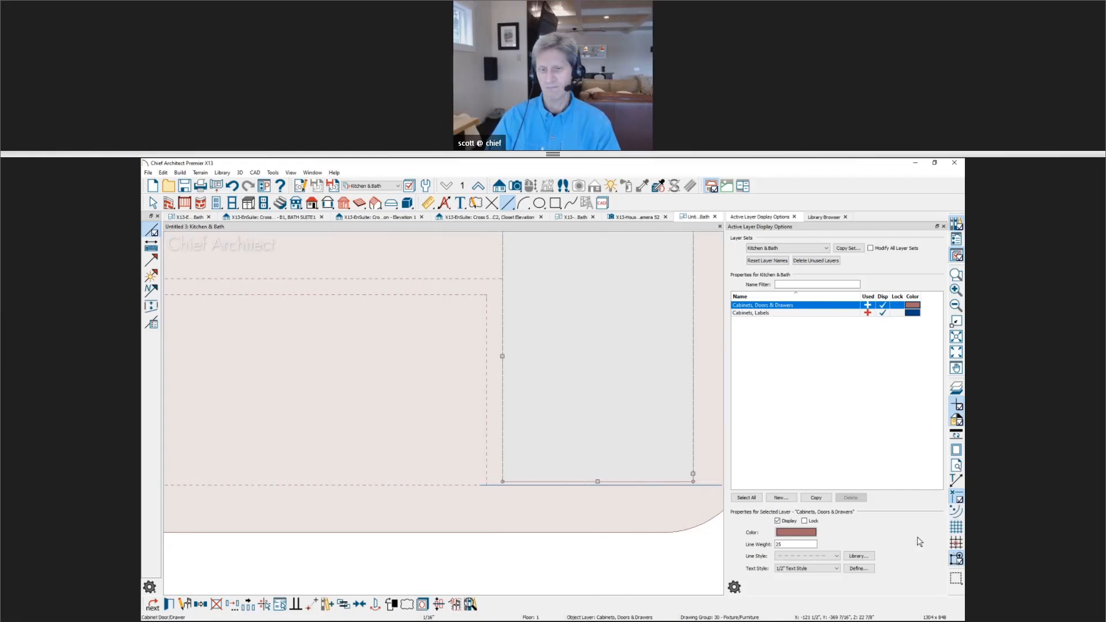
{"action": "left_click_drag", "start_coordinate": [598, 482], "coordinate": [598, 485]}
{"action": "key", "text": "space"}
{"action": "scroll", "coordinate": [517, 433], "scroll_direction": "down", "scroll_amount": 2}
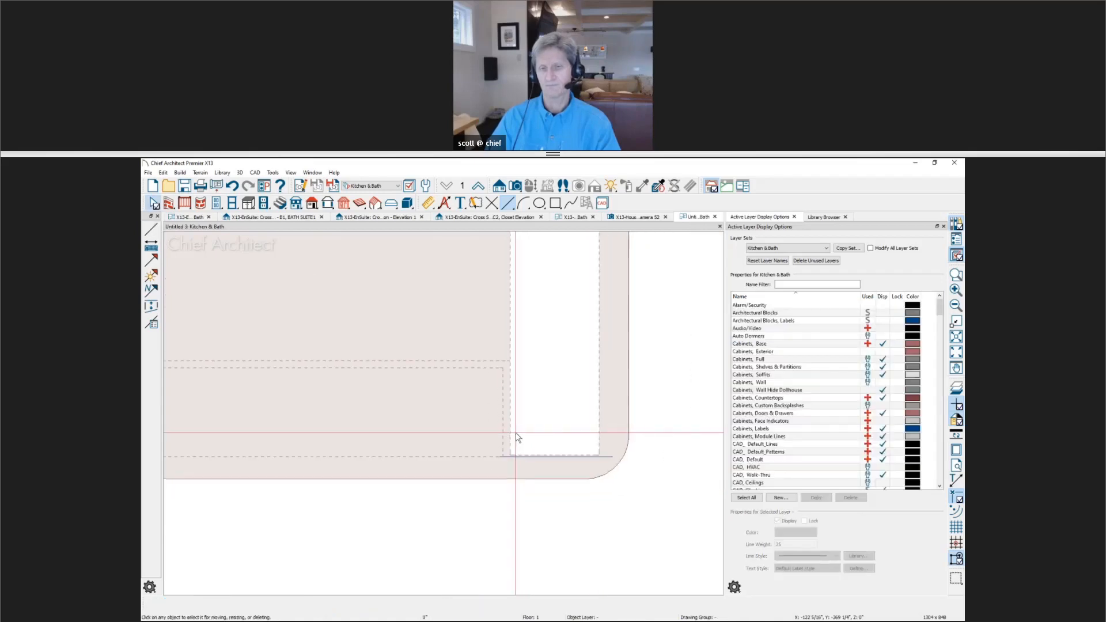
Bring the whole B24L cabinet into view in plan and start the Straight Interior Wall tool.
{"action": "scroll", "coordinate": [517, 438], "scroll_direction": "up", "scroll_amount": 5}
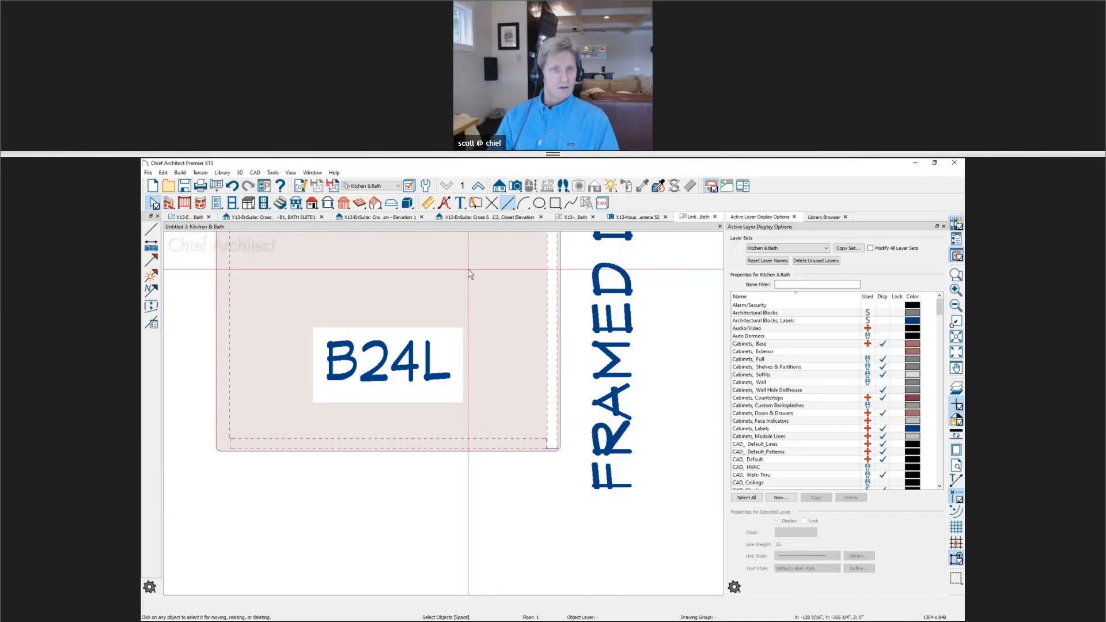
{"action": "left_click", "coordinate": [499, 187]}
{"action": "scroll", "coordinate": [519, 263], "scroll_direction": "down", "scroll_amount": 2}
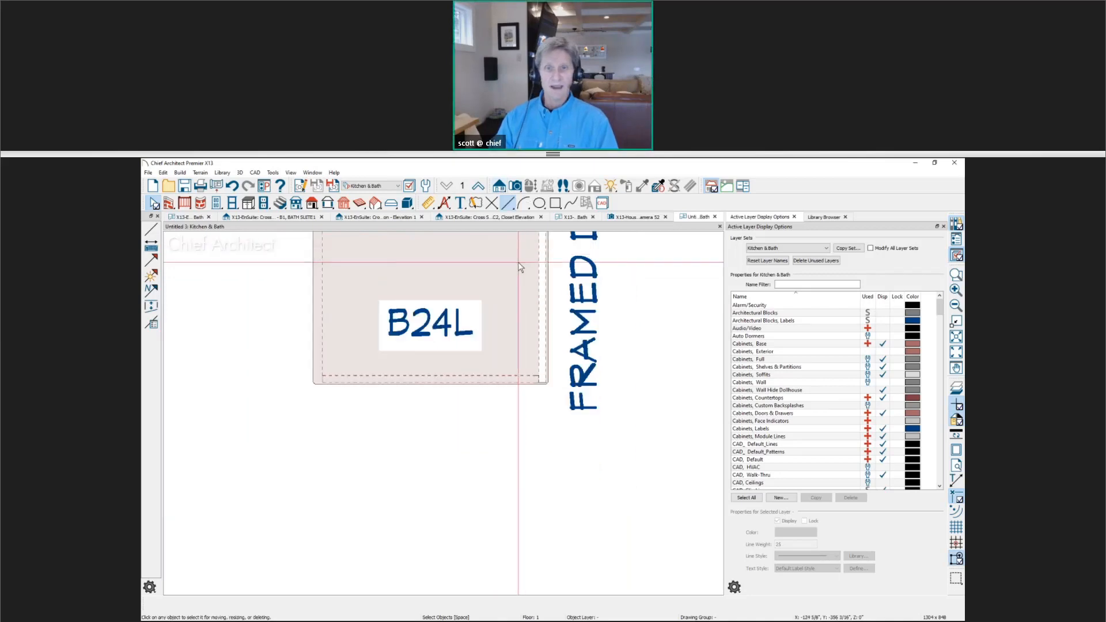
{"action": "middle_click_drag", "start_coordinate": [518, 267], "coordinate": [516, 372]}
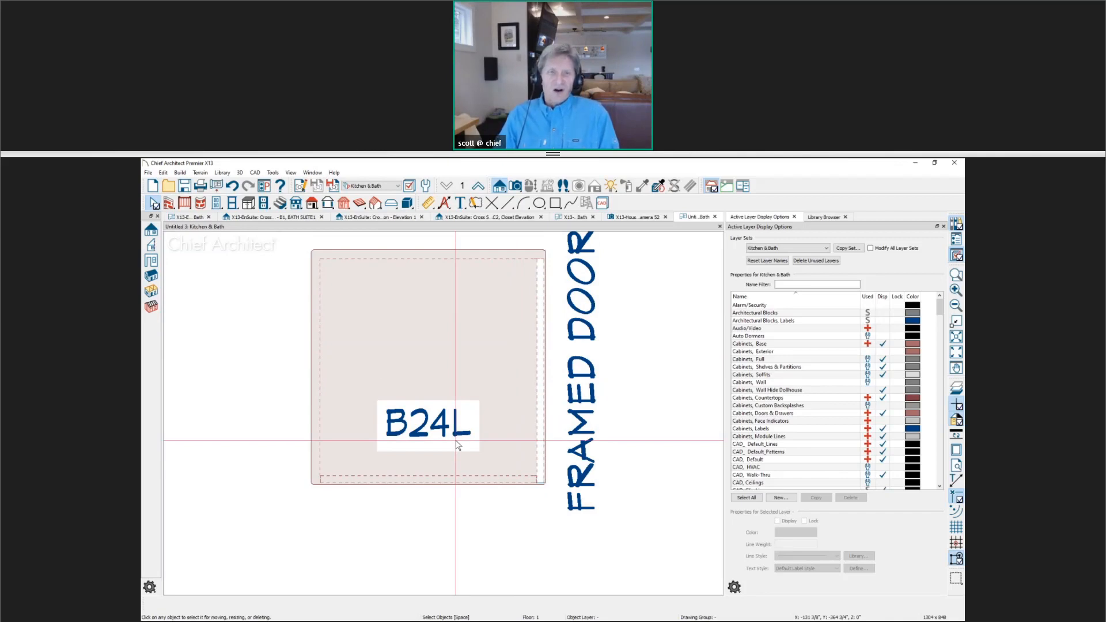
{"action": "scroll", "coordinate": [504, 301], "scroll_direction": "down", "scroll_amount": 3}
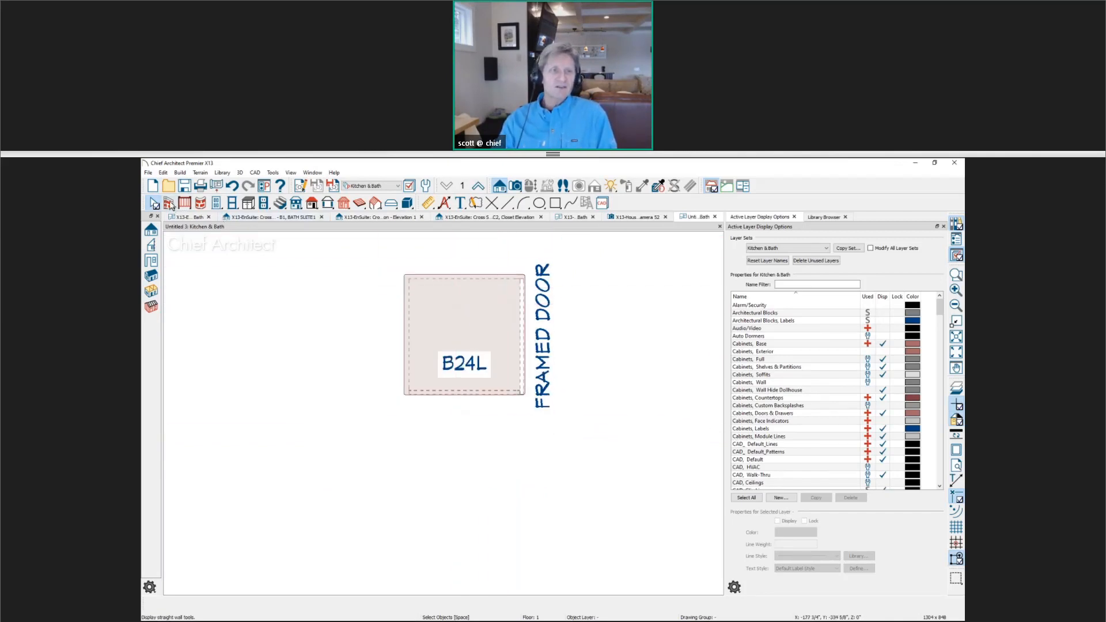
{"action": "left_click", "coordinate": [168, 203]}
{"action": "scroll", "coordinate": [265, 266], "scroll_direction": "down", "scroll_amount": 1}
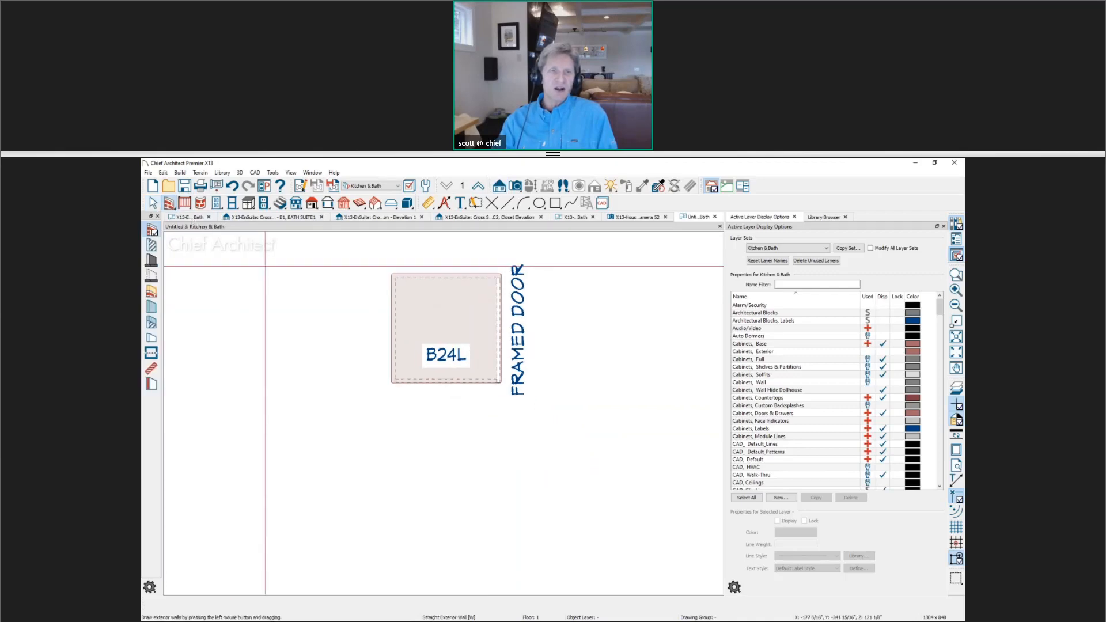
{"action": "left_click", "coordinate": [151, 245]}
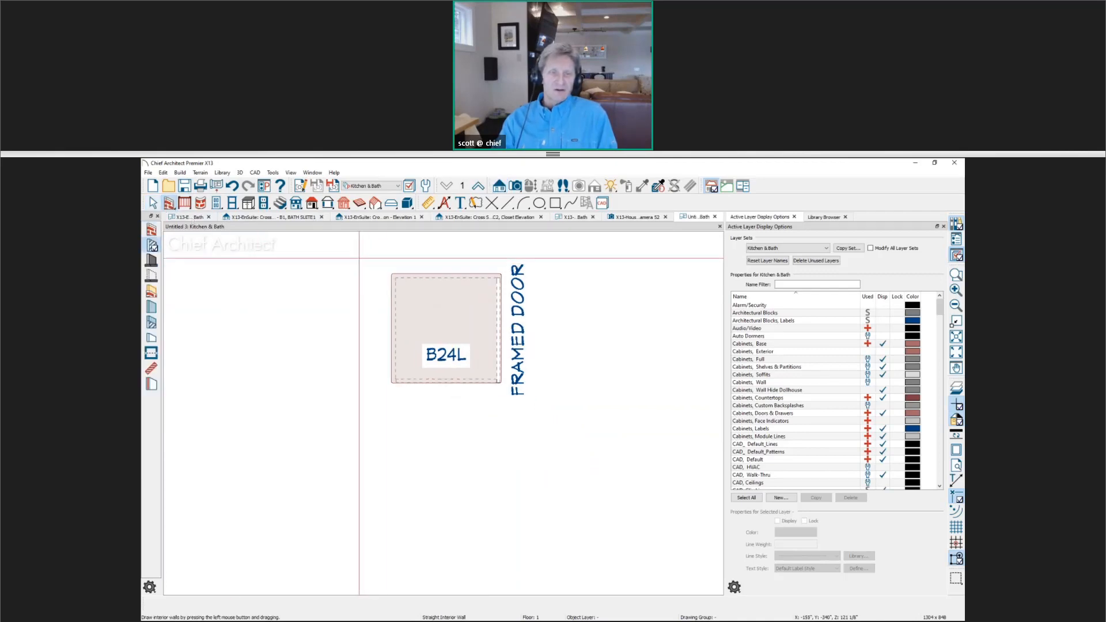
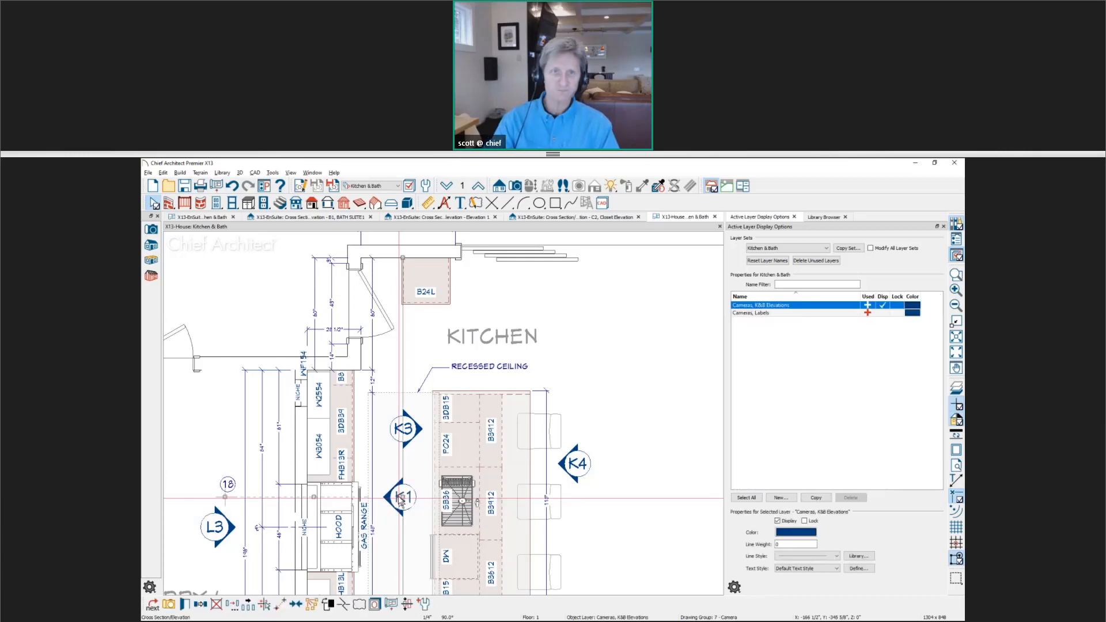
Open the K1 main wall elevation and turn off the display of its "Cabinets, Doors & Drawers" layer.
{"action": "double_click", "coordinate": [399, 497]}
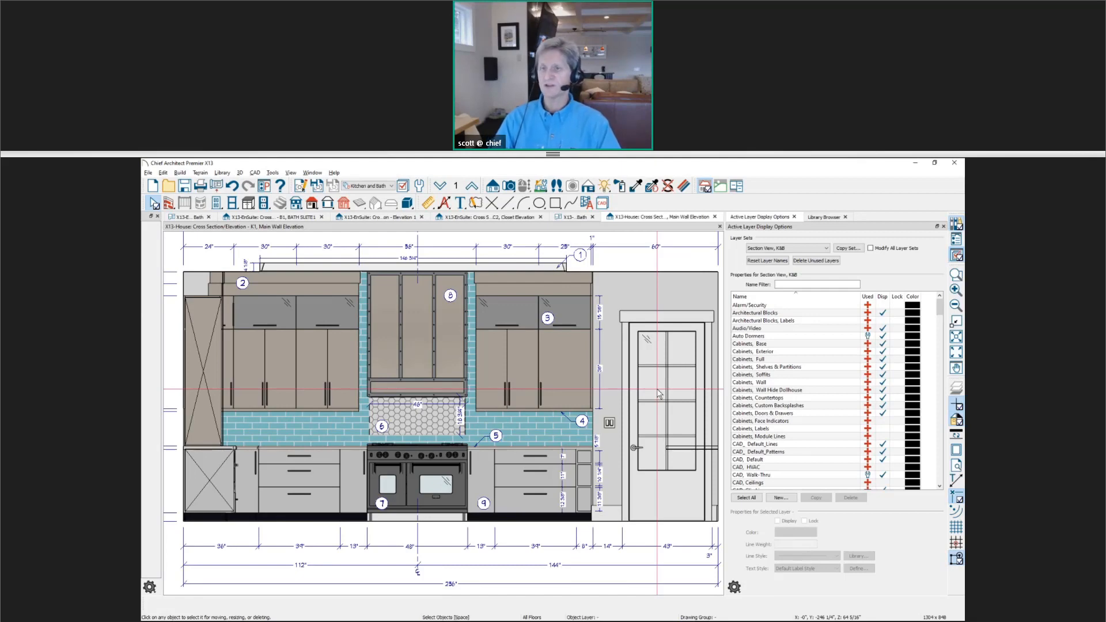
{"action": "left_click", "coordinate": [569, 363]}
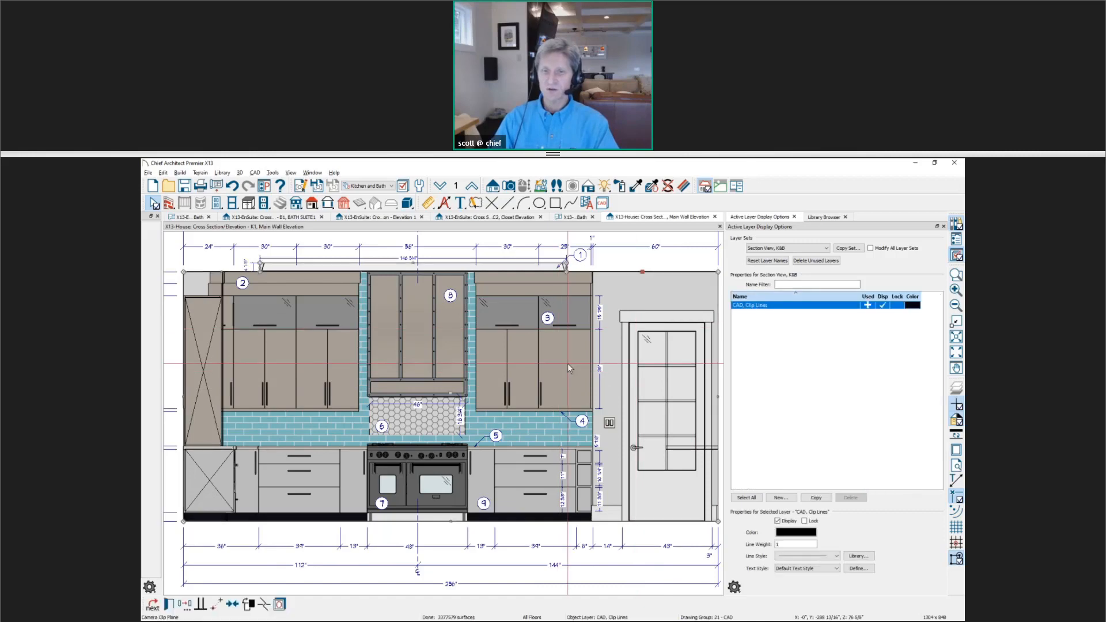
{"action": "left_click", "coordinate": [503, 365]}
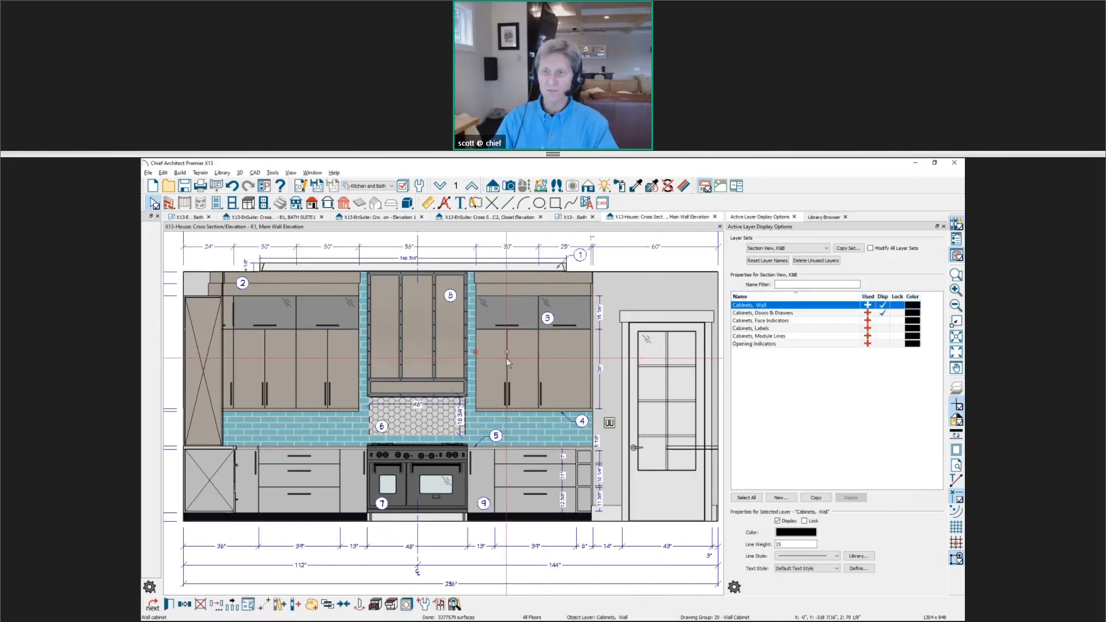
{"action": "left_click", "coordinate": [885, 313]}
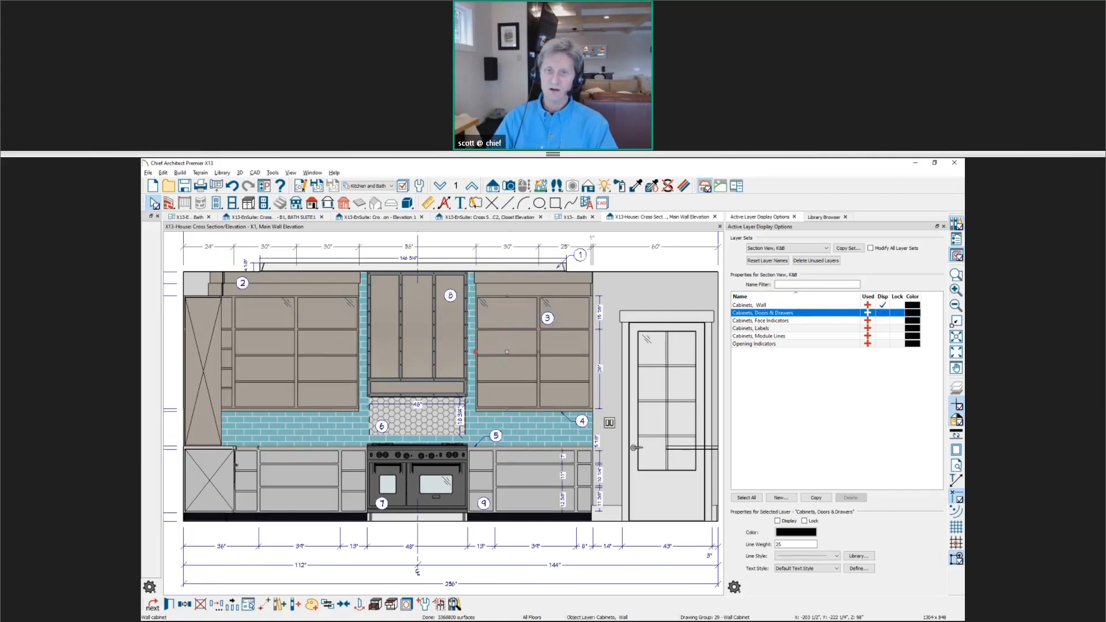
{"action": "middle_click_drag", "start_coordinate": [603, 344], "coordinate": [634, 344]}
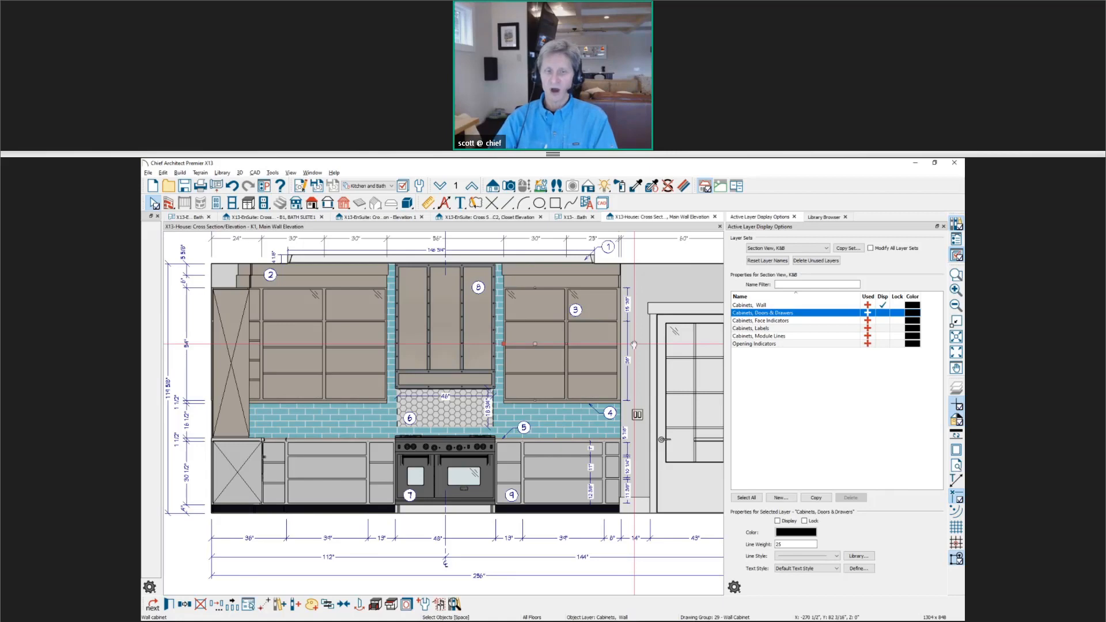
Set the elevation's dimension default to "Kitchen and Bath Dimensions - Cabinet Openings" and review its manual locate settings.
{"action": "left_click", "coordinate": [301, 186]}
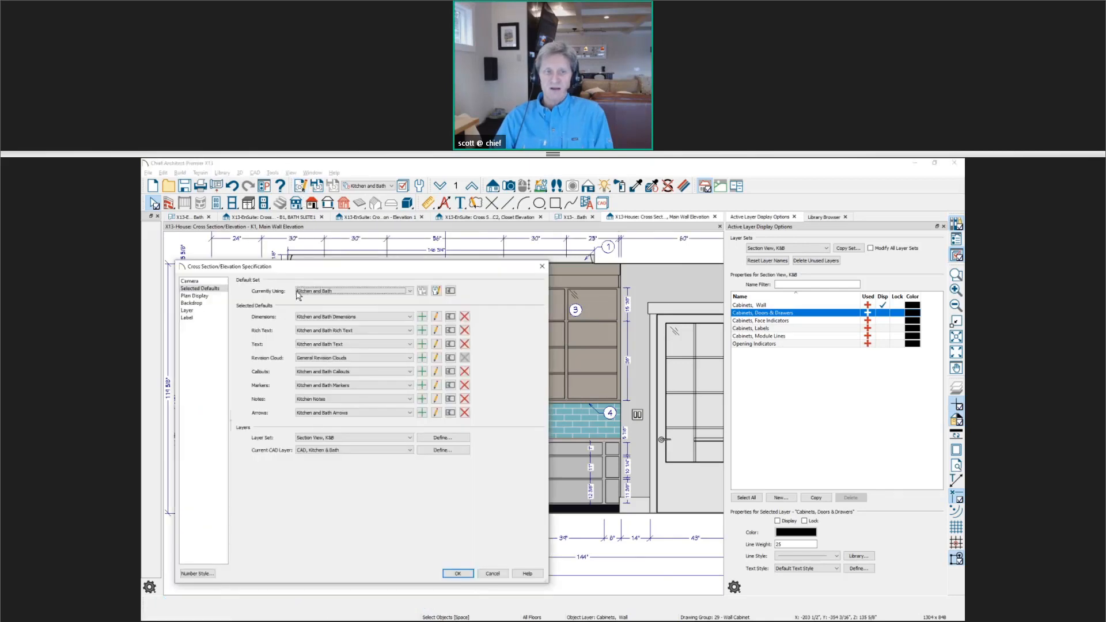
{"action": "left_click", "coordinate": [411, 318]}
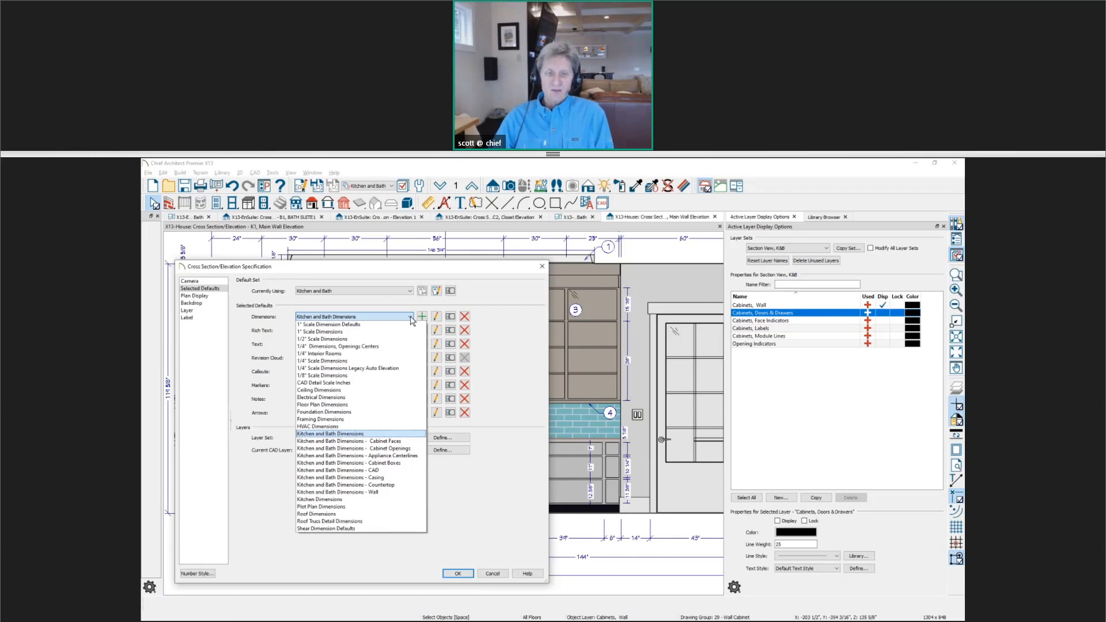
{"action": "left_click", "coordinate": [423, 449]}
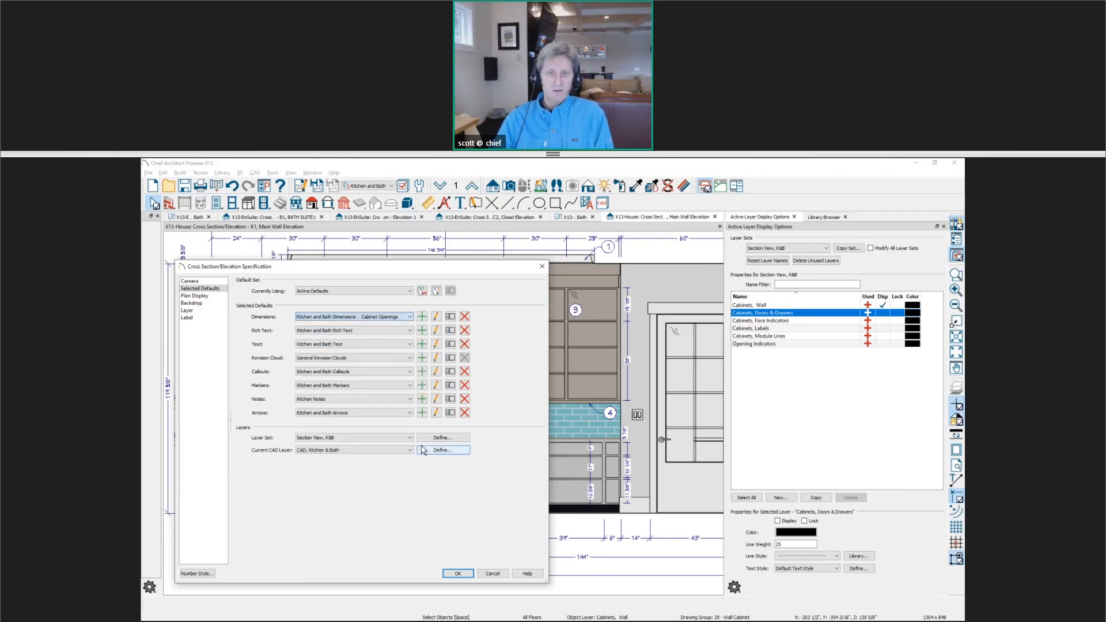
{"action": "left_click", "coordinate": [437, 317]}
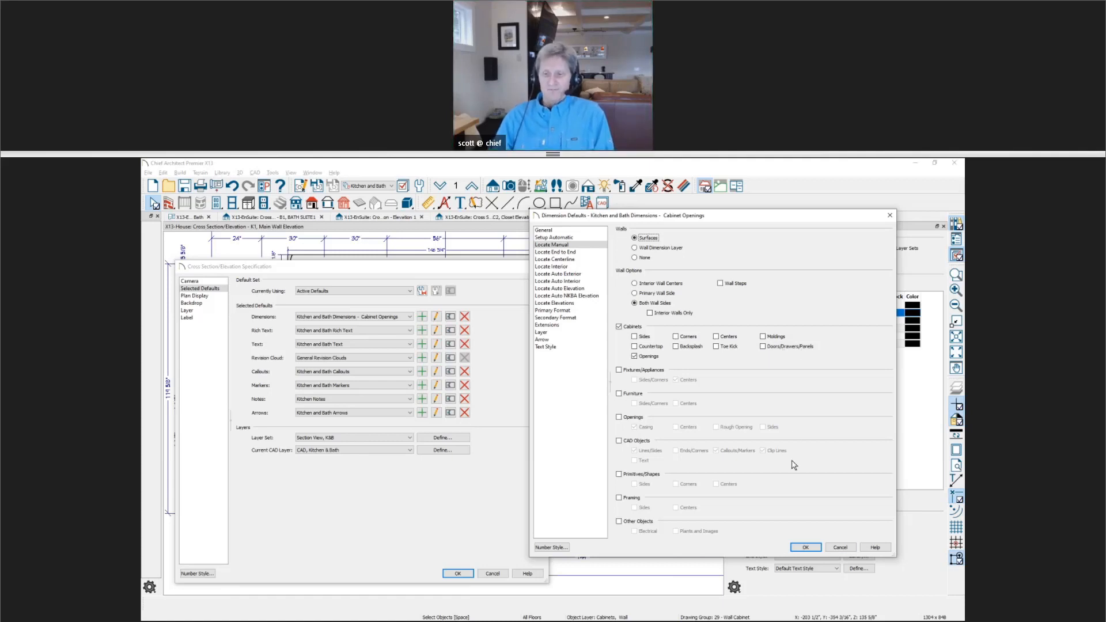
{"action": "left_click", "coordinate": [806, 548]}
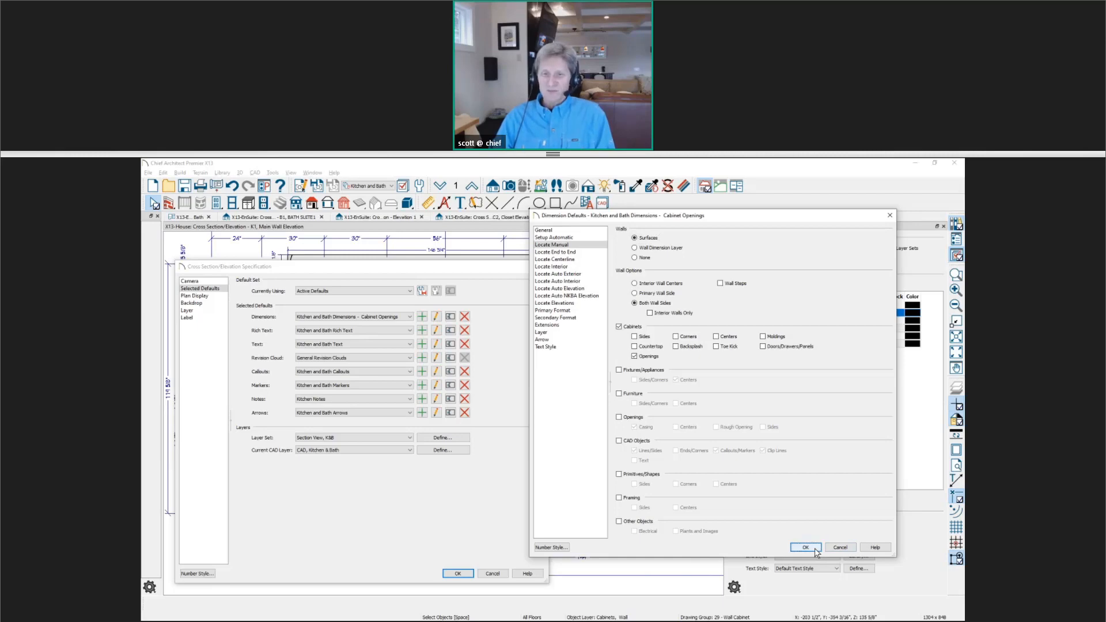
{"action": "left_click", "coordinate": [461, 573]}
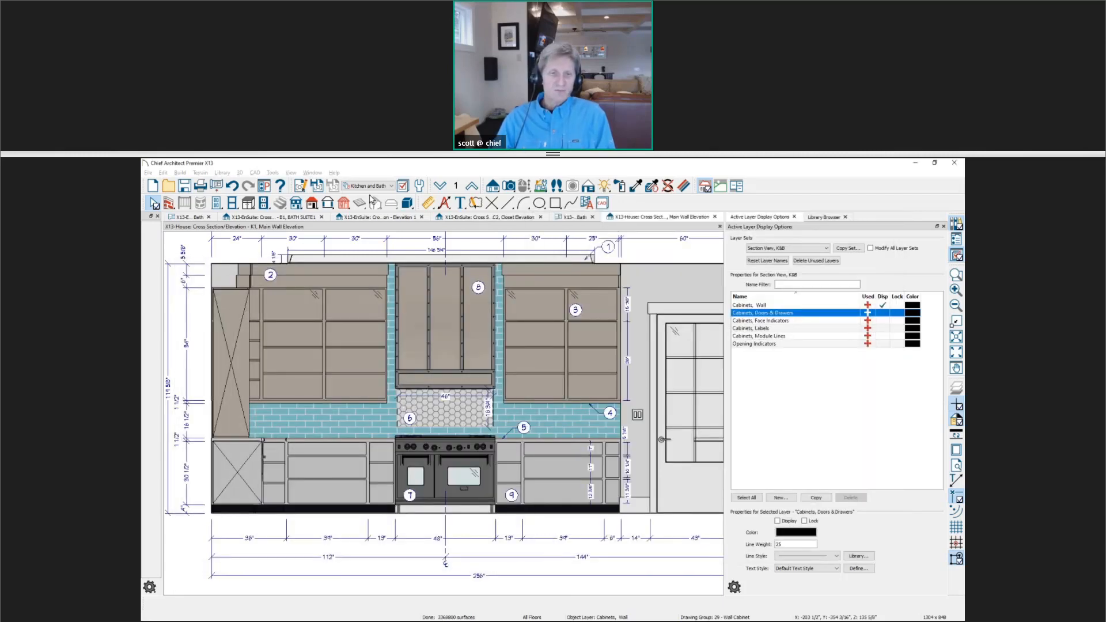
Draw vertical dimensions through the door openings of the wall cabinet beside the hood and the drawer openings of the base cabinet below it.
{"action": "left_click", "coordinate": [428, 202]}
{"action": "scroll", "coordinate": [315, 342], "scroll_direction": "up", "scroll_amount": 2}
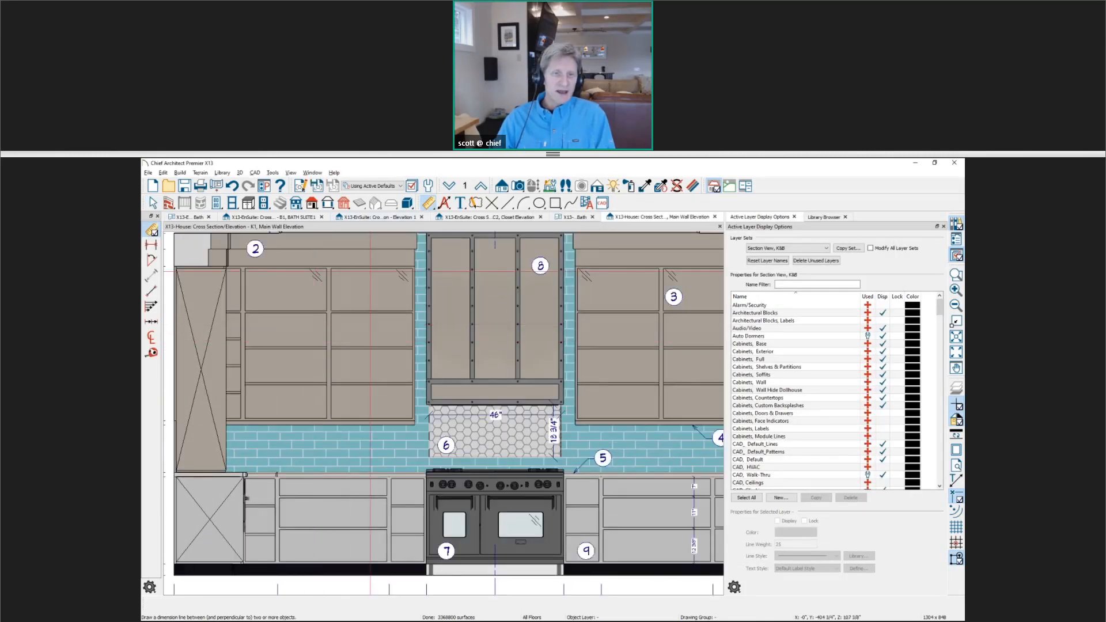
{"action": "left_click_drag", "start_coordinate": [361, 267], "coordinate": [370, 421]}
{"action": "middle_click_drag", "start_coordinate": [425, 540], "coordinate": [437, 498]}
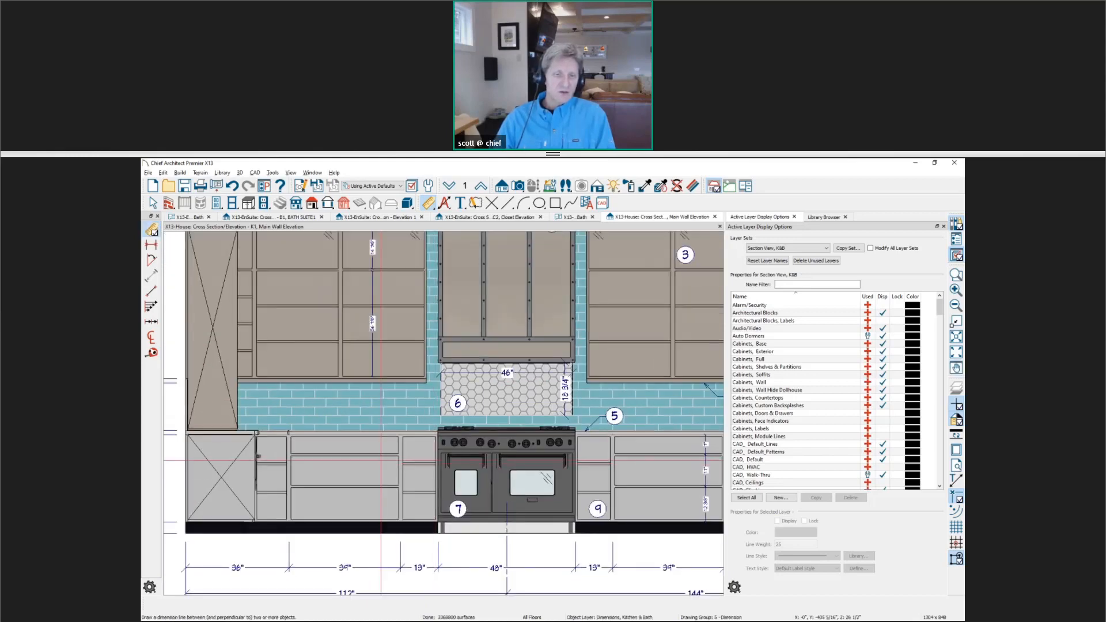
{"action": "left_click_drag", "start_coordinate": [367, 435], "coordinate": [374, 517]}
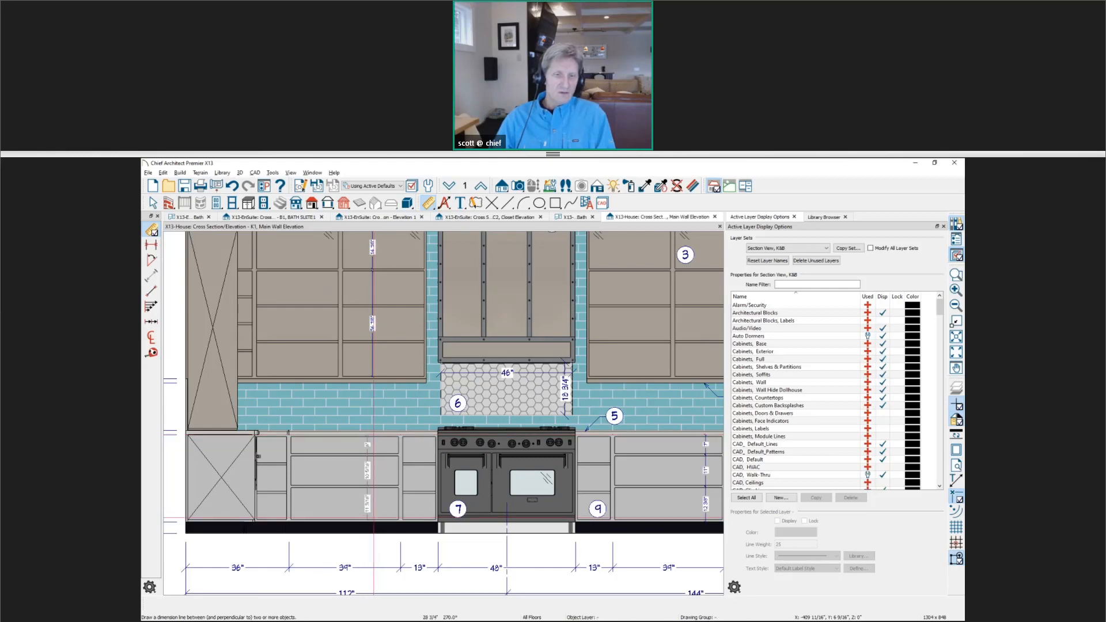
Dimension the widths of the wall cabinet's two glass-door openings and their framing with a horizontal dimension line near the cabinet's base.
{"action": "scroll", "coordinate": [371, 482], "scroll_direction": "up", "scroll_amount": 2}
{"action": "scroll", "coordinate": [369, 475], "scroll_direction": "up", "scroll_amount": 1}
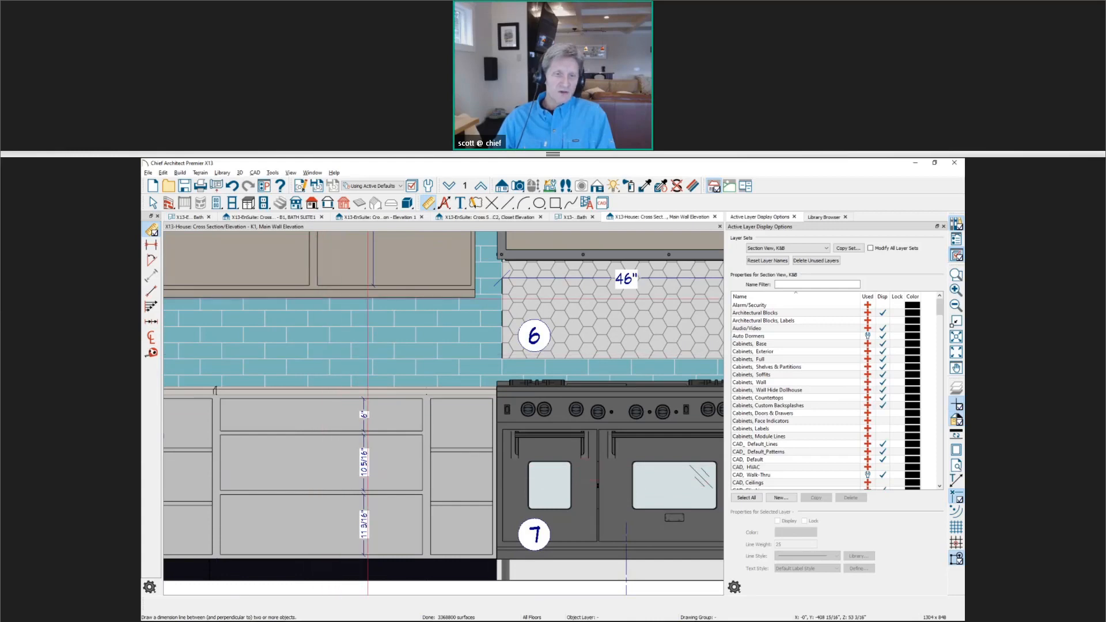
{"action": "middle_click_drag", "start_coordinate": [371, 295], "coordinate": [410, 551]}
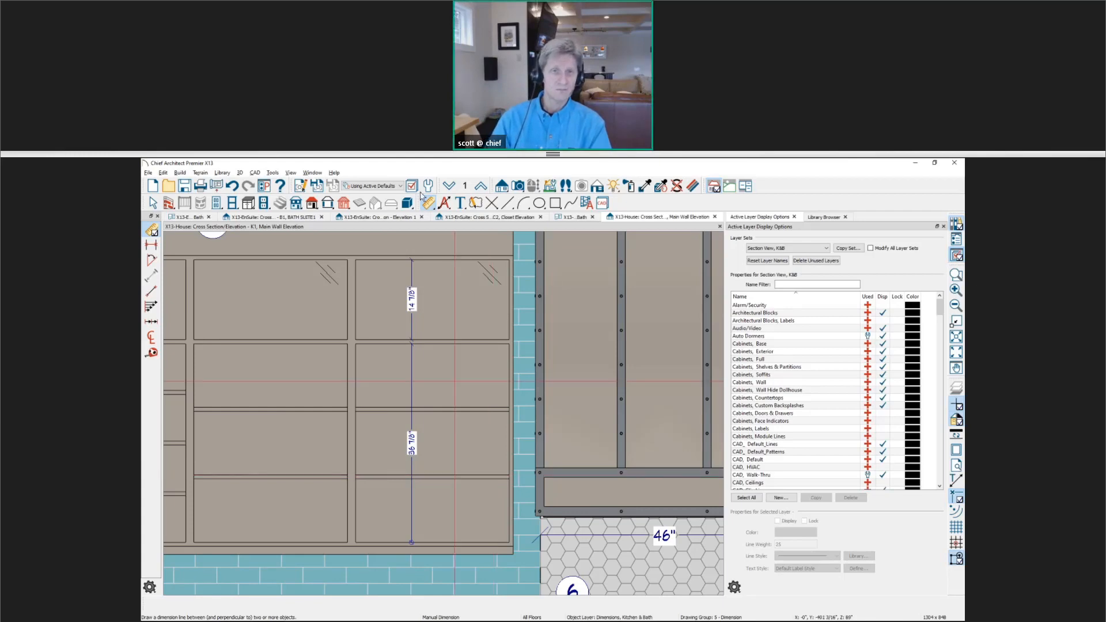
{"action": "left_click_drag", "start_coordinate": [188, 506], "coordinate": [510, 499]}
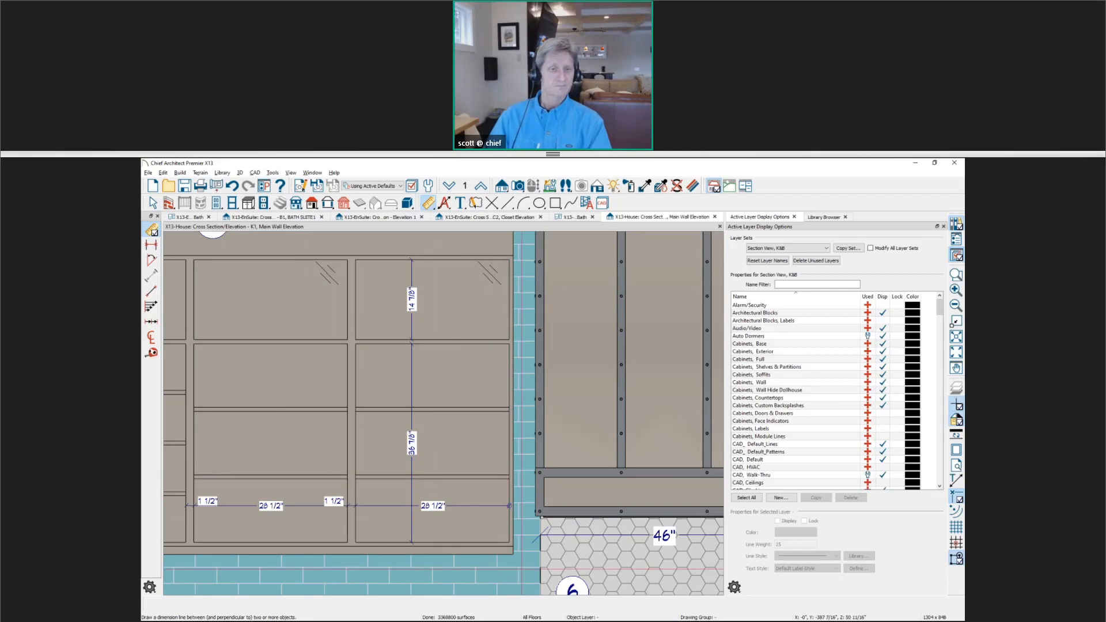
{"action": "key", "text": "alt+Tab"}
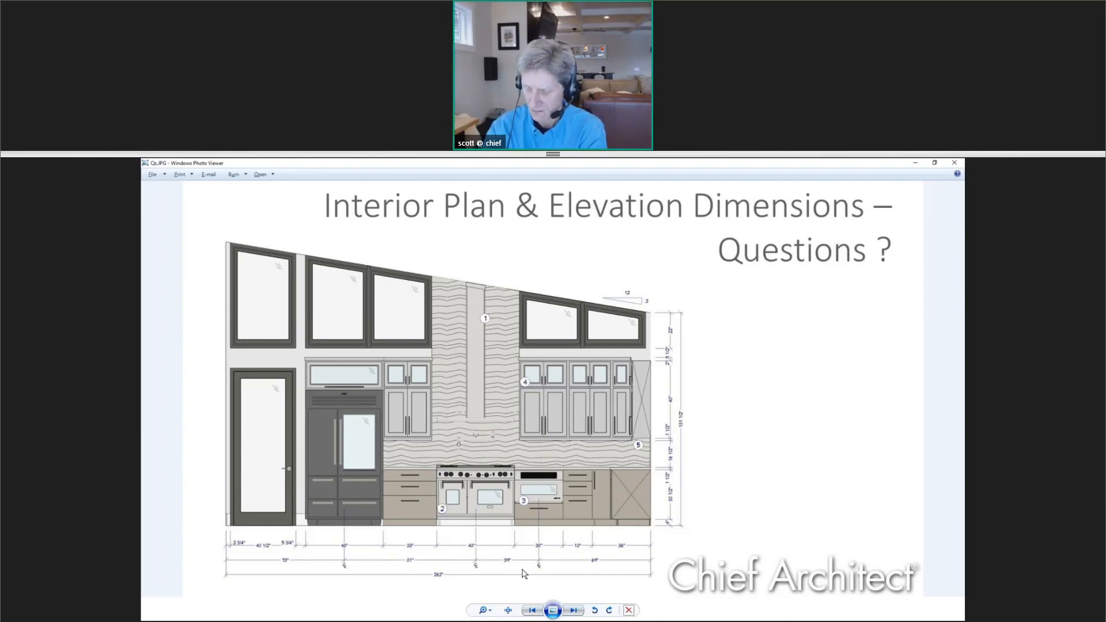
{"action": "left_click", "coordinate": [916, 163]}
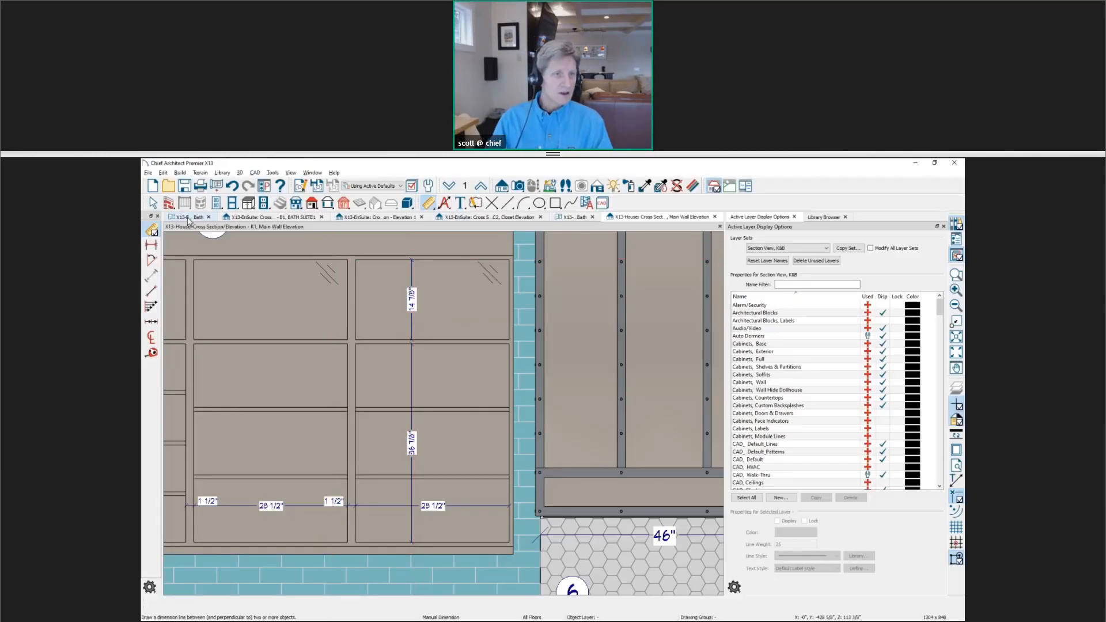
Switch to the EnSuite Kitchen & Bath plan, bring the closet island's two 4DB30 cabinets into view and turn off the crosshairs.
{"action": "left_click", "coordinate": [189, 218]}
{"action": "key", "text": "space"}
{"action": "scroll", "coordinate": [394, 366], "scroll_direction": "up", "scroll_amount": 5}
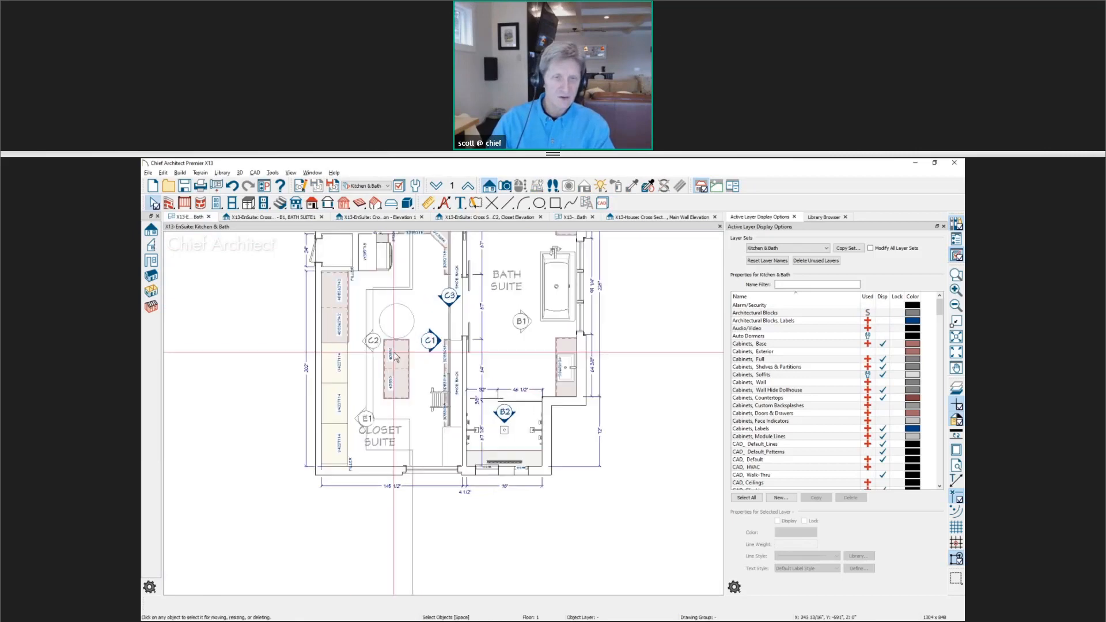
{"action": "scroll", "coordinate": [389, 382], "scroll_direction": "up", "scroll_amount": 2}
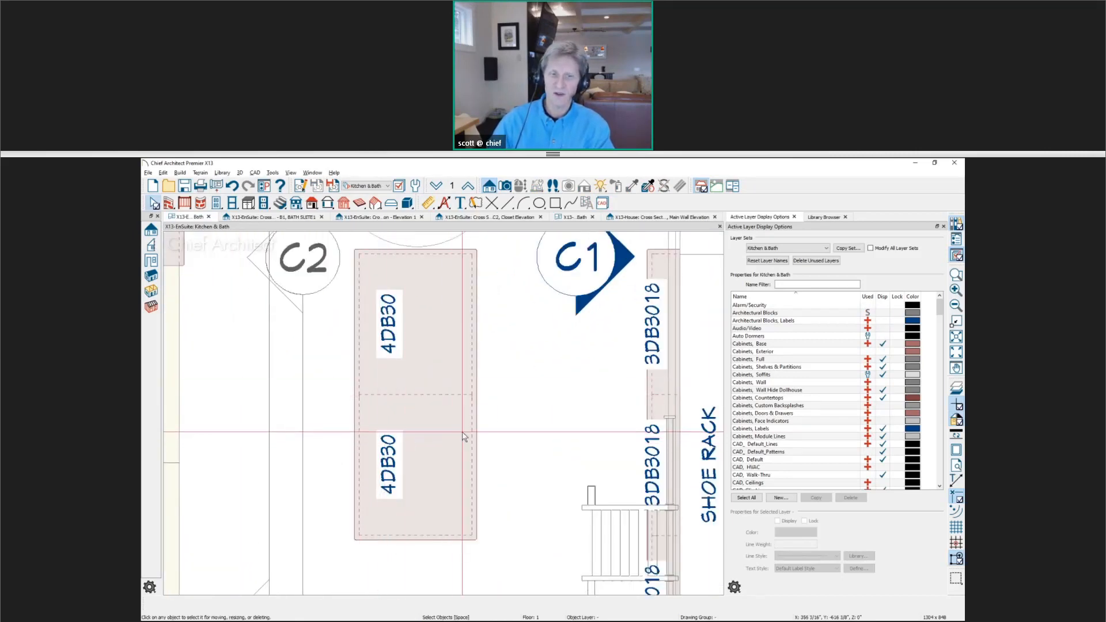
{"action": "key", "text": "x"}
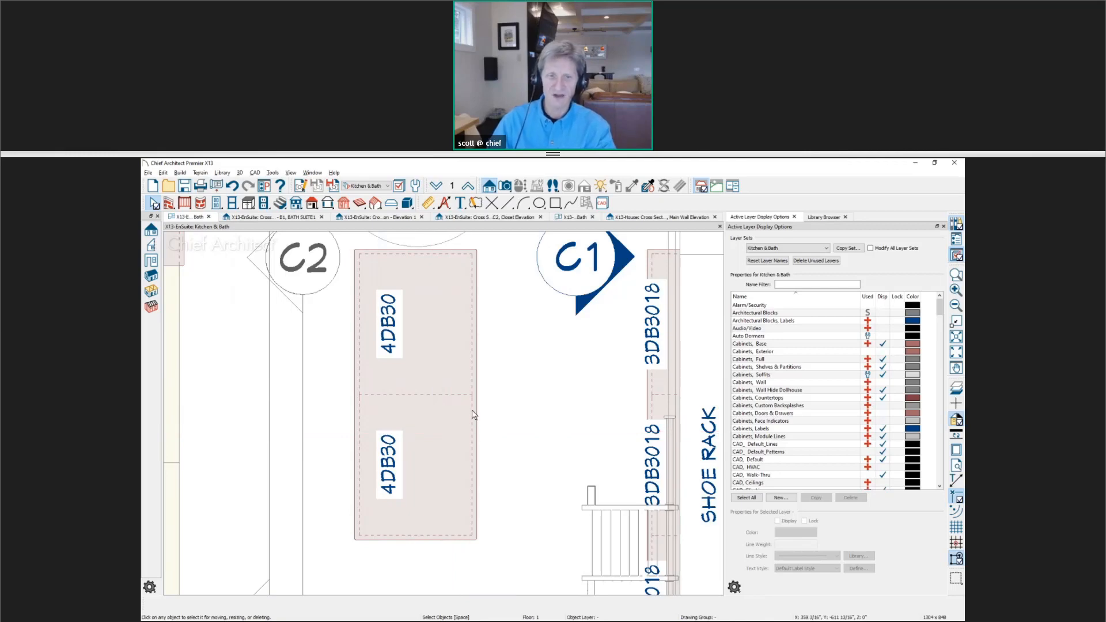
Select the lower 4DB30 island cabinet, turn off the display of its "Cabinets, Module Lines" layer and clear the selection.
{"action": "left_click", "coordinate": [466, 414]}
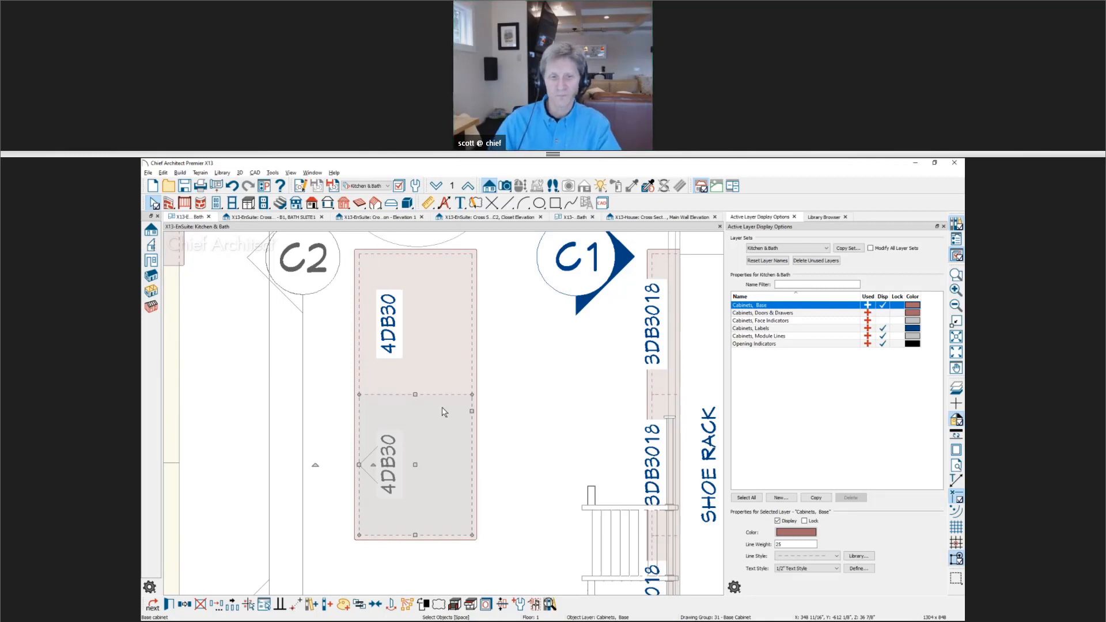
{"action": "scroll", "coordinate": [413, 409], "scroll_direction": "up", "scroll_amount": 2}
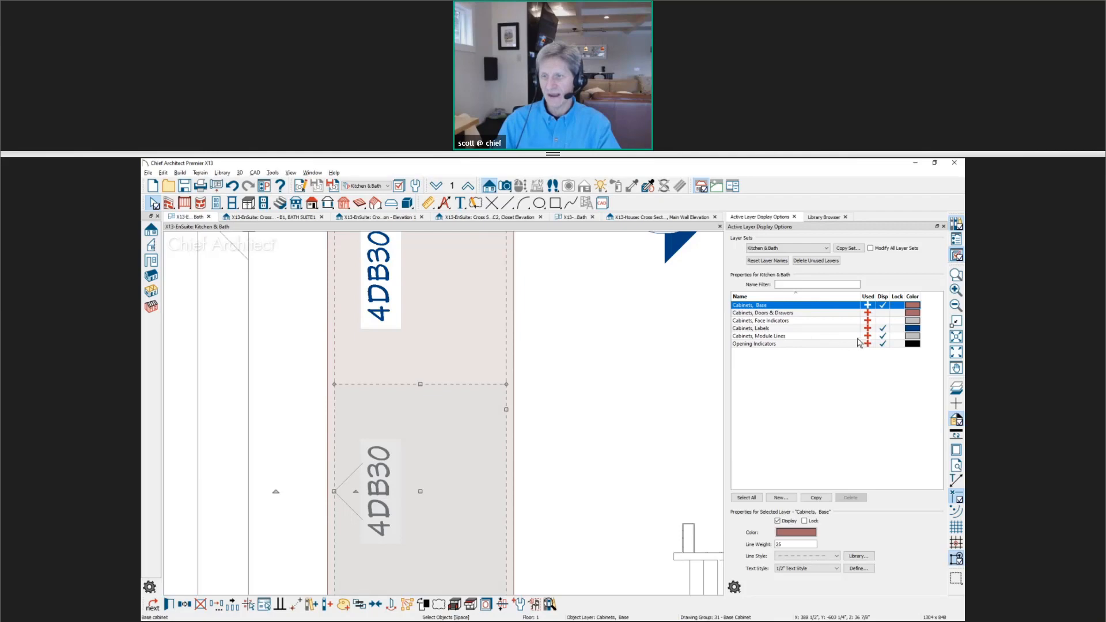
{"action": "left_click", "coordinate": [883, 336]}
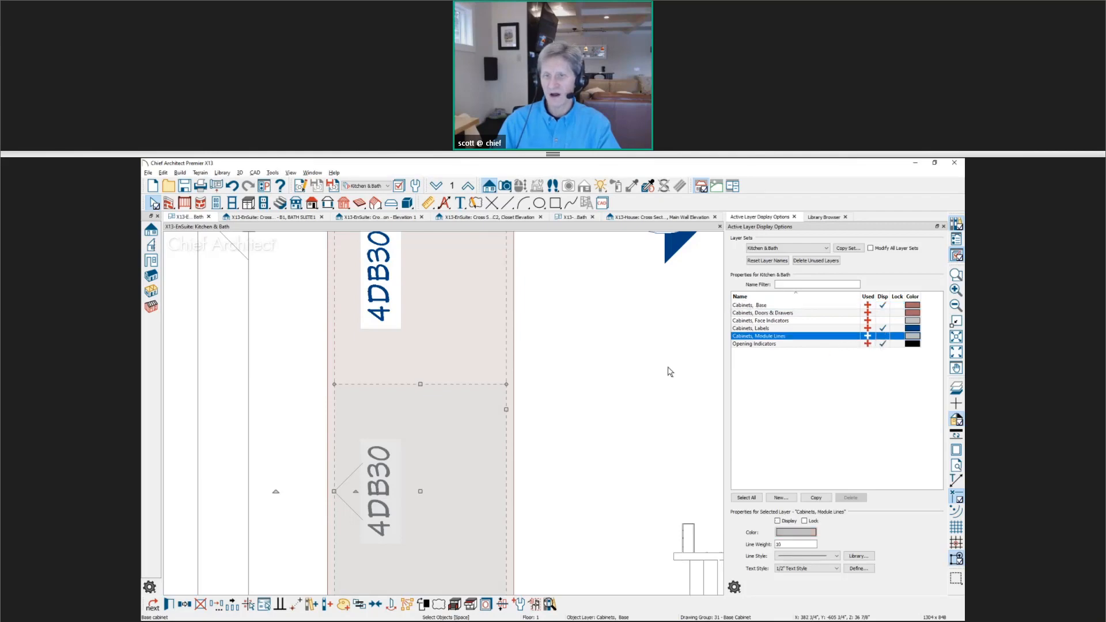
{"action": "left_click", "coordinate": [626, 376]}
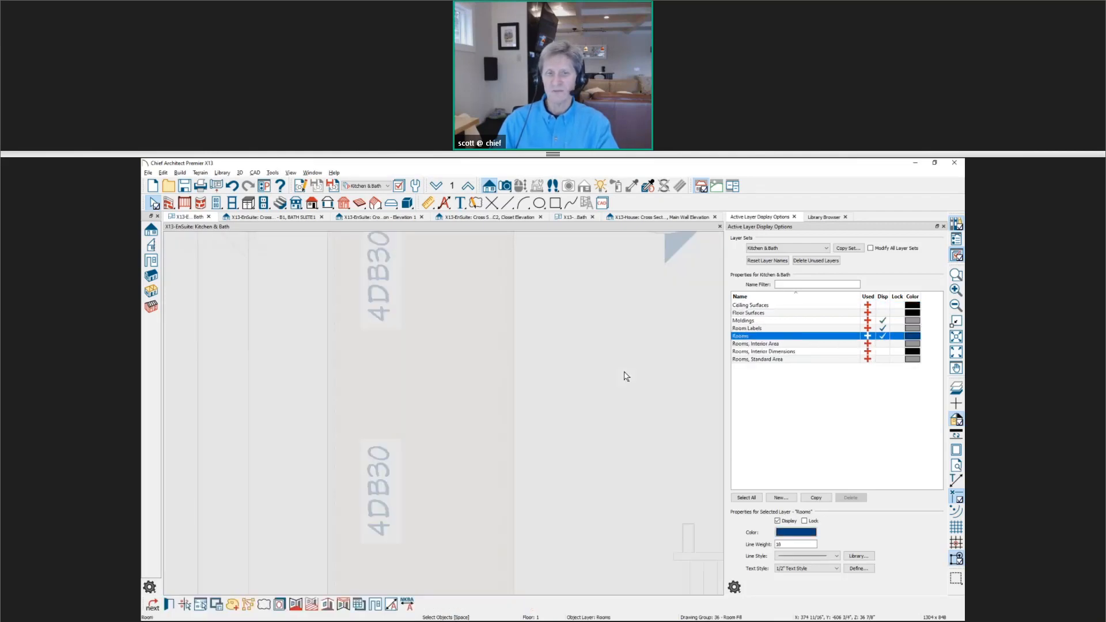
{"action": "key", "text": "Escape"}
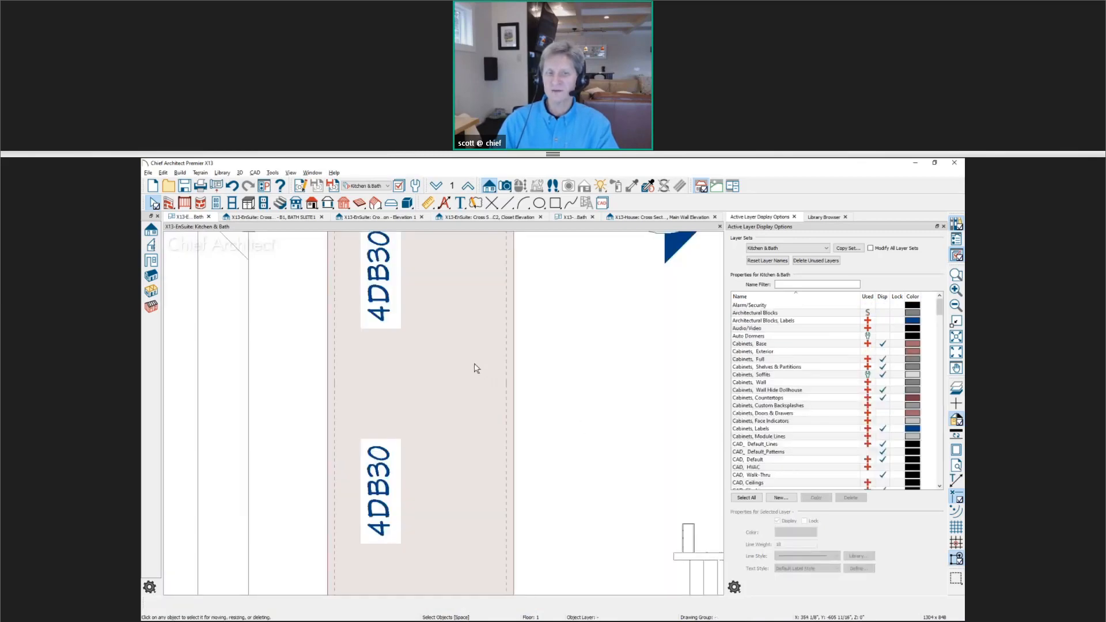
Reselect the lower 4DB30 island cabinet and turn the "Cabinets, Module Lines" layer display back on.
{"action": "left_click", "coordinate": [460, 461]}
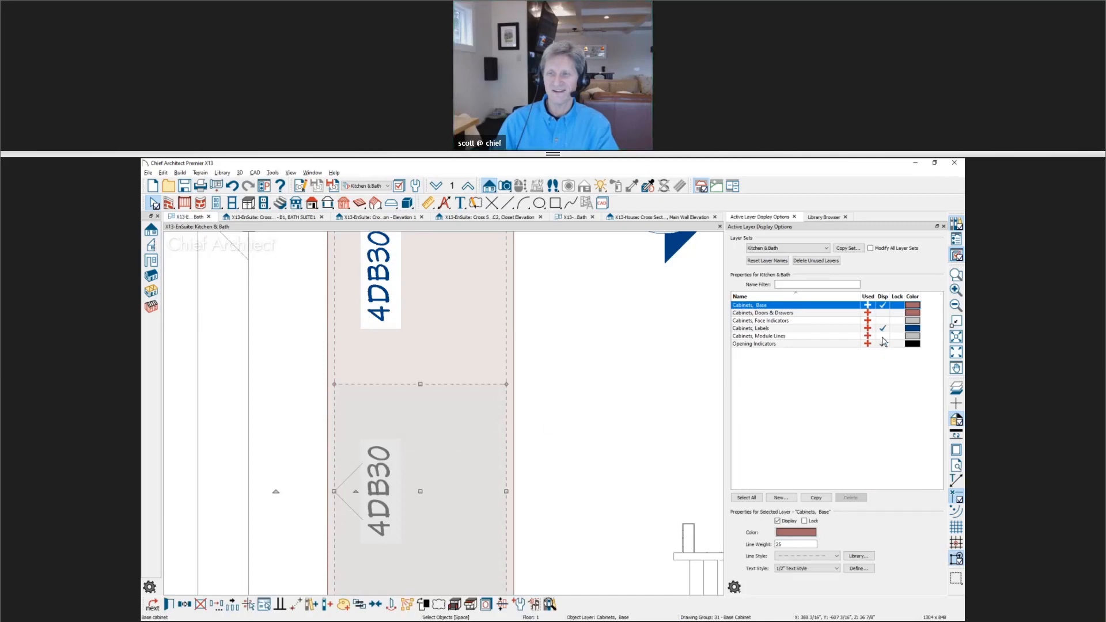
{"action": "left_click", "coordinate": [883, 336]}
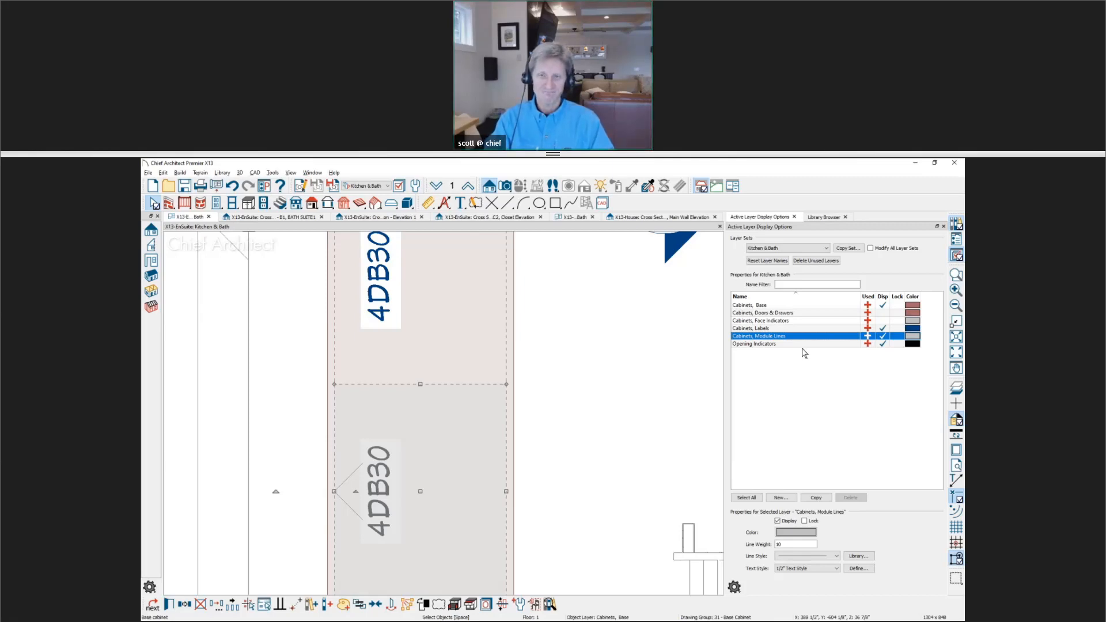
{"action": "key", "text": "alt+Tab"}
{"action": "key", "text": "alt+Tab"}
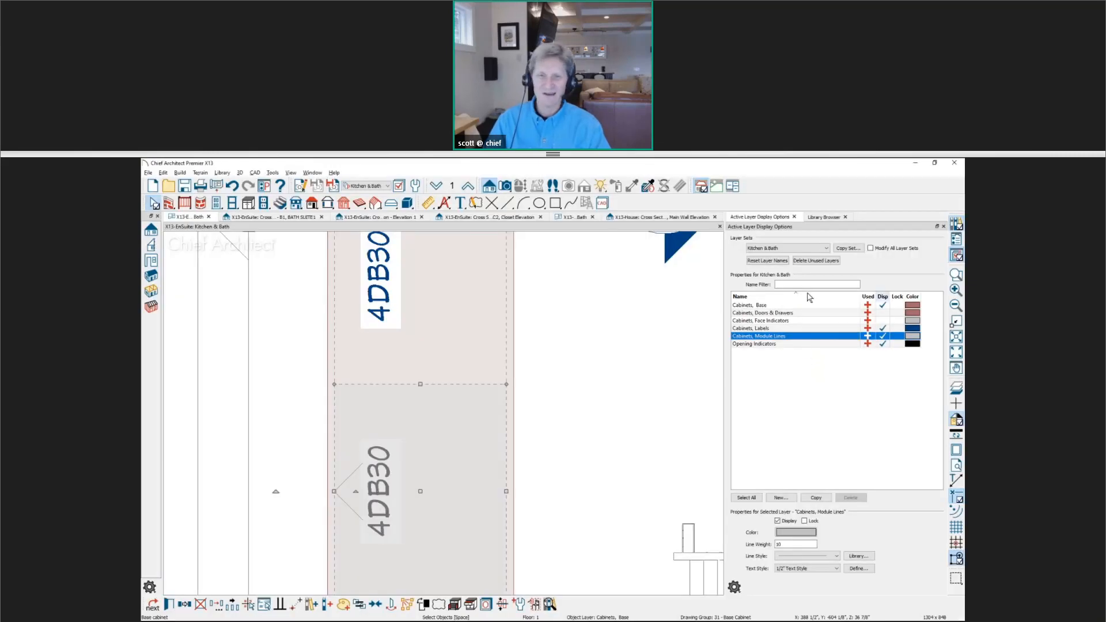
{"action": "key", "text": "alt+Tab"}
{"action": "scroll", "coordinate": [557, 378], "scroll_direction": "down", "scroll_amount": 5}
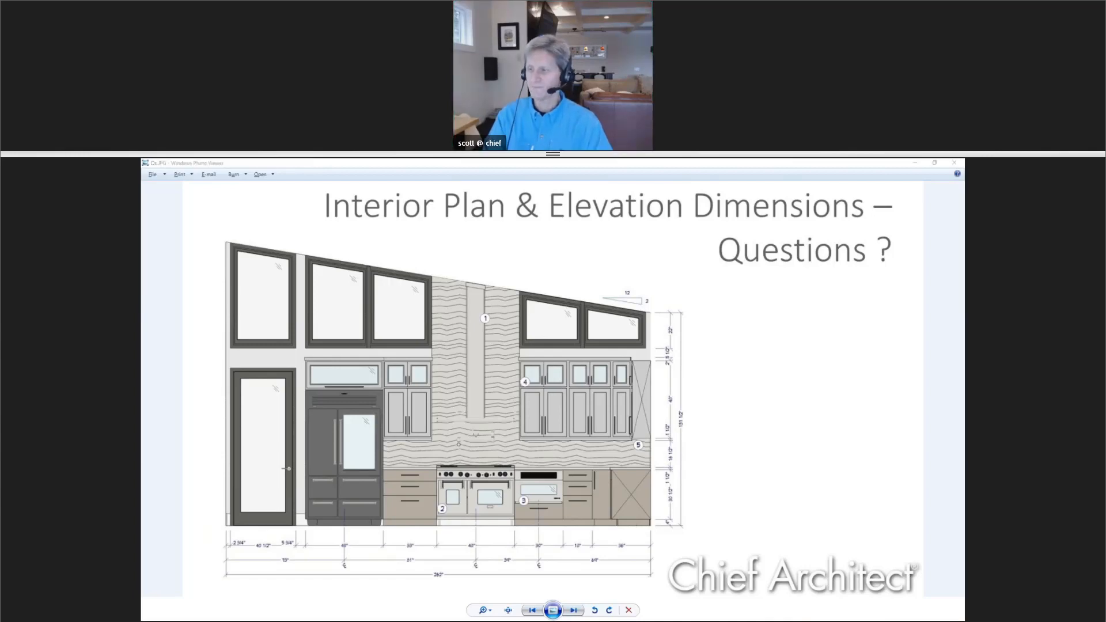
Switch to the browser and review the virtual and on-demand training offers on the Chief Architect events page.
{"action": "key", "text": "alt+Tab"}
{"action": "scroll", "coordinate": [782, 426], "scroll_direction": "up", "scroll_amount": 2}
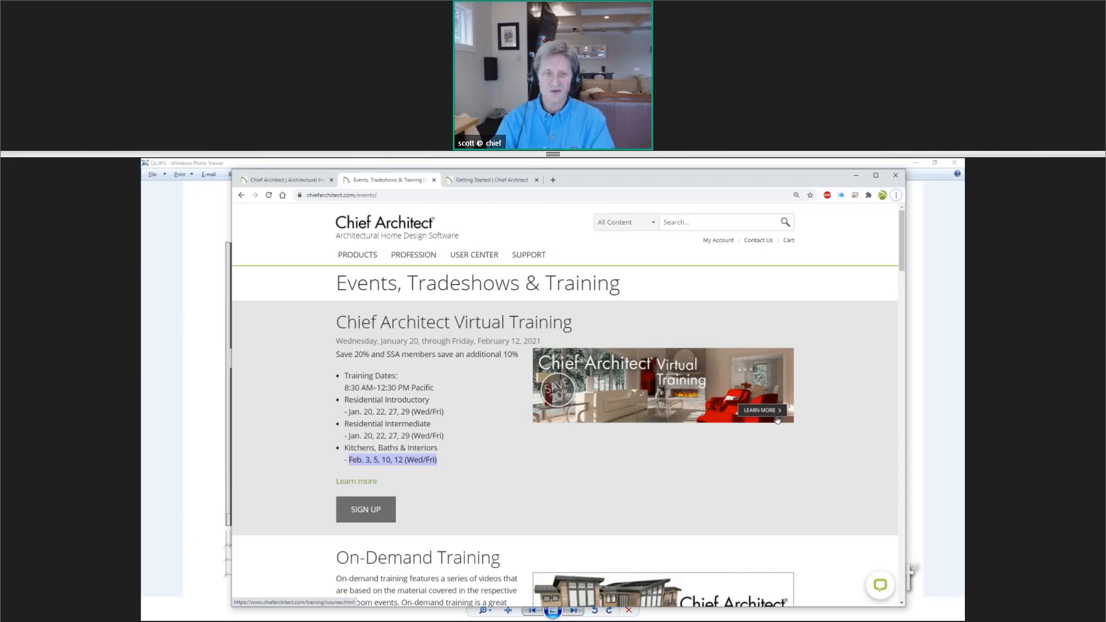
{"action": "left_click", "coordinate": [761, 464]}
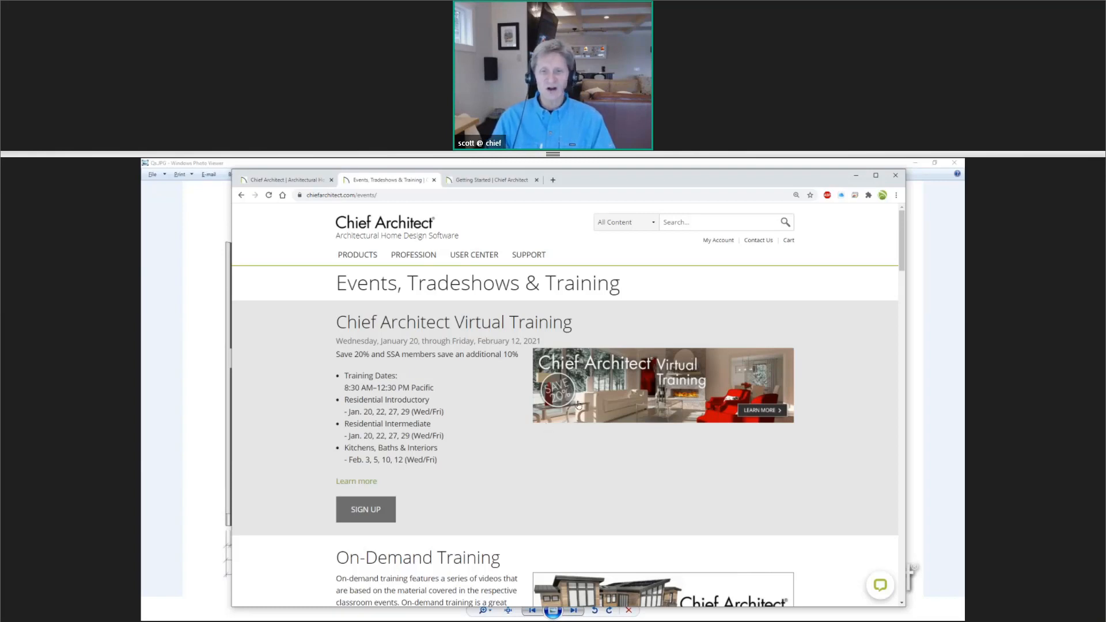
{"action": "scroll", "coordinate": [520, 412], "scroll_direction": "down", "scroll_amount": 3}
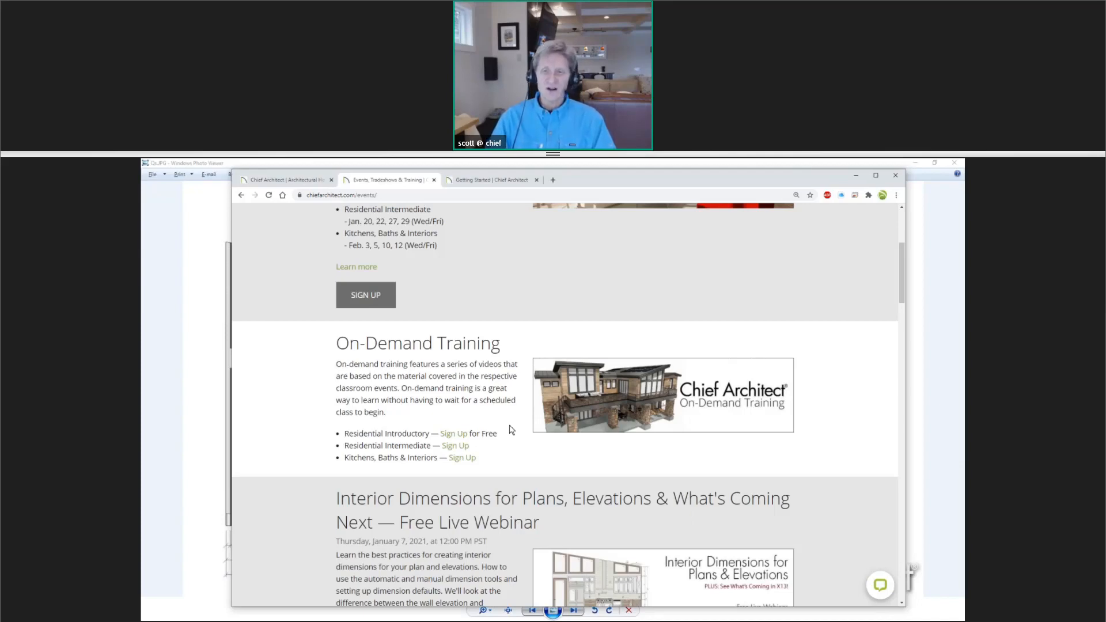
{"action": "scroll", "coordinate": [511, 430], "scroll_direction": "up", "scroll_amount": 2}
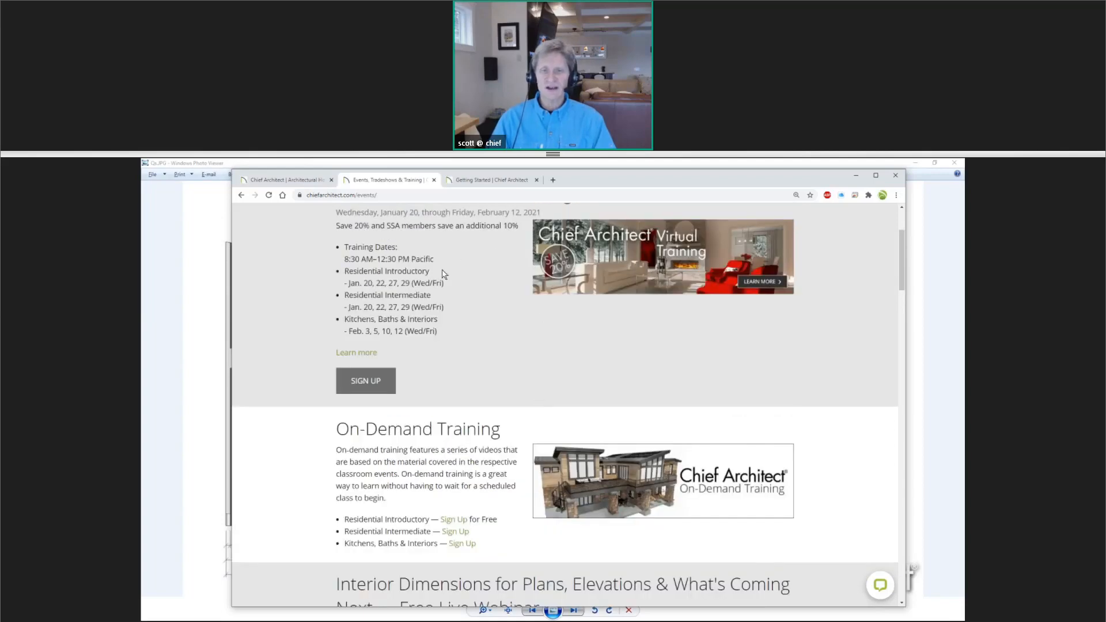